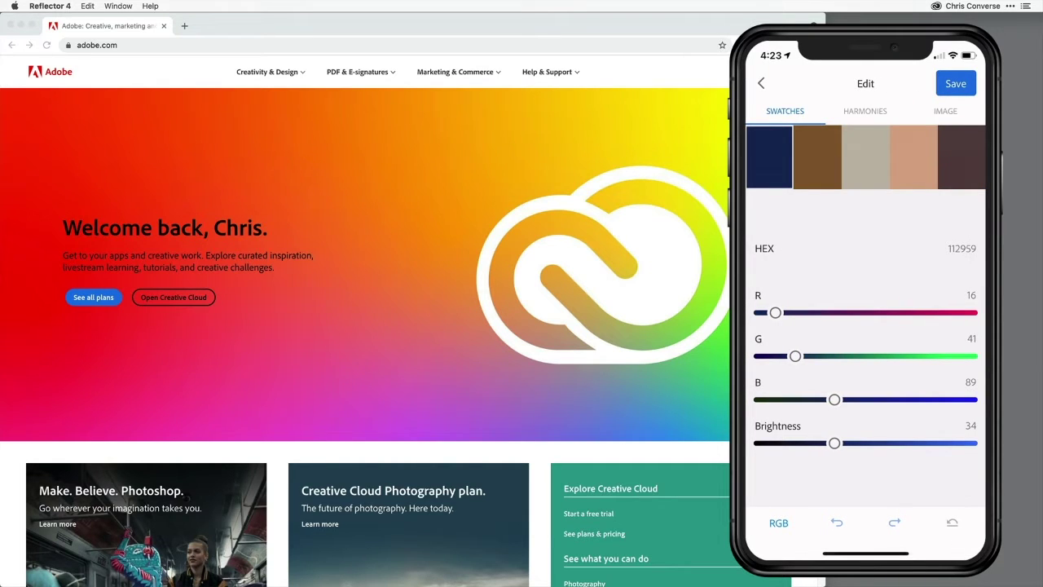
Fine-tune the peach swatch in RGB, setting green to 174 and blue to 131
click(818, 156)
click(865, 157)
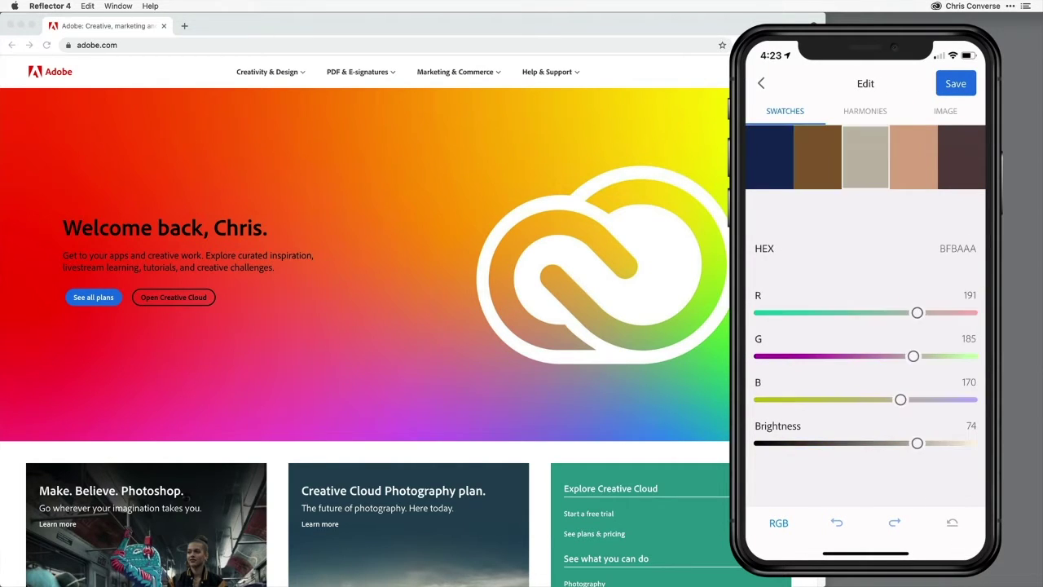
click(914, 156)
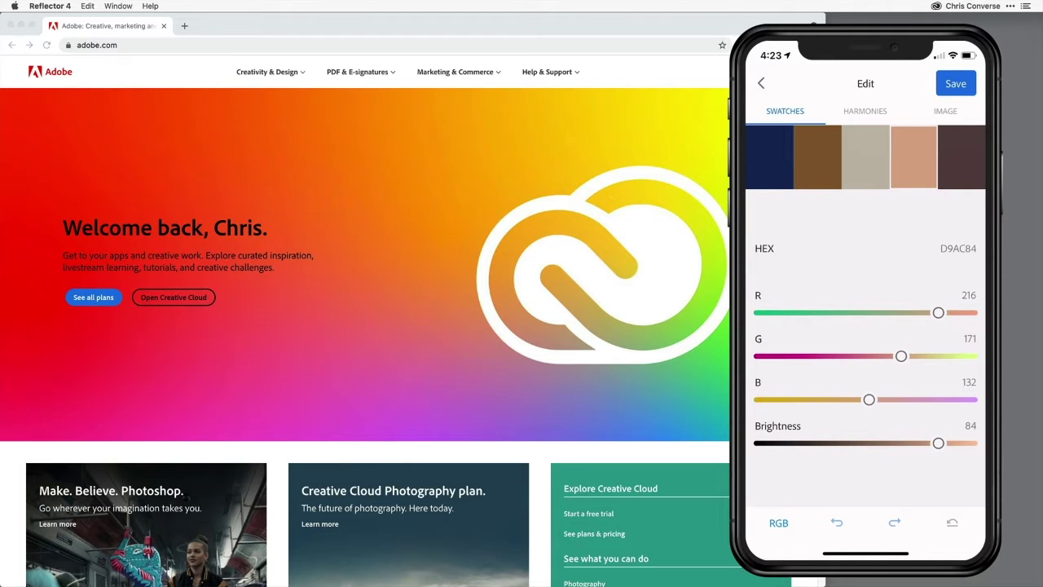
mouse_move(900, 356)
mouse_down()
mouse_move(845, 356)
mouse_move(917, 356)
mouse_up()
mouse_move(869, 400)
mouse_down()
mouse_move(850, 399)
mouse_move(869, 399)
mouse_up()
drag(917, 357, 903, 356)
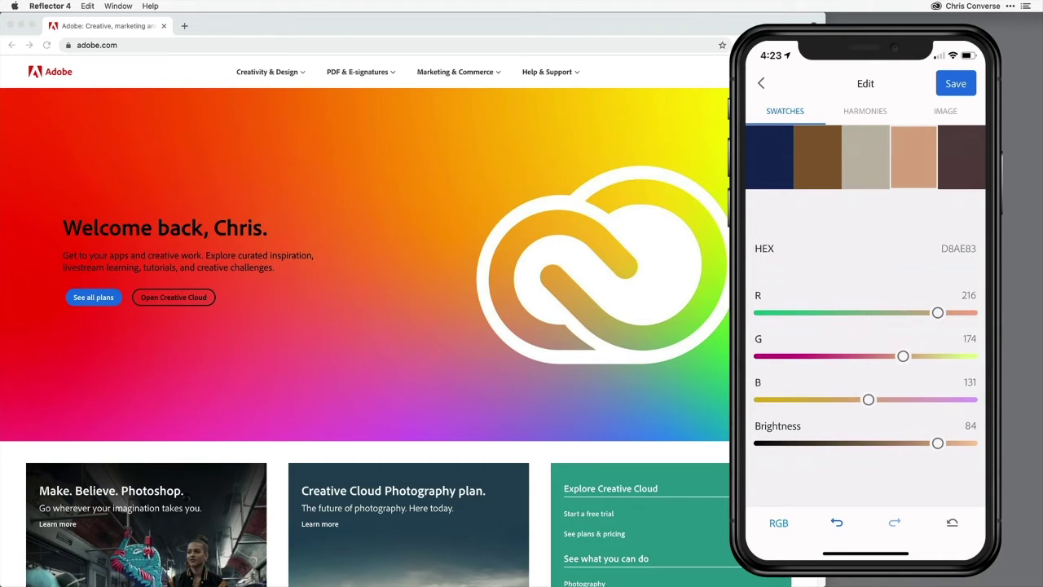
drag(937, 312, 938, 312)
Shift individual theme colors on the harmony wheel, including navy to dark teal and dark maroon to purple
click(865, 111)
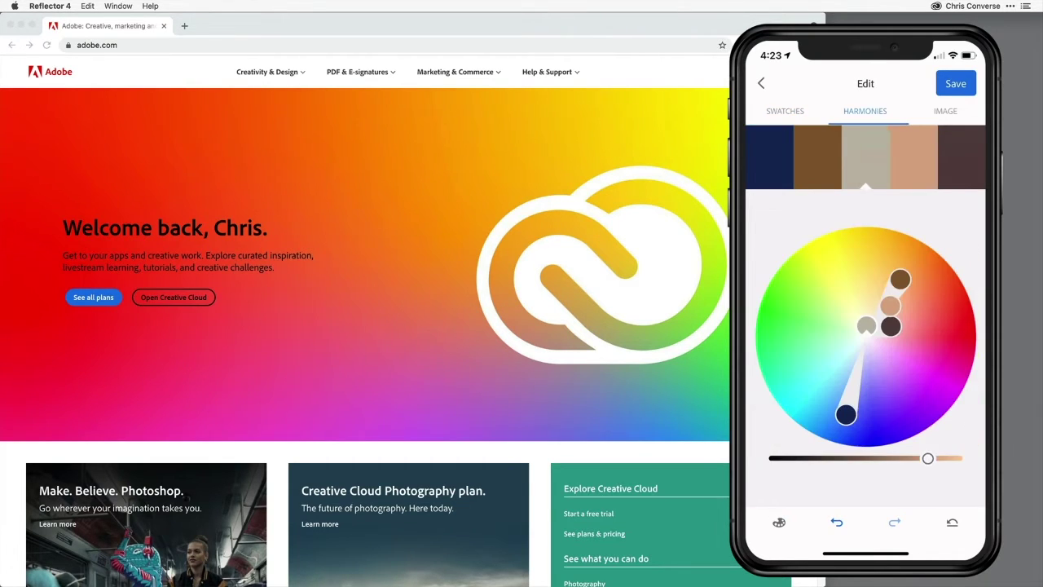
drag(846, 415, 817, 394)
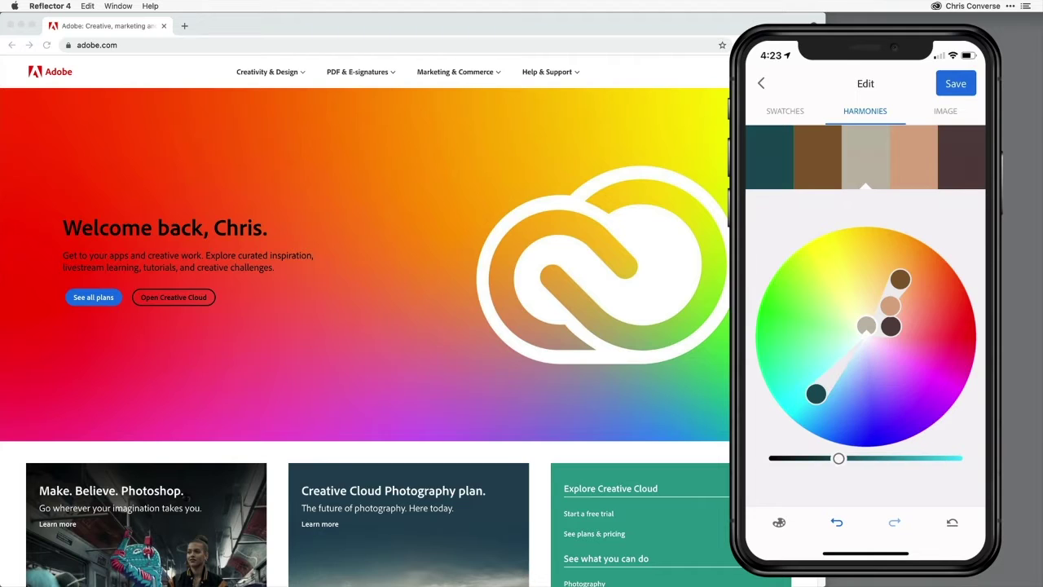
drag(891, 326, 910, 315)
drag(899, 280, 896, 259)
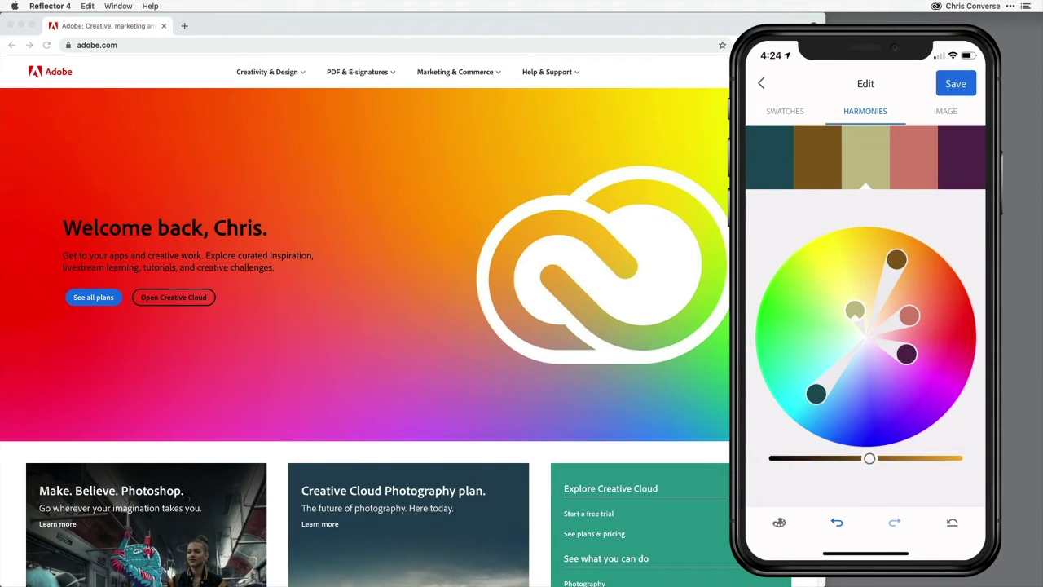
Try the Monochromatic, Complementary and Analogous harmony rules on the theme, and discard the changes
click(779, 522)
click(791, 390)
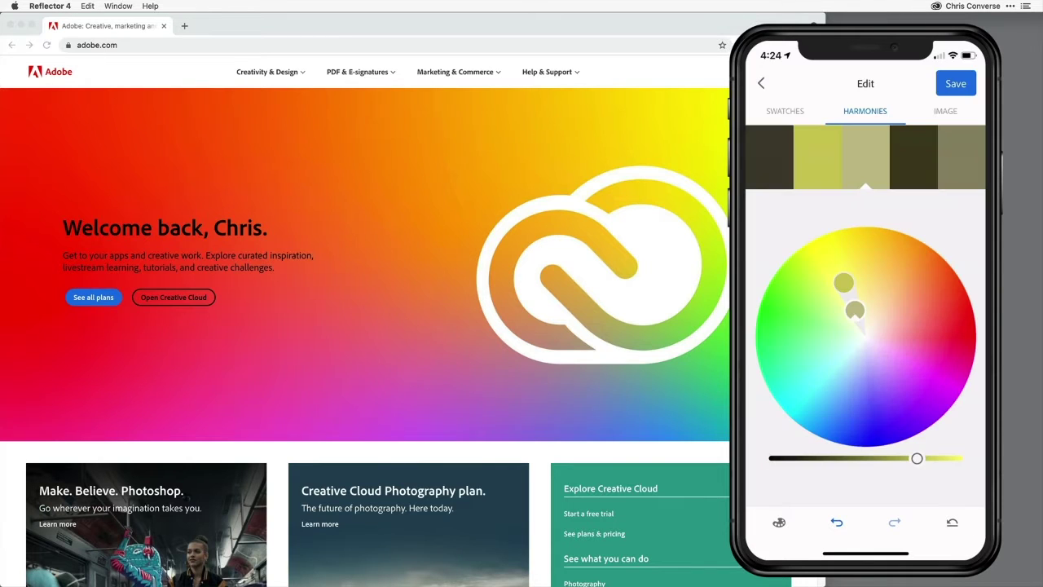
click(779, 523)
click(791, 446)
click(780, 522)
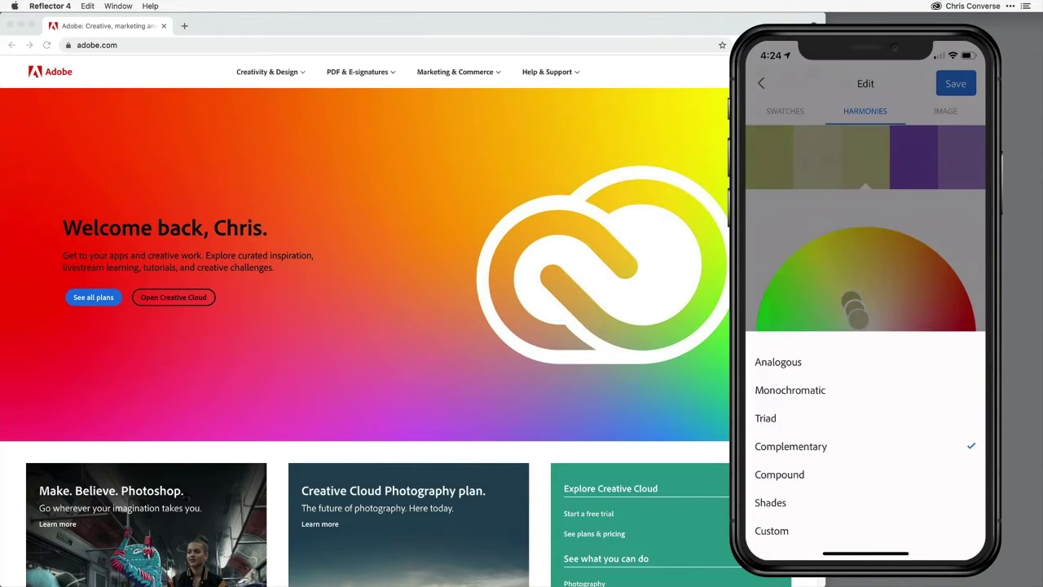
click(791, 361)
click(779, 523)
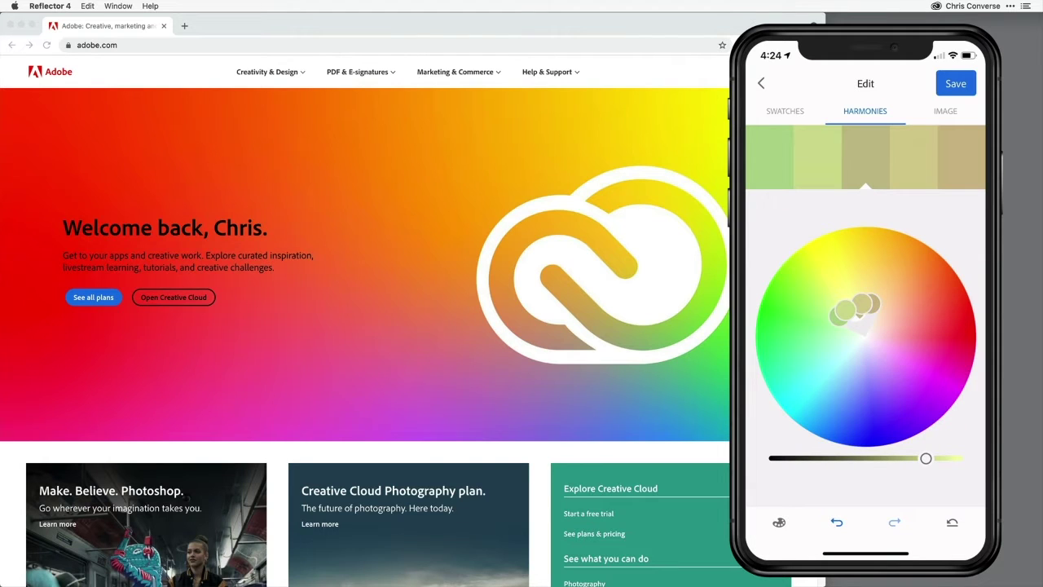
click(761, 83)
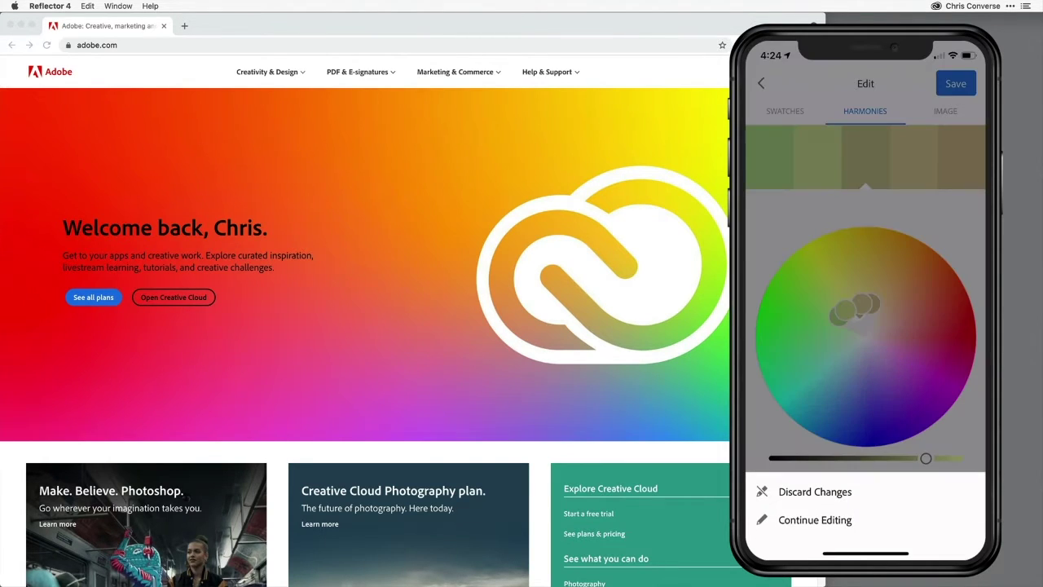
click(816, 491)
Retake the color capture of the figurine and accept the new theme for saving
click(770, 509)
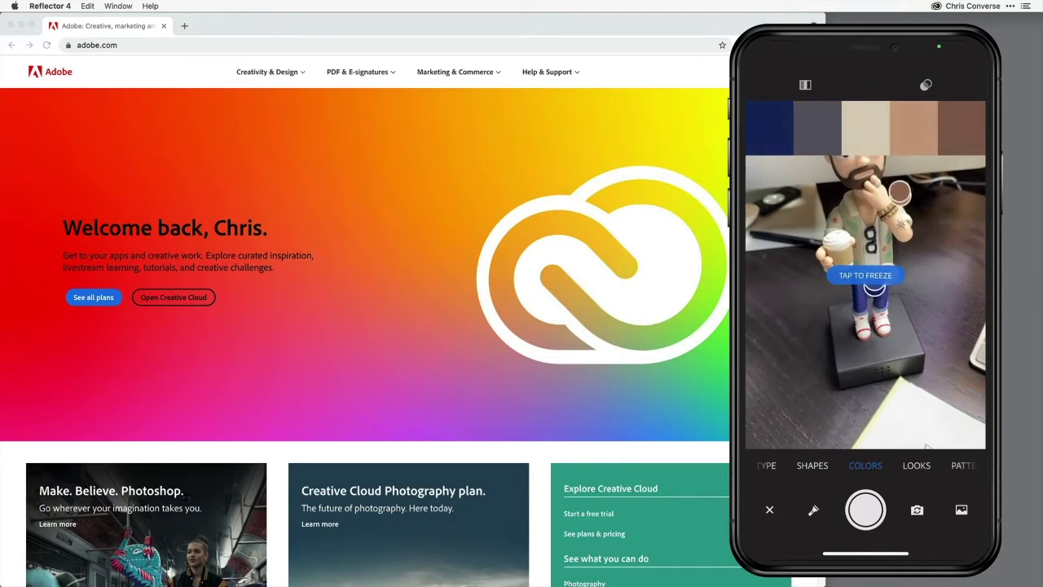
click(865, 510)
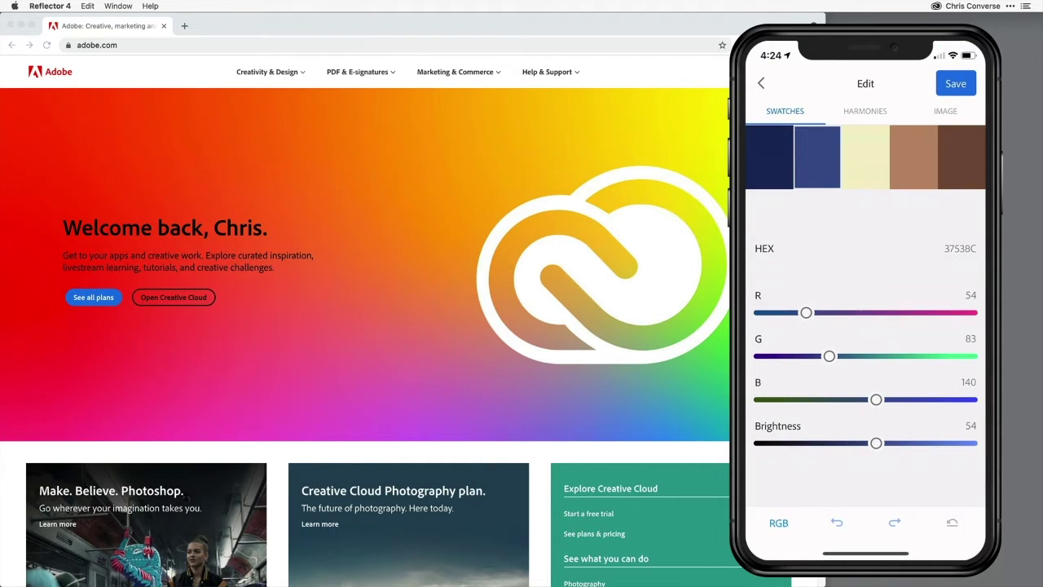
click(956, 84)
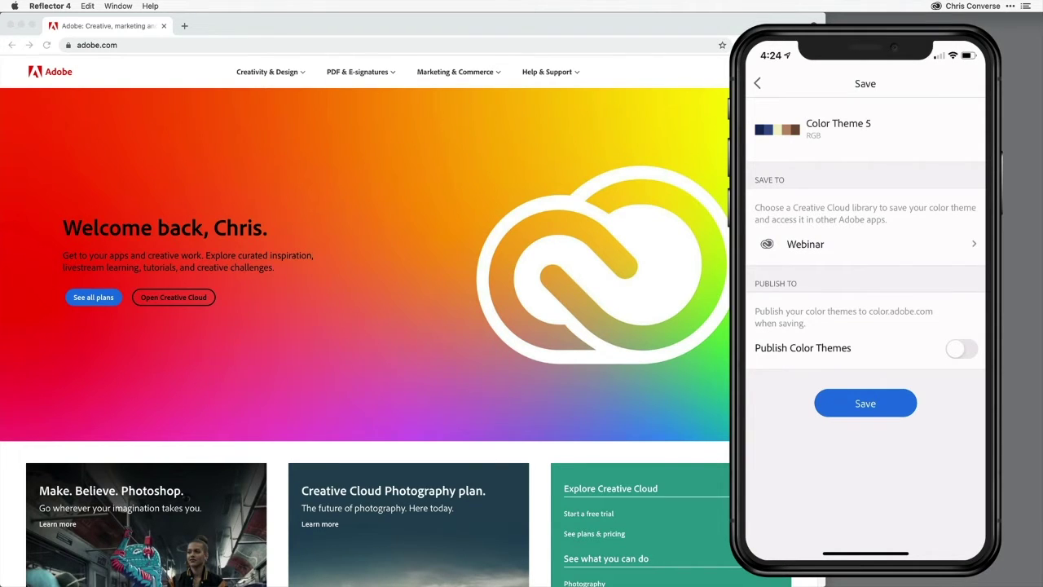
Create a new Creative Cloud library named "Altura Athletics" as the theme's save destination
click(866, 244)
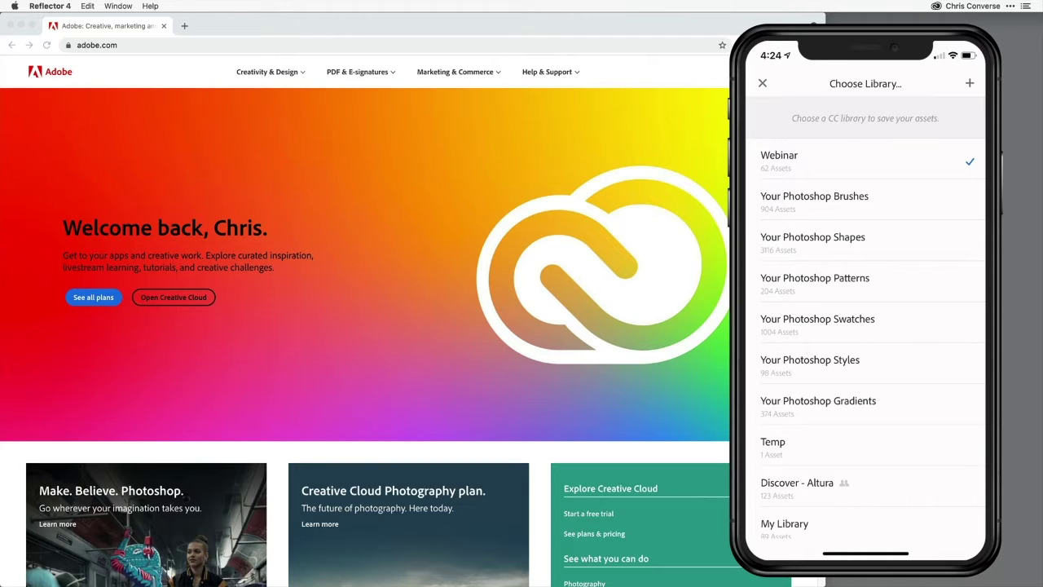
click(970, 83)
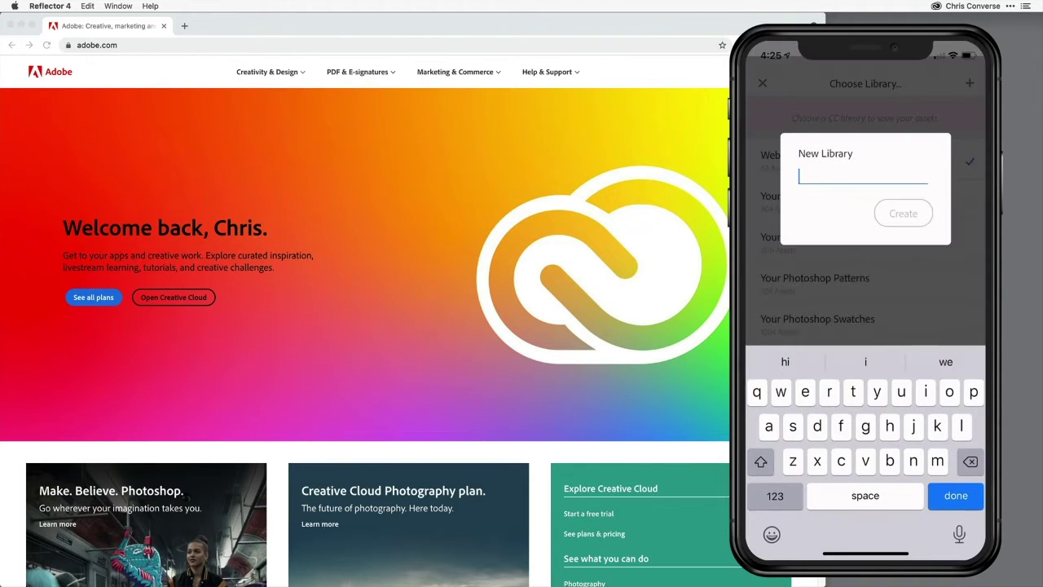
text(Altura Athla)
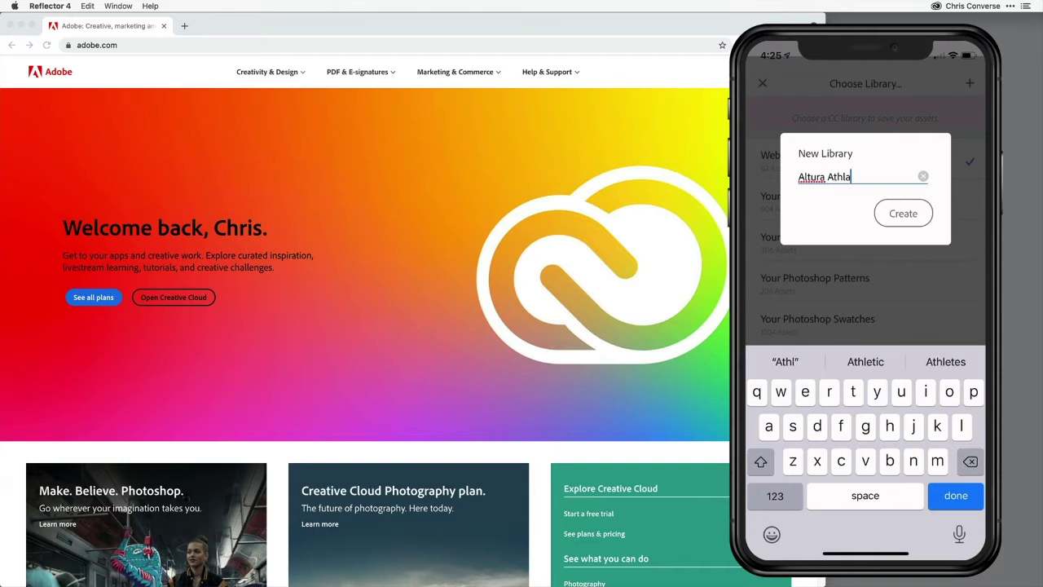
click(866, 362)
click(904, 214)
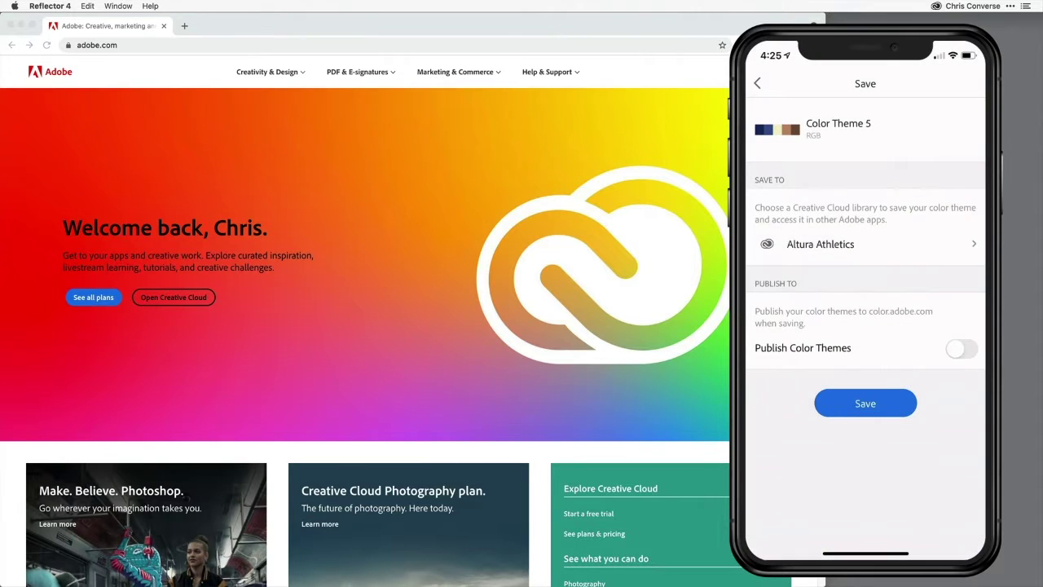
Rename the color theme "Cool Colors" and save it to the library
click(865, 123)
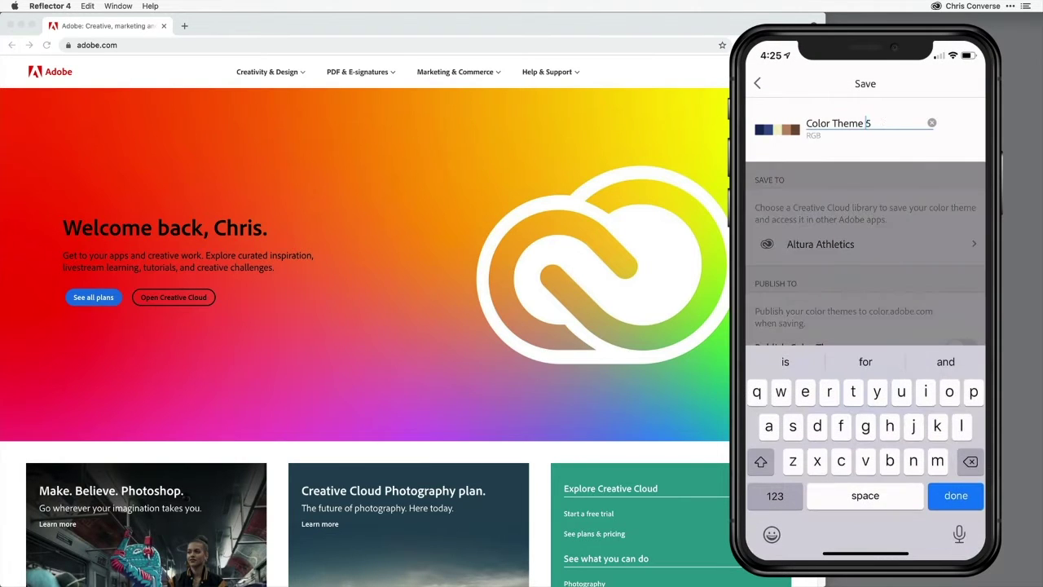
key(BackSpace)
key(BackSpace)
key(BackSpace)
key(BackSpace)
key(BackSpace)
key(BackSpace)
key(BackSpace)
key(BackSpace)
key(BackSpace)
key(BackSpace)
key(BackSpace)
text(ol Colors)
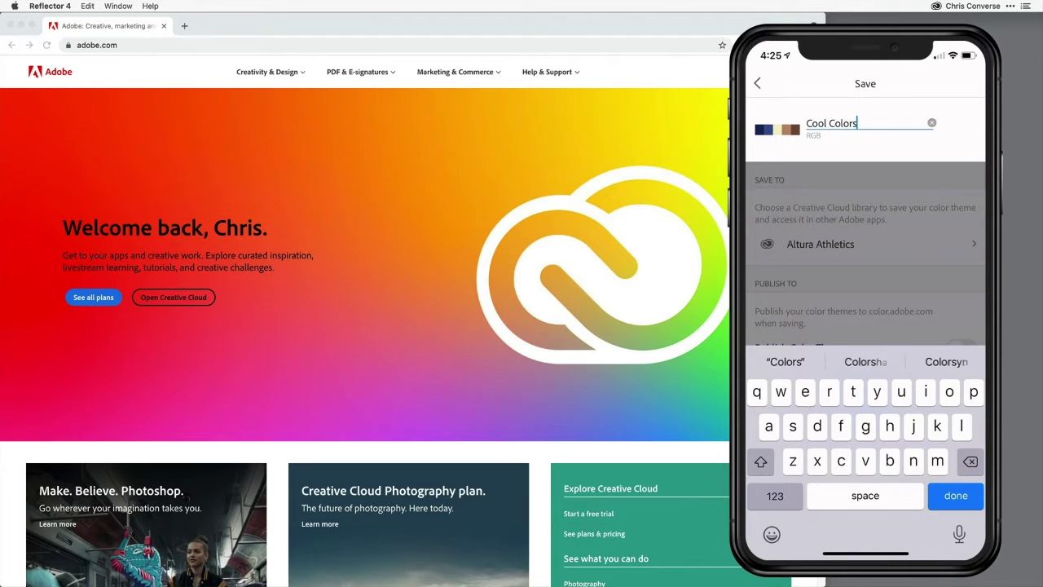
click(956, 496)
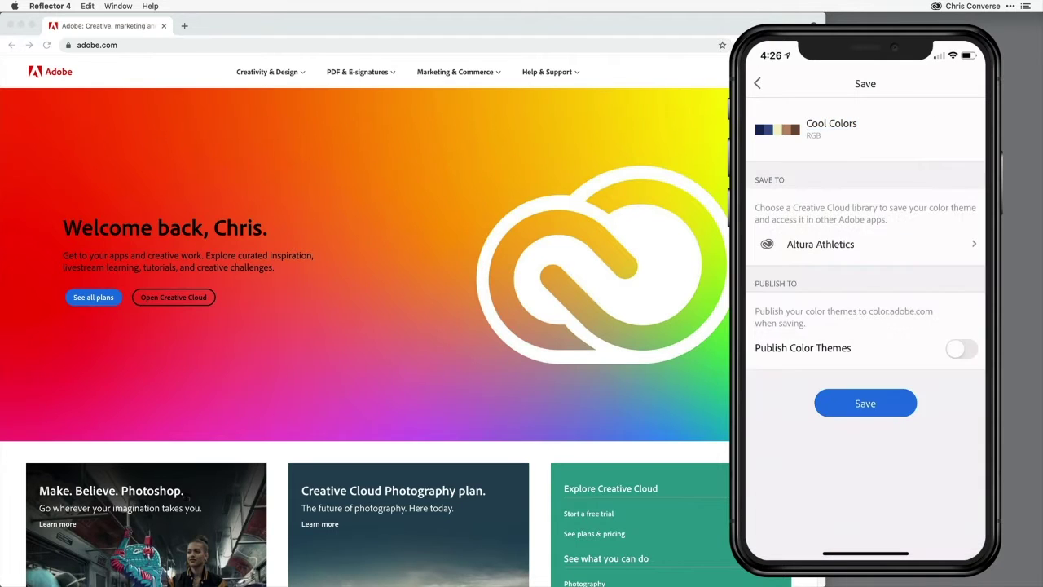
click(865, 403)
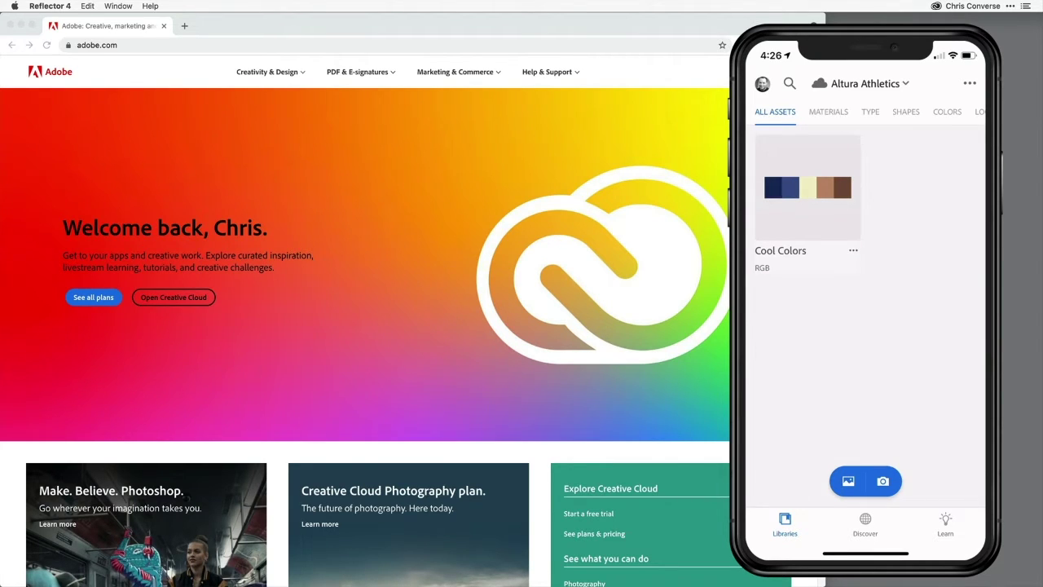
Open instructor.jpg from the Branding Workshops folder in Creative Cloud
click(849, 481)
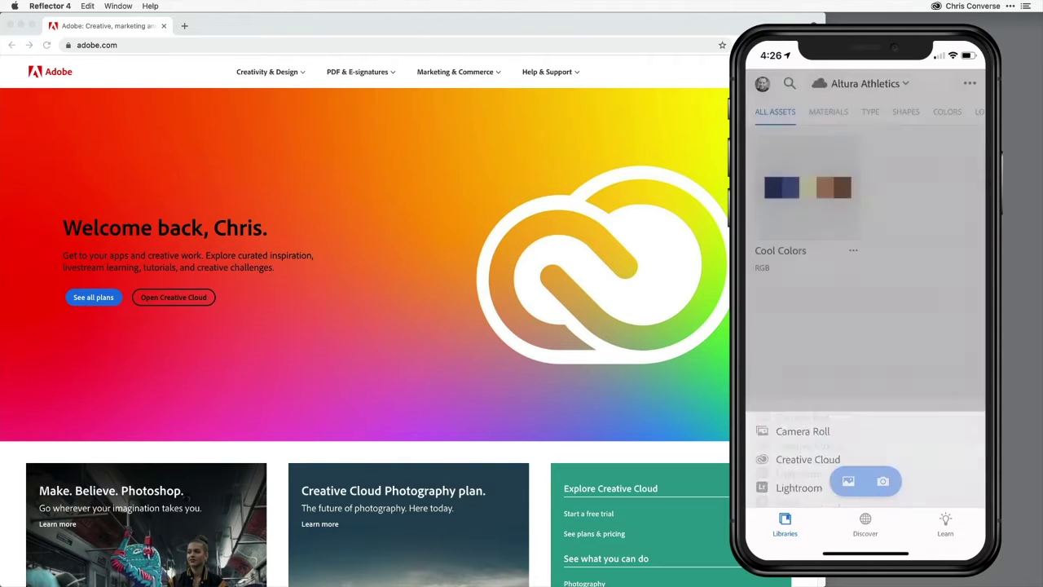
click(808, 408)
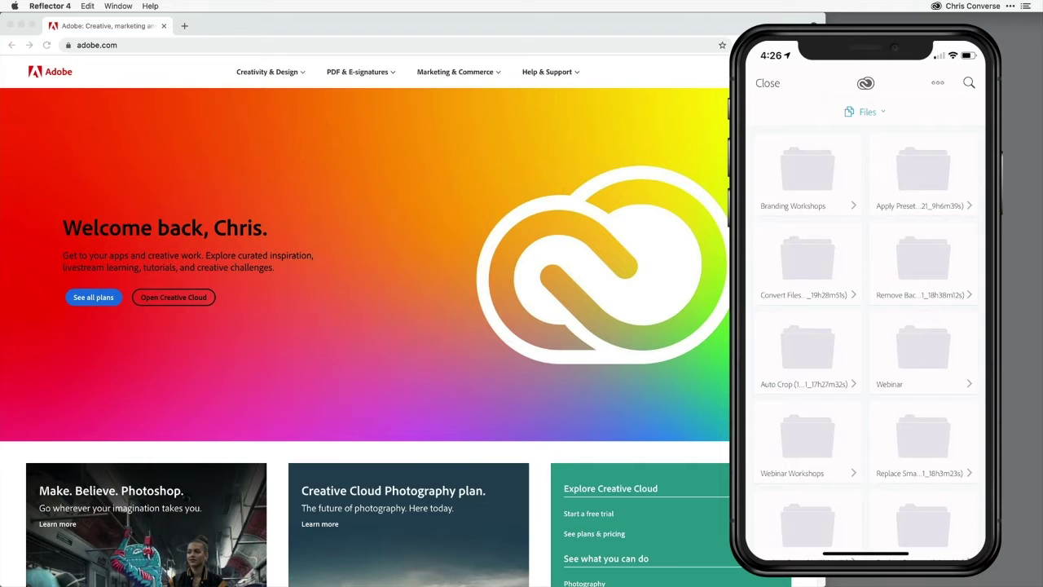
click(807, 175)
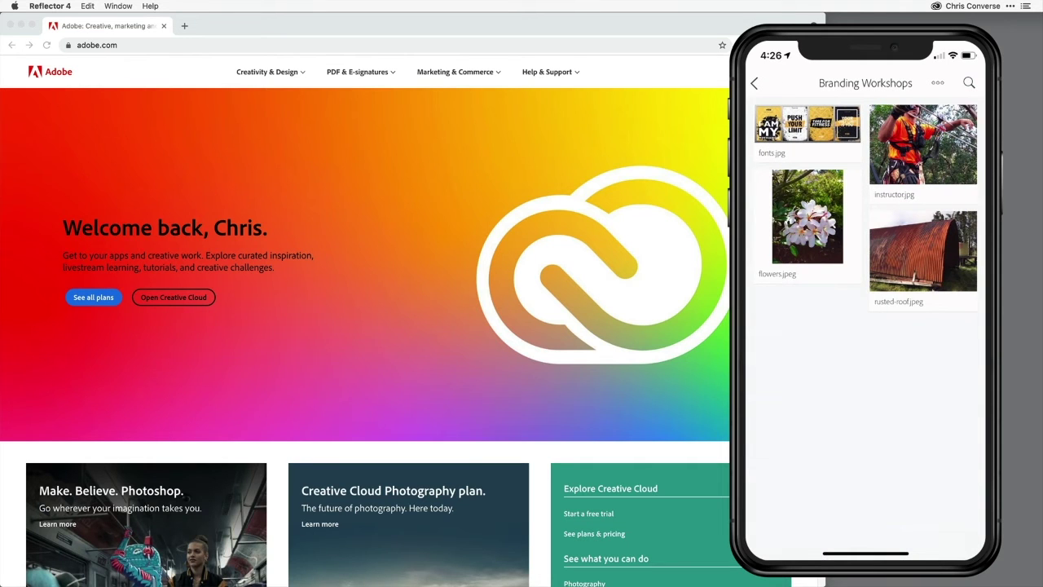
click(922, 144)
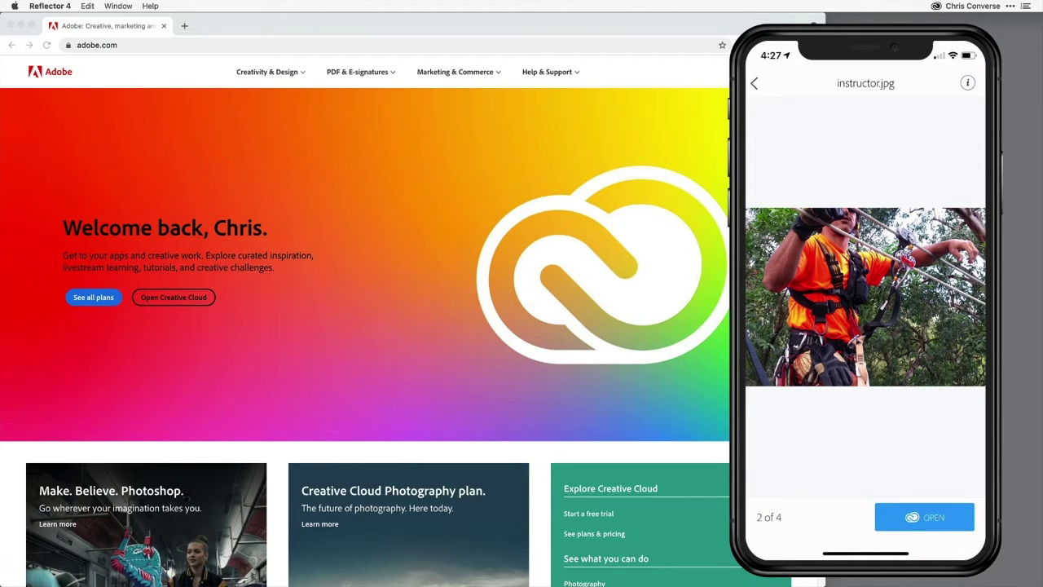
click(925, 517)
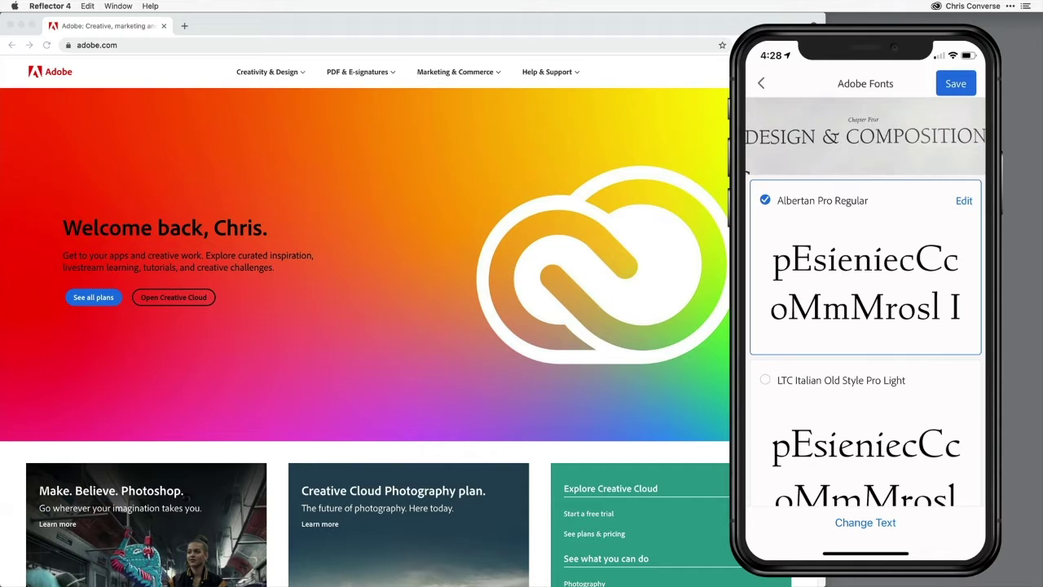
Change the preview text of the matched fonts to "Design & Composition"
click(865, 523)
text(De)
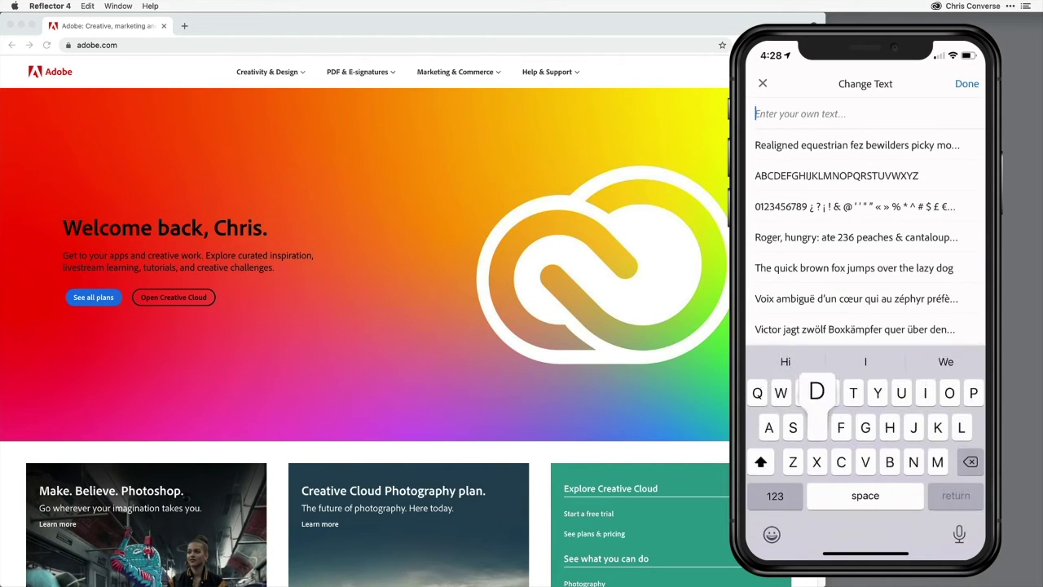
text(sign & )
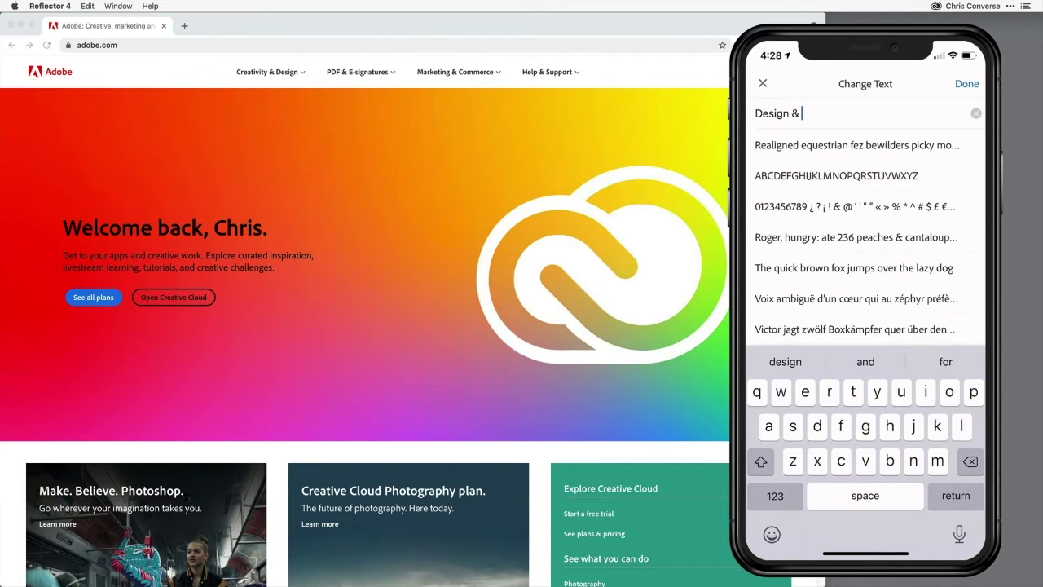
text(Composition)
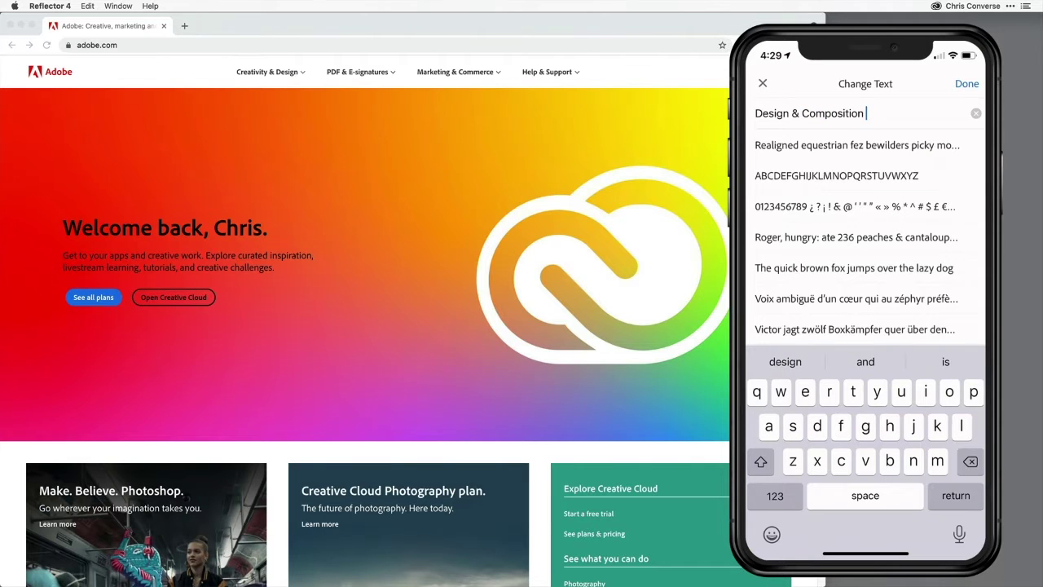
click(967, 83)
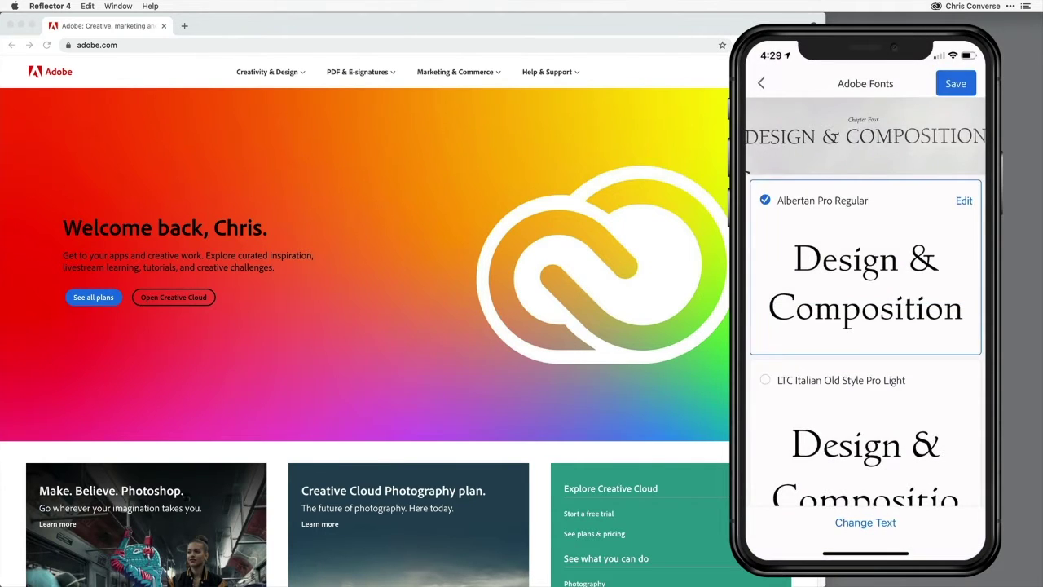
Choose Brioso Pro Light from the list of matching Adobe Fonts
scroll(865, 342, down, 10)
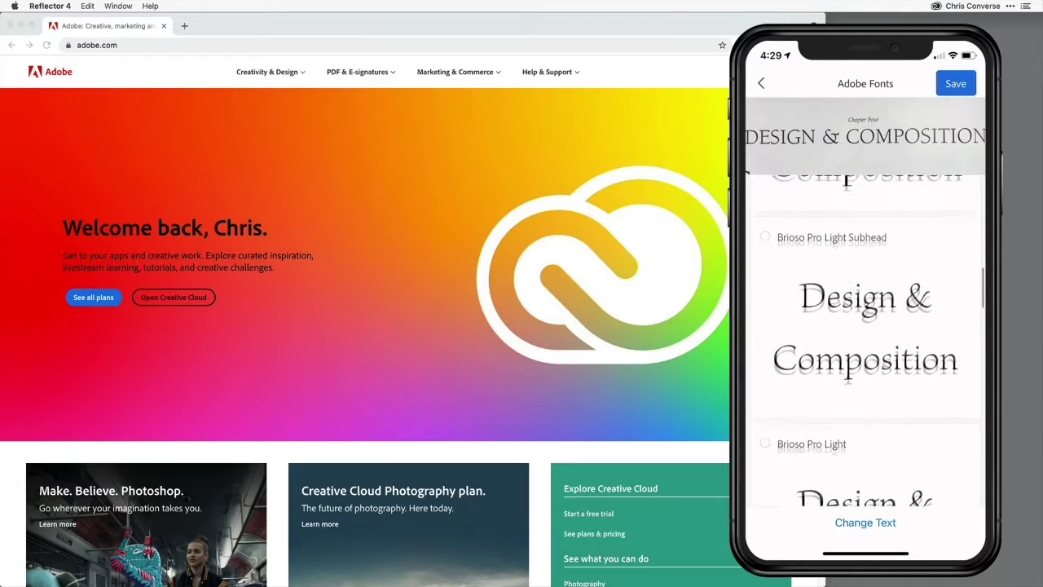
scroll(866, 342, down, 4)
scroll(866, 343, up, 1)
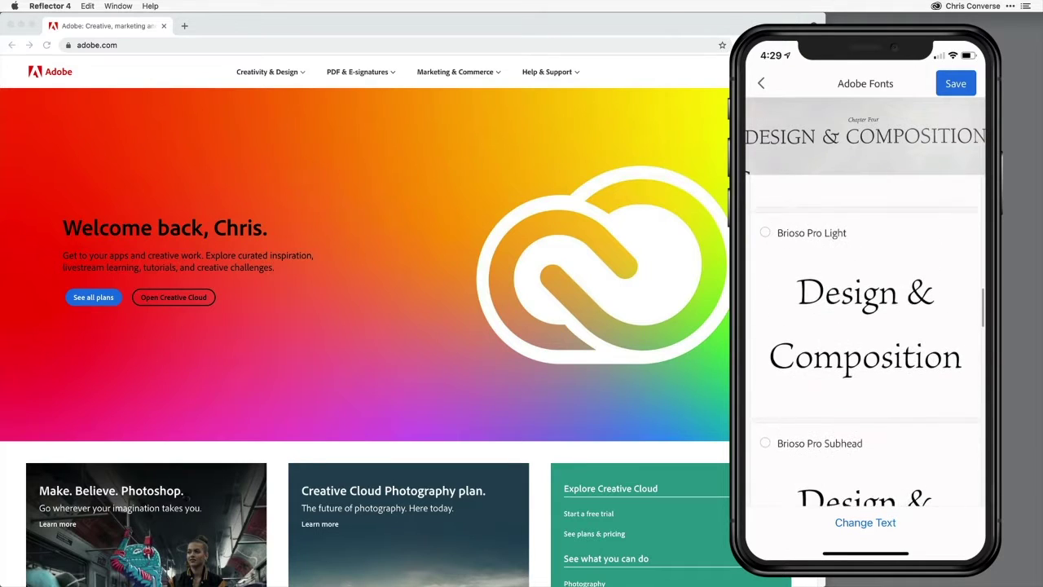
scroll(866, 342, up, 1)
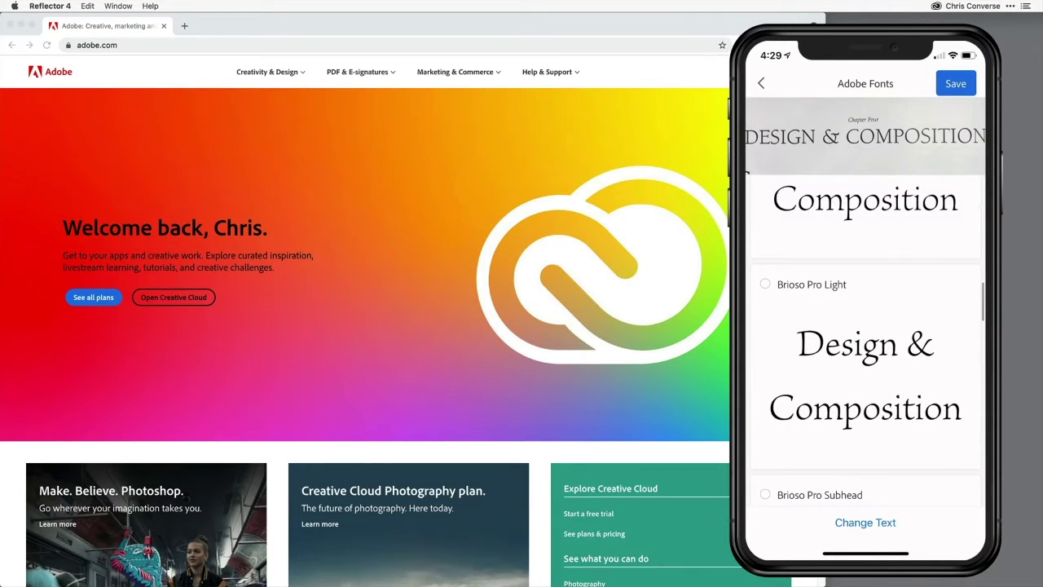
scroll(866, 342, down, 1)
scroll(866, 342, up, 1)
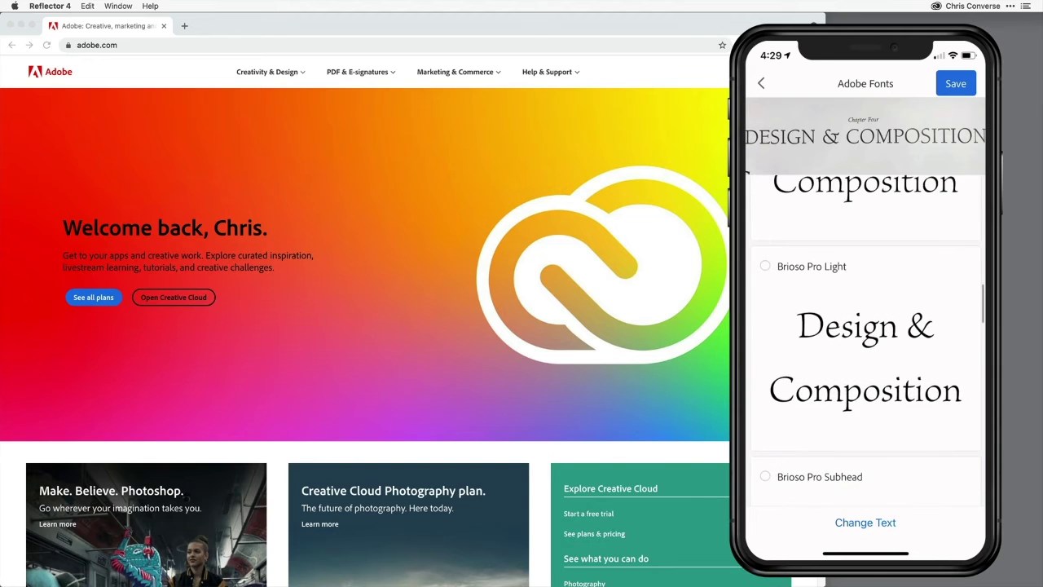
click(866, 348)
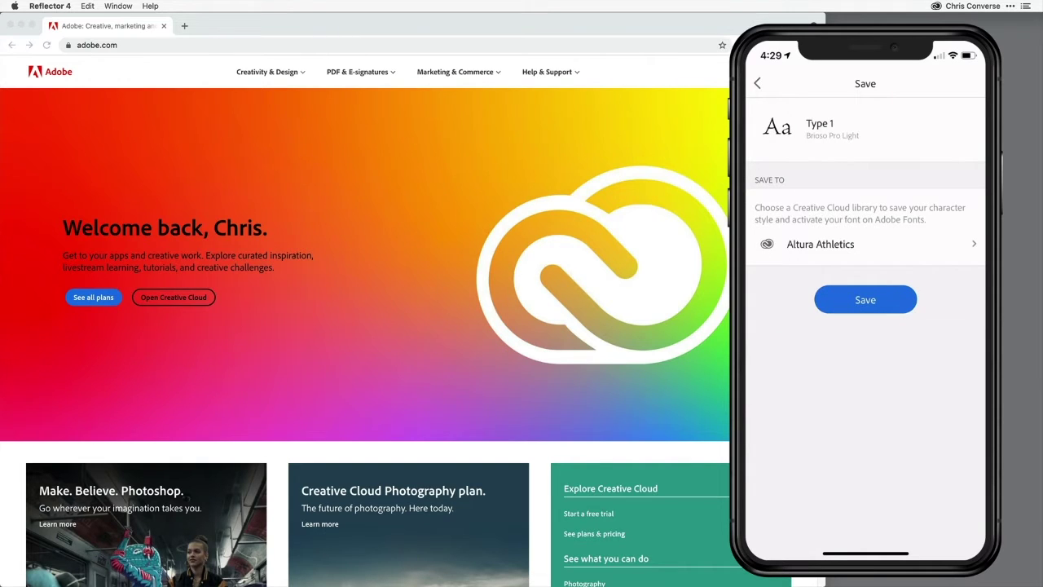
Rename the Brioso Pro Light character style "Serif" and save it to the Altura Athletics library
click(821, 124)
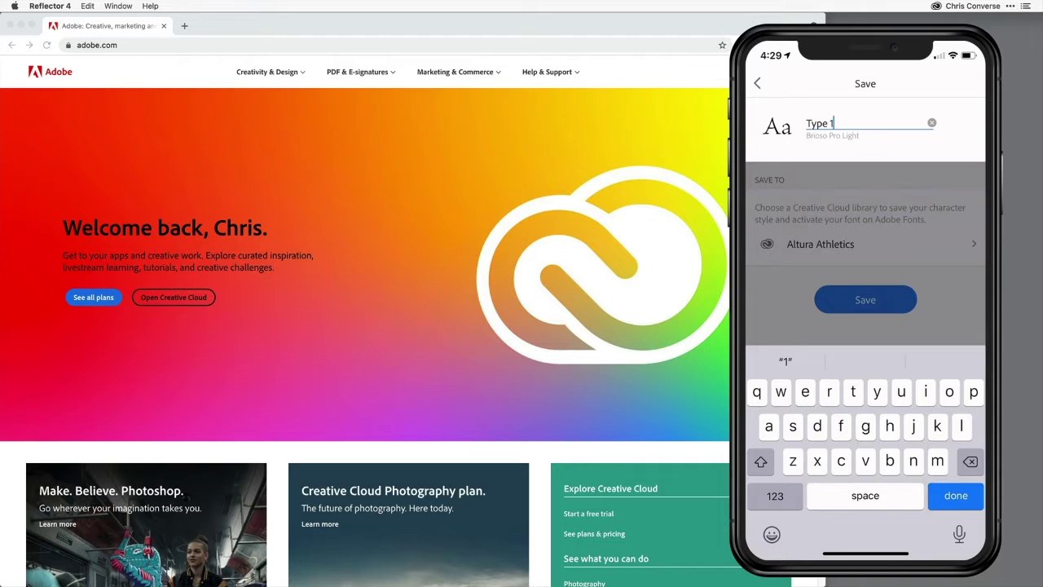
key(BackSpace)
key(BackSpace)
key(BackSpace)
key(BackSpace)
key(BackSpace)
key(BackSpace)
text(Seri)
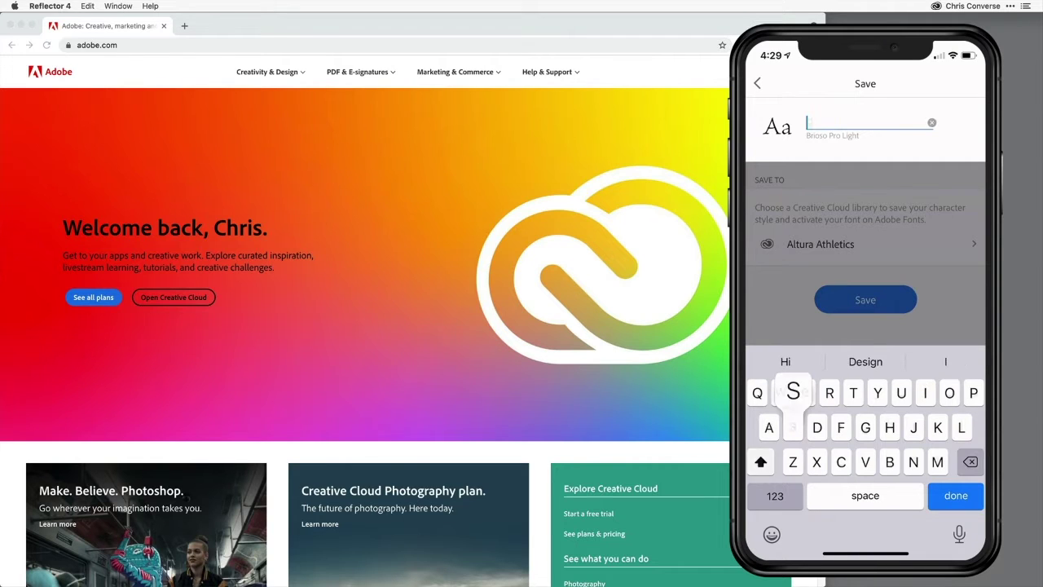
text(f)
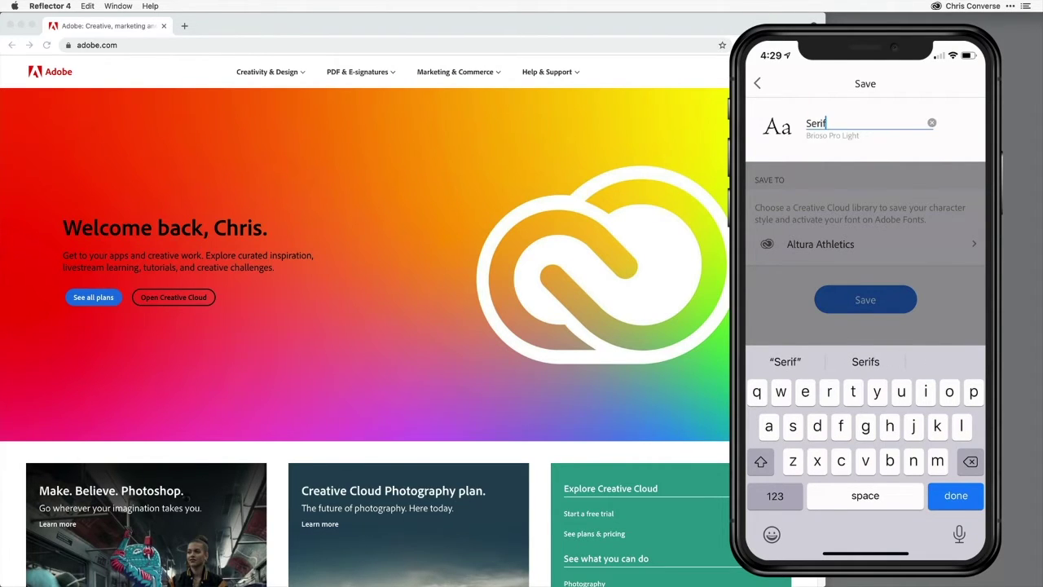
key(Return)
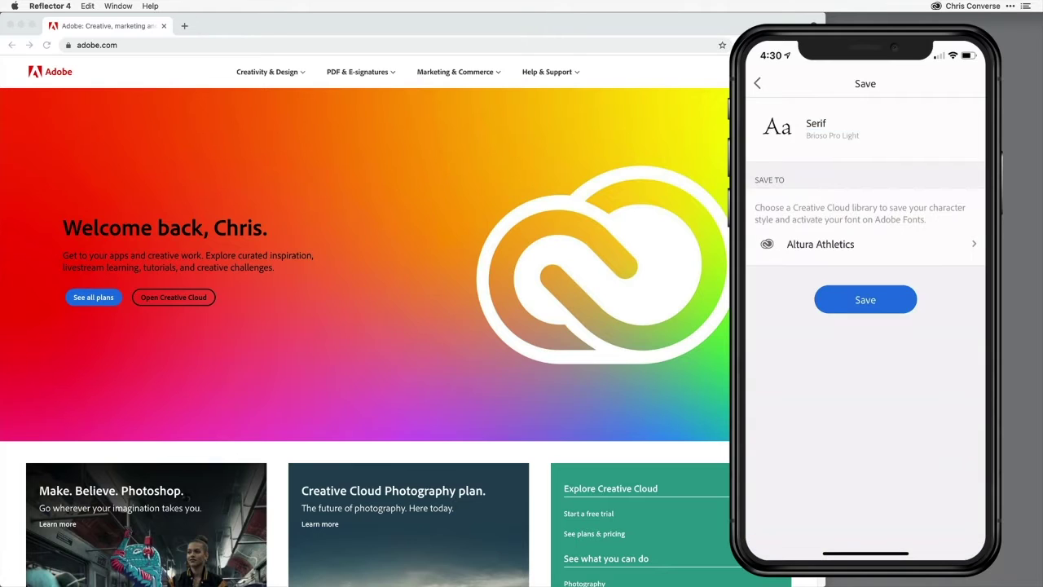
click(866, 299)
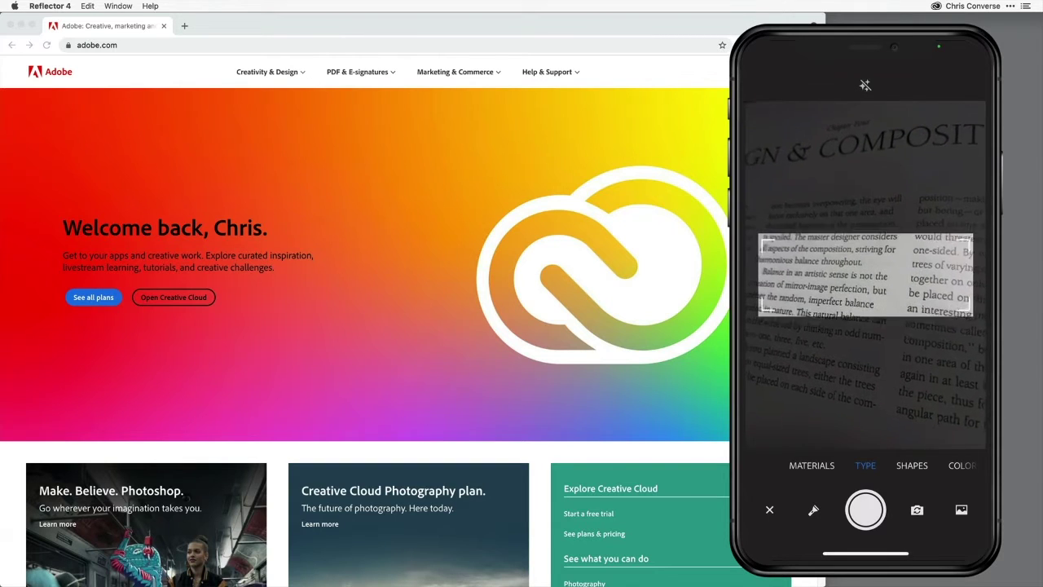
Leave the camera capture, show the library's type assets, and open fonts.jpg from the Branding Workshops folder in Creative Cloud
click(770, 509)
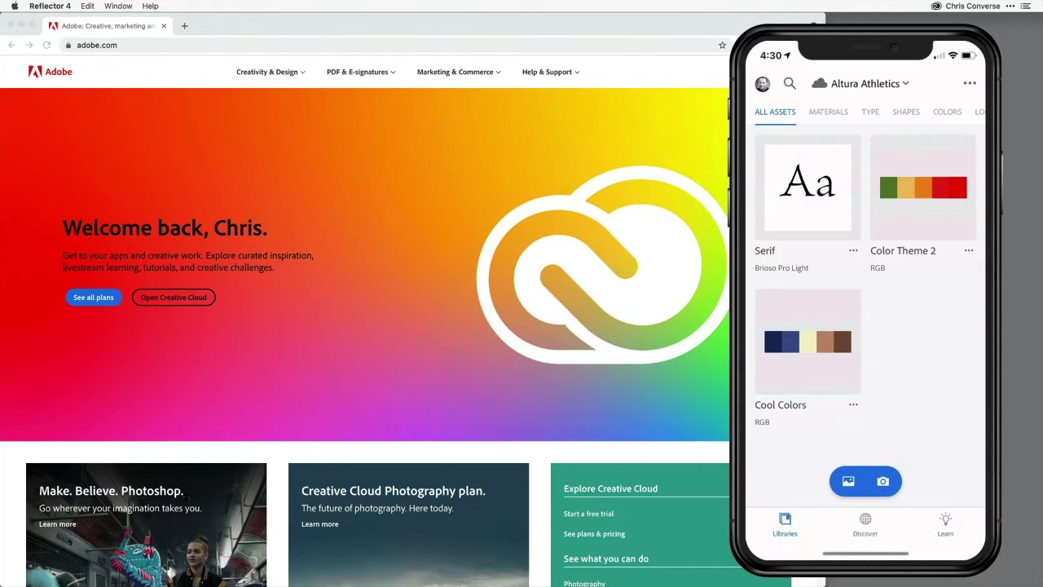
click(870, 112)
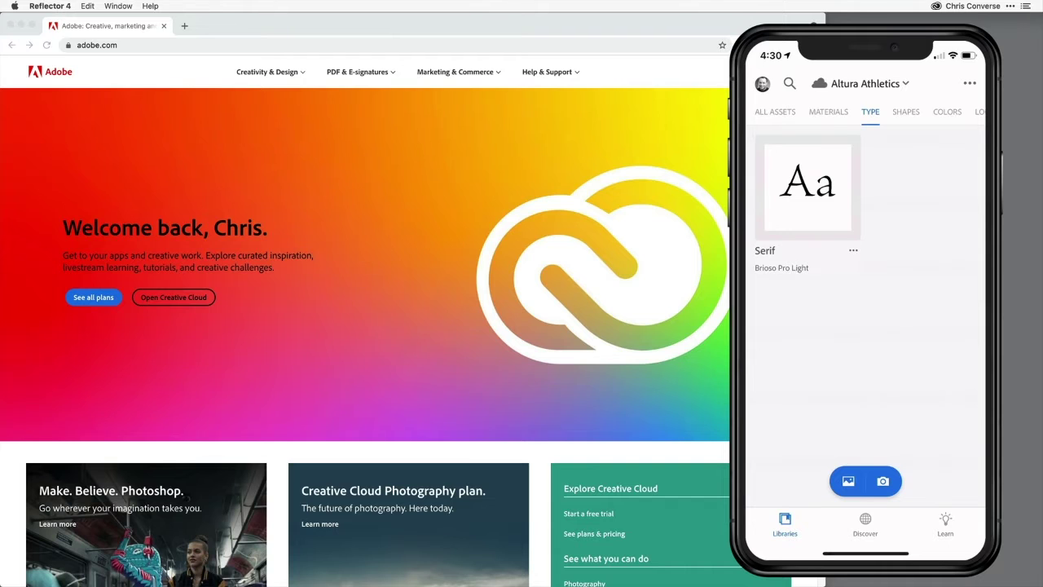
click(849, 481)
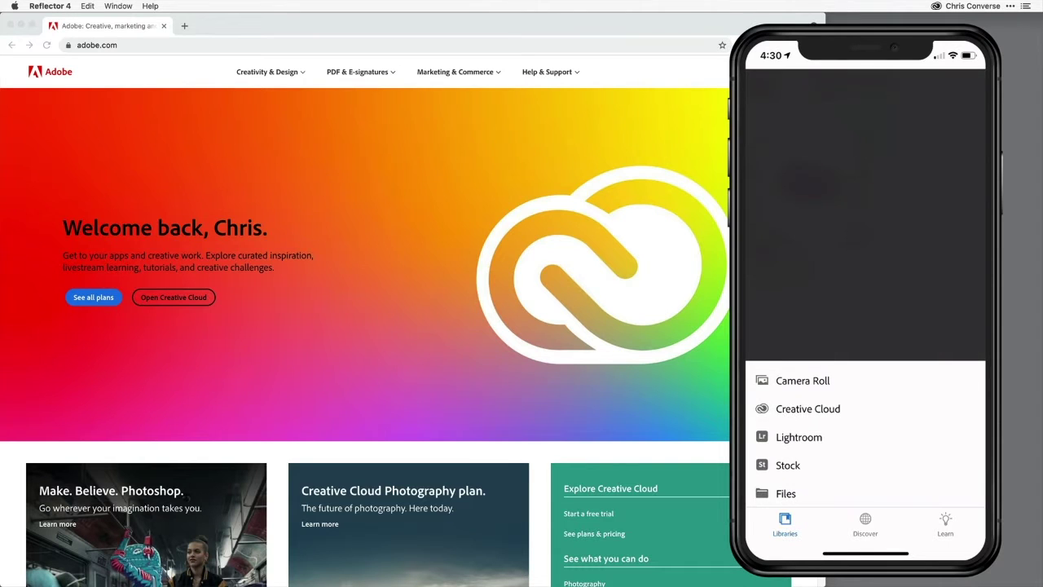
click(807, 408)
click(807, 175)
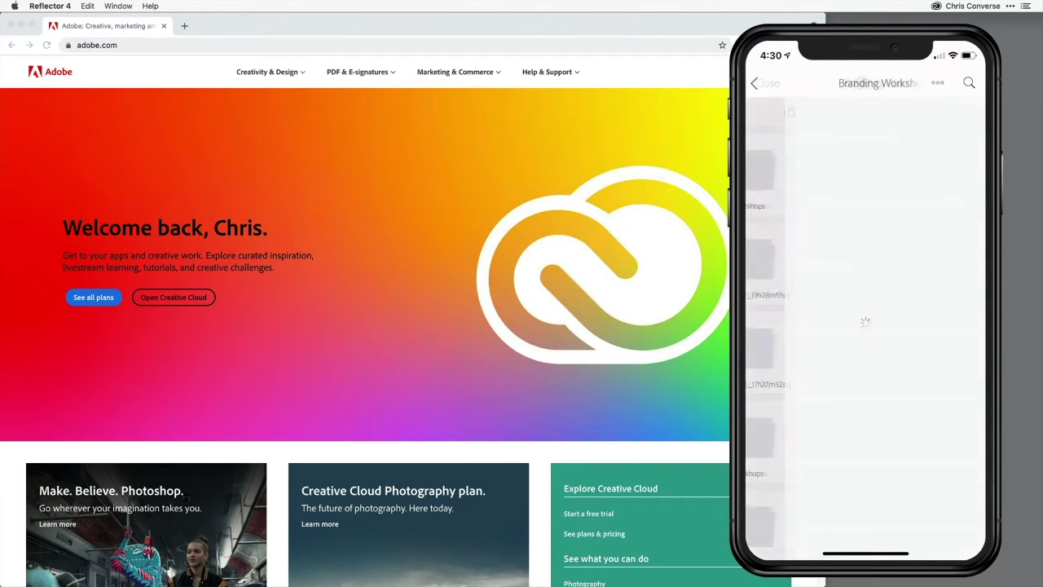
click(806, 124)
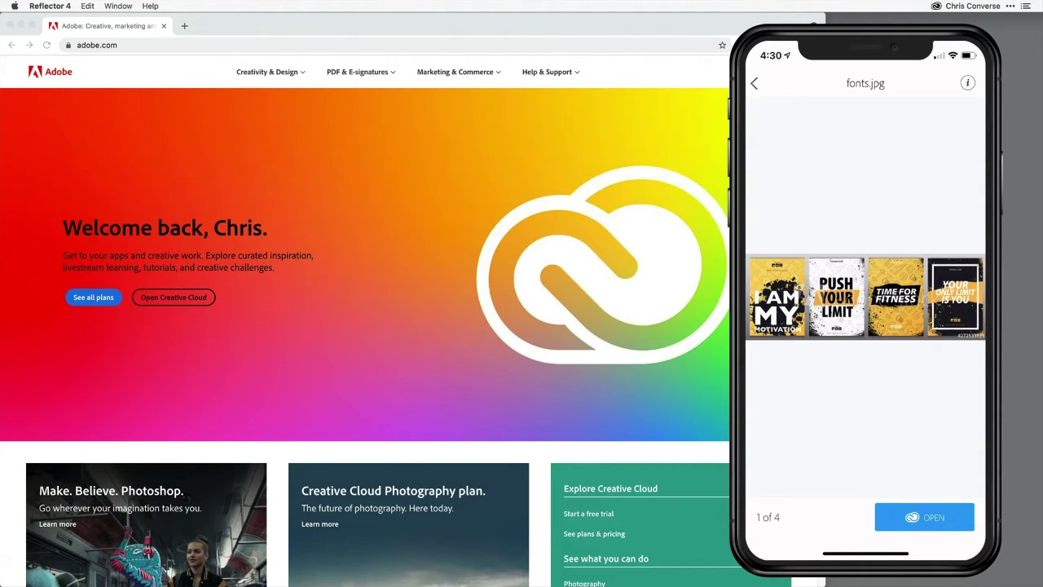
click(925, 516)
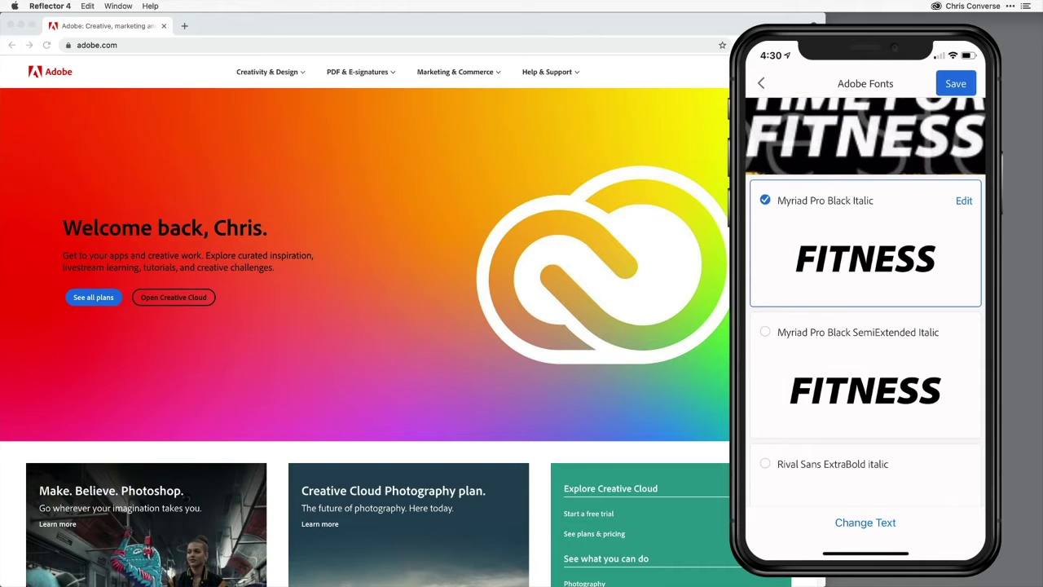
Choose URW Form SemiCond Heavy Italic from the list of Adobe Fonts matching the "FITNESS" lettering
scroll(866, 341, down, 2)
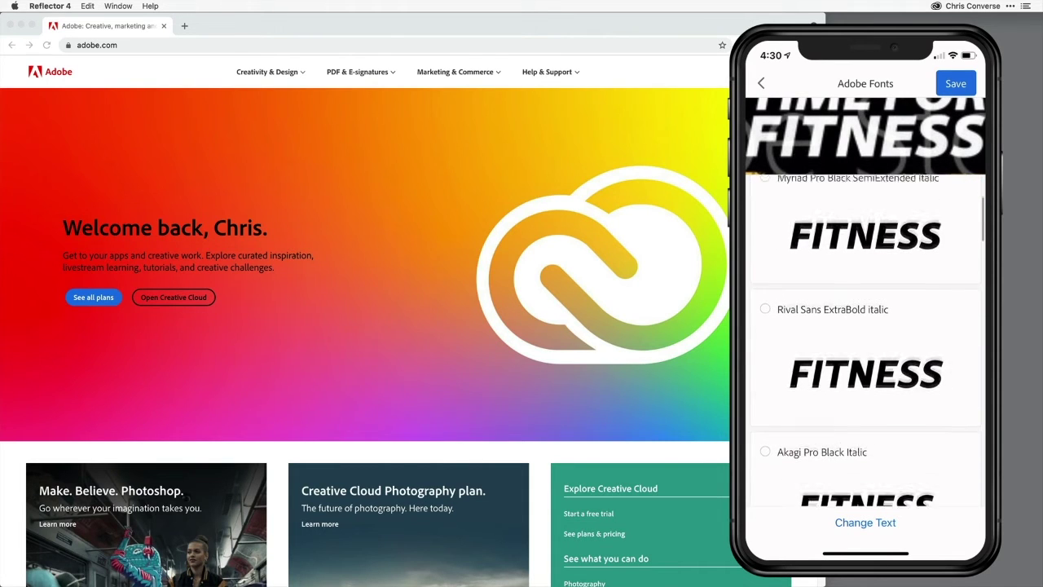
scroll(865, 341, down, 5)
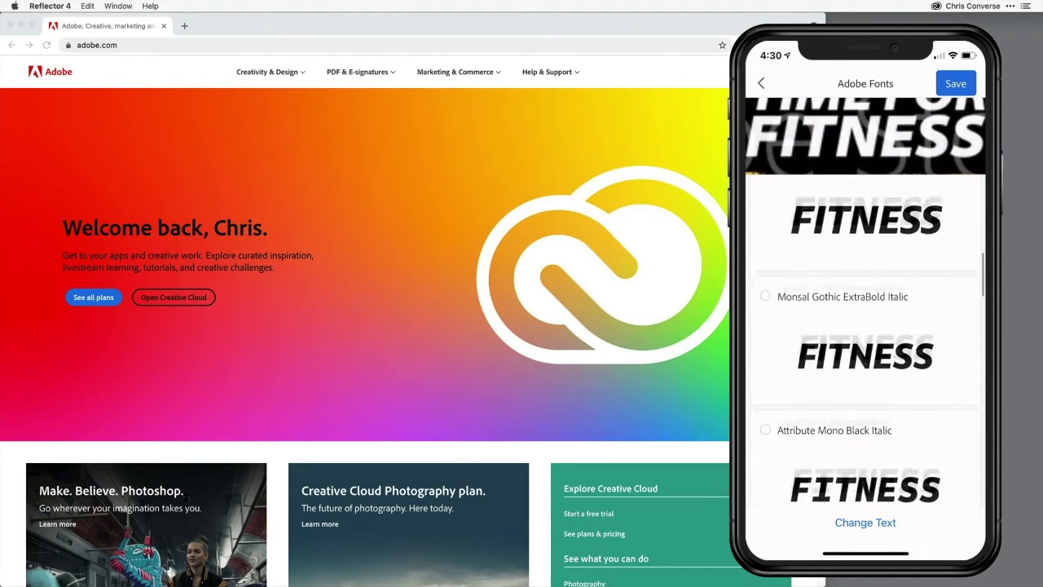
scroll(865, 340, up, 1)
click(765, 325)
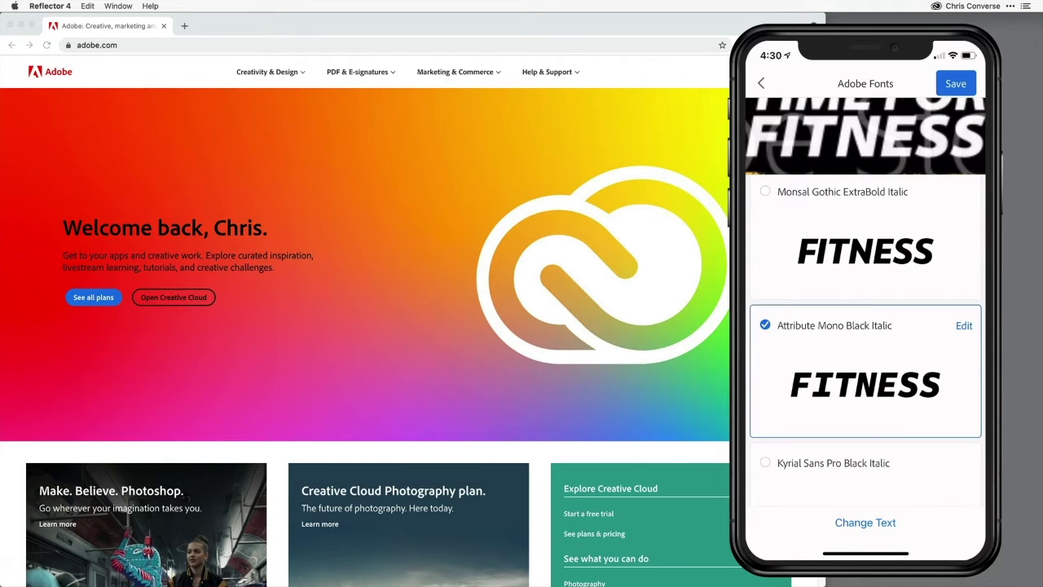
scroll(866, 341, down, 5)
scroll(866, 341, down, 5)
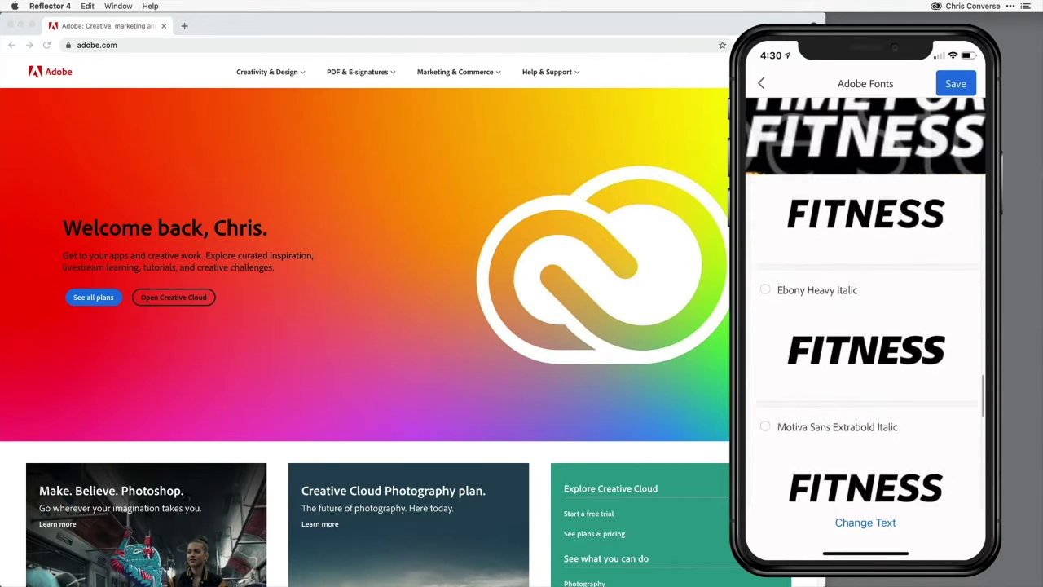
scroll(866, 341, down, 5)
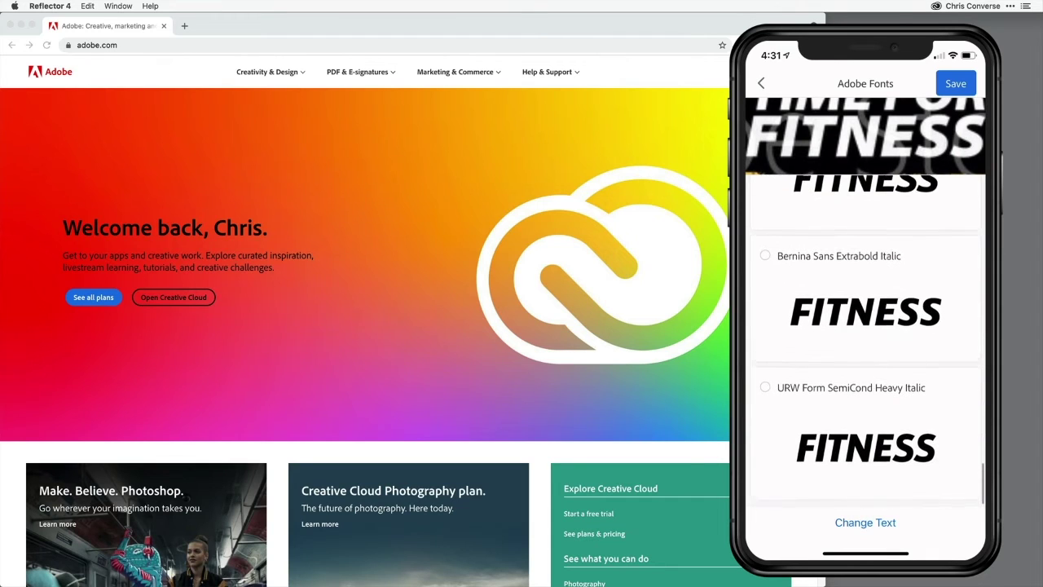
click(766, 389)
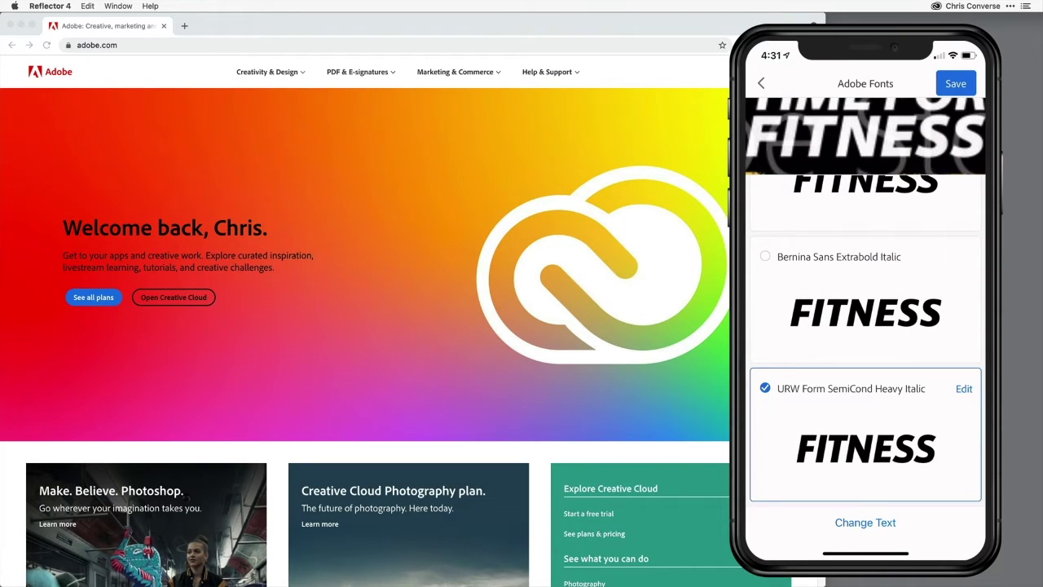
Name the URW Form SemiCond Heavy Italic character style "Sans Serif" and save it to the Altura Athletics library
click(957, 84)
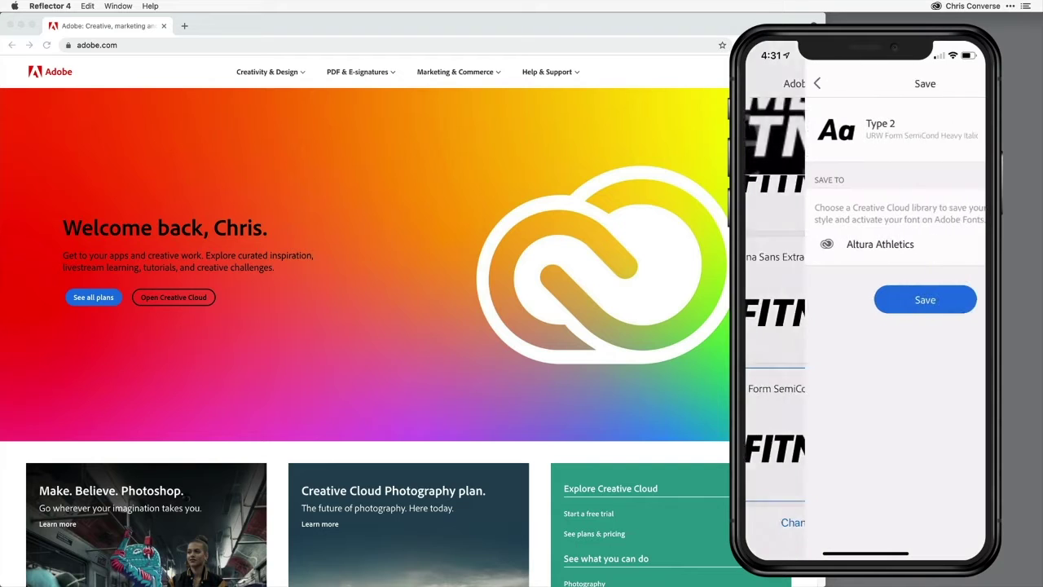
click(821, 123)
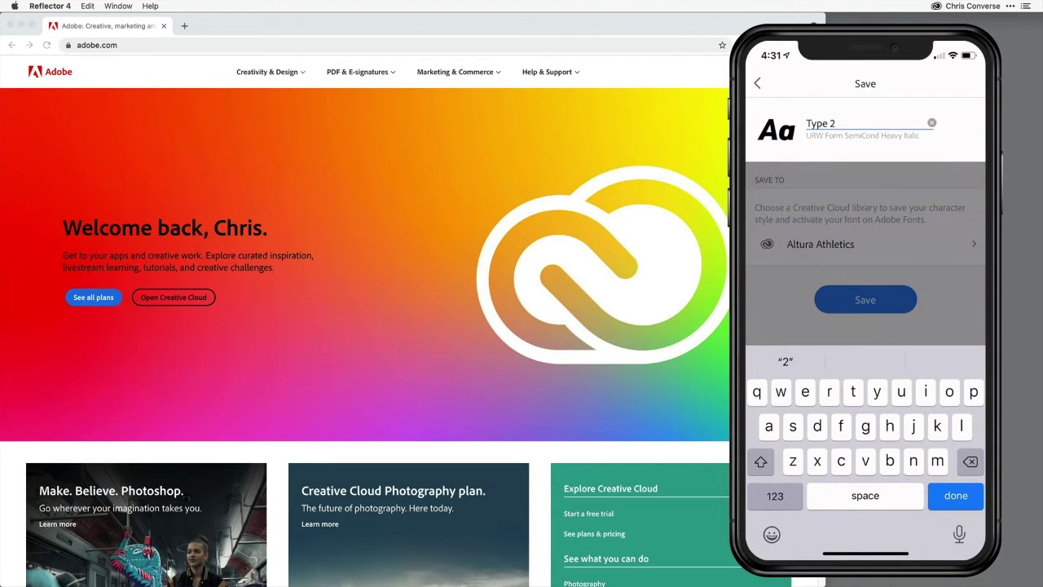
key(BackSpace)
key(BackSpace)
key(BackSpace)
key(BackSpace)
key(BackSpace)
key(BackSpace)
text(Sans )
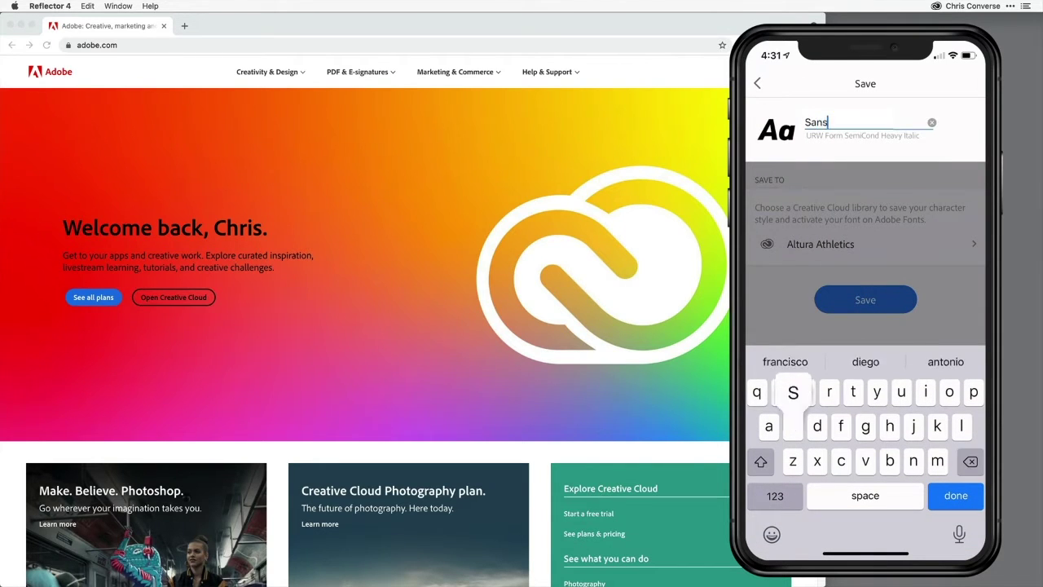
text(Serif)
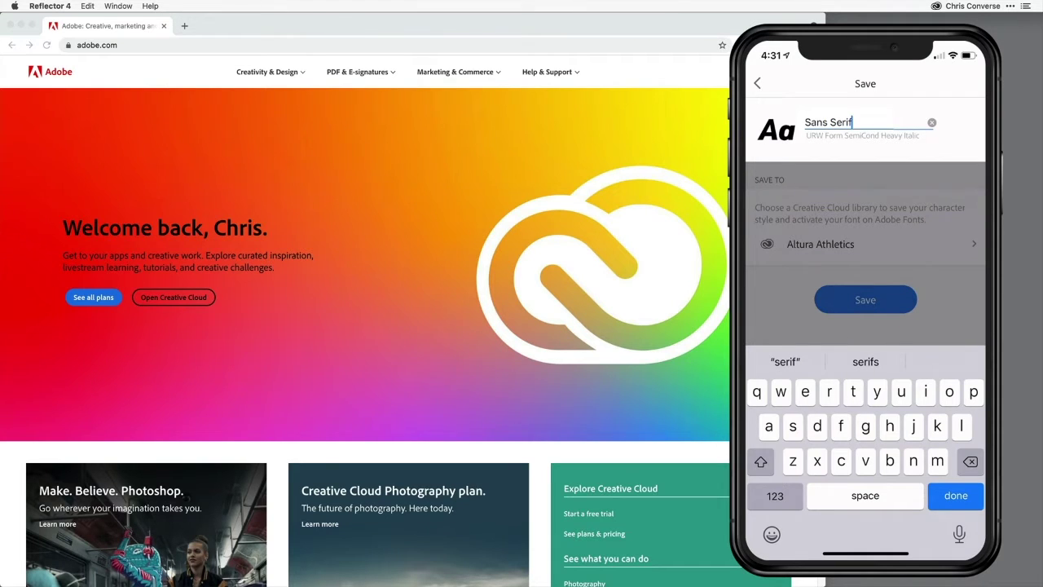
key(Return)
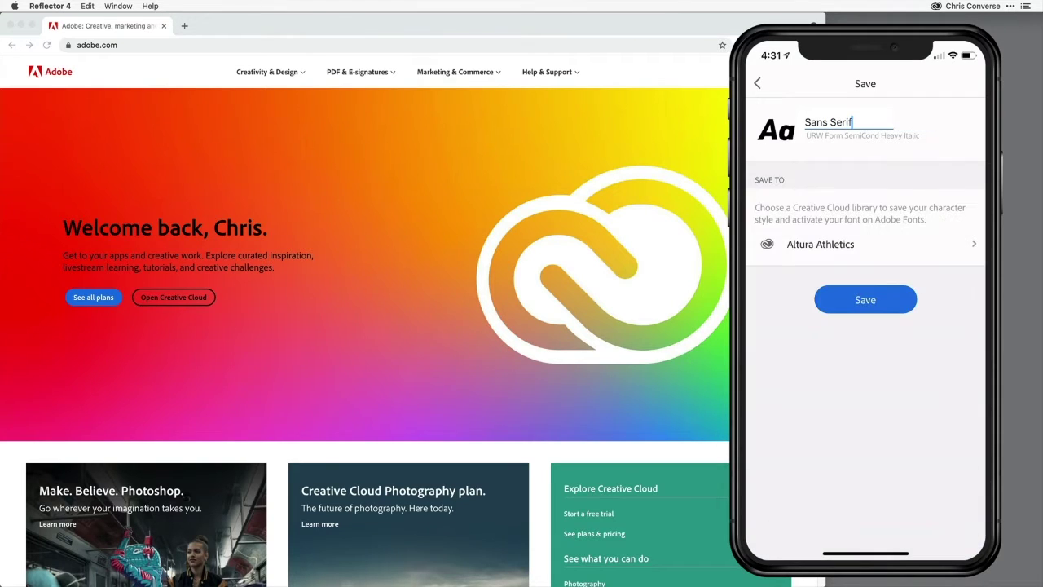
click(866, 300)
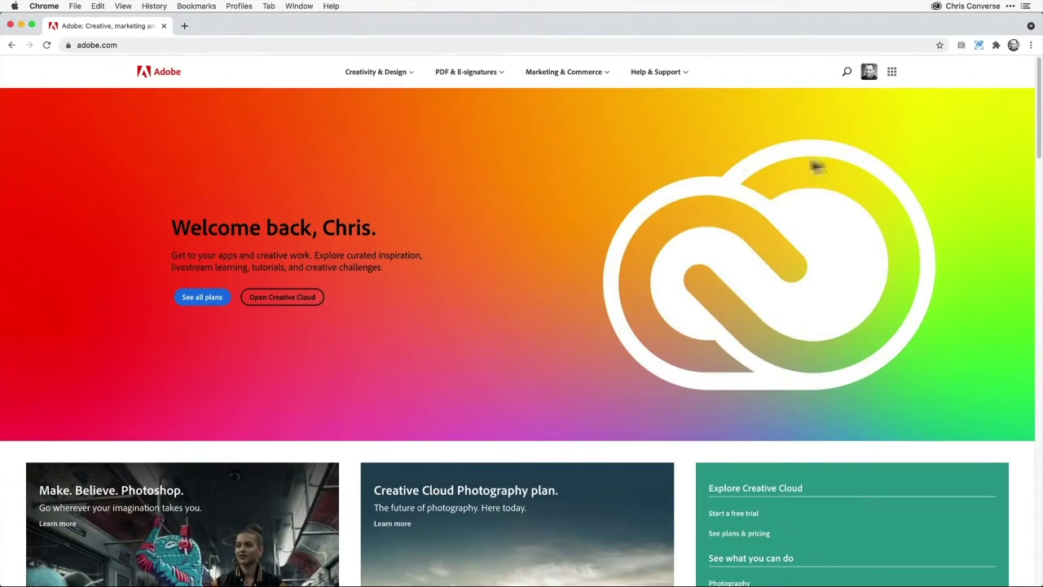
Switch to Chrome, open Behance from the web apps on adobe.com, and look over the For You projects
click(893, 75)
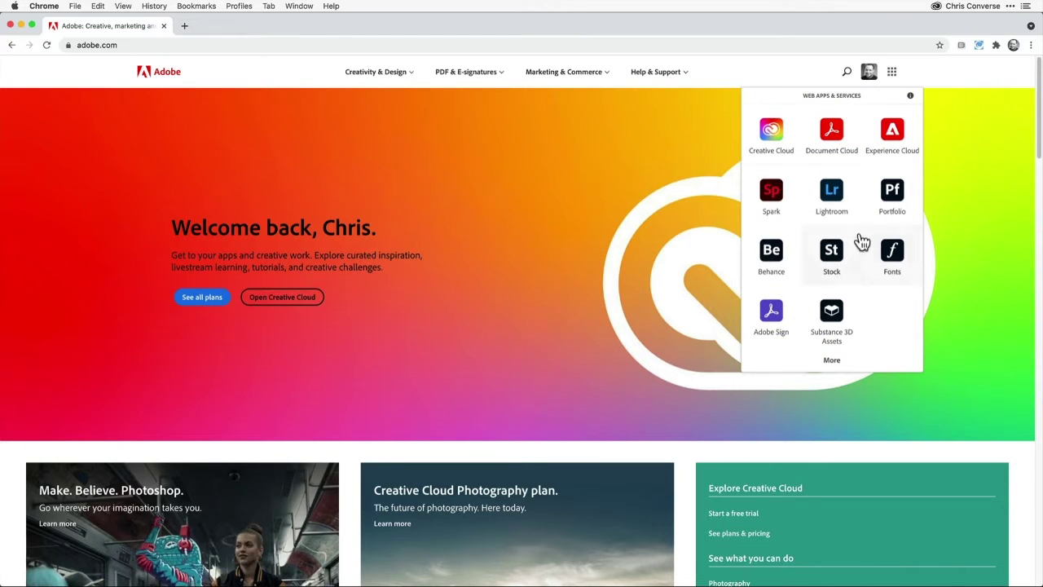
click(772, 260)
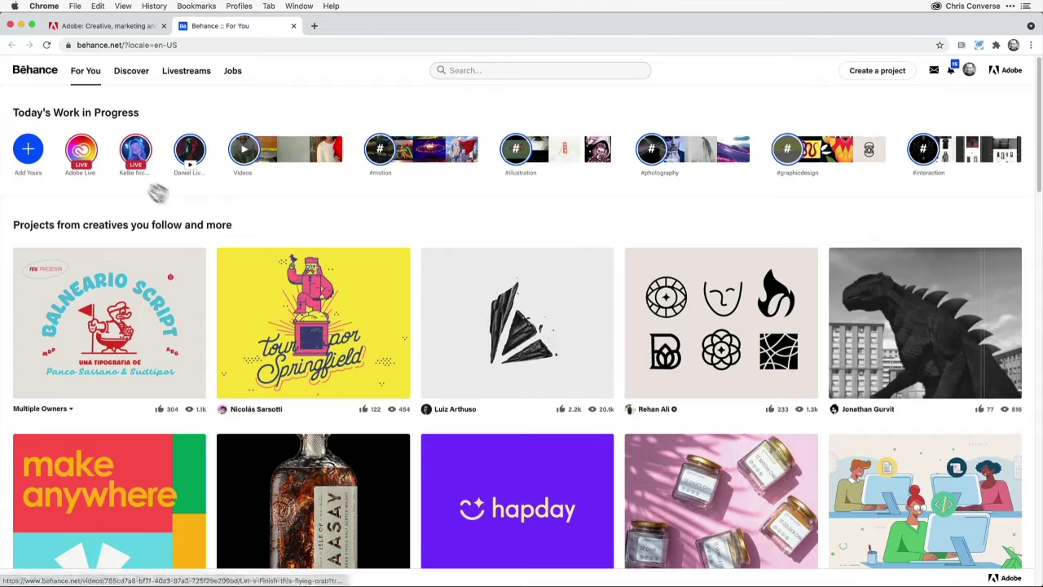
scroll(396, 302, down, 3)
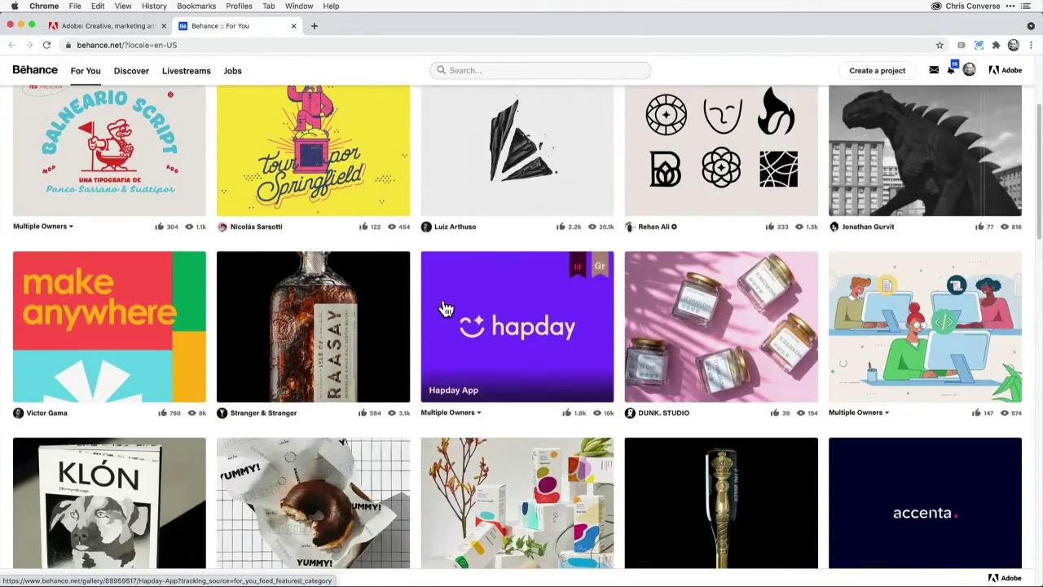
scroll(442, 304, up, 3)
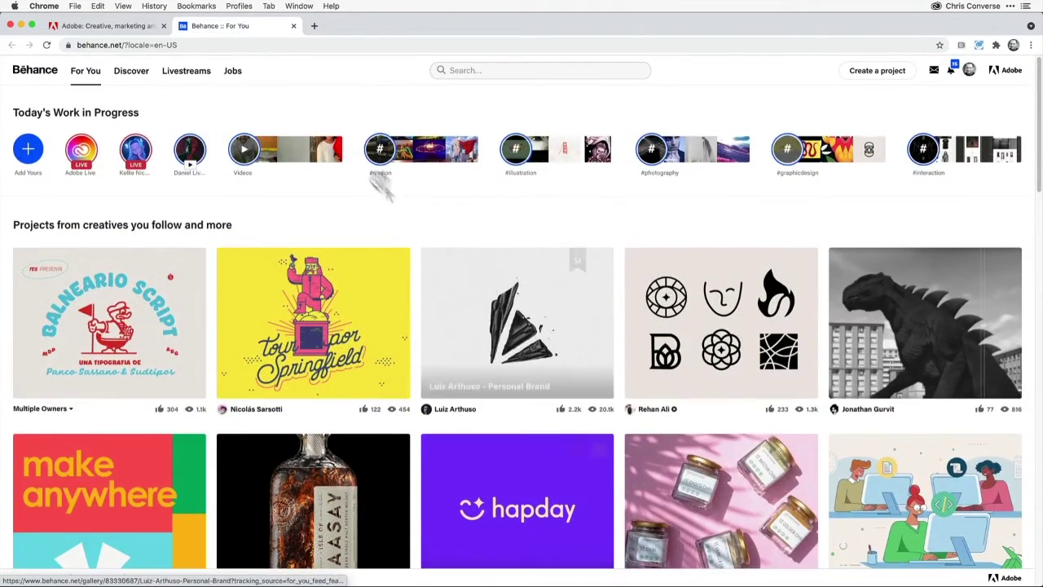
Go to Behance's Discover galleries and search for "Athletics" projects
click(144, 86)
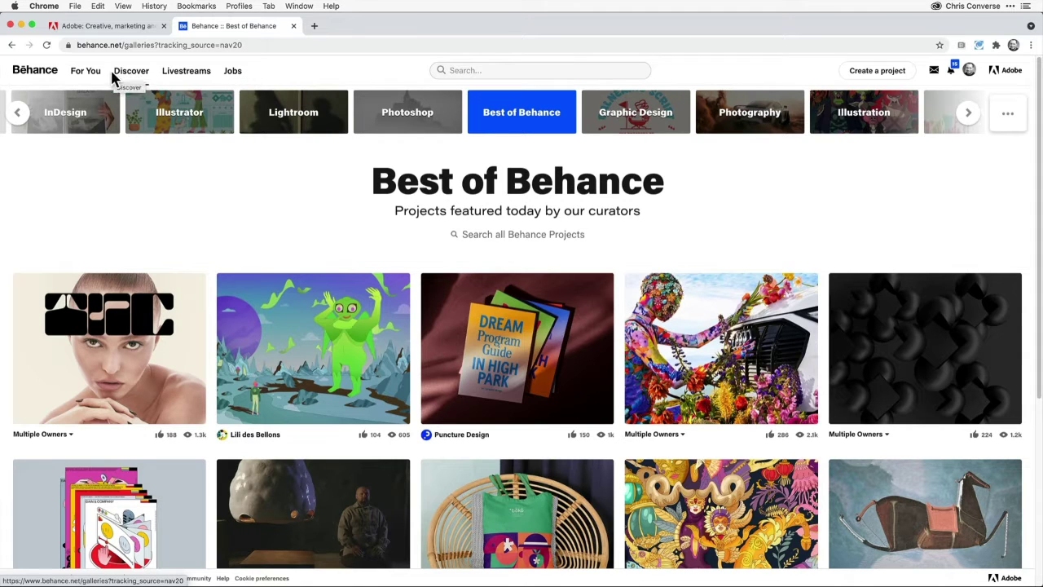
click(483, 71)
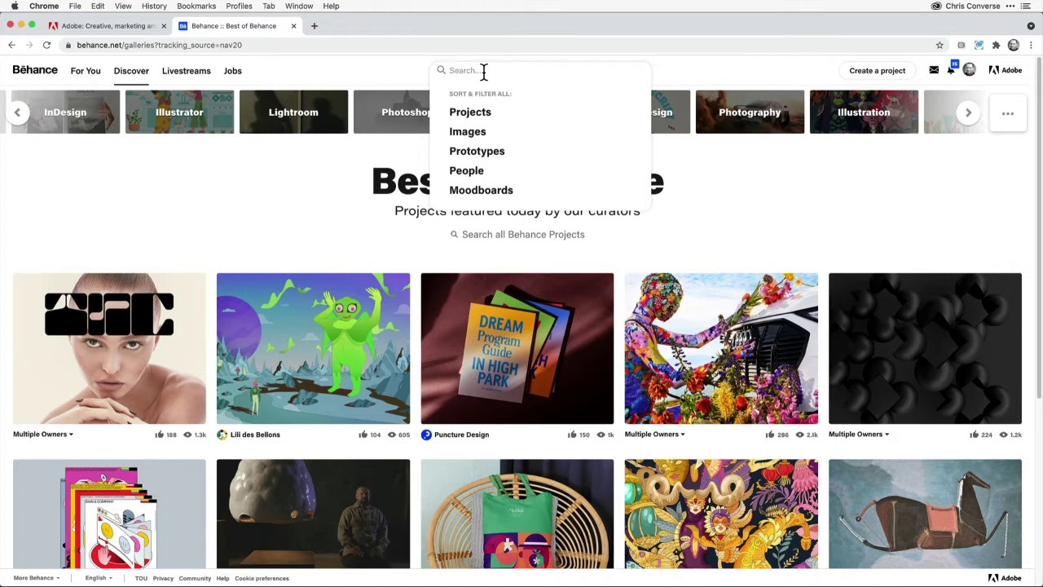
text(Athletics)
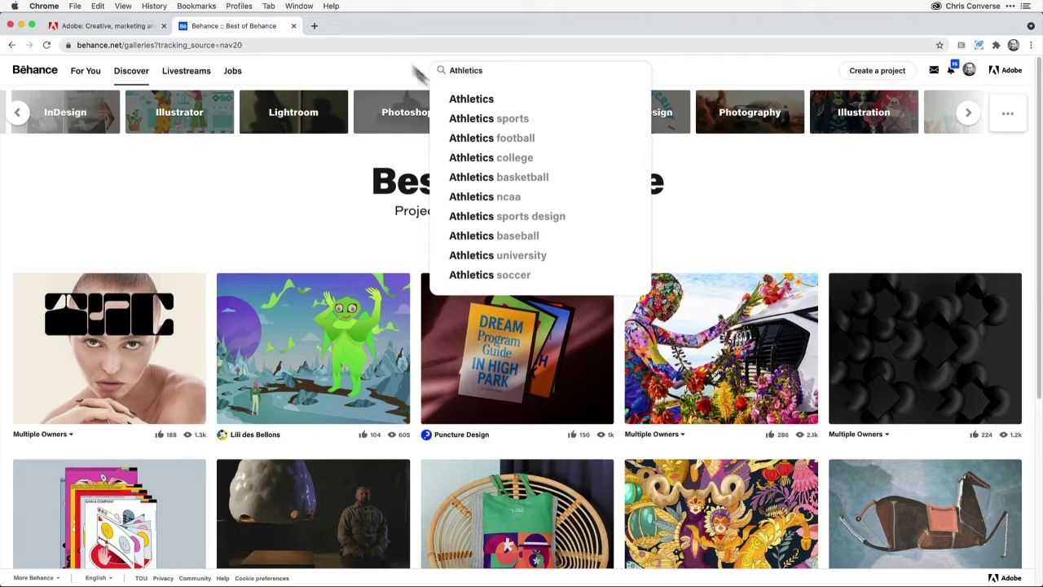
click(467, 105)
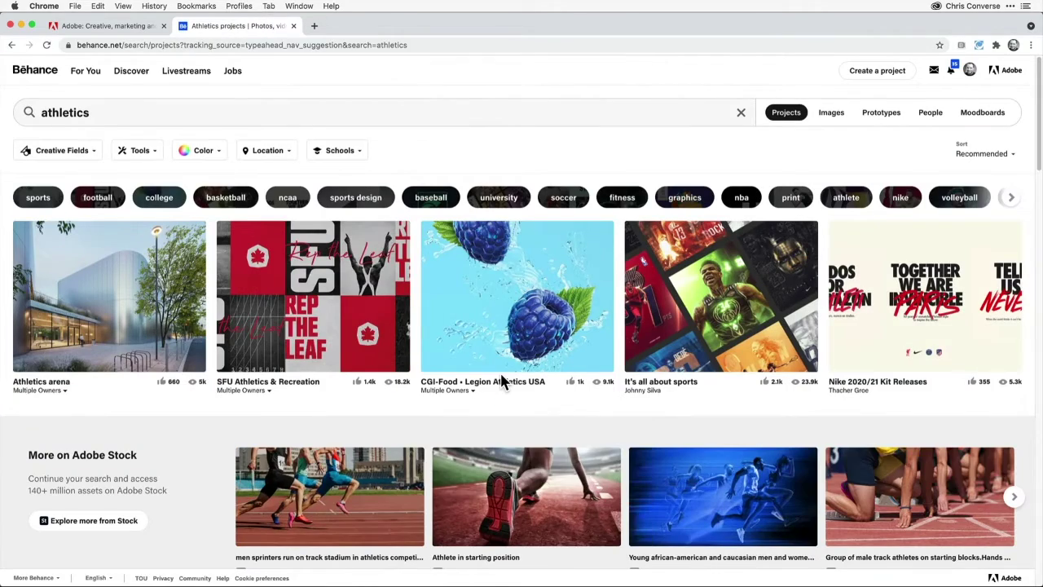
Browse the athletics project results and open the project "North Athletics | Branding"
scroll(500, 384, down, 5)
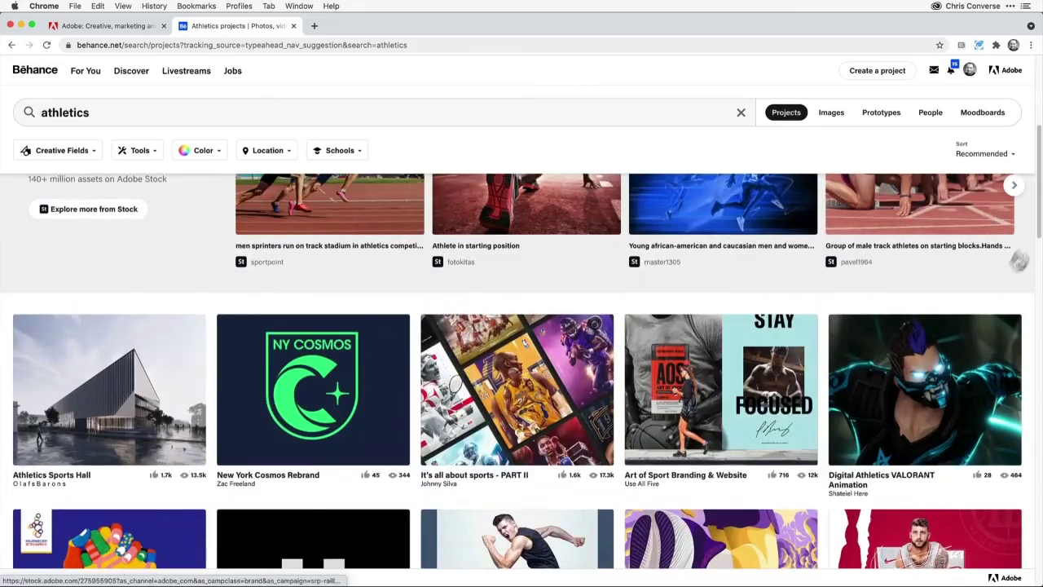
drag(1039, 226, 1039, 523)
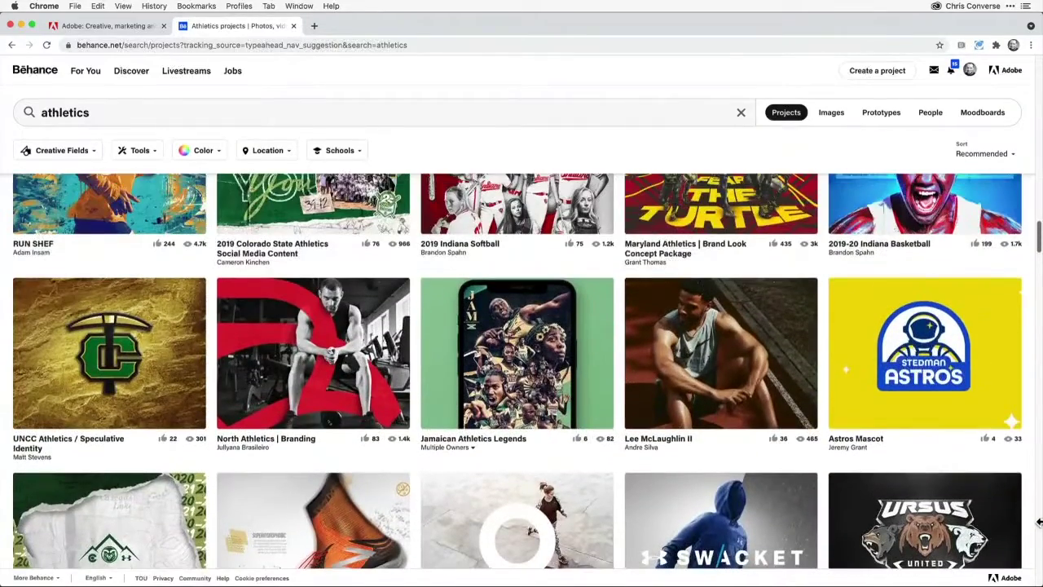
click(306, 331)
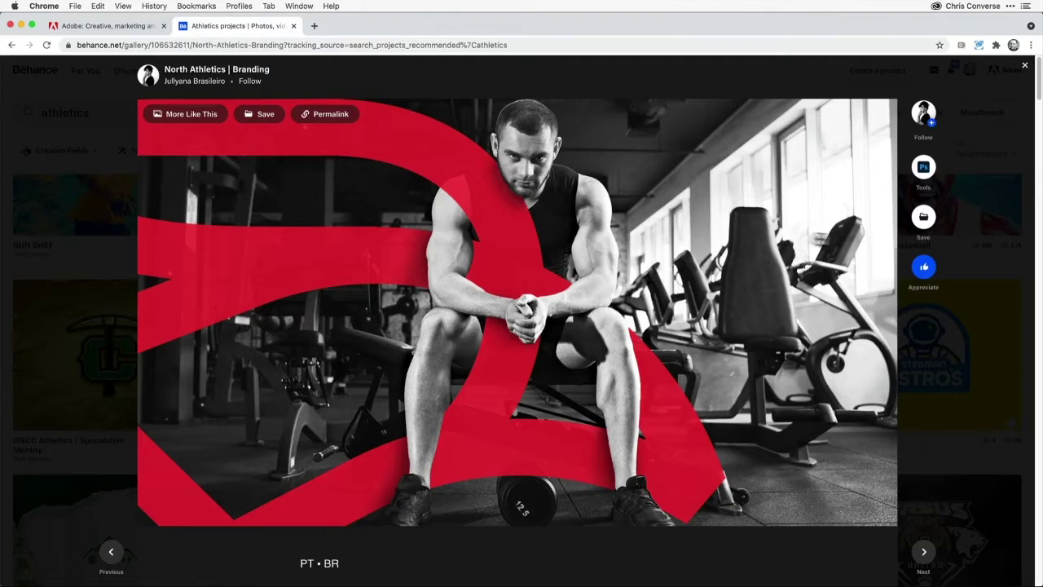
mouse_move(924, 175)
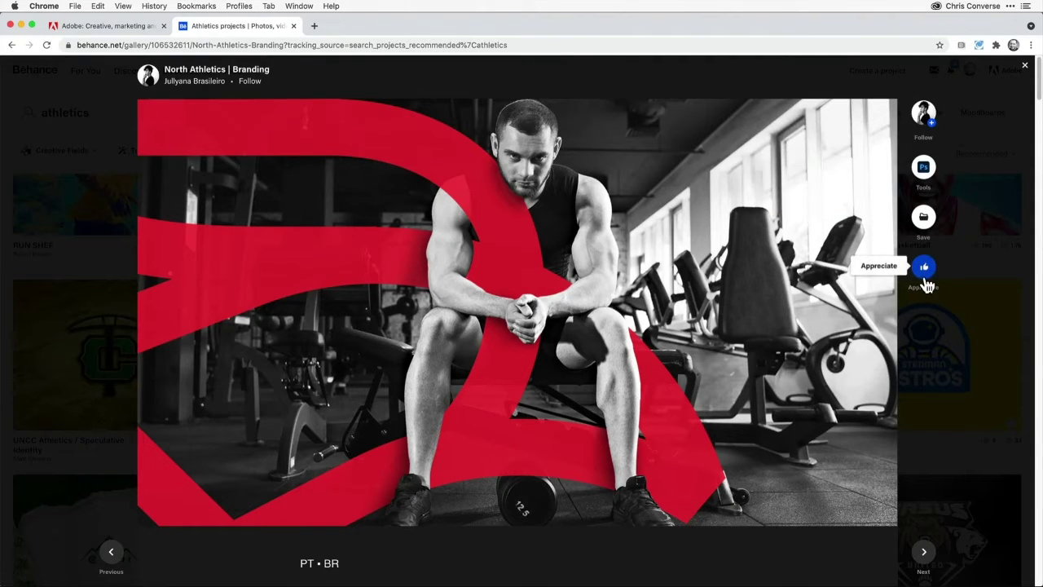
Create a moodboard named "Altura Athletics inspiration", save the "North Athletics | Branding" project to it, and close the project
click(925, 218)
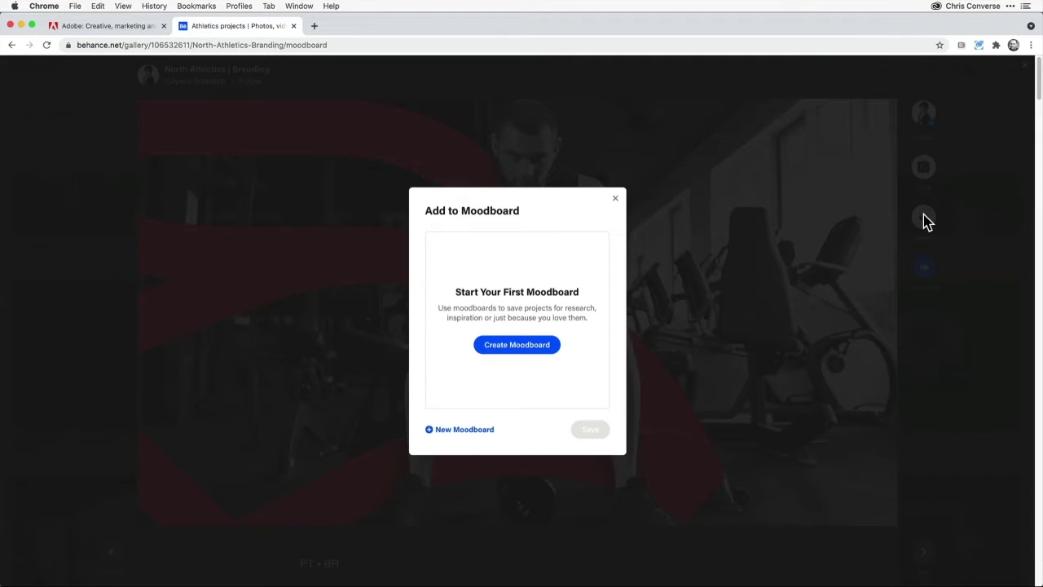
click(530, 348)
click(505, 330)
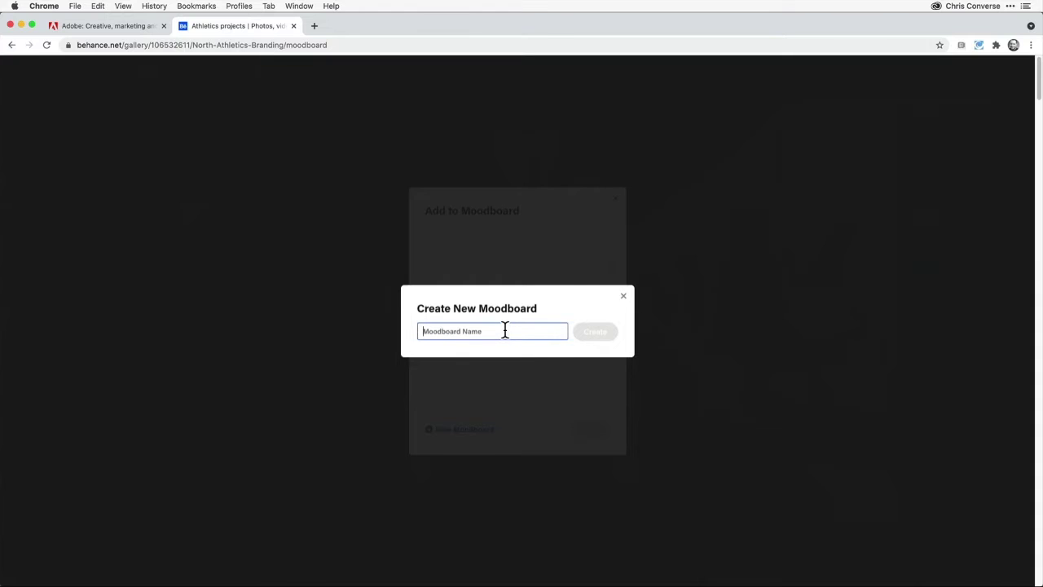
text(Altura Athletics inspiration)
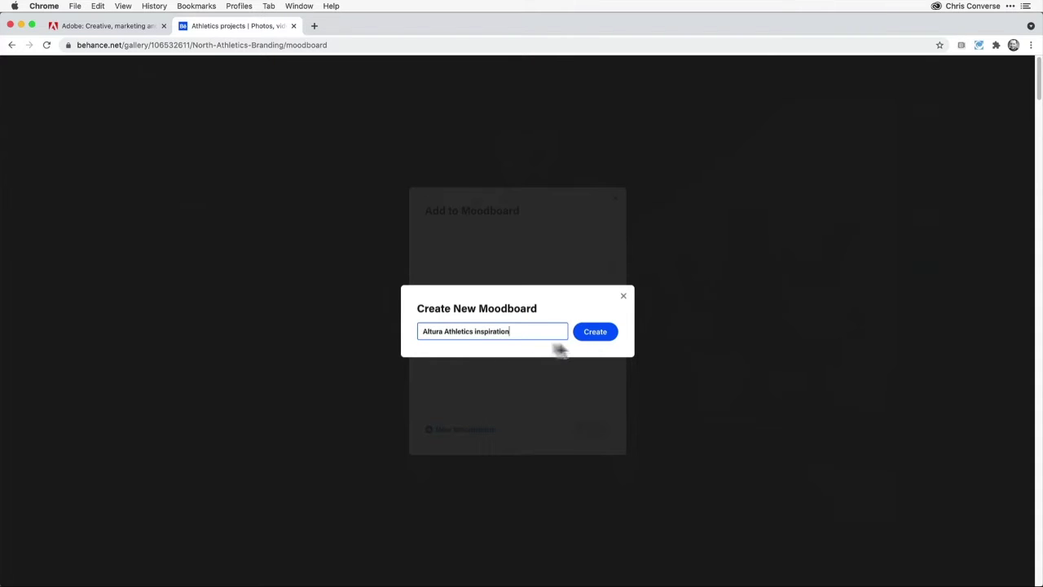
click(594, 335)
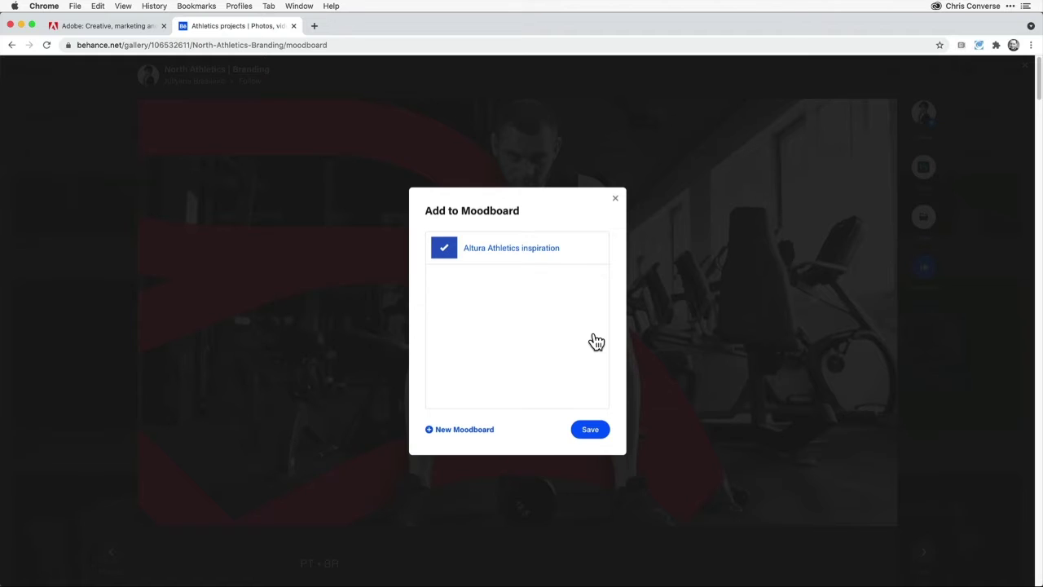
click(597, 429)
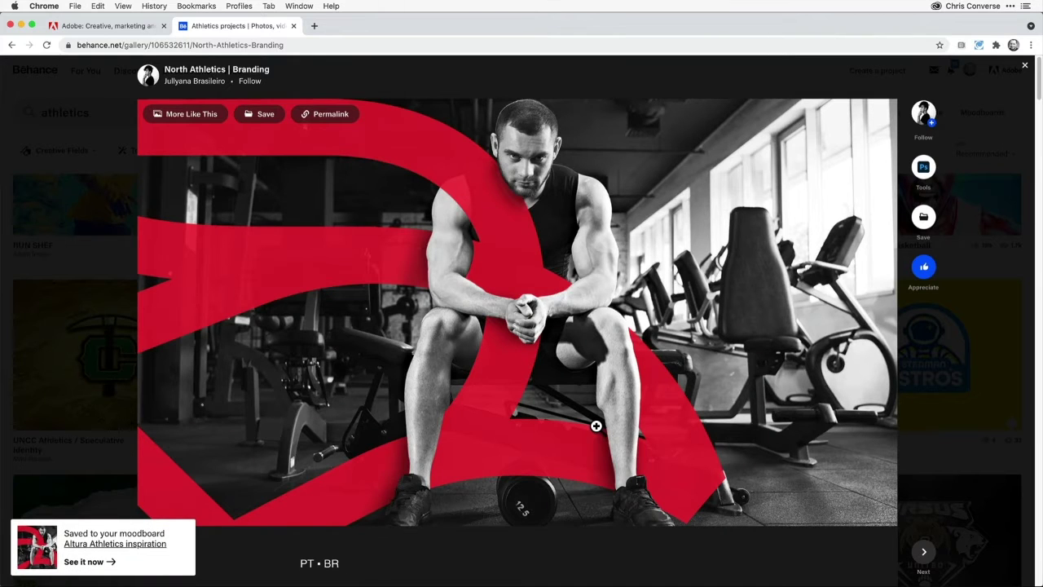
click(1024, 72)
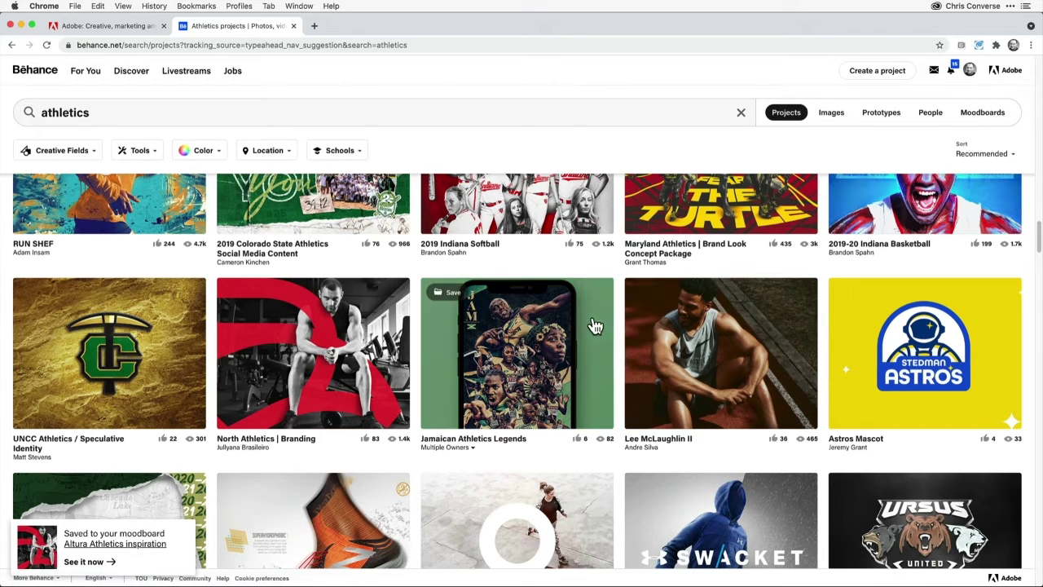
Open the photo project of the athlete seated on a running track, look through it, and save it to the "Altura Athletics inspiration" moodboard
click(703, 354)
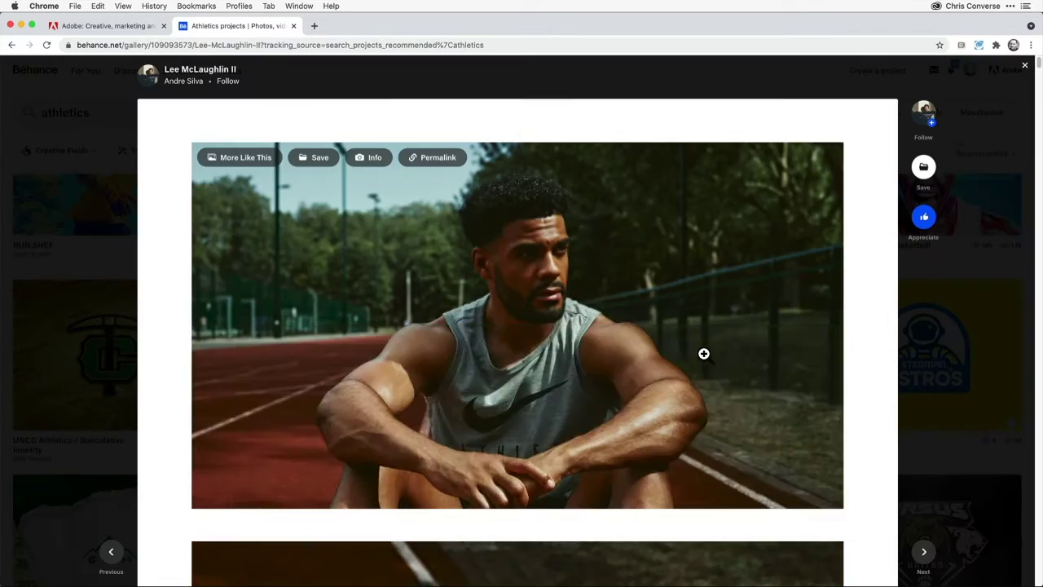
scroll(704, 354, down, 10)
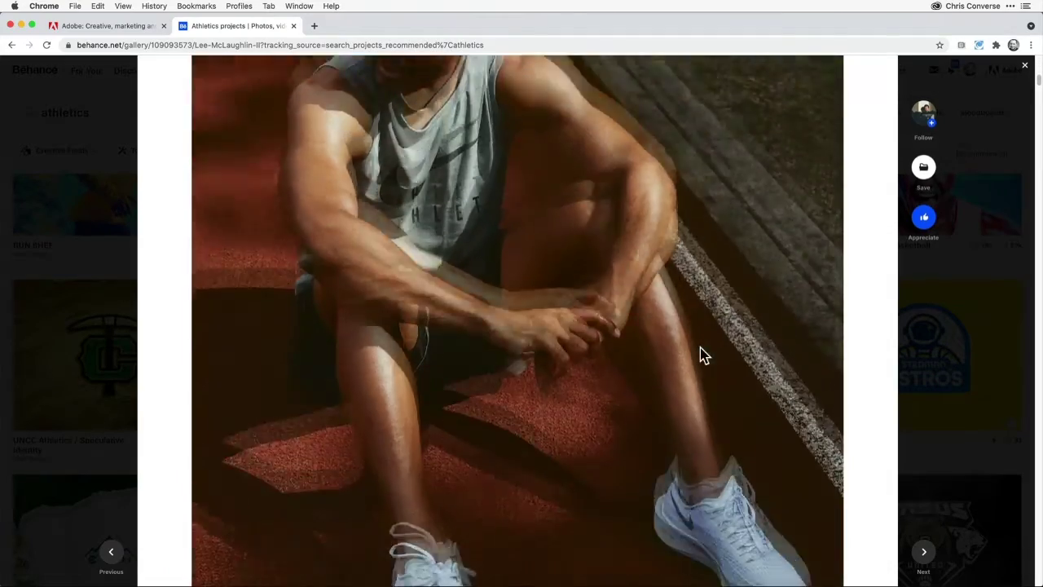
scroll(703, 356, down, 15)
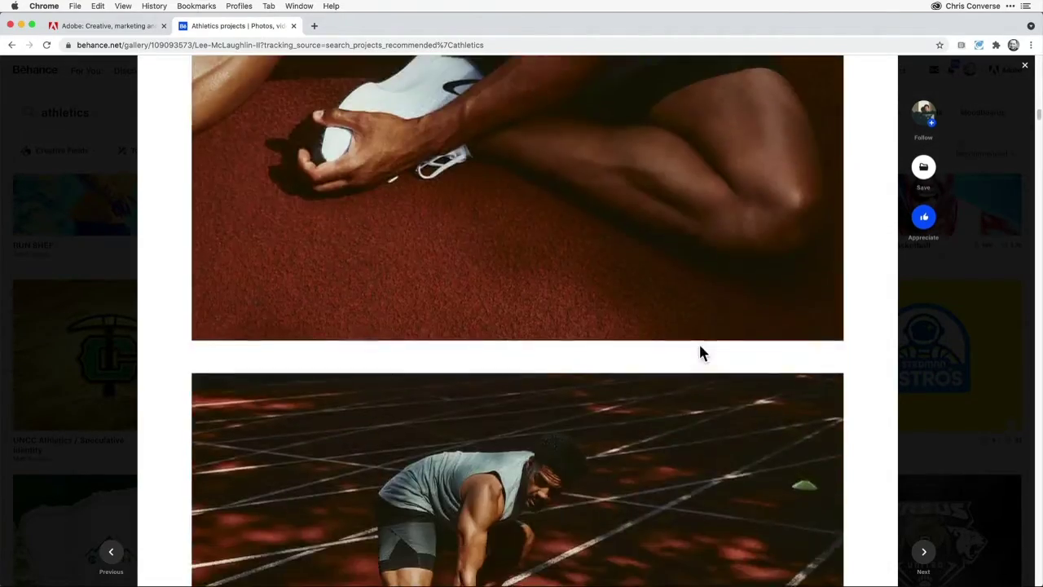
scroll(698, 354, down, 5)
click(929, 169)
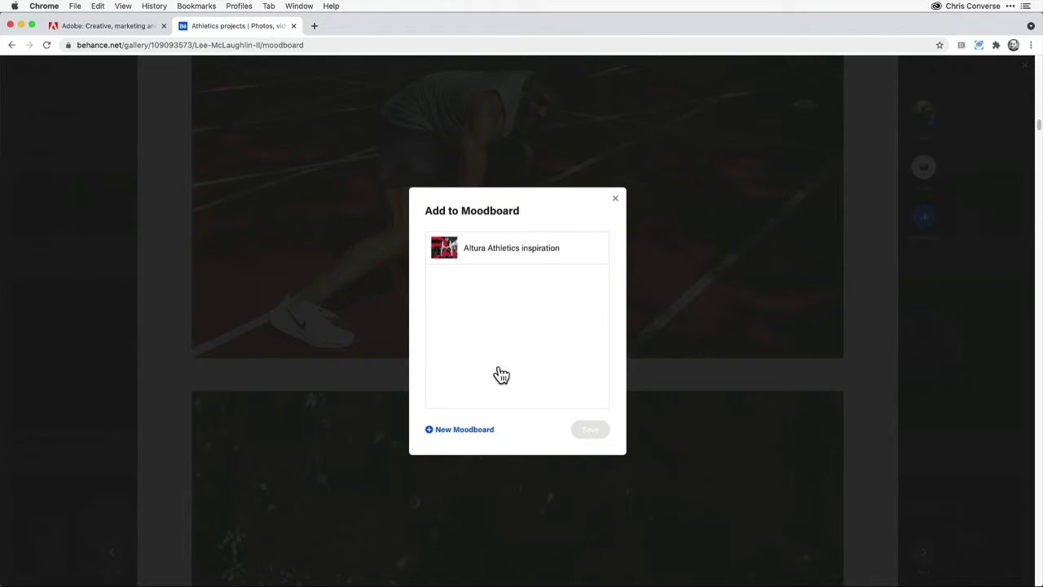
click(496, 250)
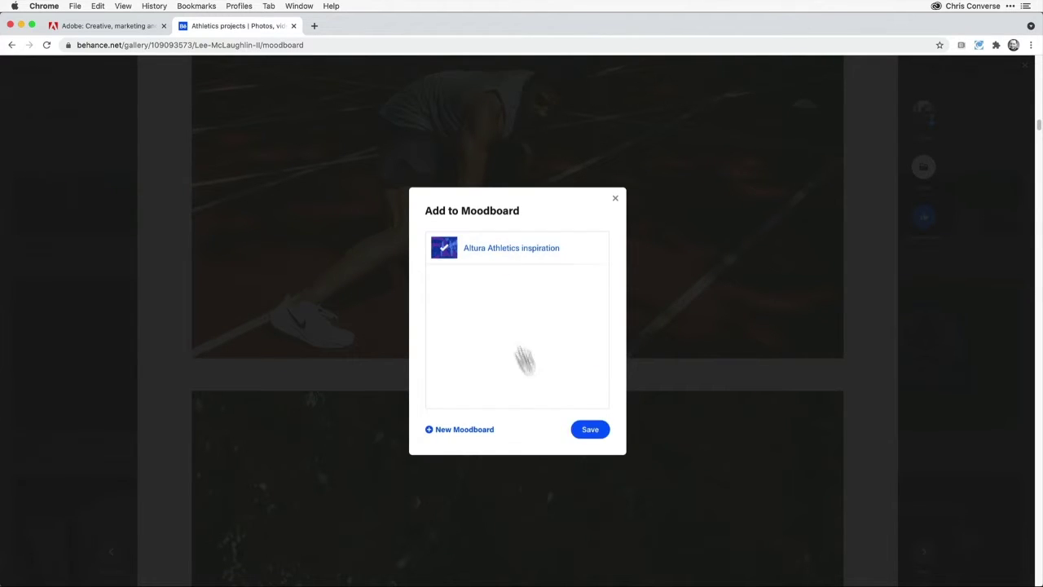
click(588, 431)
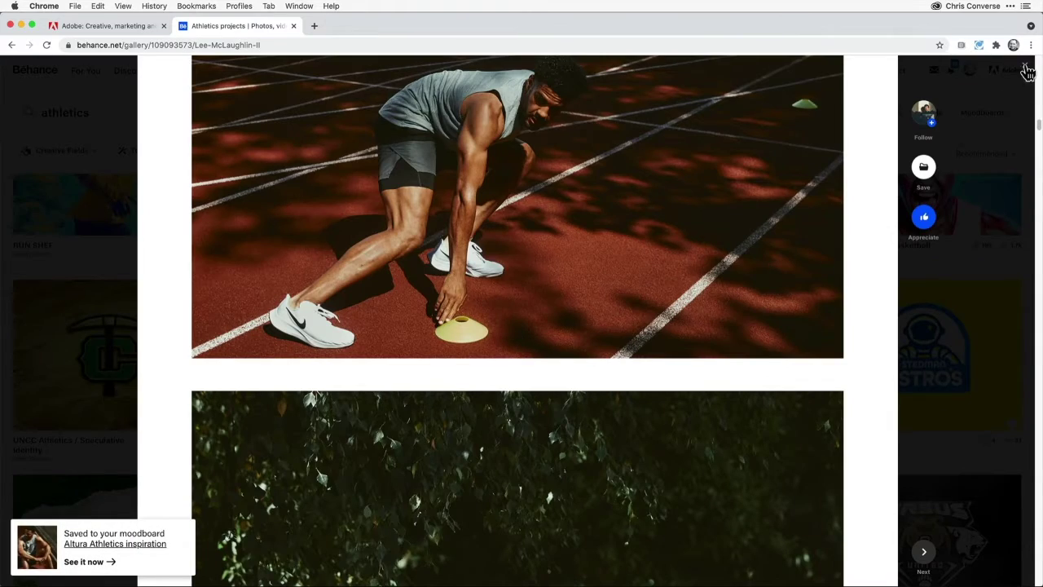
click(1025, 65)
Filter the athletics projects by the color red #D0380C and look at the filter options for creative tools
scroll(626, 284, down, 15)
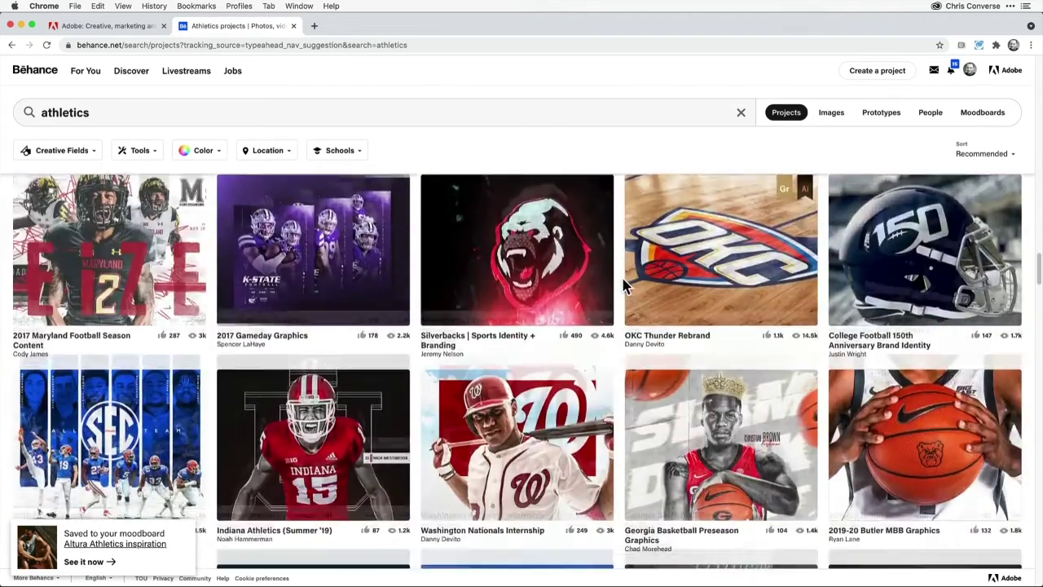
scroll(619, 281, up, 10)
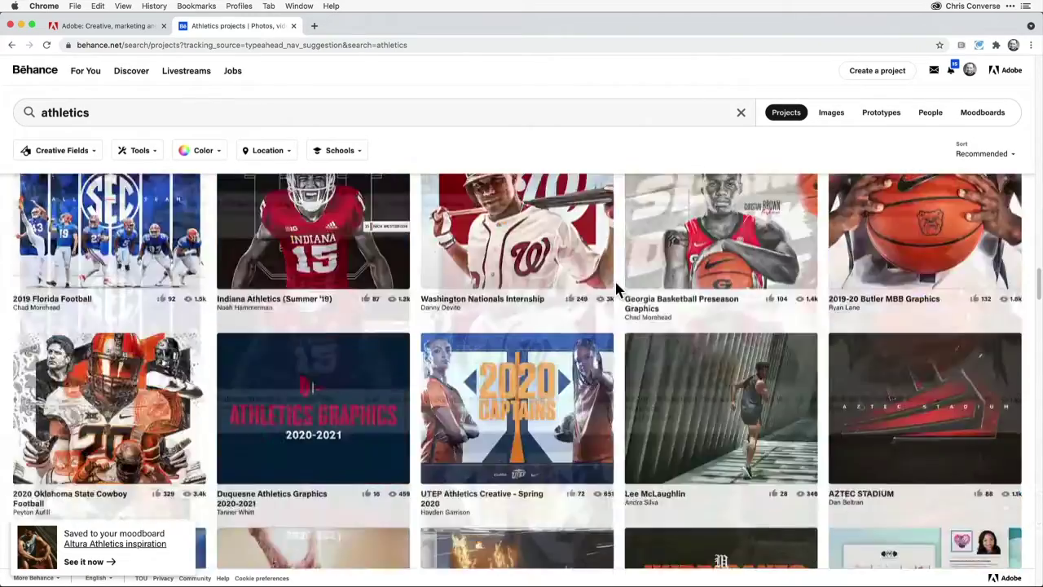
click(214, 158)
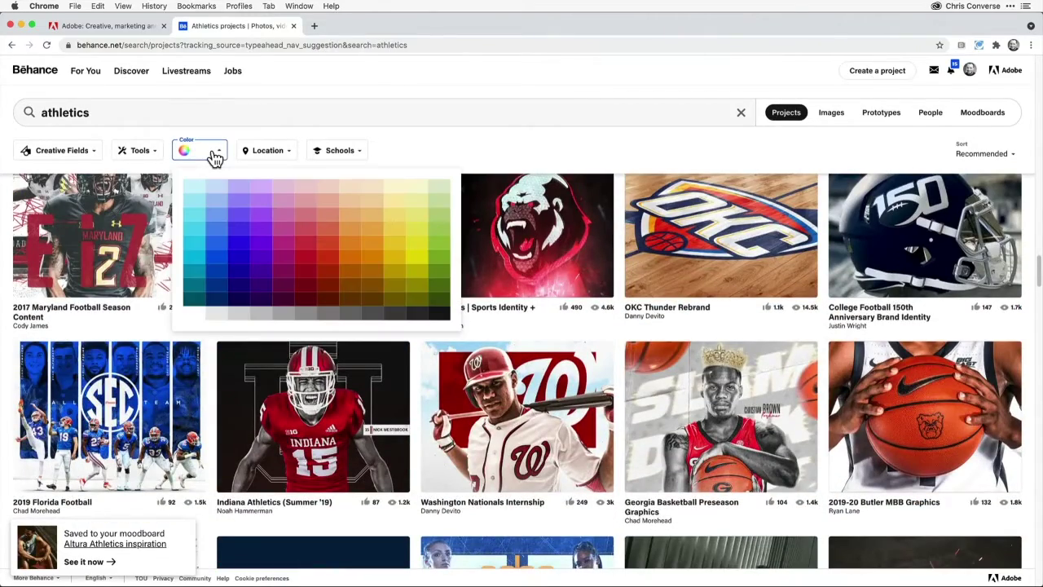
click(330, 260)
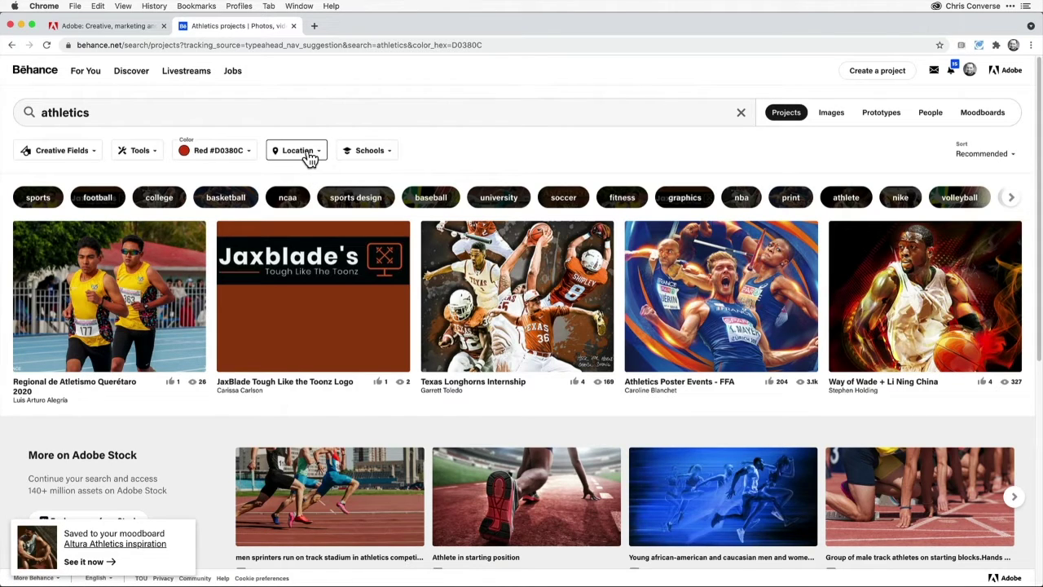
click(149, 155)
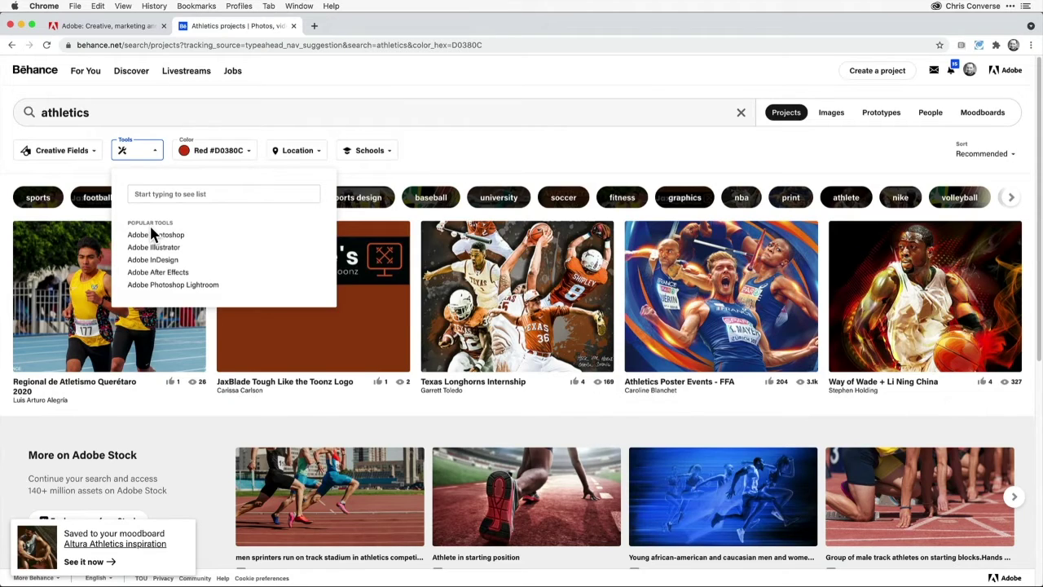
click(517, 155)
Open the "LAPS RUNNING FW17" project from the red-filtered results and save it to the "Altura Athletics inspiration" moodboard
scroll(570, 335, down, 4)
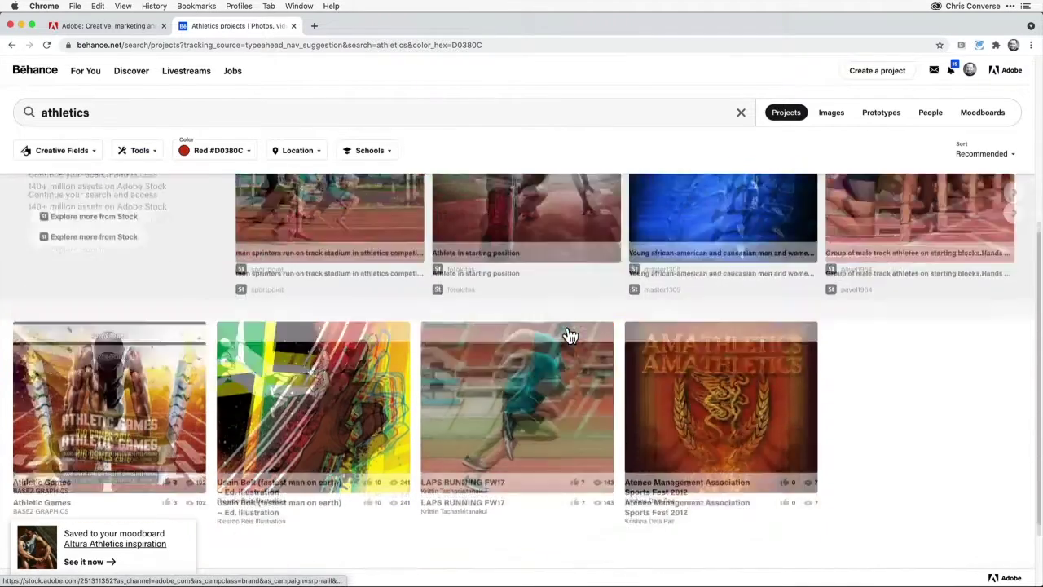
click(528, 305)
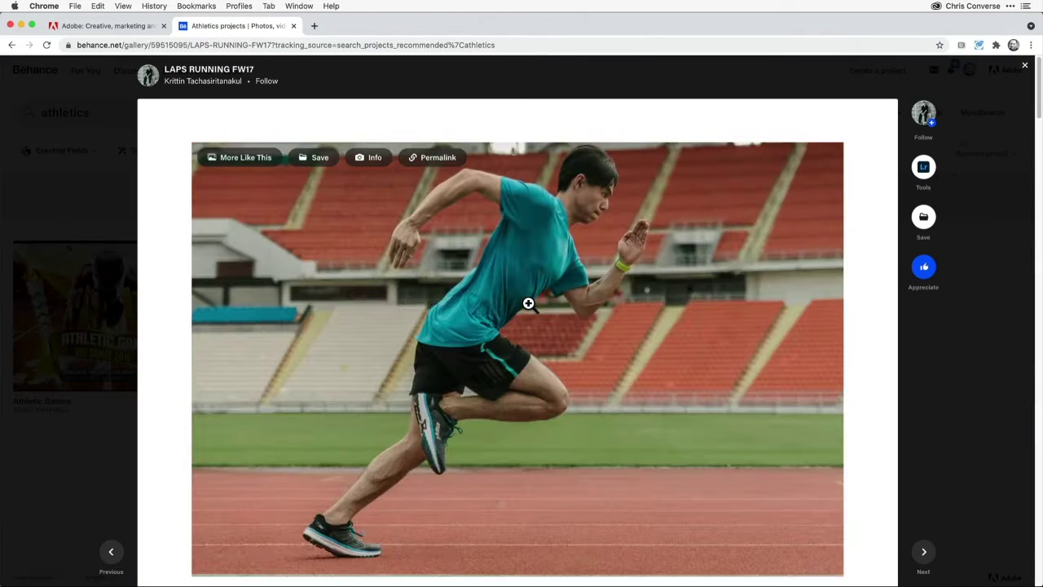
click(924, 217)
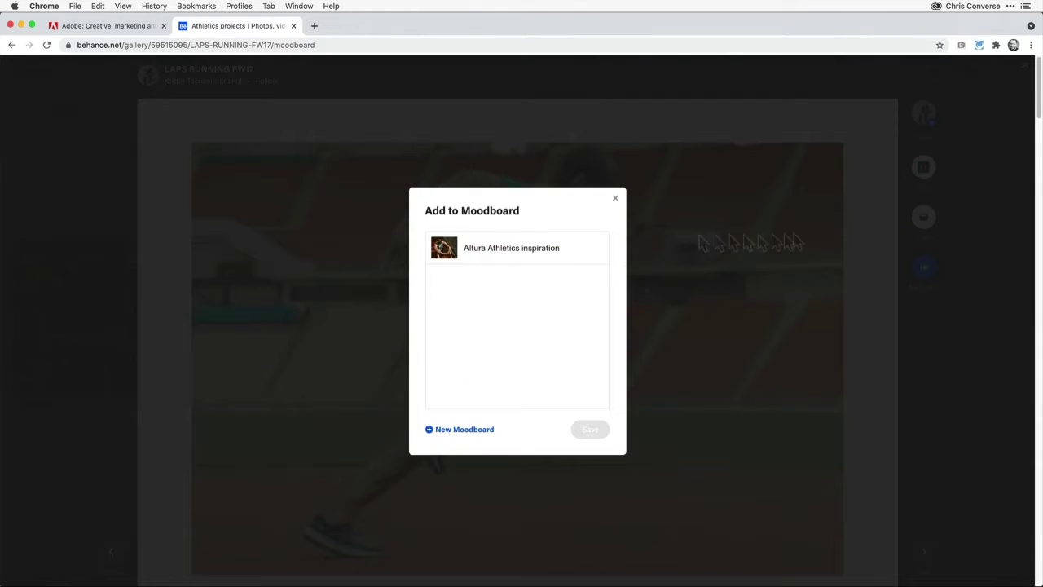
click(475, 249)
click(591, 429)
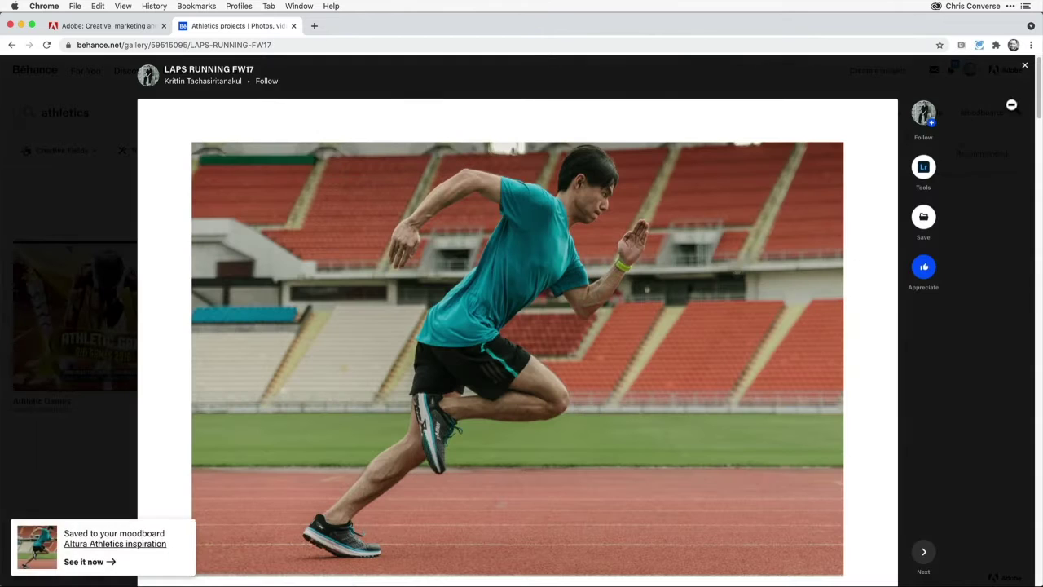
click(1026, 66)
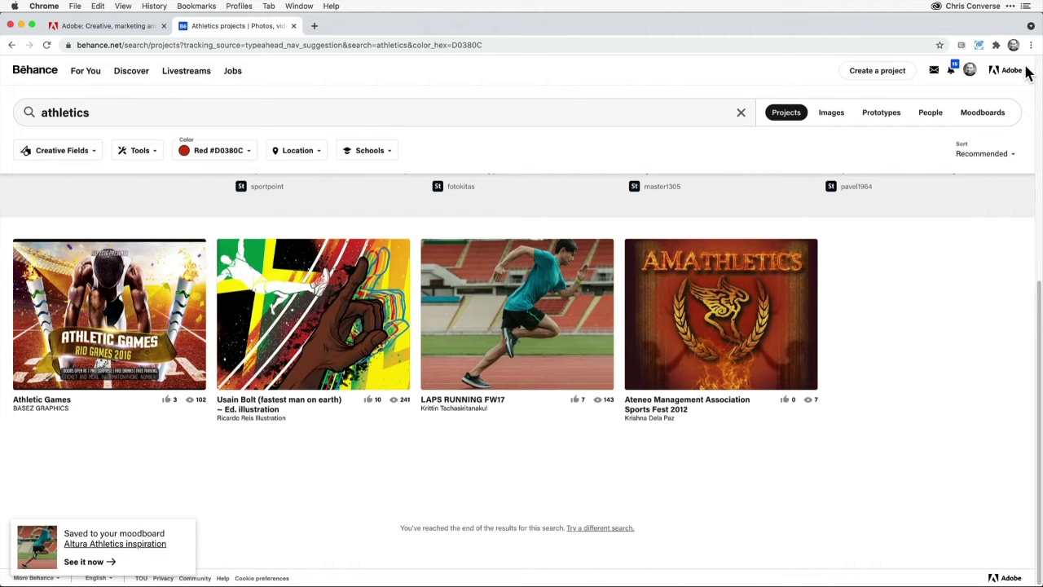
Go to the moodboards on the own Behance profile and open "Altura Athletics inspiration"
mouse_move(970, 72)
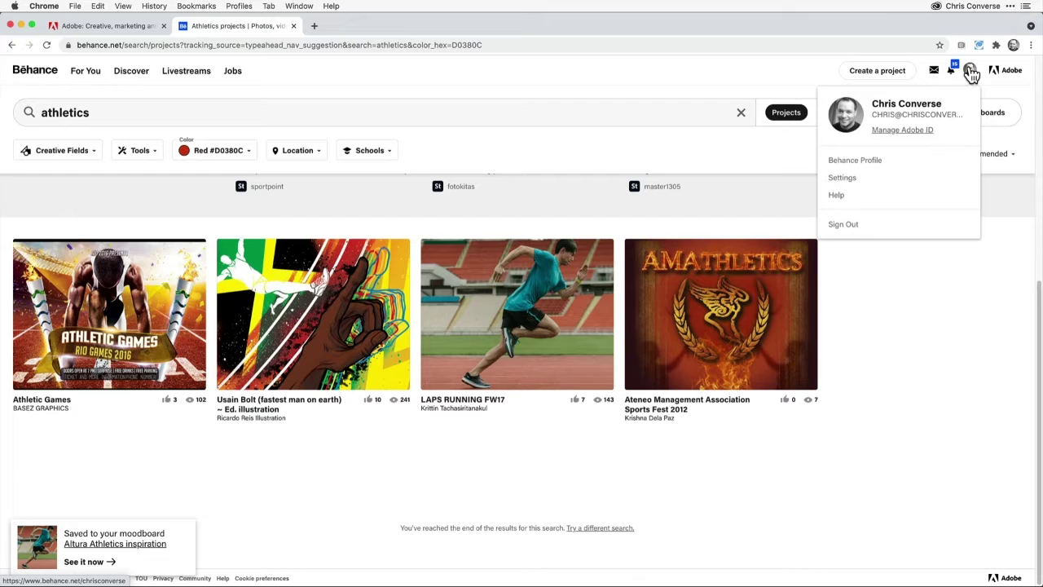
click(897, 169)
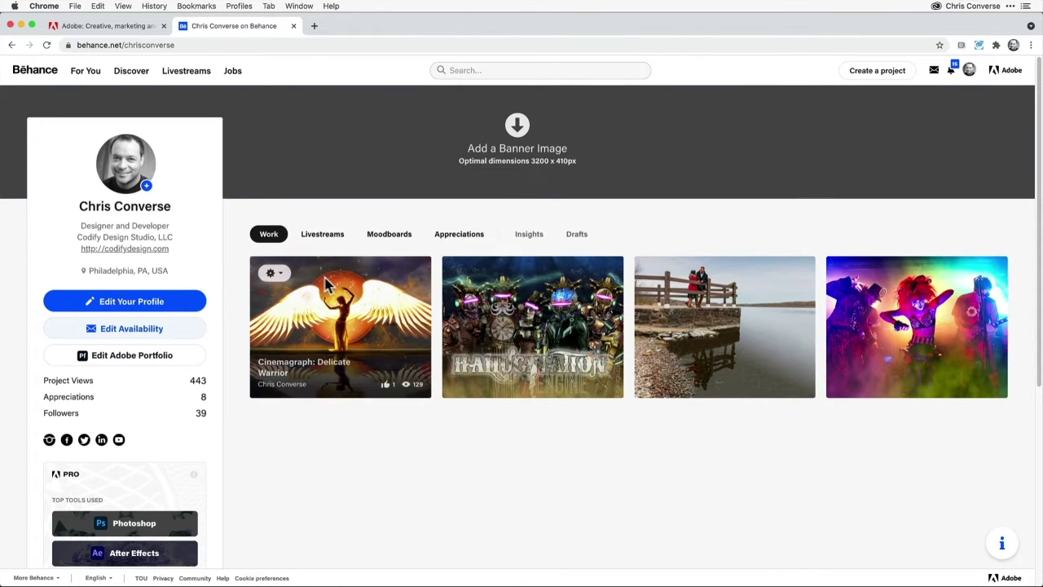
mouse_move(560, 293)
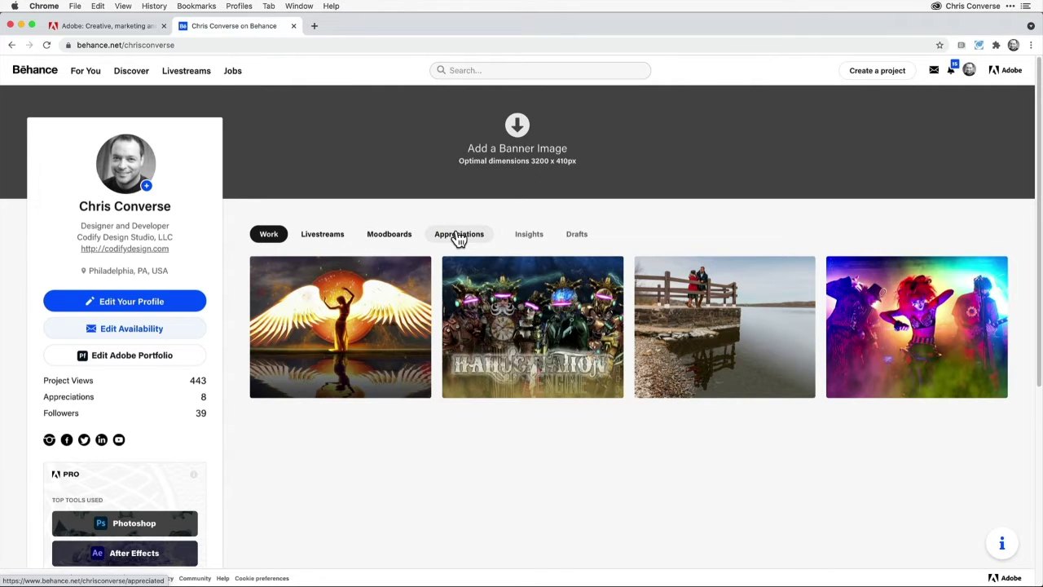
click(388, 238)
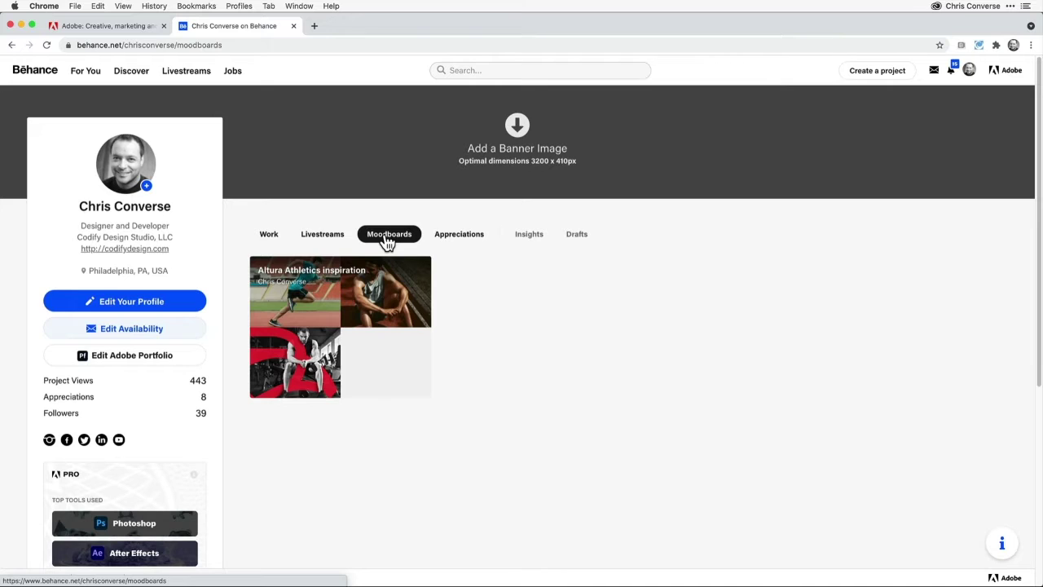
click(310, 277)
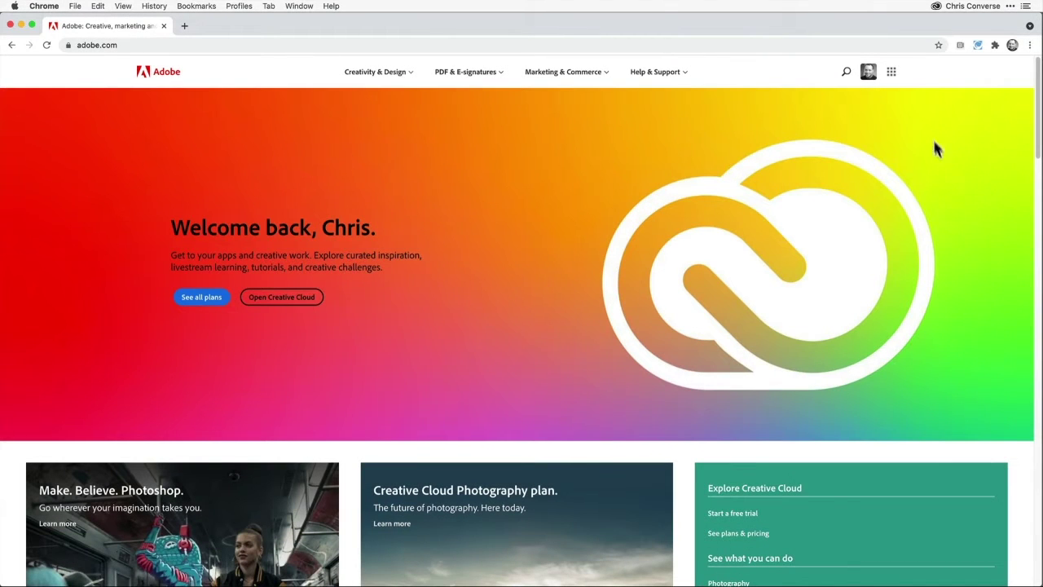
Open Adobe Stock from the web apps on adobe.com and search its images for "althetics"
click(891, 71)
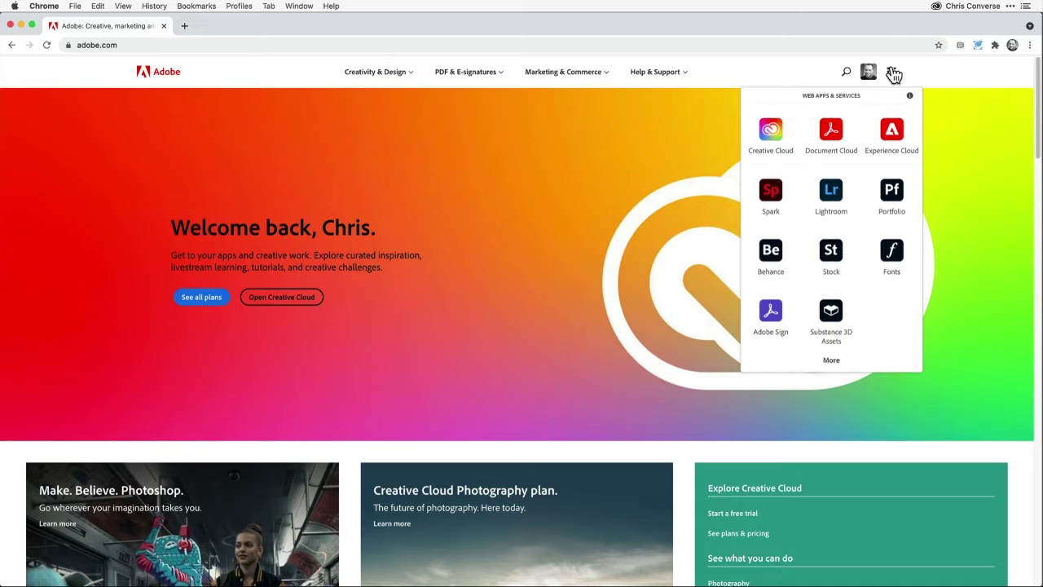
click(831, 254)
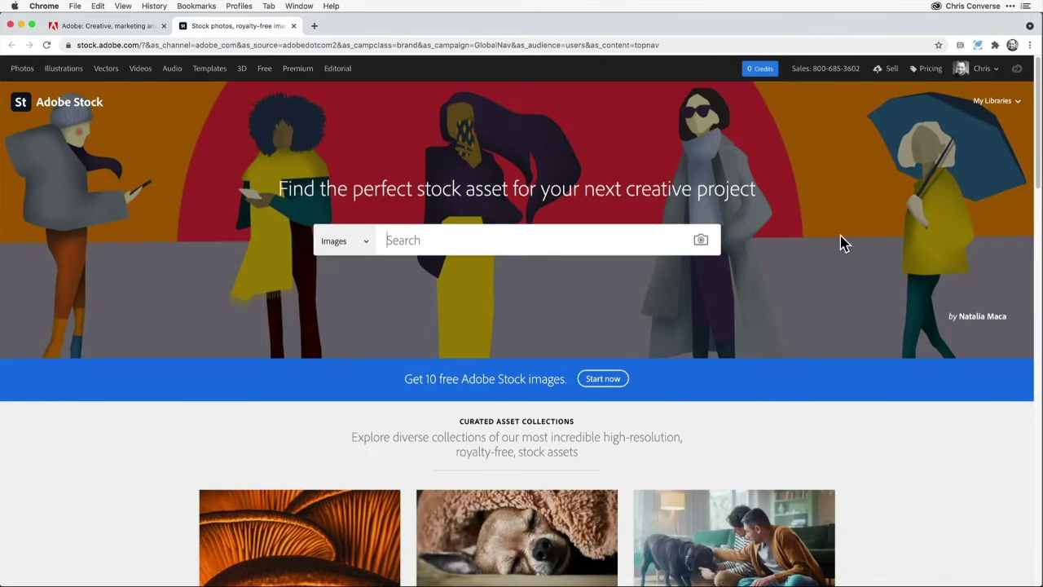
click(492, 238)
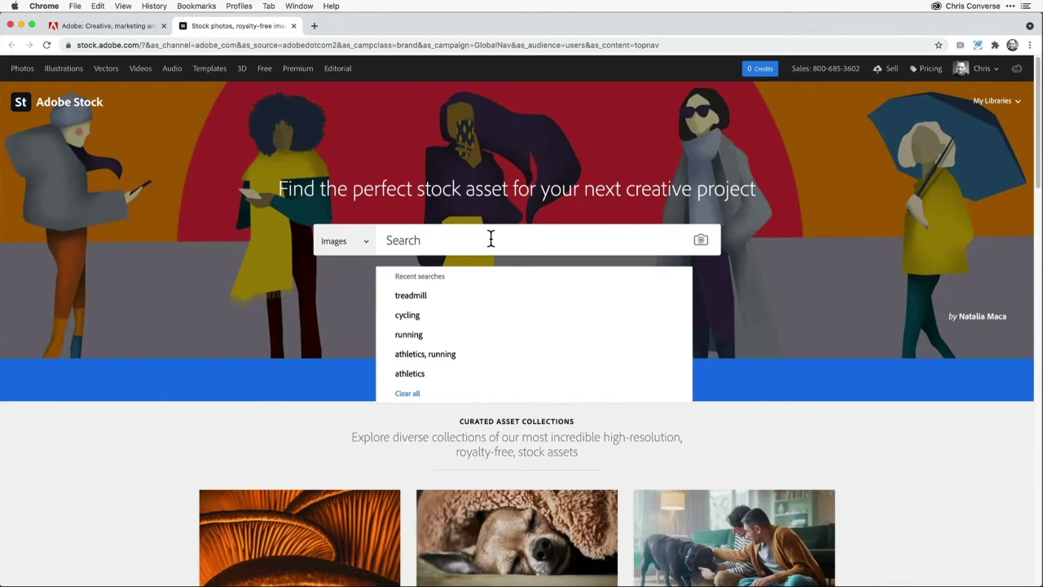
text(althetics)
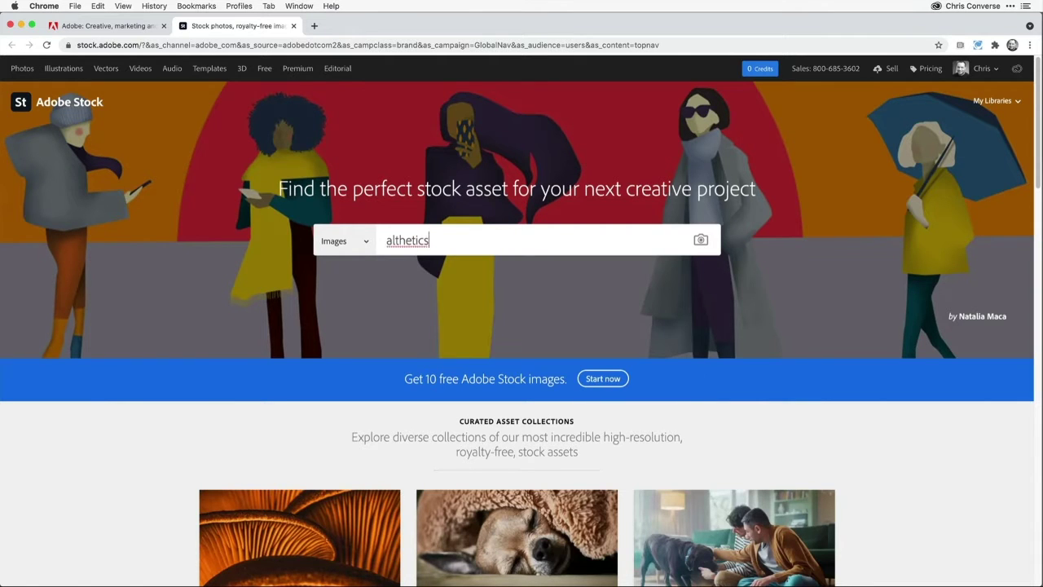
key(Return)
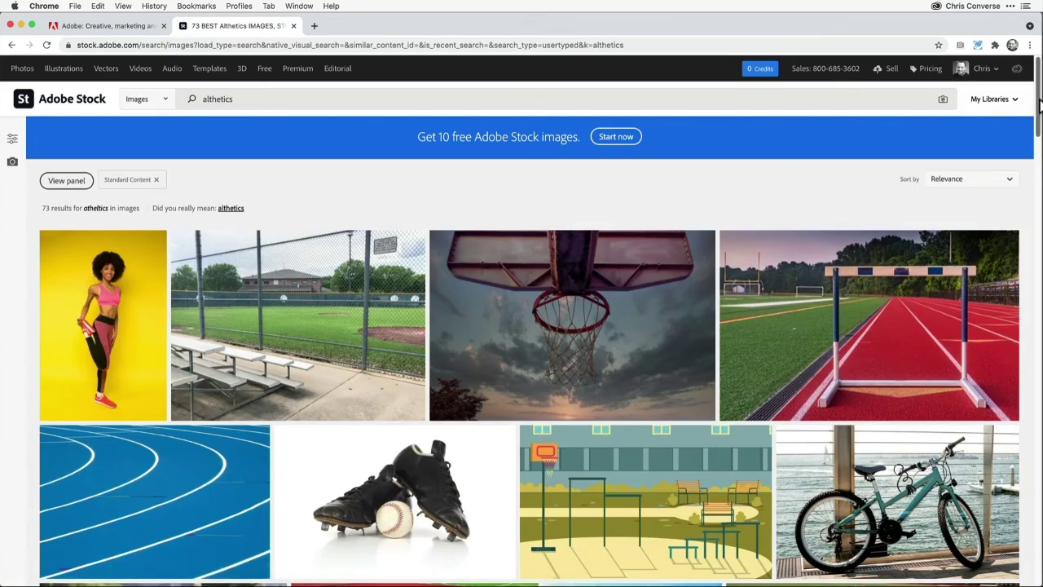
Look over the stock image results and show the search filters, such as depth of field, size and color
mouse_move(1037, 104)
mouse_down()
mouse_move(1036, 444)
mouse_move(1037, 98)
mouse_up()
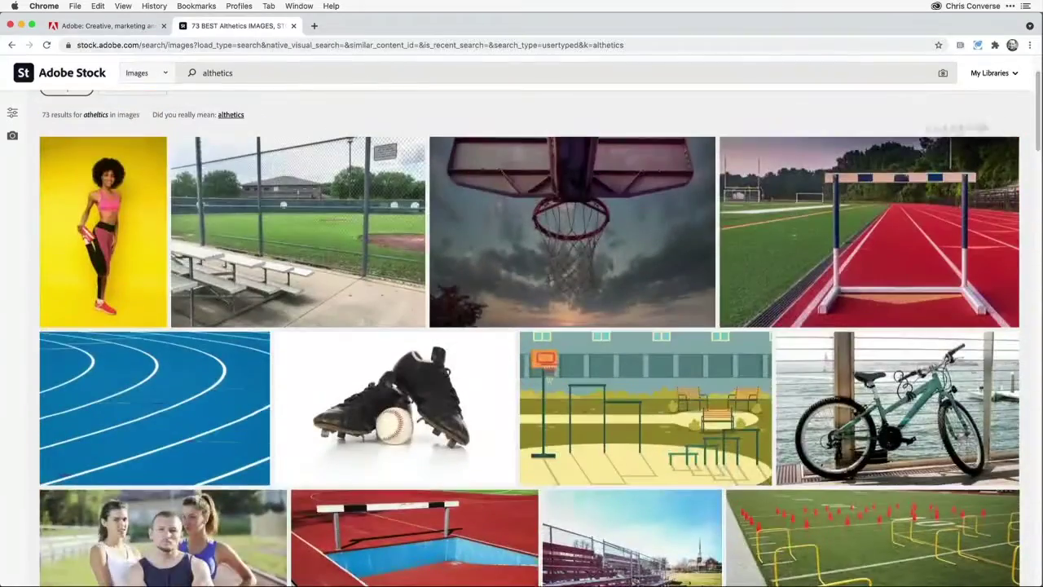
click(12, 114)
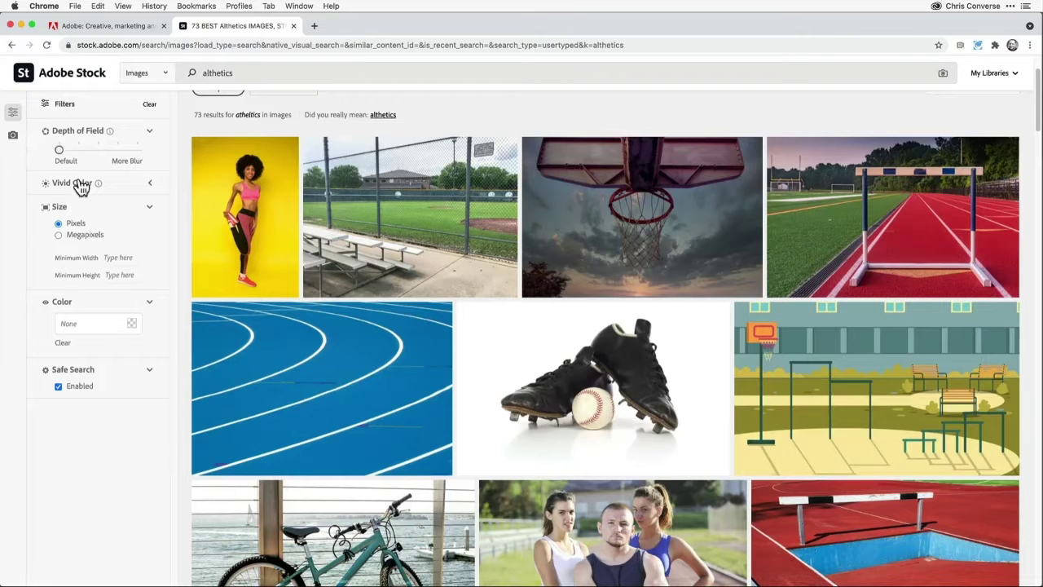
scroll(107, 279, down, 1)
scroll(100, 229, up, 1)
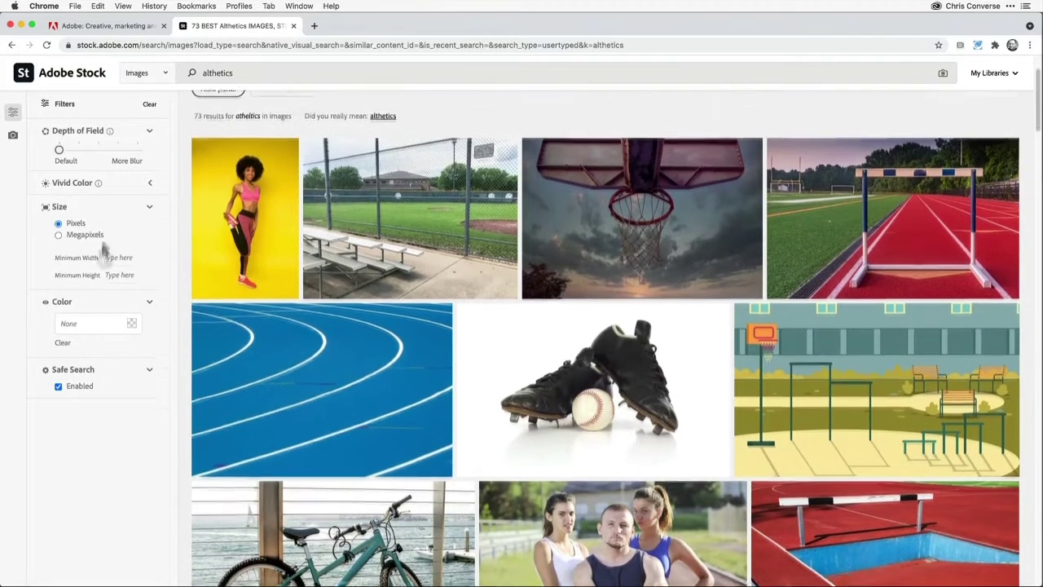
Filter the stock image results by the orange-red color #EB4300
click(92, 325)
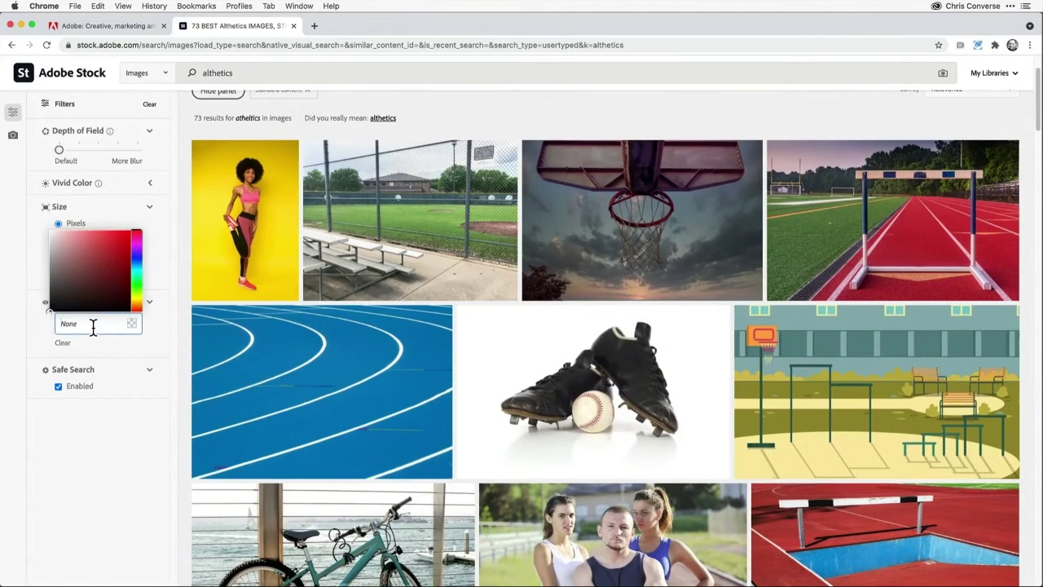
drag(135, 274, 139, 306)
drag(121, 283, 128, 231)
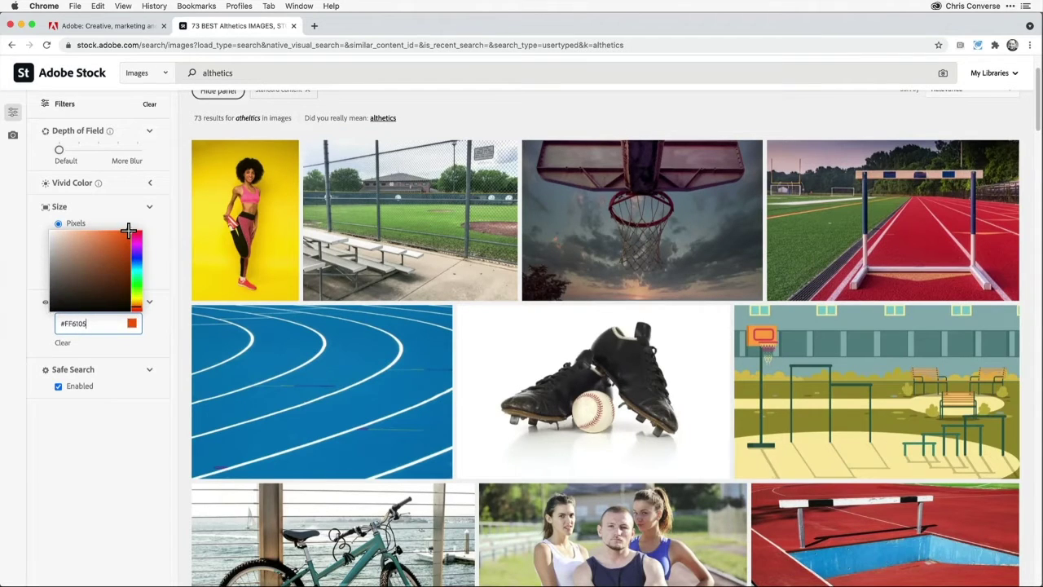
click(133, 307)
drag(128, 238, 131, 237)
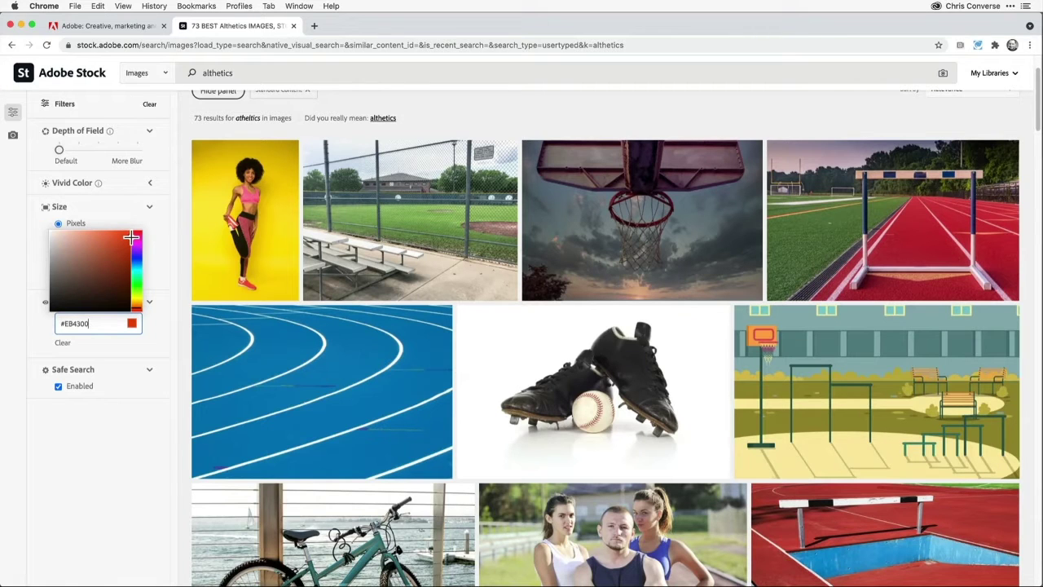
key(Return)
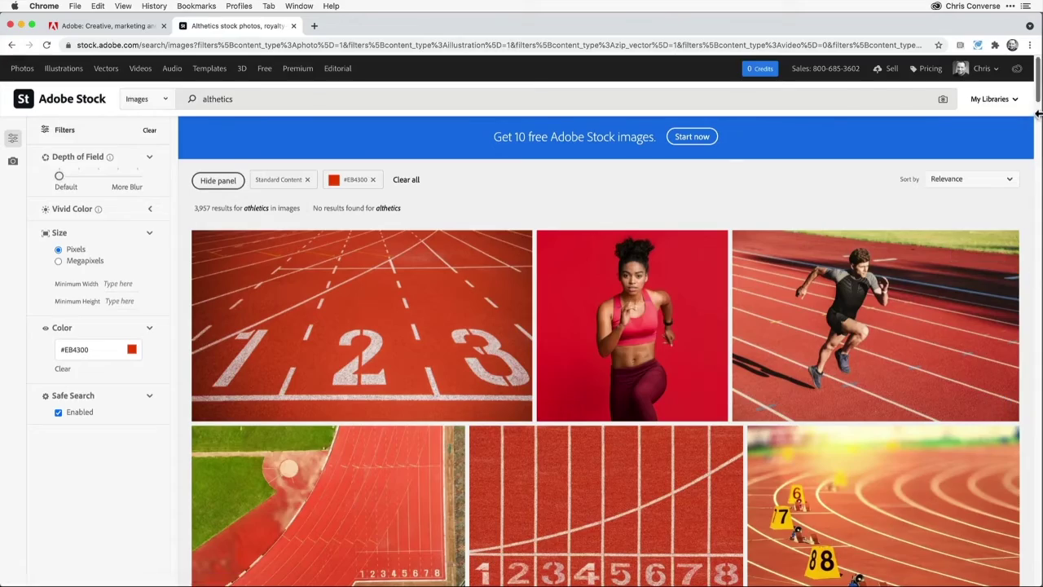
Save the photo of the smiling woman with towel and bottle on red, moving it to the "Altura Athletics" library
drag(1039, 100, 1040, 183)
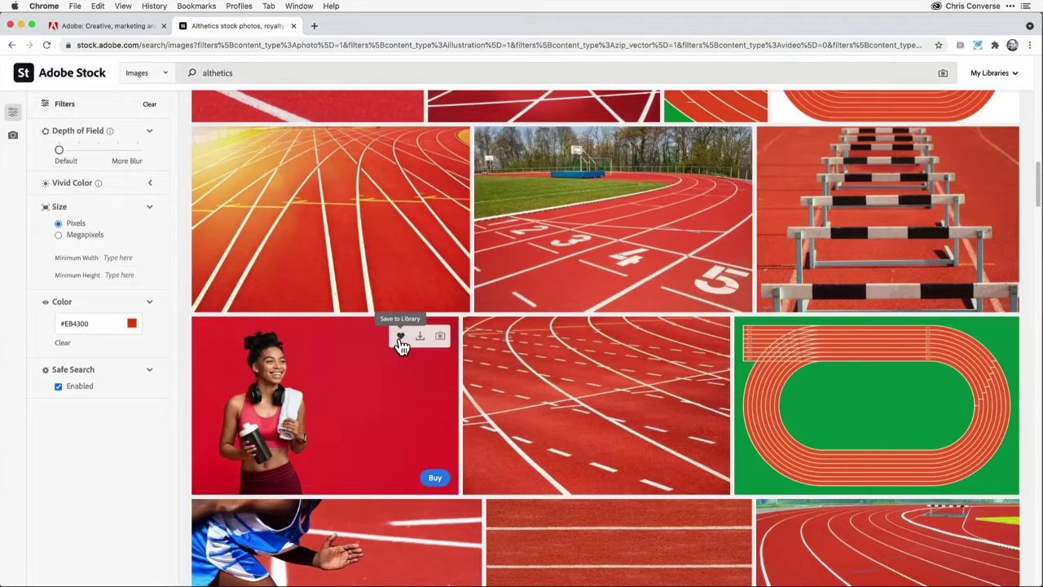
click(400, 339)
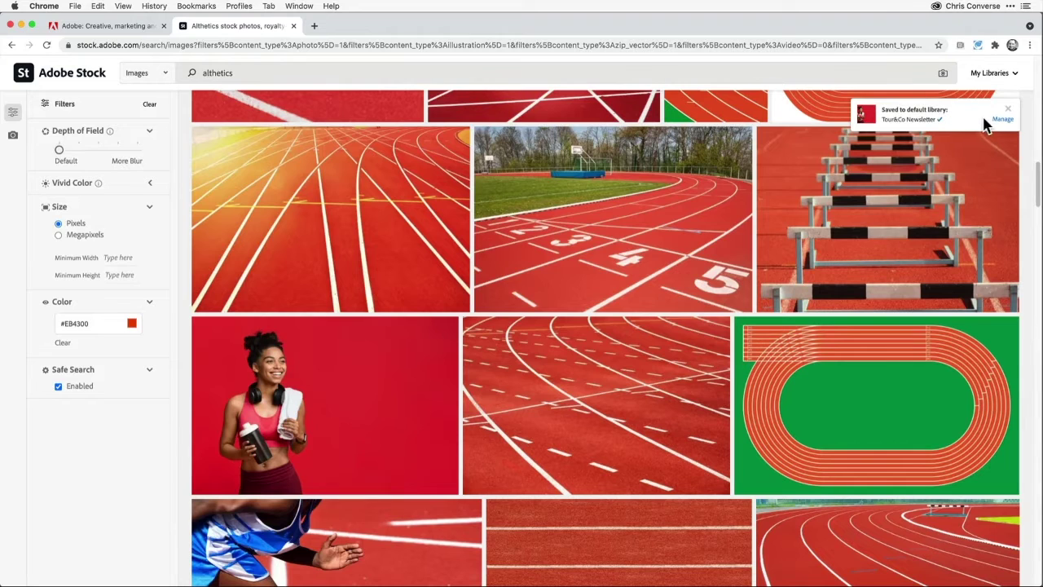
click(1003, 119)
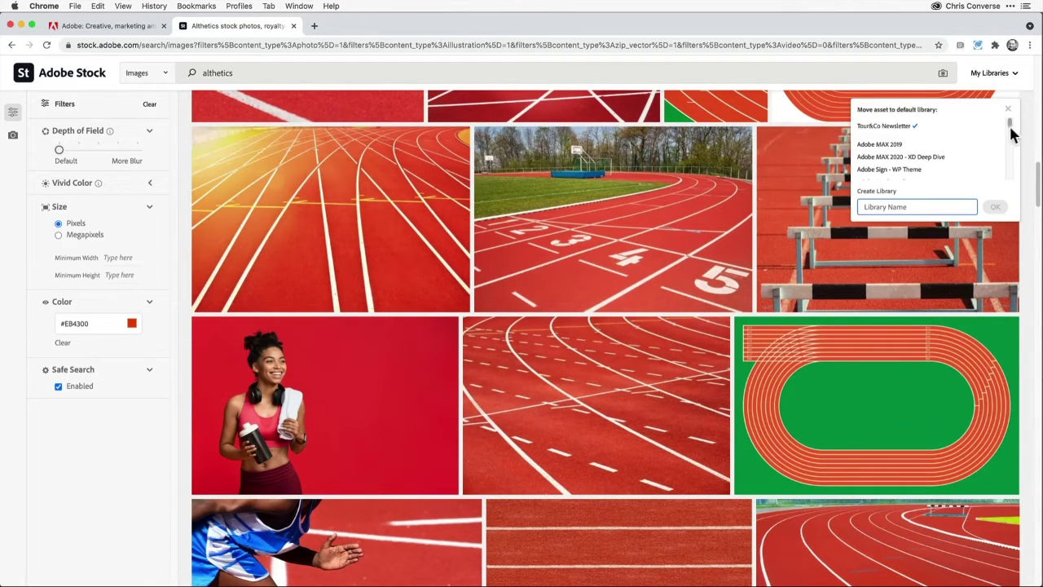
drag(1012, 131, 1015, 140)
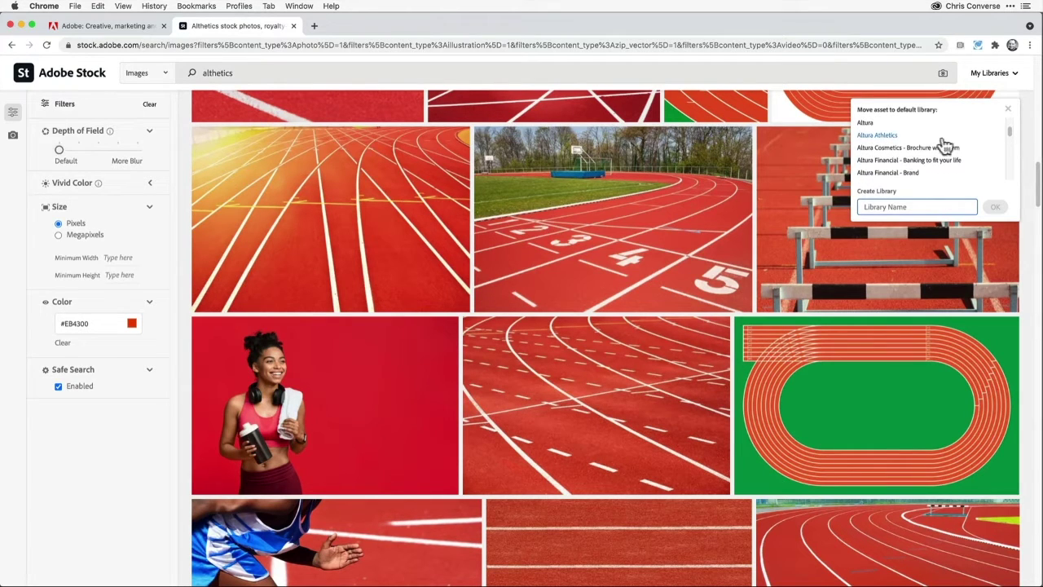
click(886, 136)
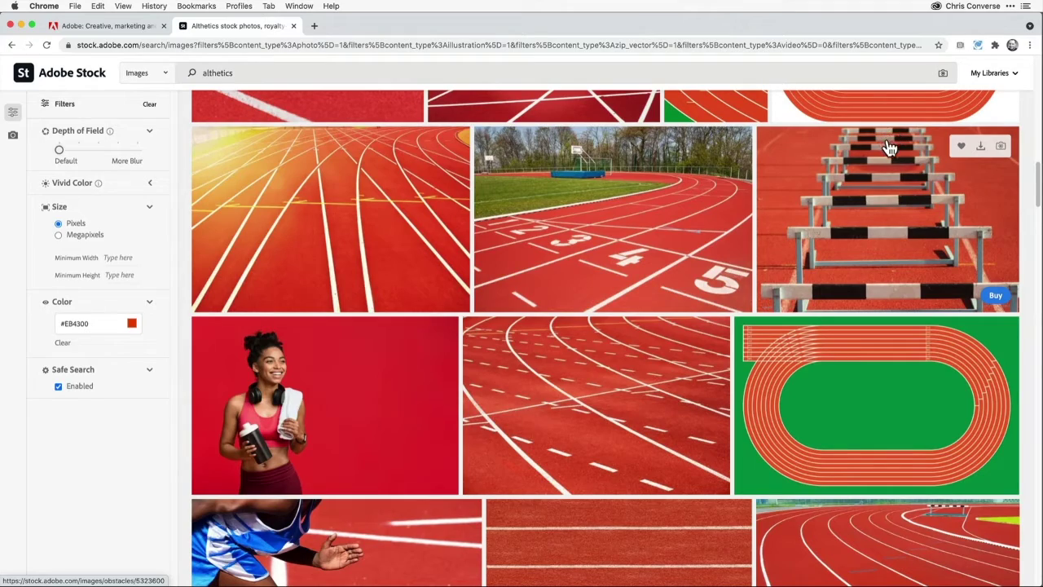
Remove the color filter and search text, and narrow the browser window to uncover the Branding Workshops folder
drag(1039, 181, 1037, 75)
click(374, 180)
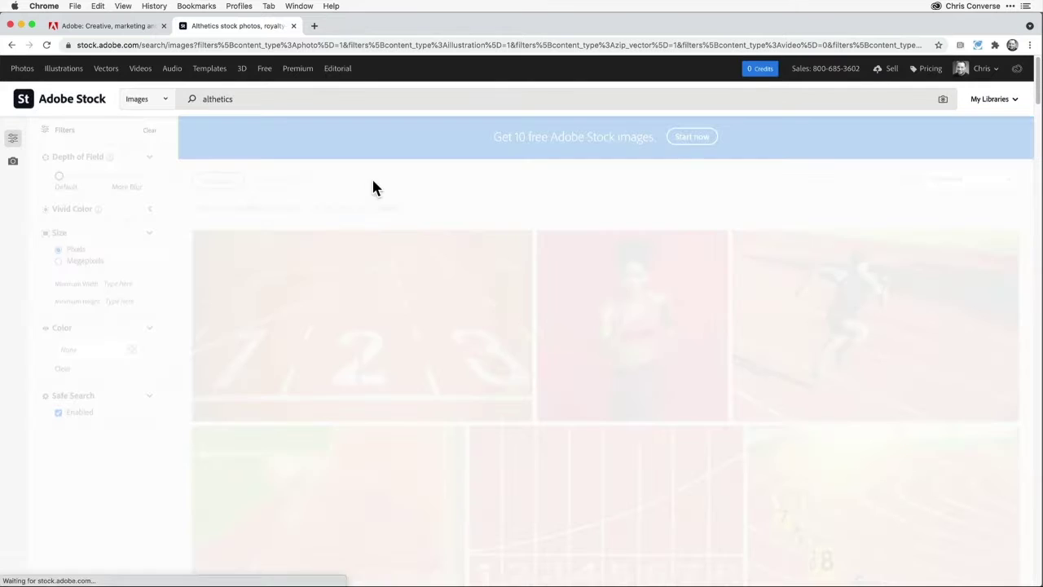
double_click(225, 96)
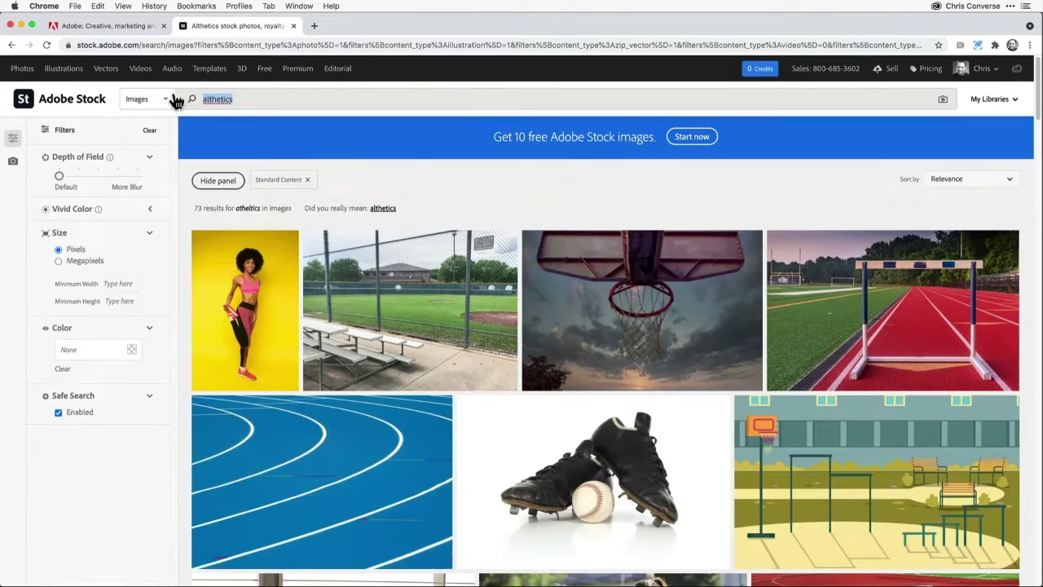
key(BackSpace)
drag(1035, 204, 853, 177)
Preview rusted-roof.jpeg, instructor.jpg and fonts.jpg in the Branding Workshops folder
click(939, 145)
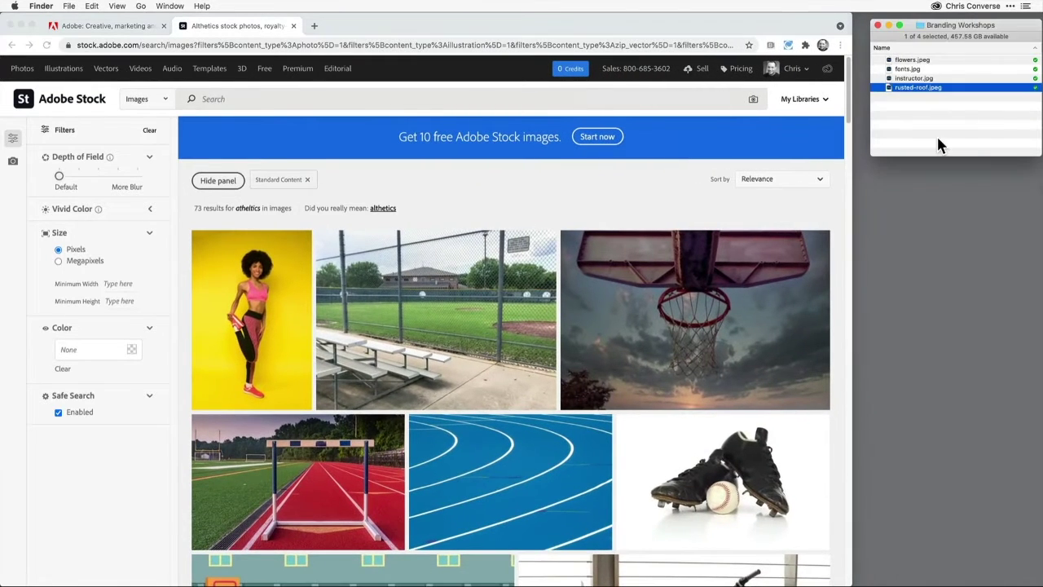
click(935, 119)
click(929, 90)
key(space)
key(Up)
key(Up)
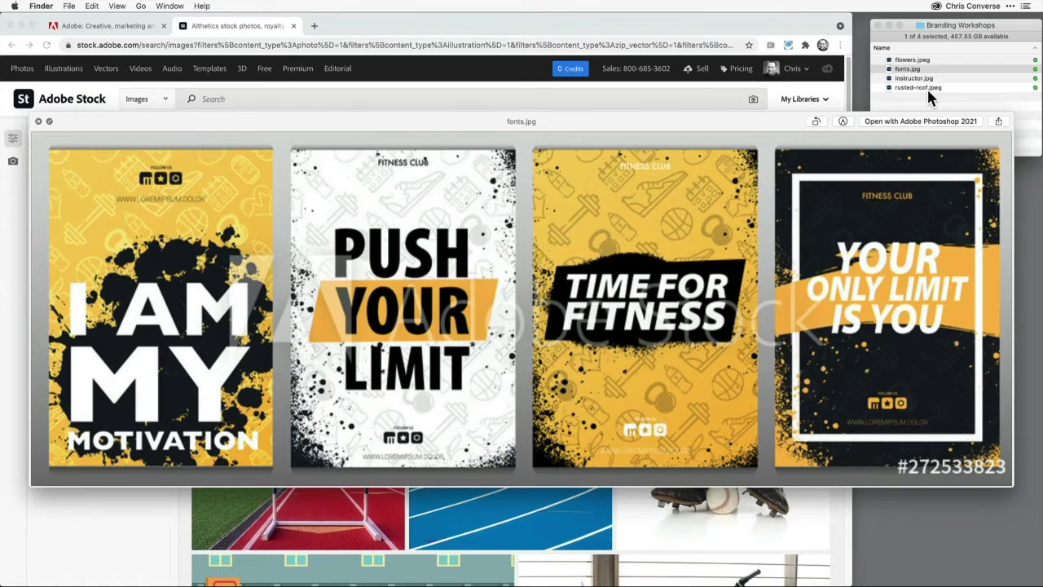
key(Down)
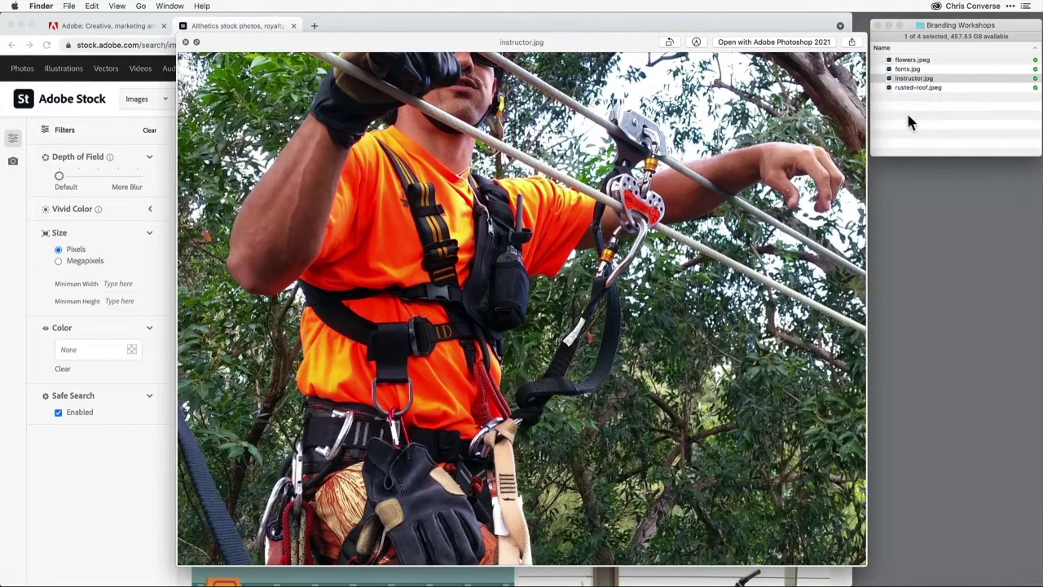
key(space)
click(911, 118)
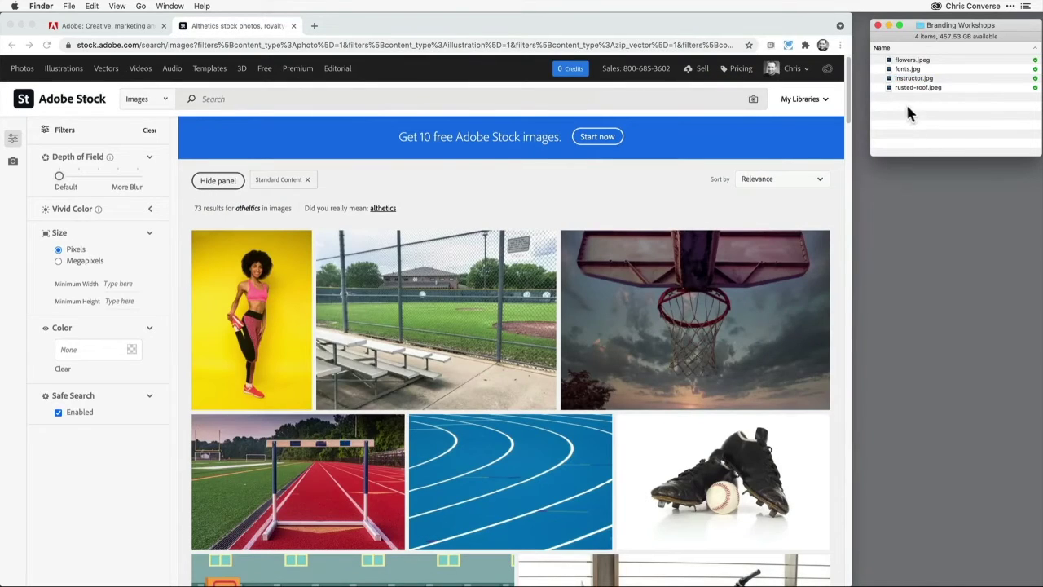
Run a similar-image search on Adobe Stock using instructor.jpg from the Branding Workshops folder
click(759, 34)
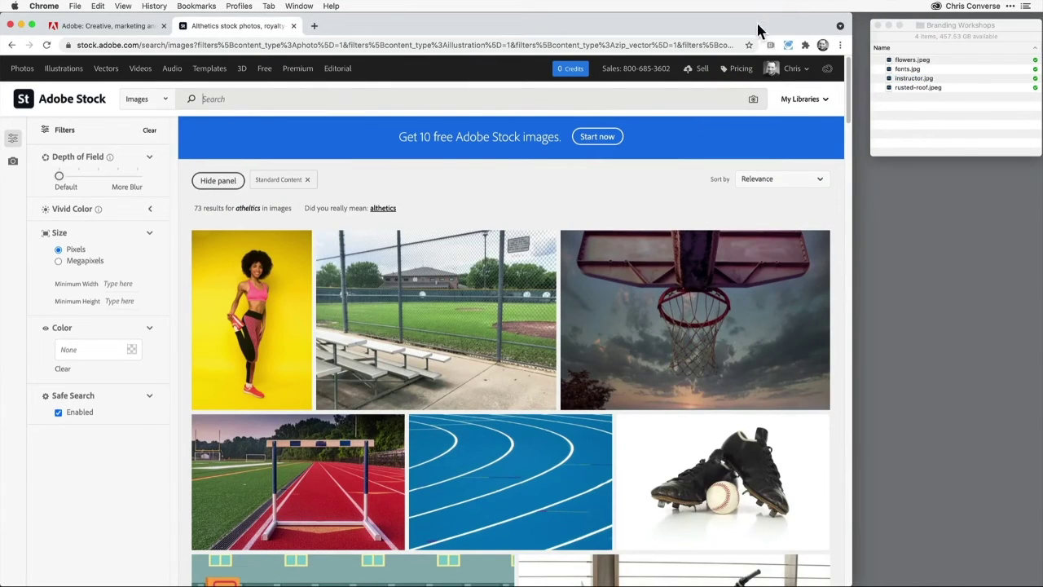
click(754, 101)
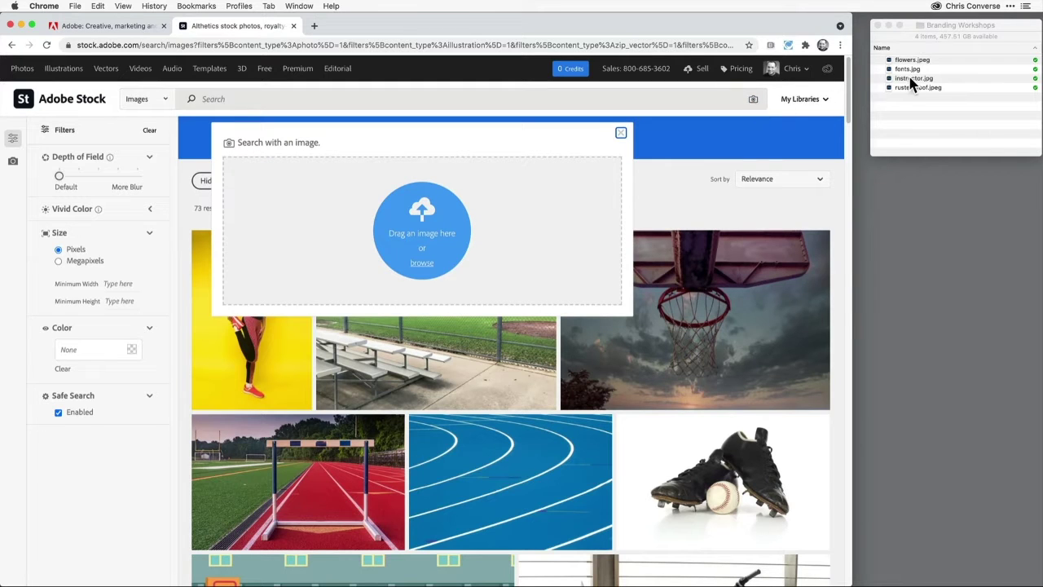
drag(908, 79, 430, 220)
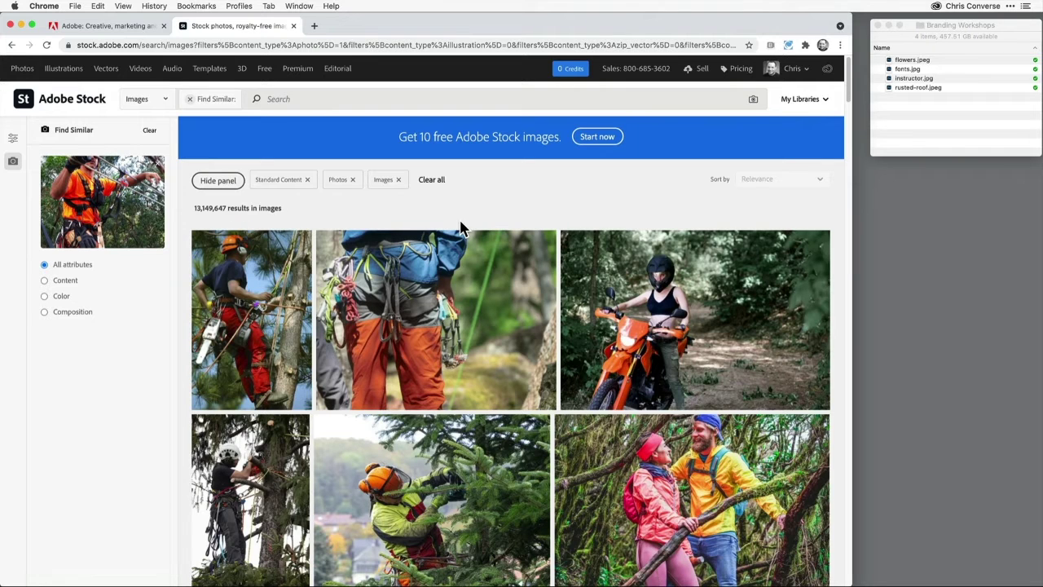
Save the photo of the chainsaw worker in red and yellow gear from the similar images to the Altura Athletics library
scroll(848, 94, down, 2)
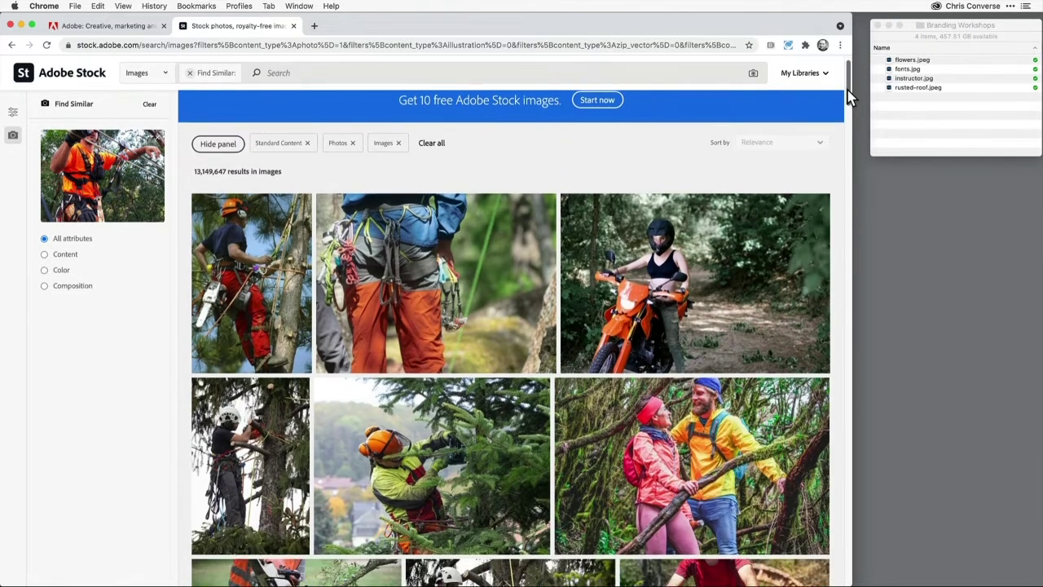
drag(848, 88, 849, 95)
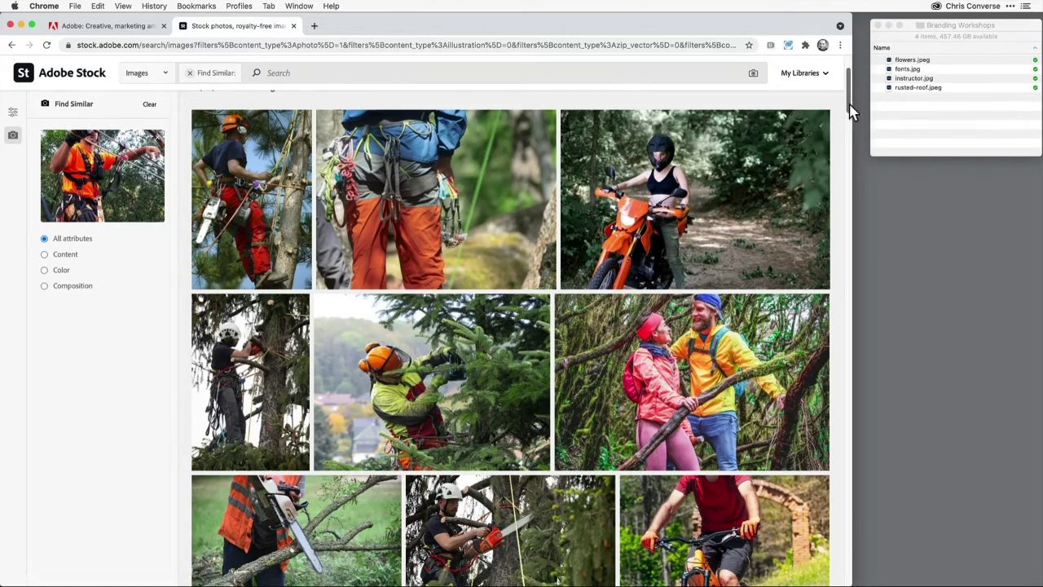
drag(852, 110, 848, 341)
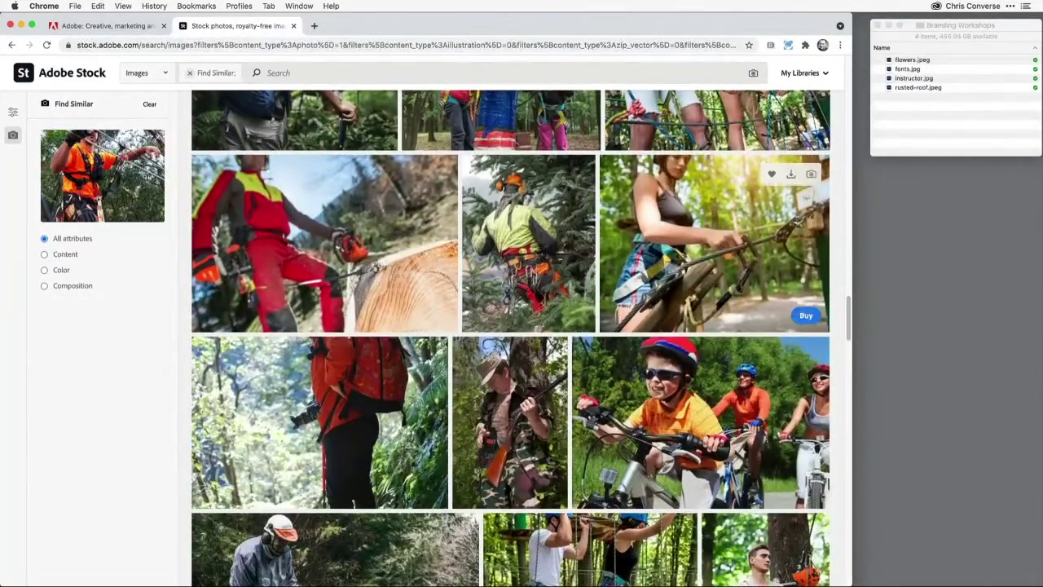
mouse_move(402, 172)
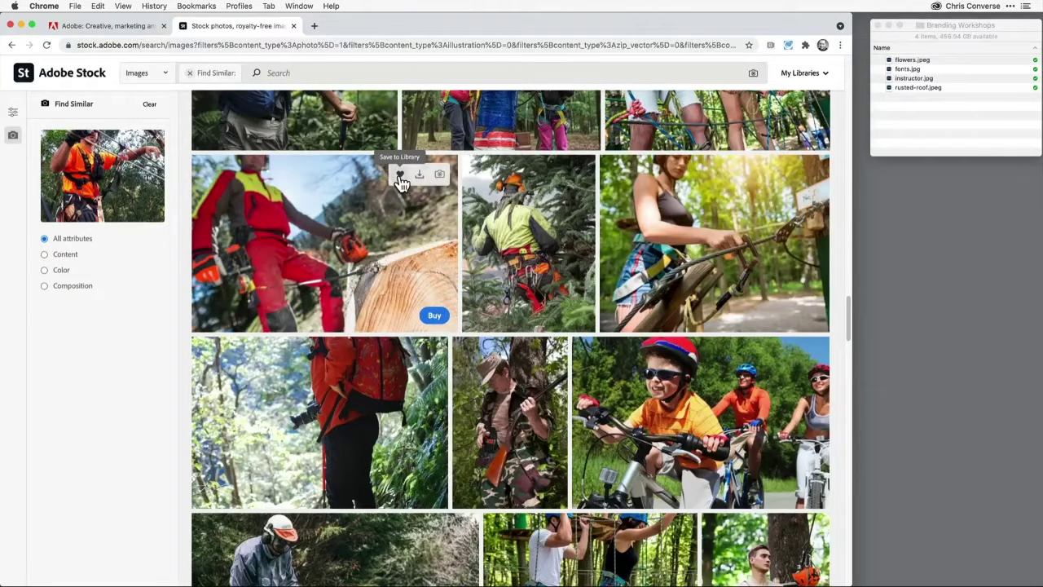
click(400, 178)
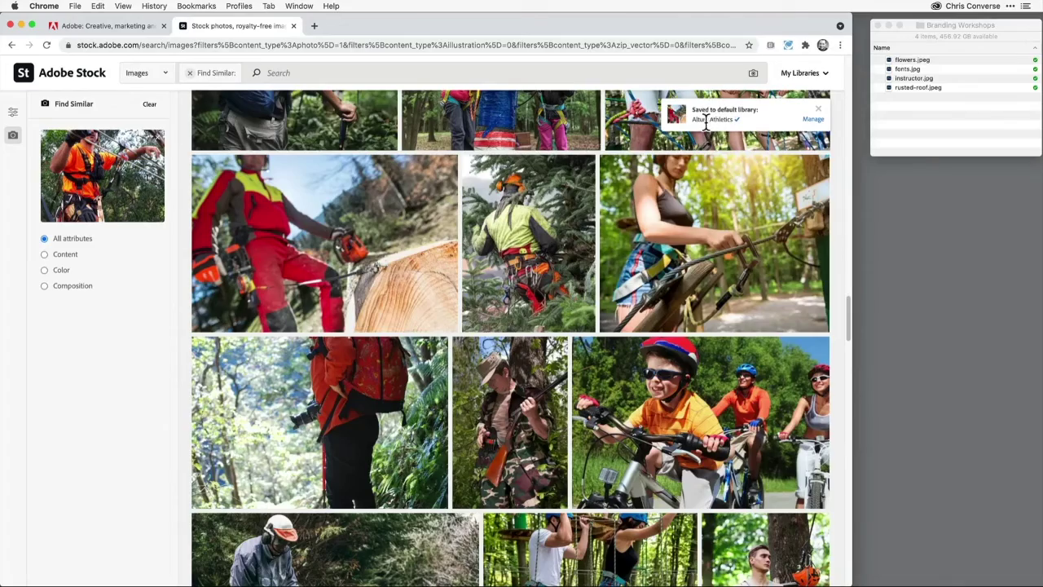
Add the keyword "running" to the similar-image search and save the photo of the red-hooded mountain runner to the Altura Athletics library
drag(848, 312, 848, 371)
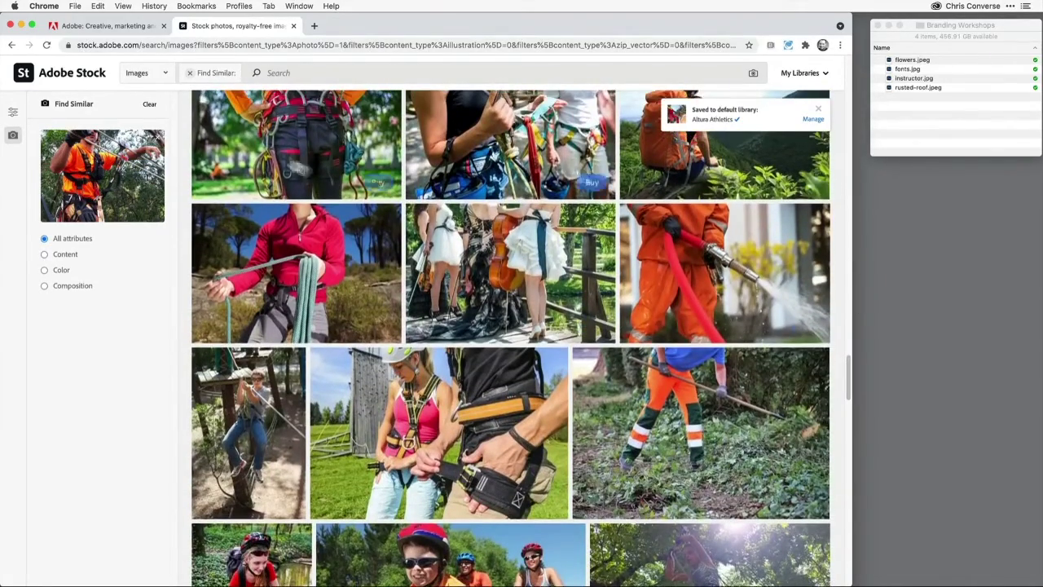
click(291, 73)
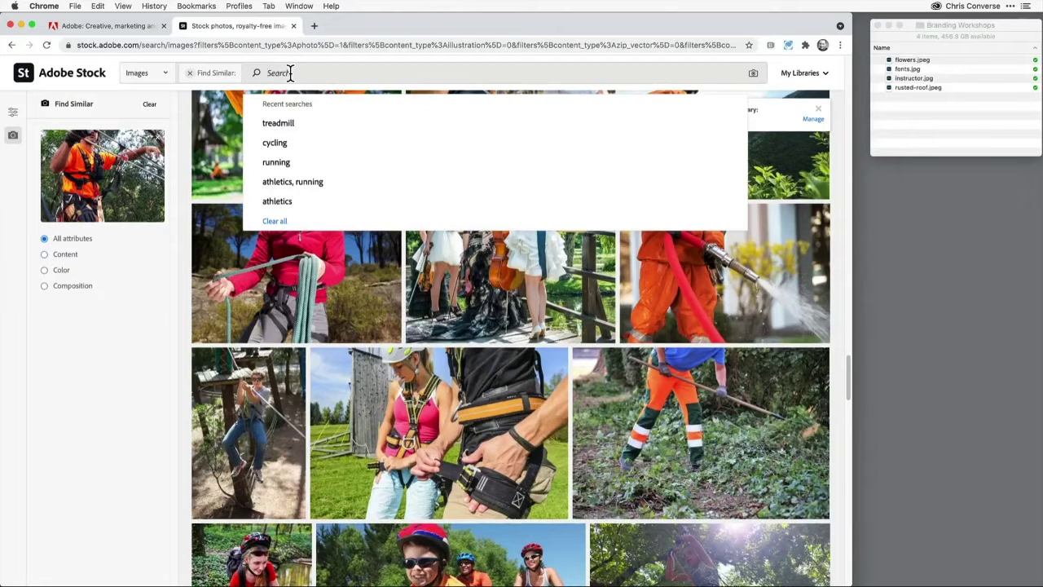
text(running)
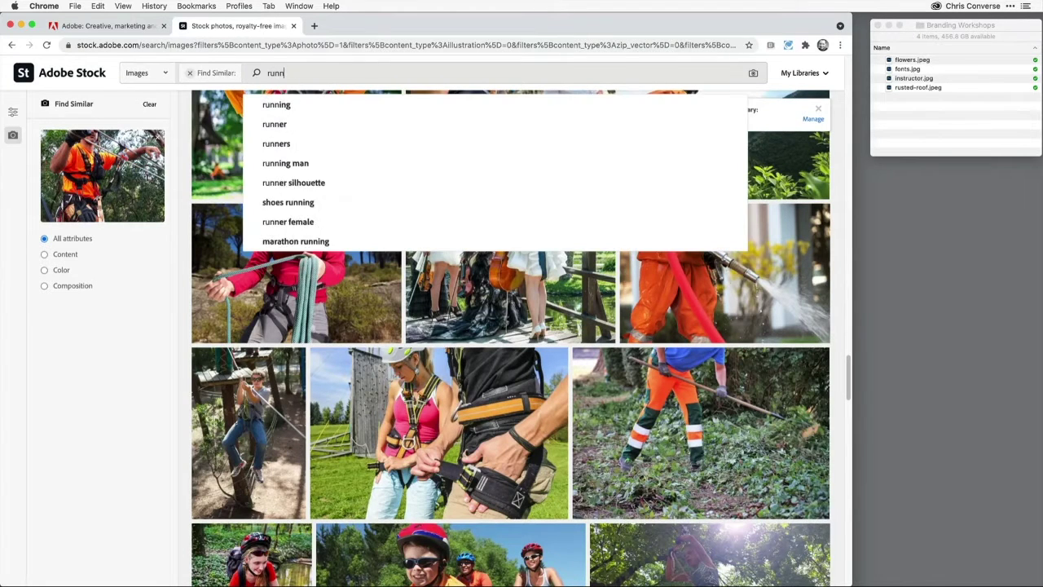
key(Return)
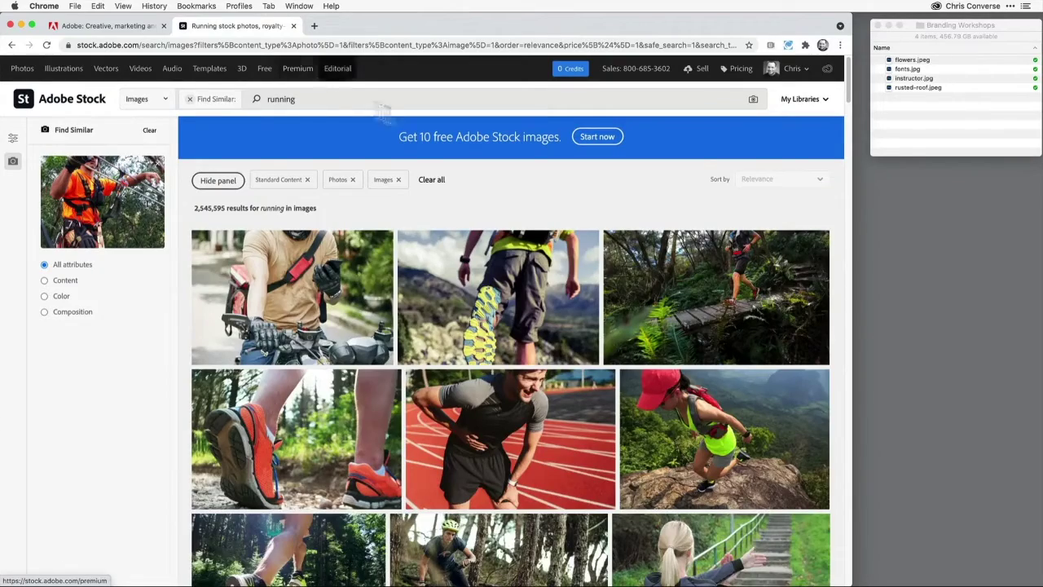
drag(853, 93, 861, 301)
click(424, 144)
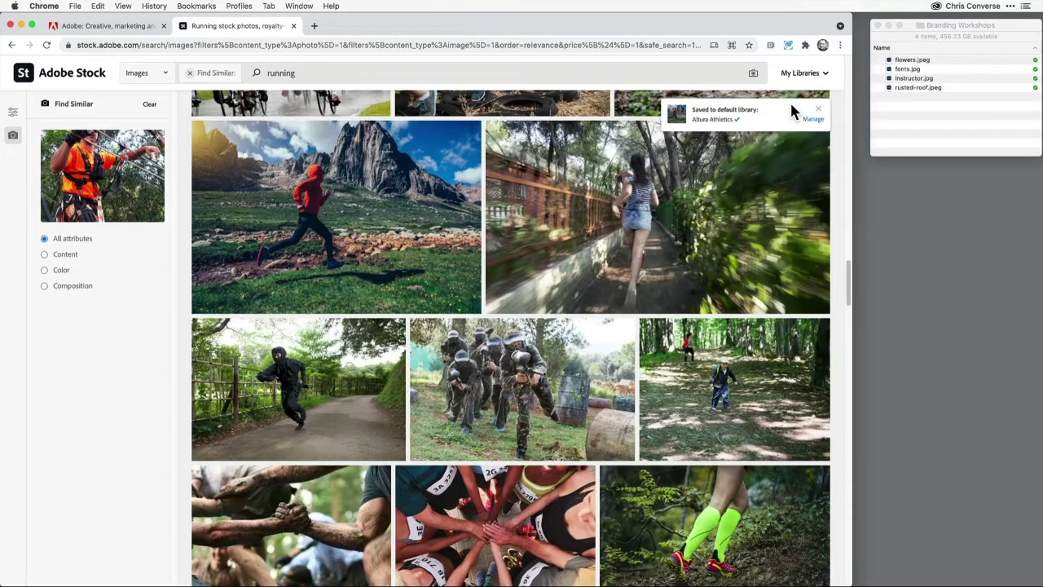
Limit the "running" results to the Vectors subcategory and look over the matching artwork
click(13, 114)
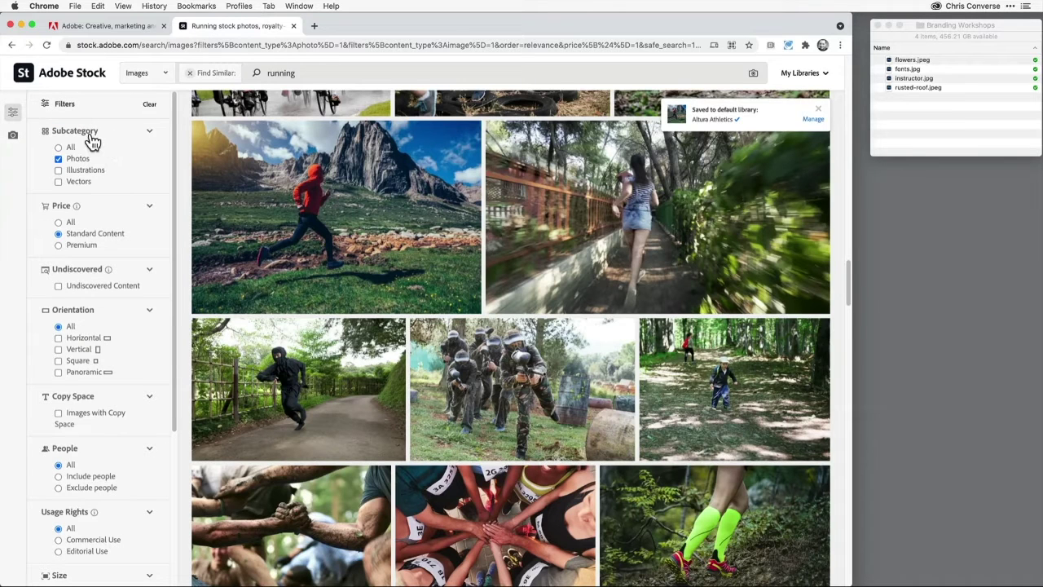
click(58, 170)
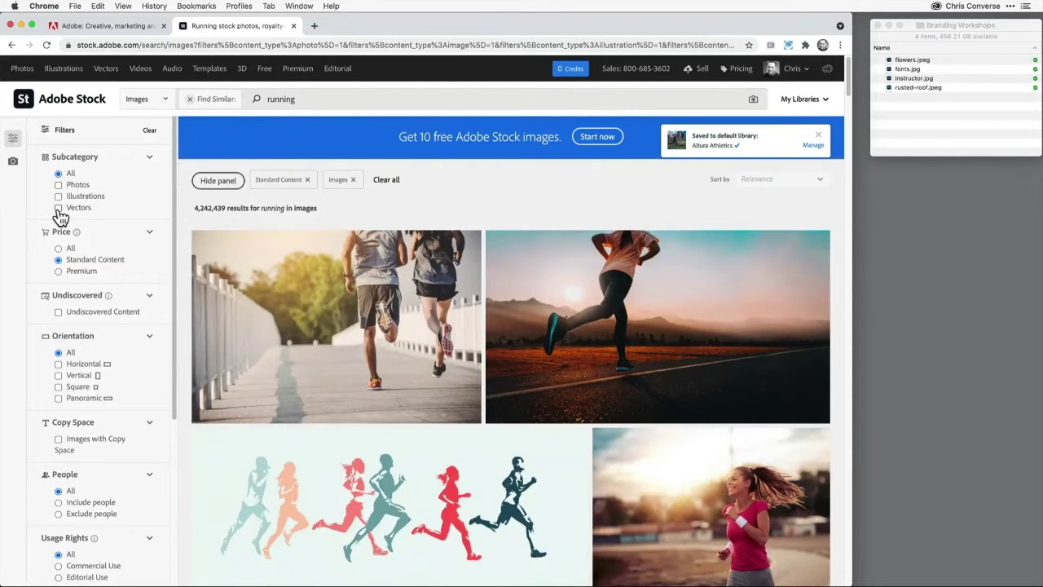
click(58, 209)
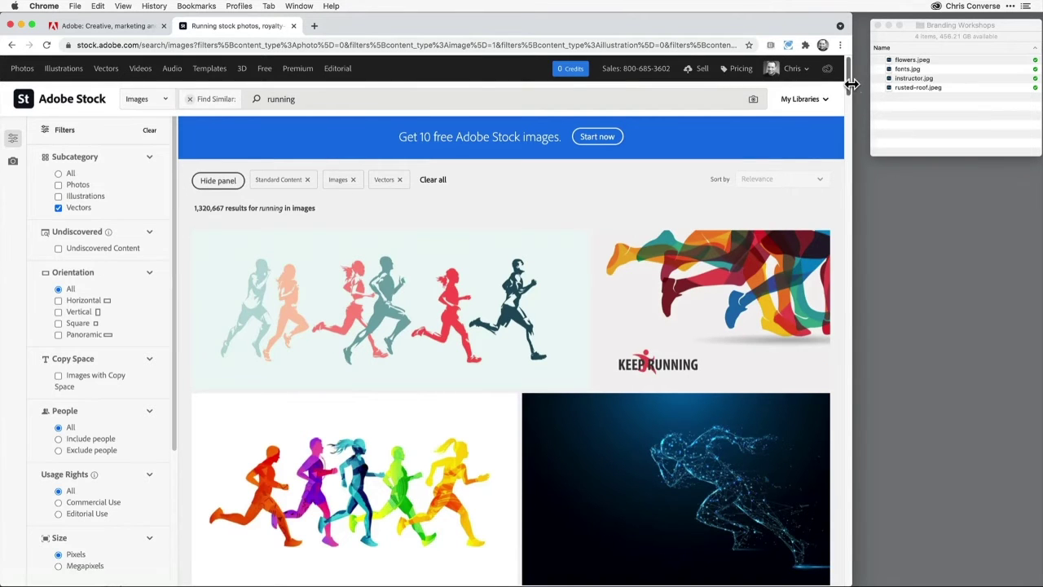
drag(850, 84, 850, 127)
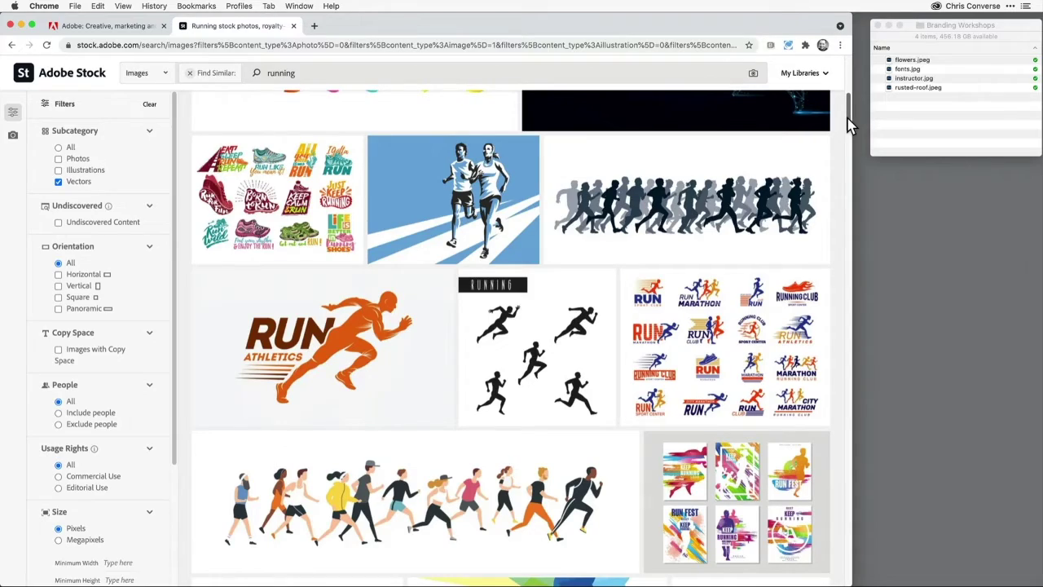
drag(850, 122, 855, 65)
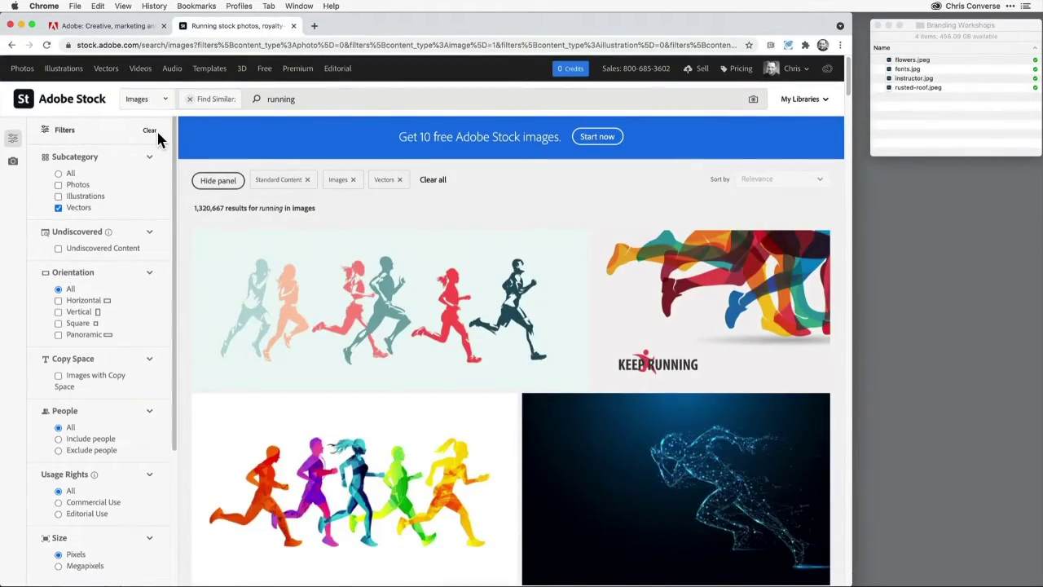
Filter the "running" vector results by the orange color #FF8800
scroll(123, 275, down, 5)
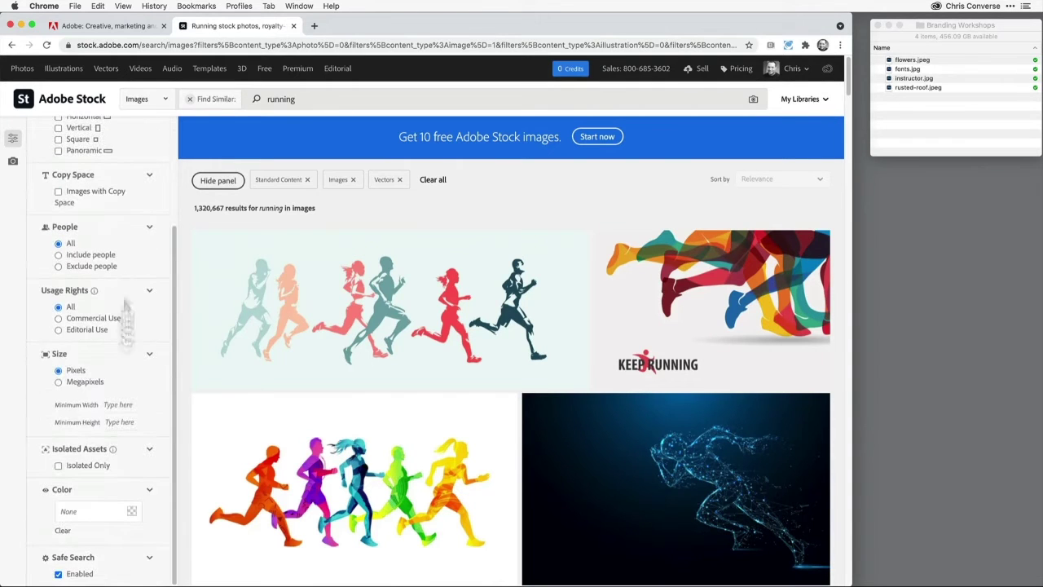
click(111, 507)
drag(121, 447, 127, 422)
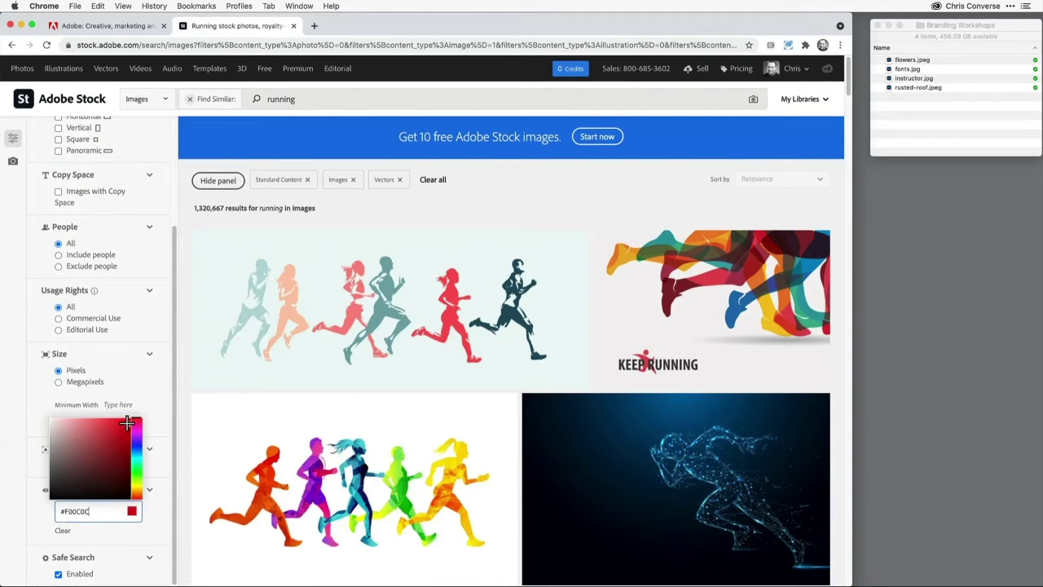
drag(141, 493, 137, 493)
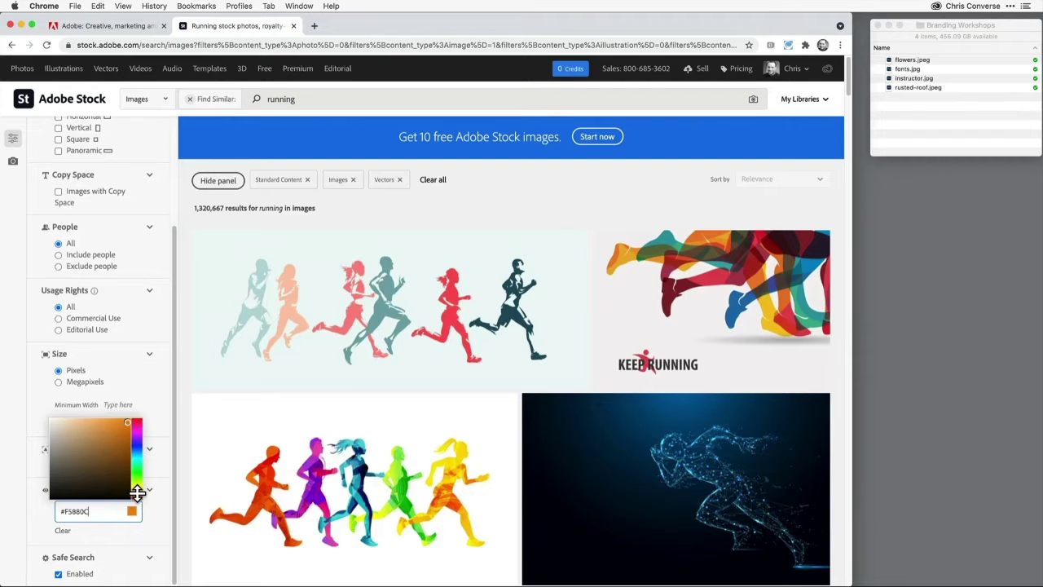
drag(127, 424, 134, 414)
key(Return)
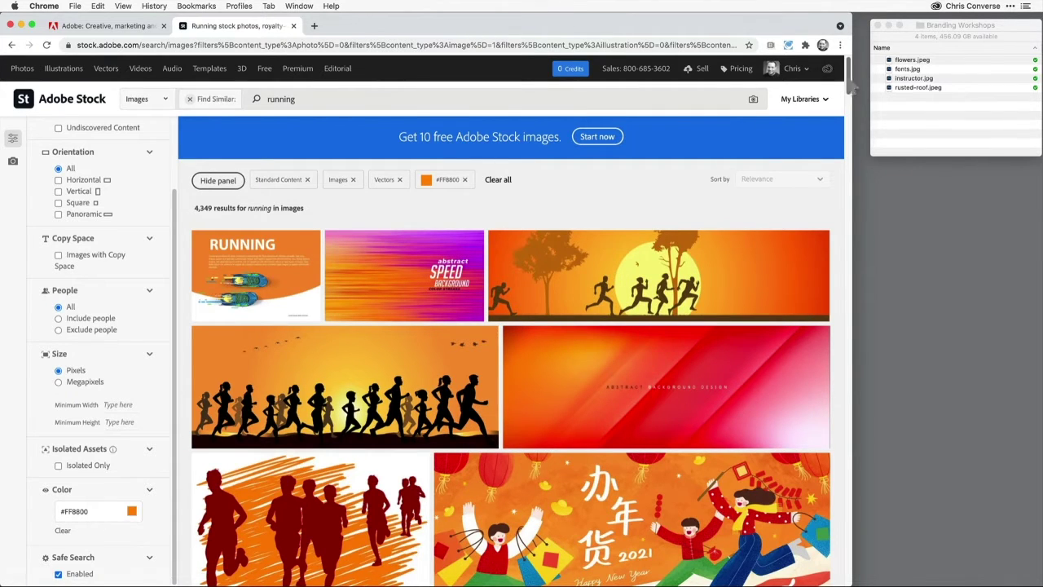
Find the orange-to-yellow background with fine curved lines and a circle, and save it to the Altura Athletics library
drag(846, 81, 850, 519)
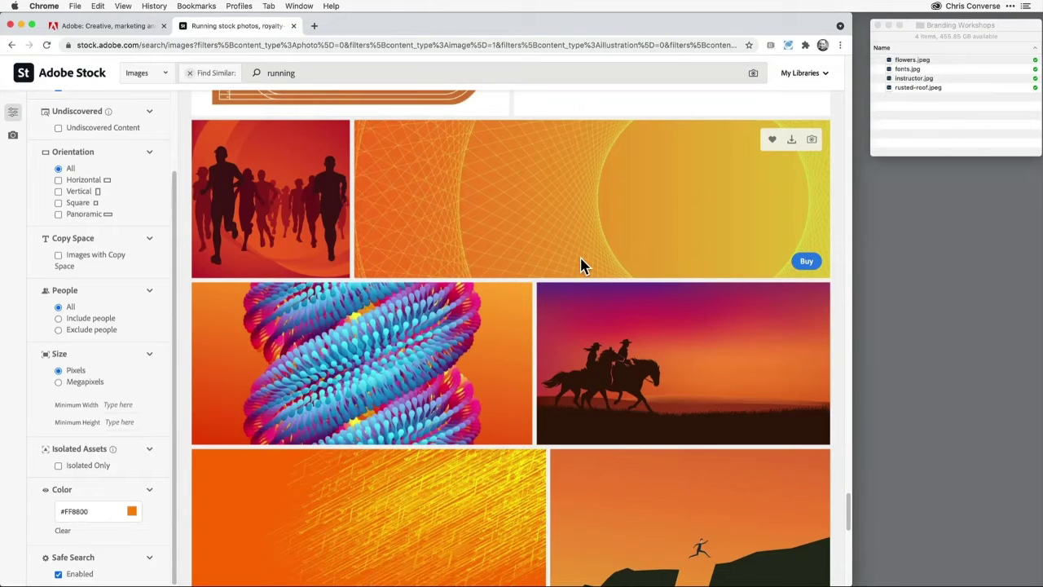
click(773, 141)
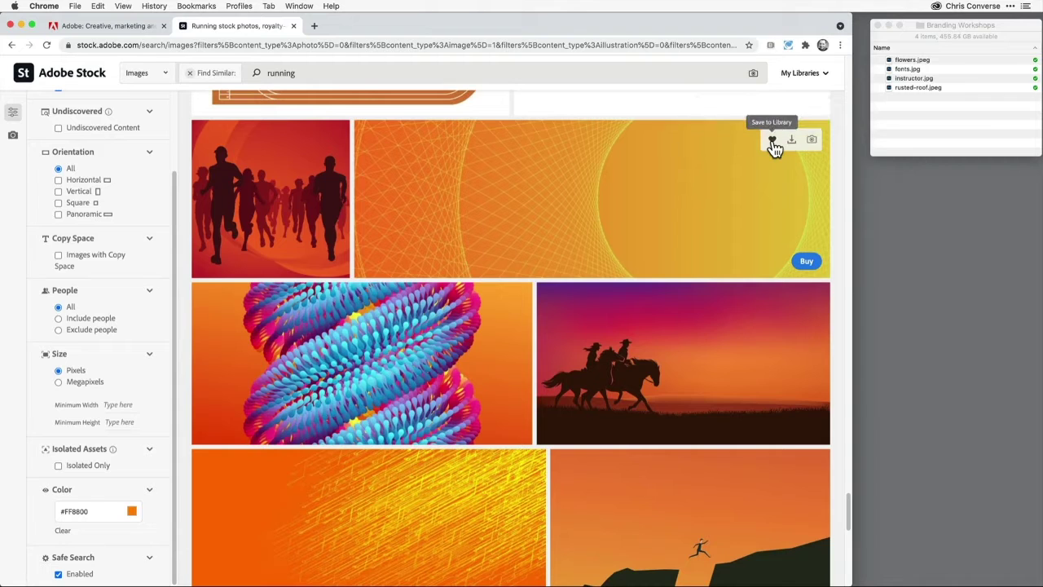
Open the Altura Athletics library in Adobe Stock and widen the browser window to the full screen width
click(807, 75)
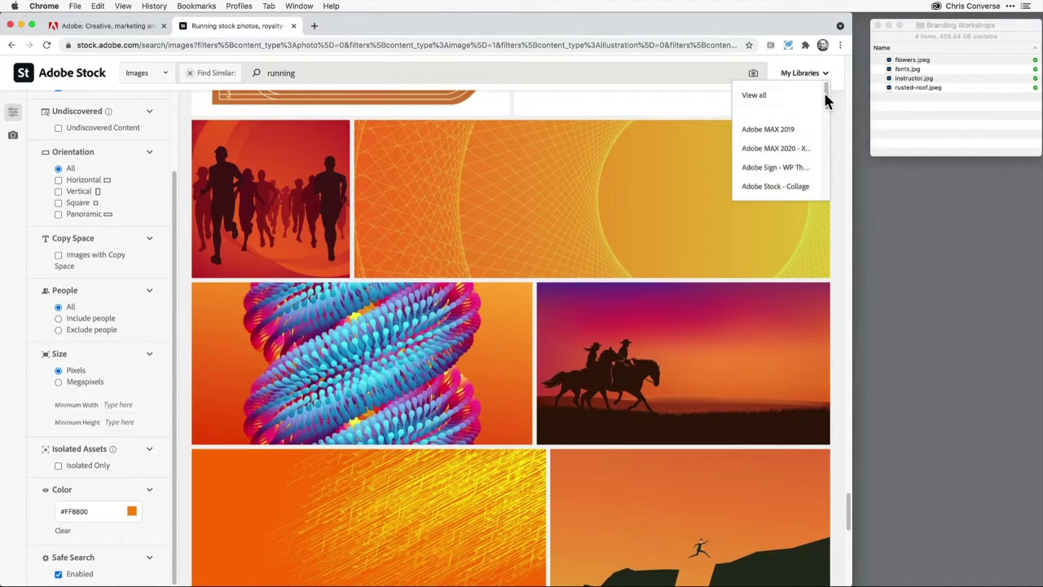
drag(829, 98, 826, 130)
click(781, 144)
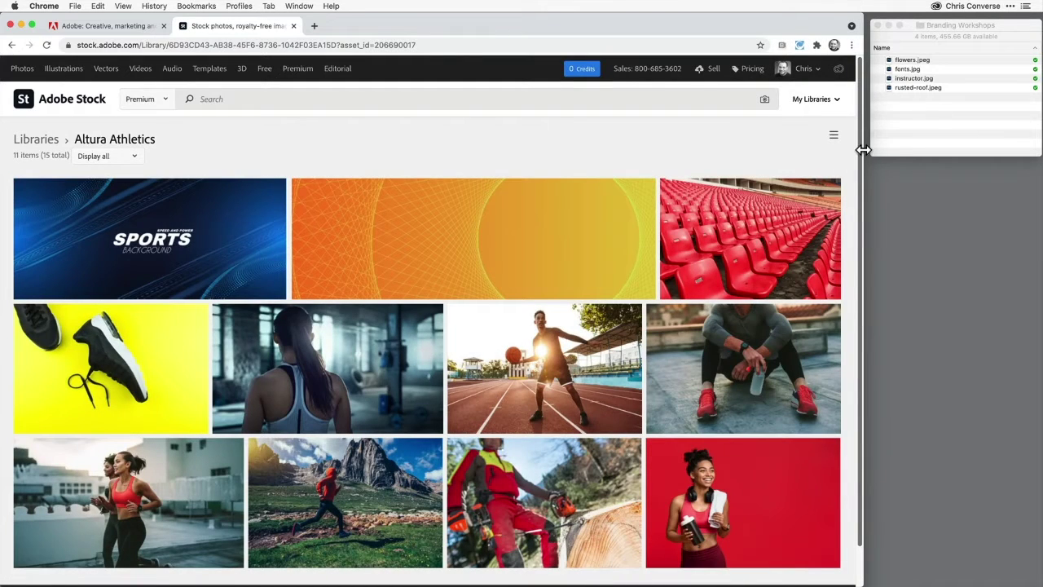
drag(863, 150, 1038, 165)
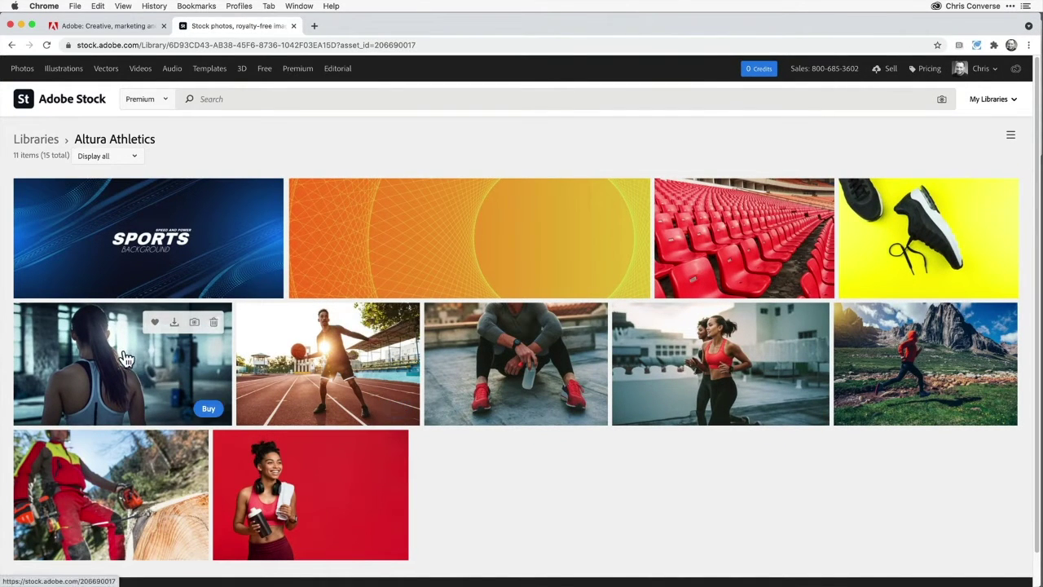
Review the asset details of the blue Sports Background artwork, and open the gym photo of the woman seen from behind
click(99, 275)
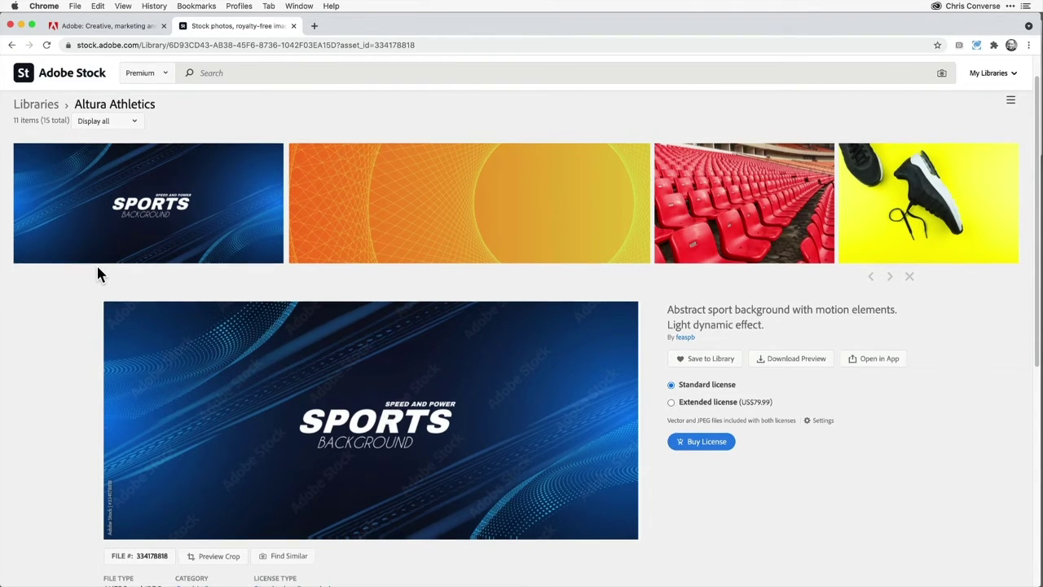
scroll(96, 274, down, 4)
scroll(97, 275, down, 6)
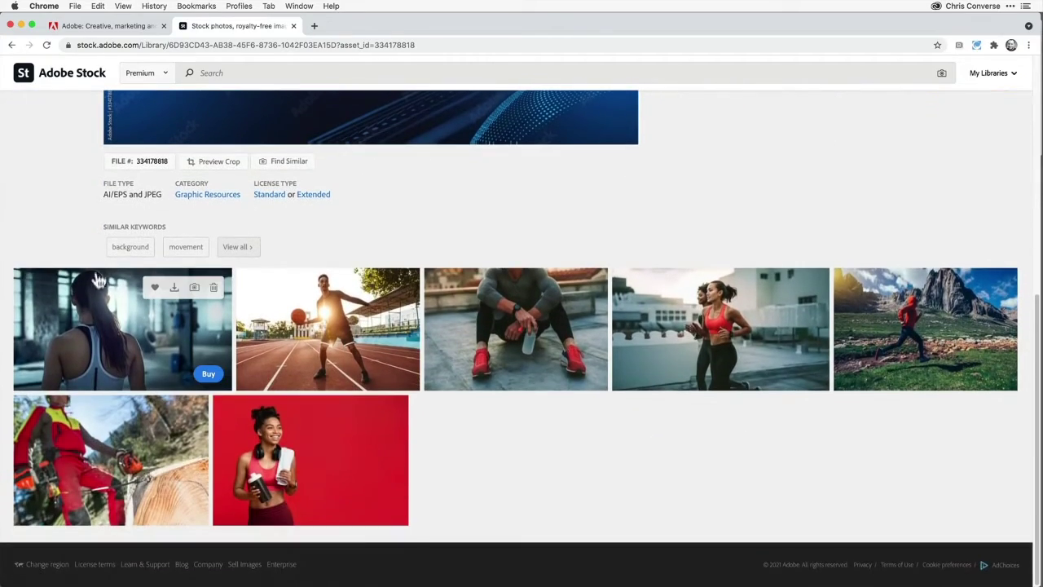
click(100, 343)
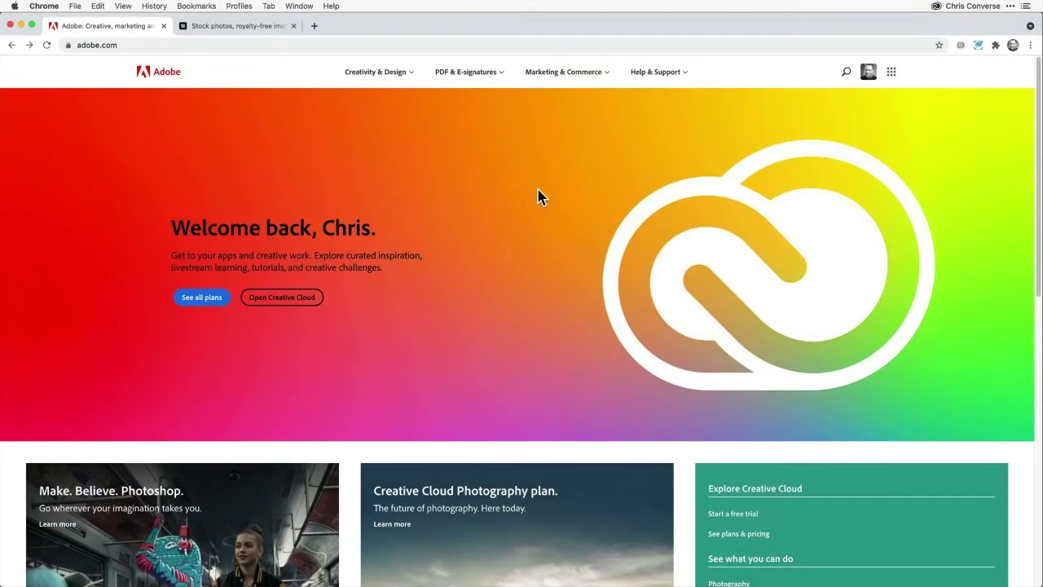
Open the Altura Athletics library in the Creative Cloud web app and look through its character styles, color themes, colors and graphics
click(247, 25)
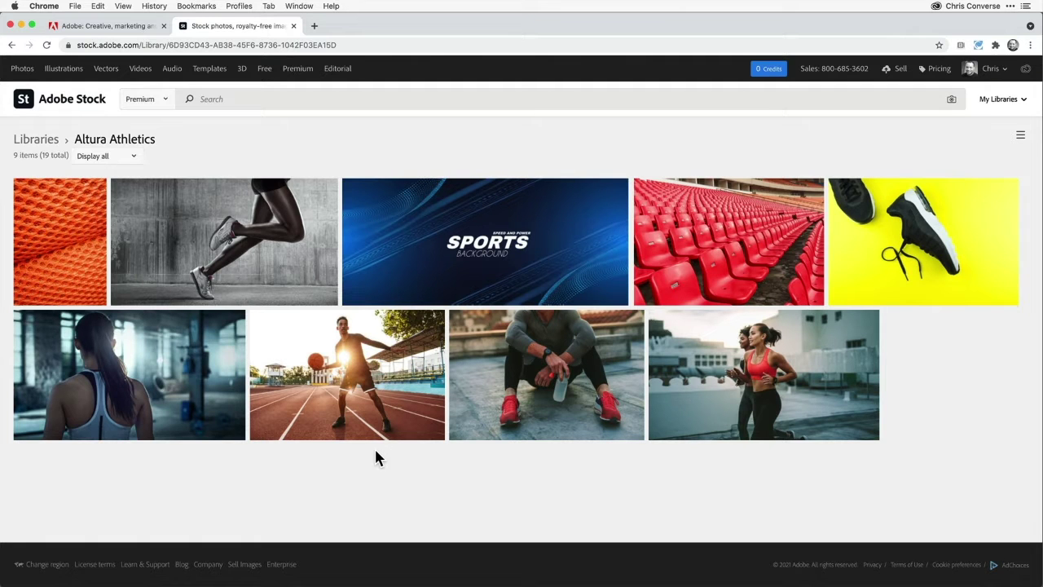
click(125, 29)
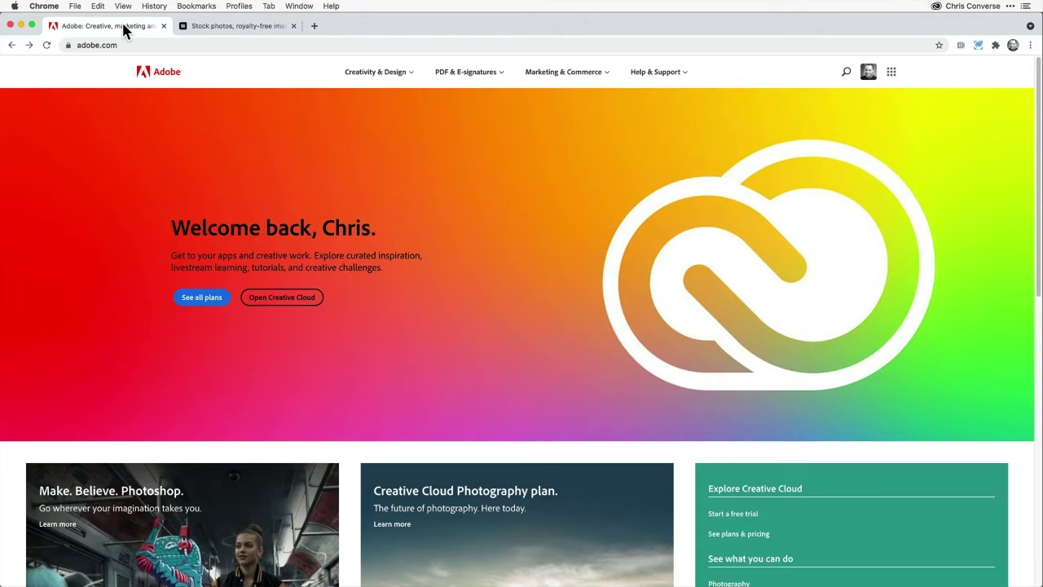
click(893, 74)
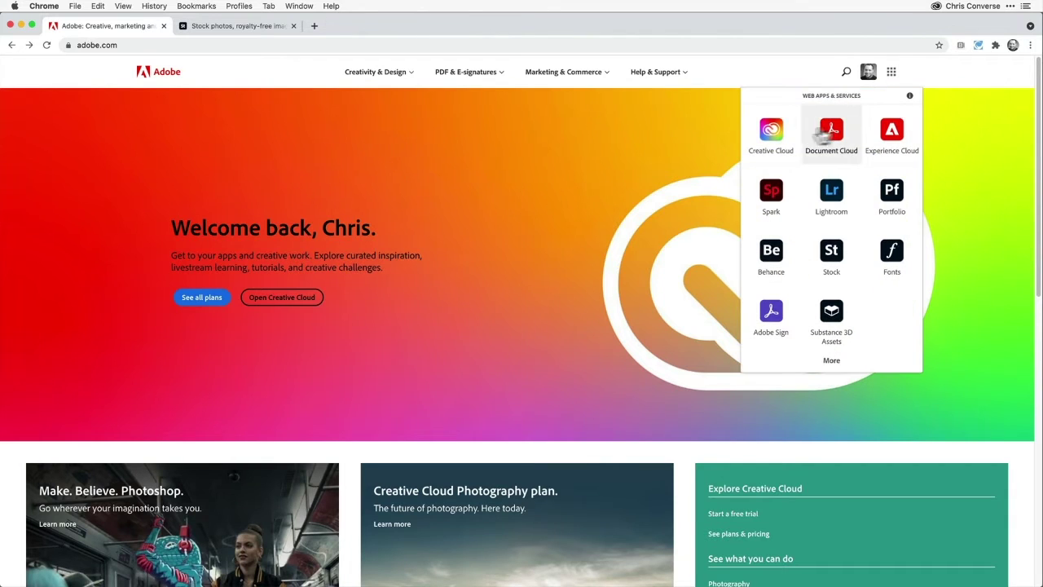
click(771, 133)
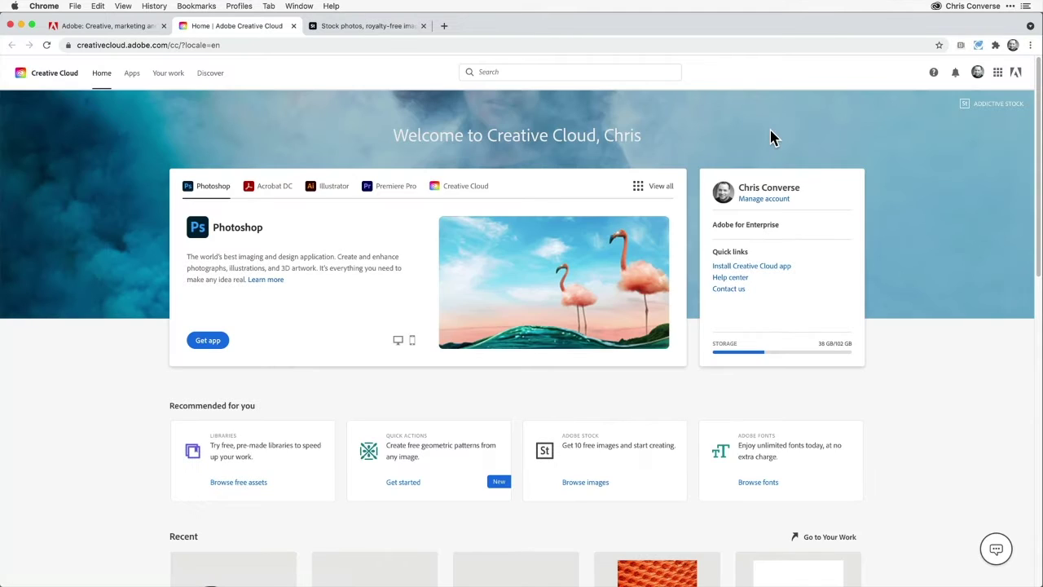
click(168, 75)
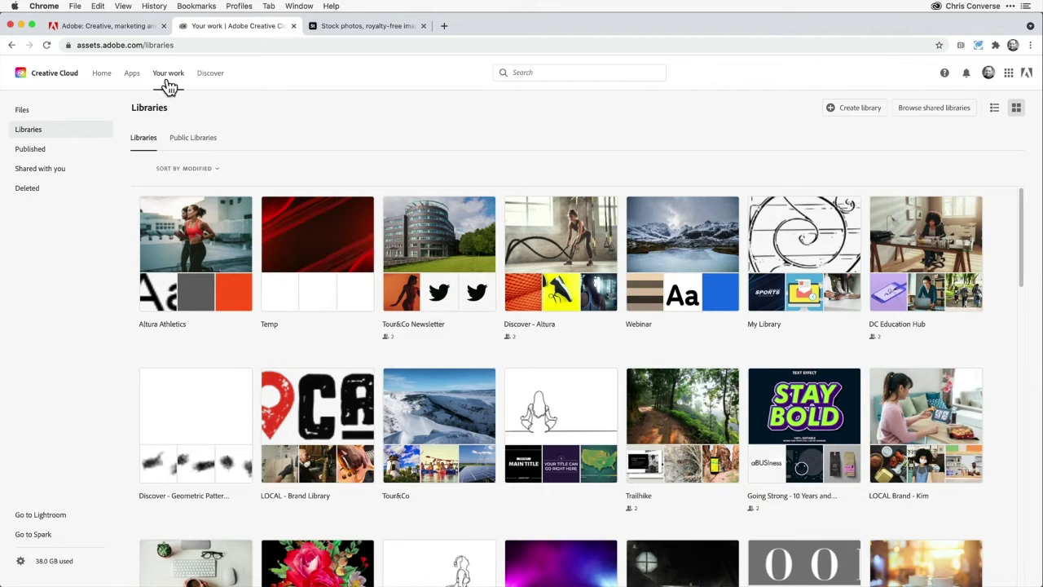
click(212, 240)
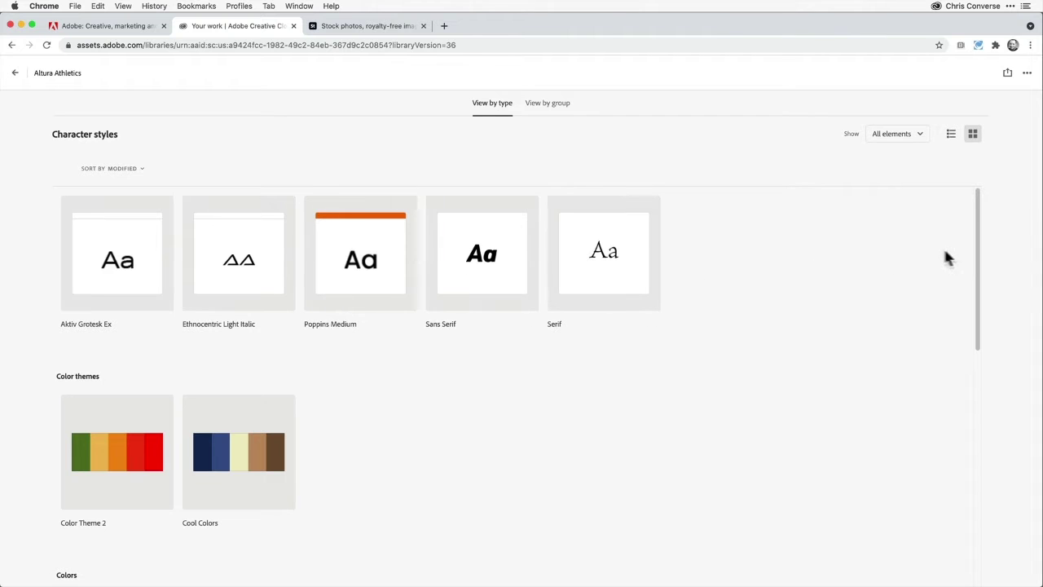
drag(976, 256, 975, 354)
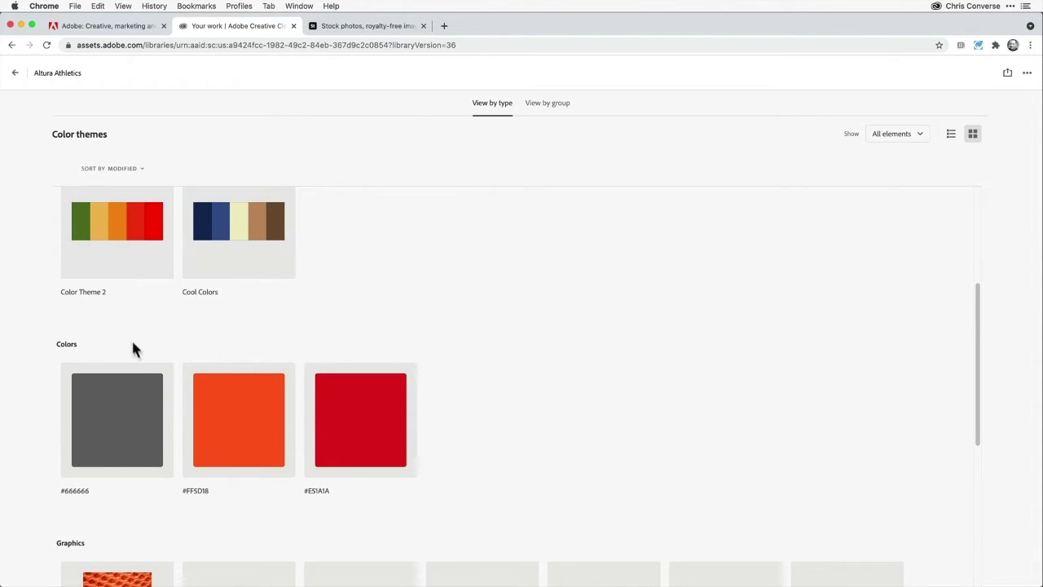
drag(976, 347, 1004, 244)
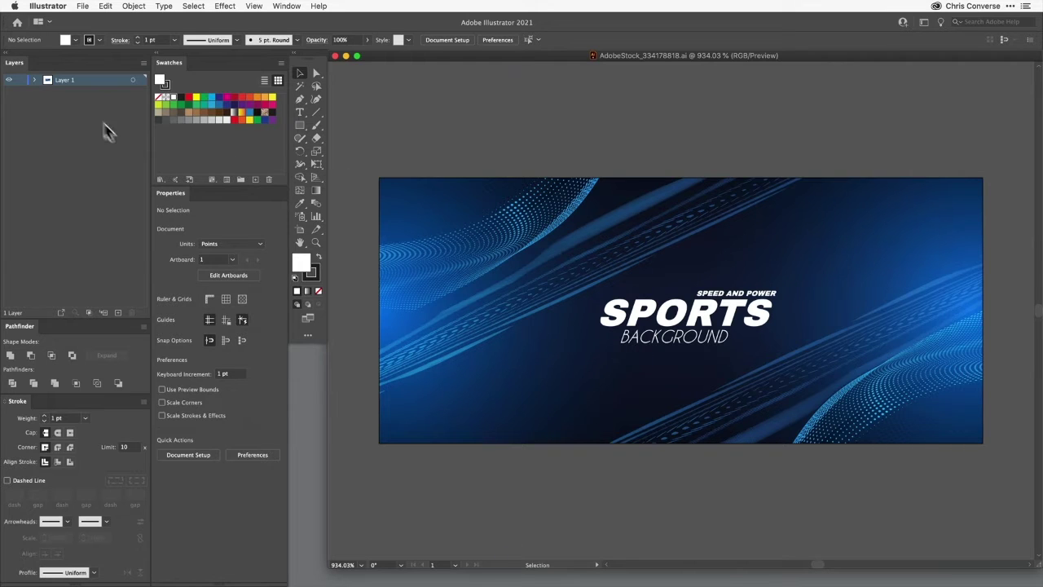
In Illustrator, expand Layer 1 and its first clip group, and inspect the diagonal streak pattern of the sports background up close
click(36, 80)
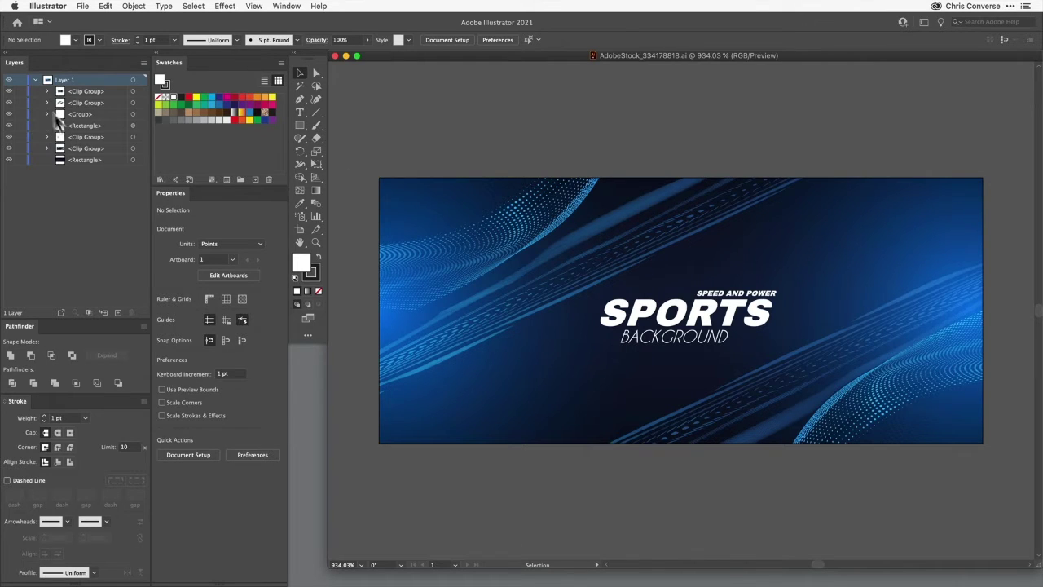
click(47, 92)
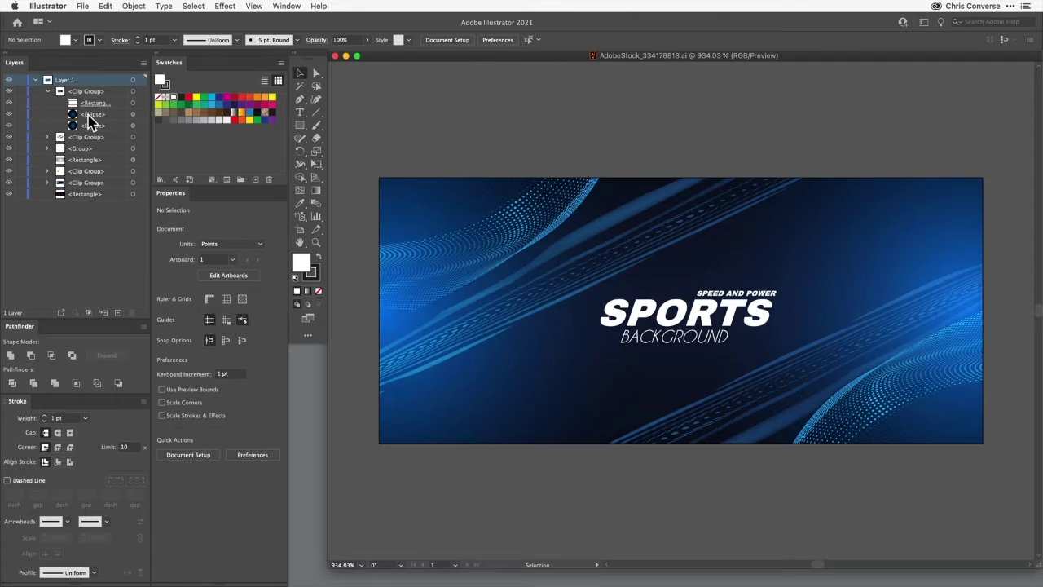
key(super+space)
drag(628, 195, 719, 275)
drag(567, 157, 662, 266)
alt+super+click(675, 292)
alt+super+click(675, 293)
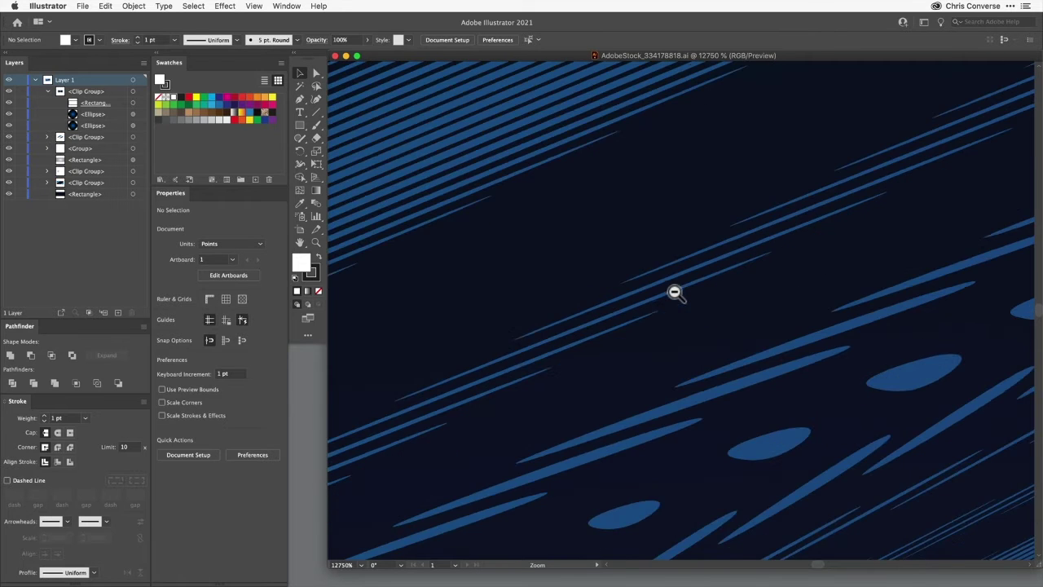
alt+super+click(675, 293)
drag(675, 287, 639, 244)
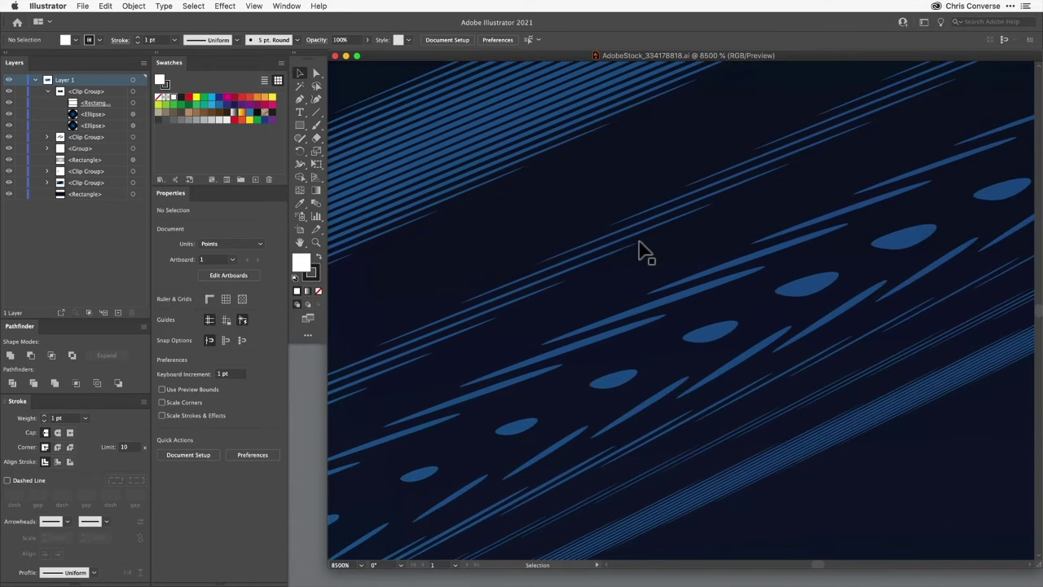
Use Direct Selection to reshape a thin blue streak and the neighboring oval in the upper diagonal pattern into larger, rounder shapes
key(a)
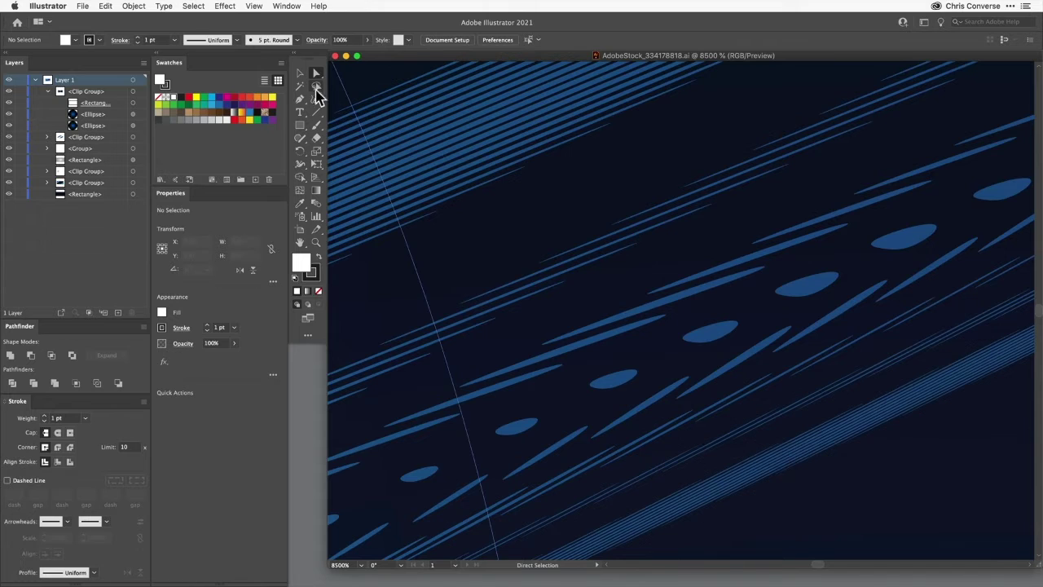
click(751, 287)
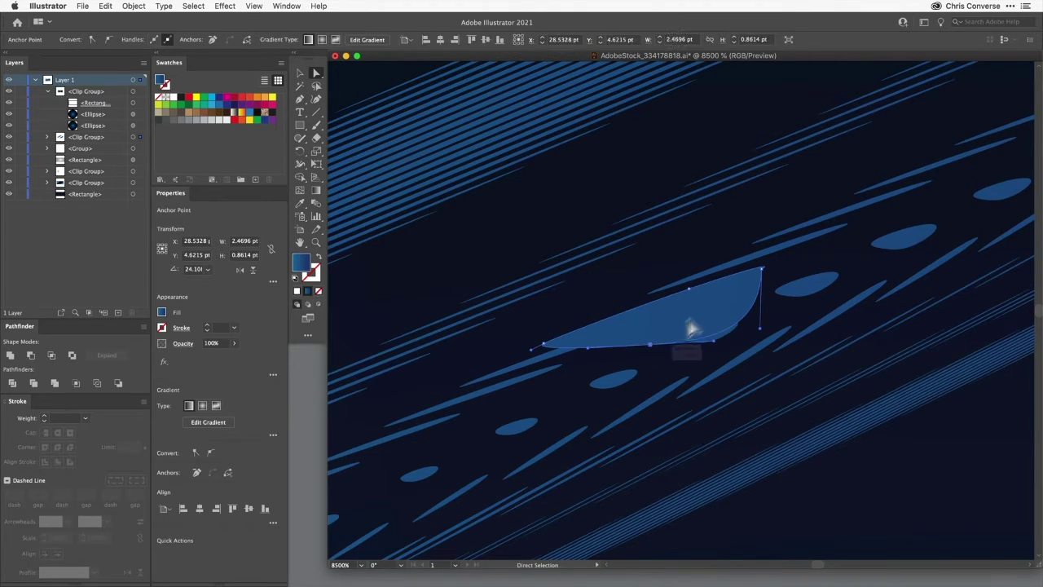
drag(691, 328, 690, 259)
click(802, 289)
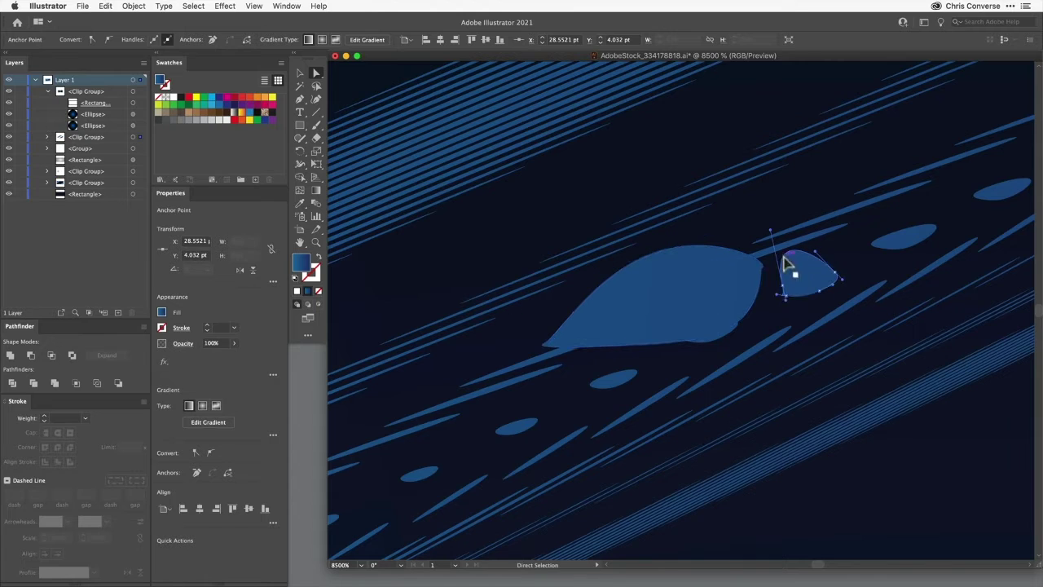
drag(833, 275, 864, 260)
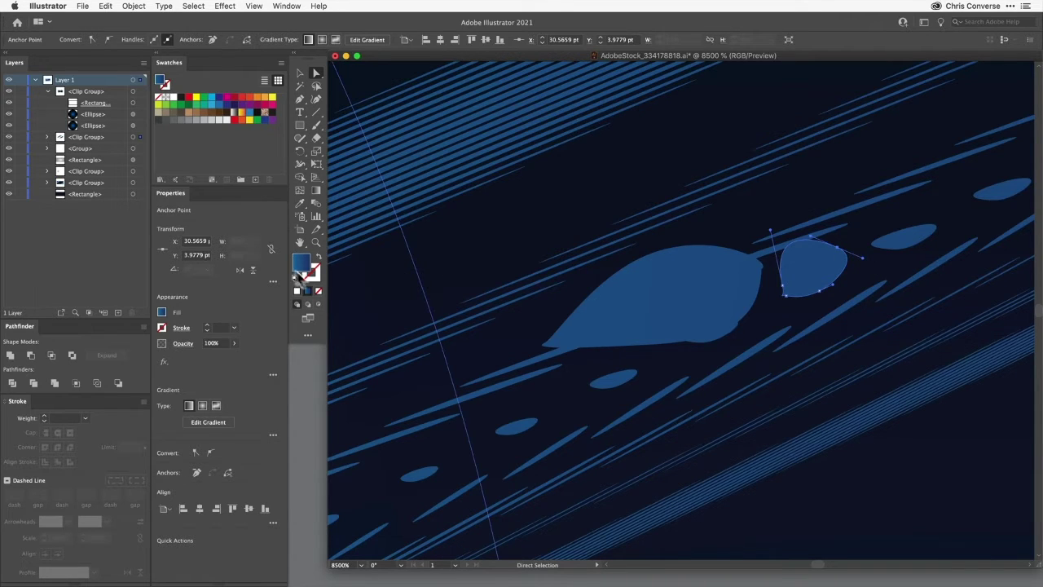
drag(770, 282, 738, 271)
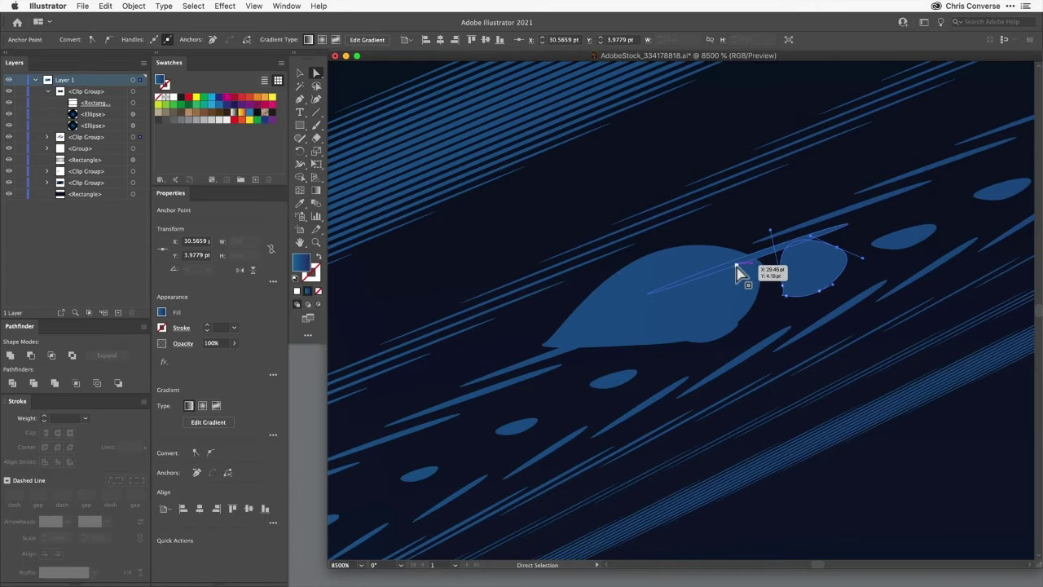
key(super)
key(super+0)
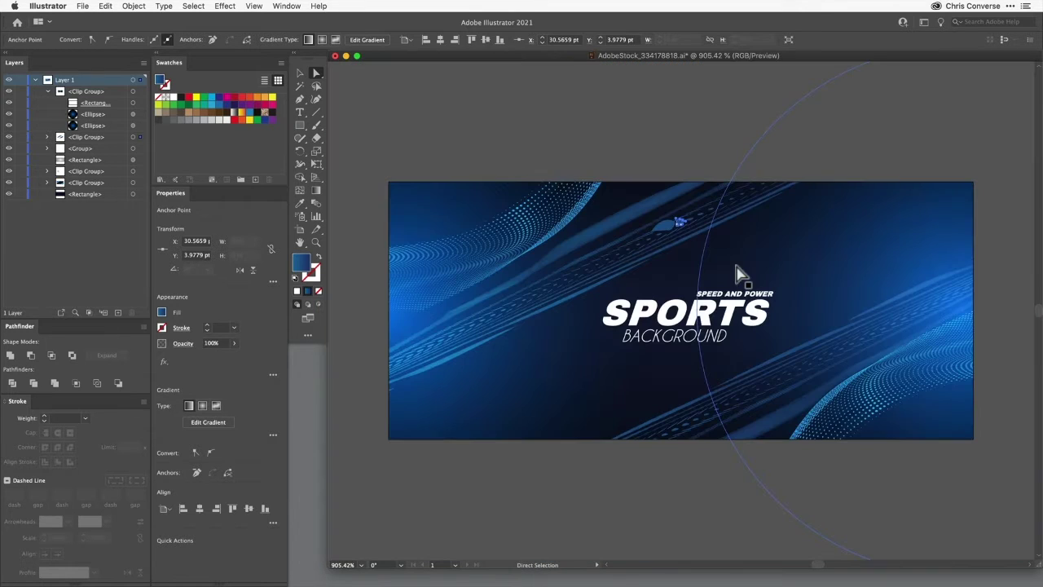
click(681, 145)
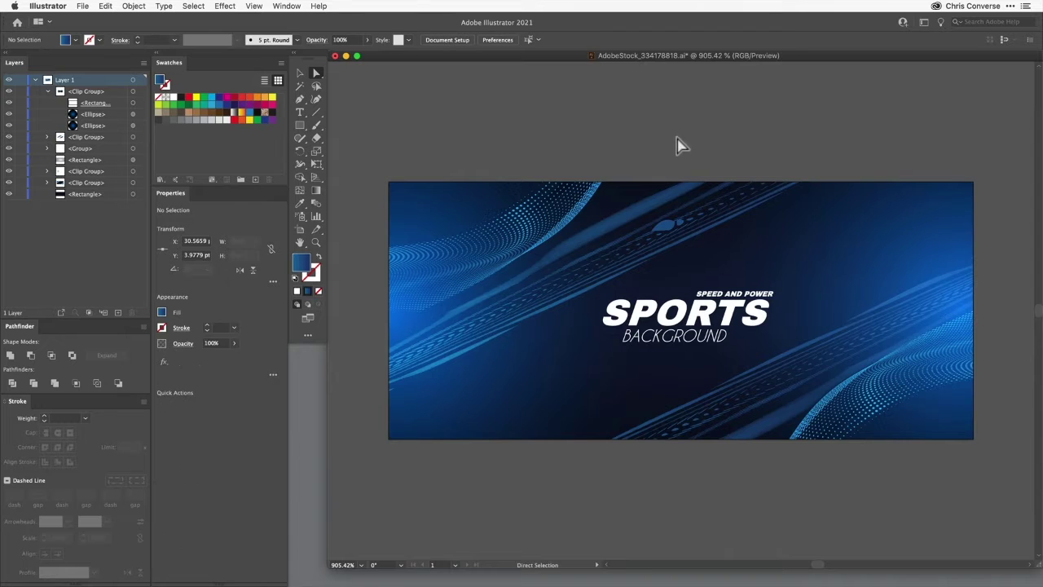
Edit the radial gradient of the ellipse on the artwork's left side, moving its black stop inward and adjusting the gradient midpoint
click(523, 198)
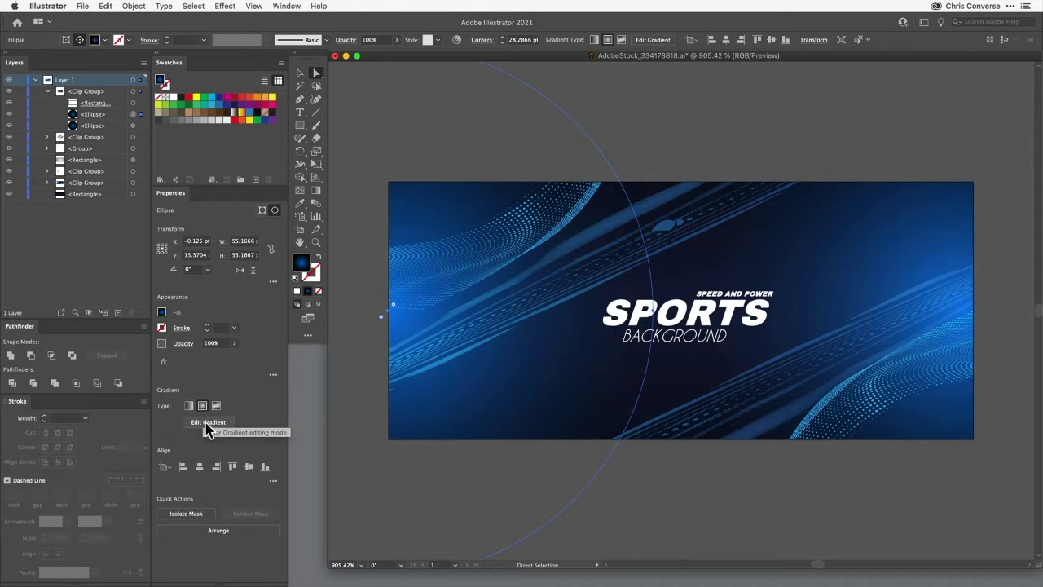
click(207, 422)
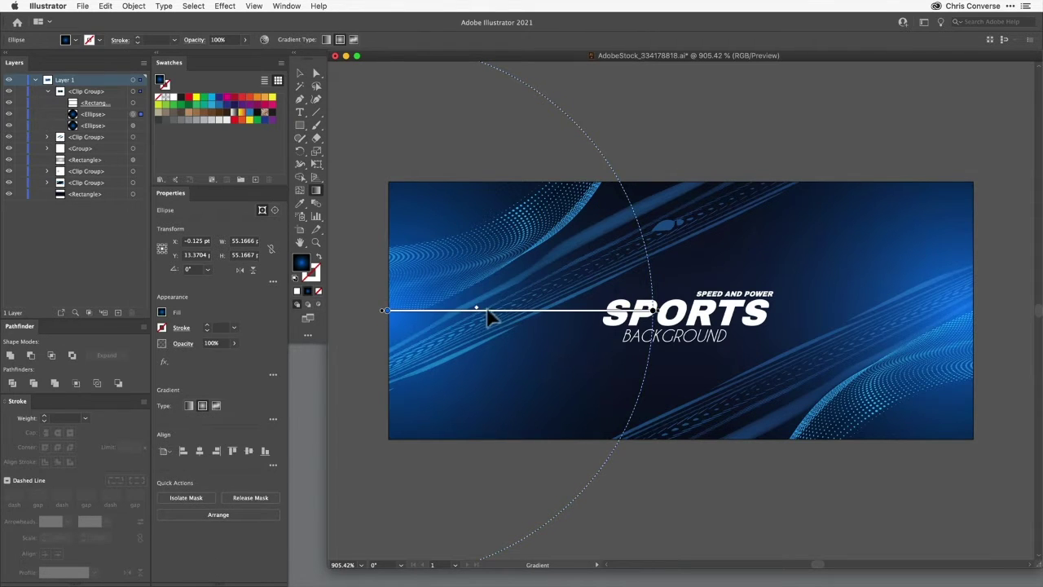
mouse_move(479, 317)
mouse_down()
mouse_move(570, 318)
mouse_move(430, 316)
mouse_up()
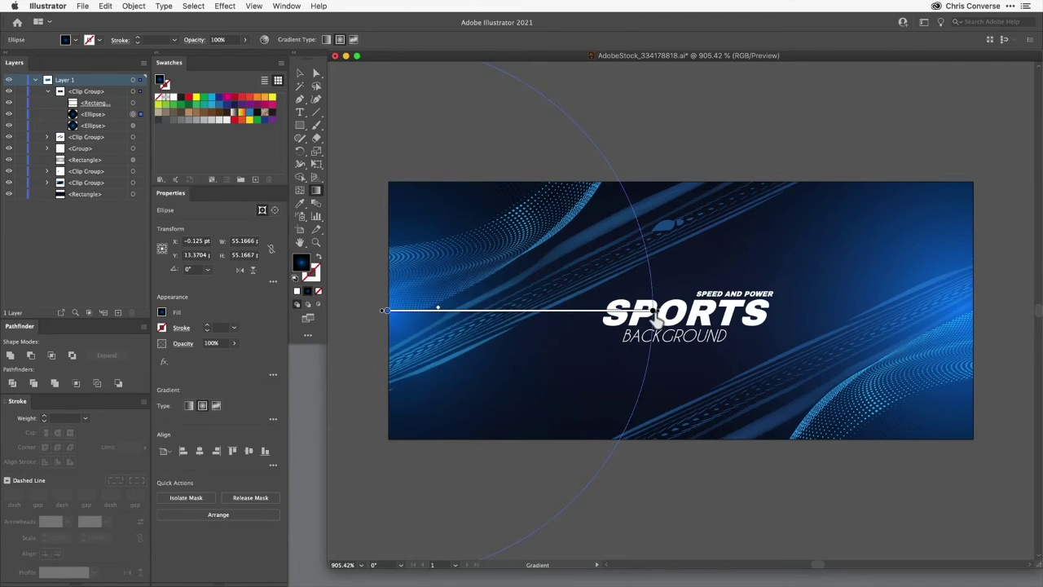
mouse_move(534, 311)
mouse_down()
mouse_move(570, 310)
mouse_move(561, 311)
mouse_up()
drag(421, 308, 472, 308)
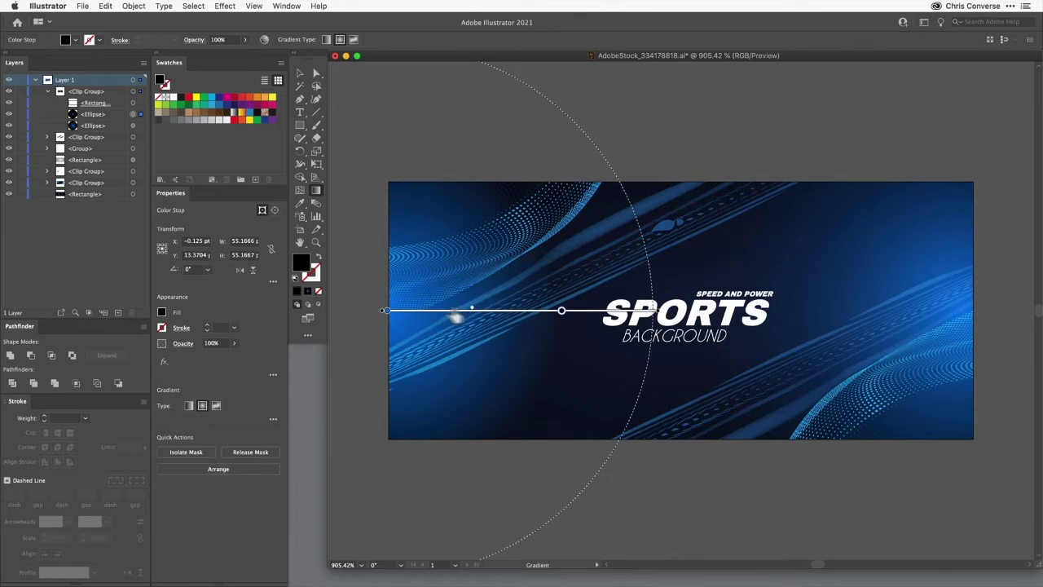
Move the blue stop of the left ellipse's radial gradient outward to enlarge the bright center
drag(387, 313, 424, 312)
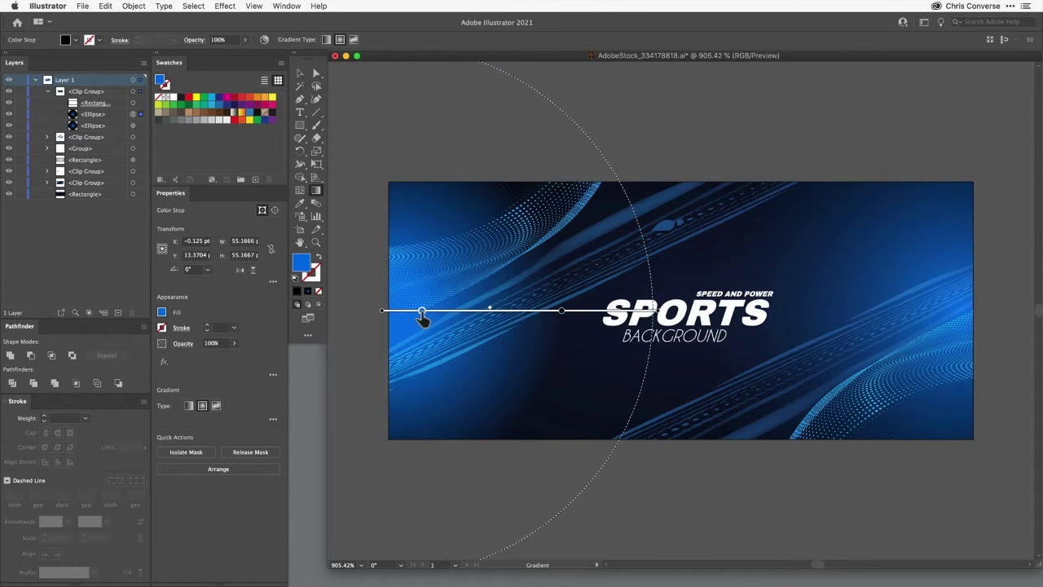
click(421, 312)
Open the Altura Athletics library and auto-generate groups for its items
click(287, 6)
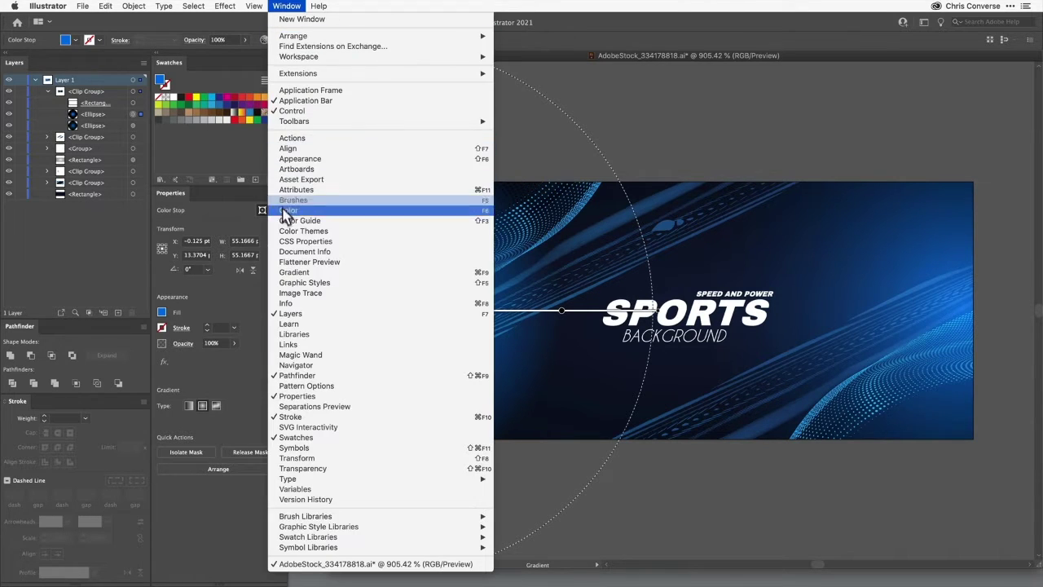
click(287, 335)
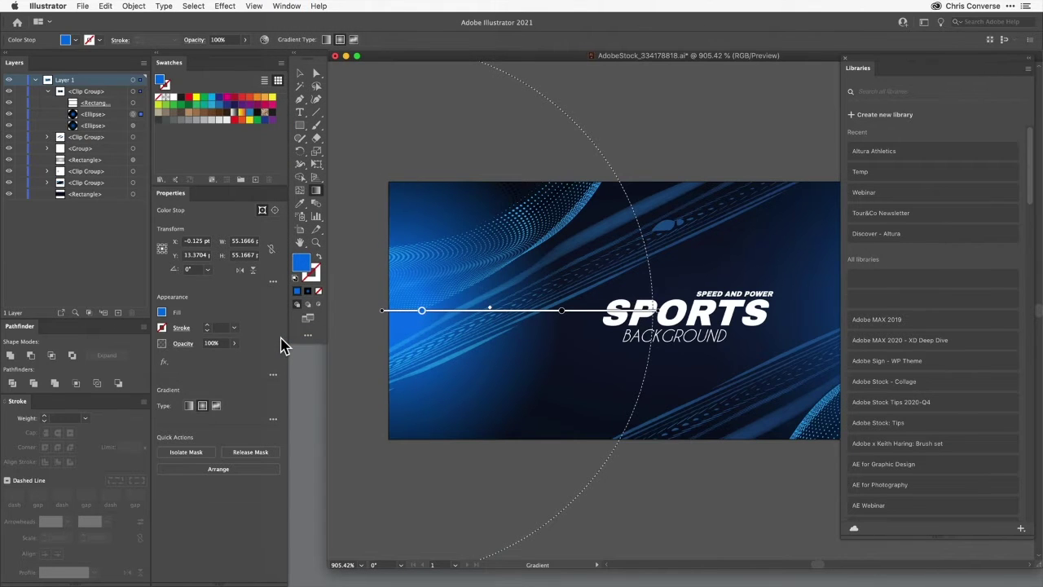
click(880, 152)
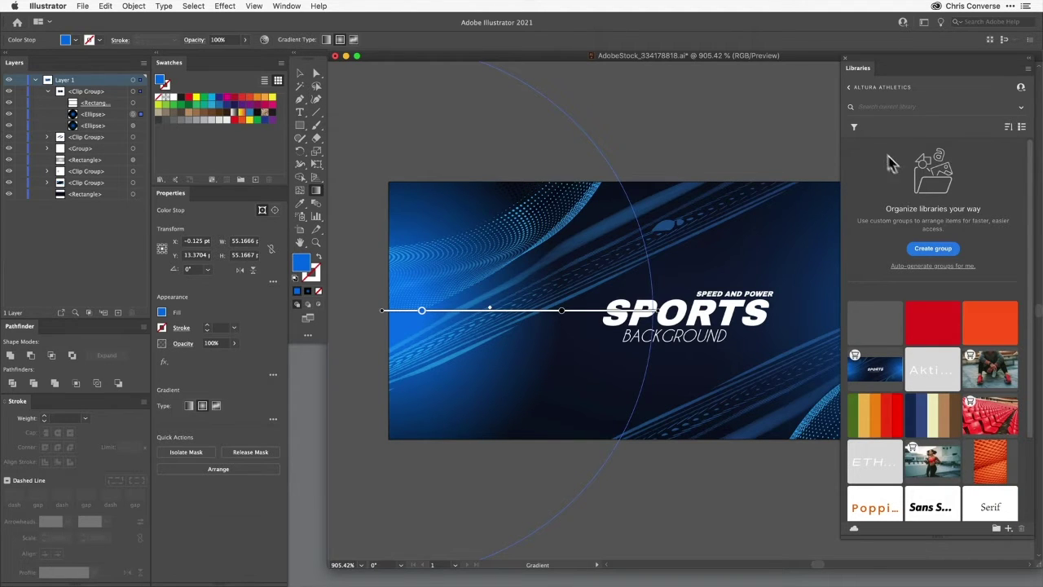
mouse_move(1034, 232)
mouse_down()
mouse_move(1031, 314)
mouse_move(1030, 220)
mouse_move(1035, 350)
mouse_move(1035, 225)
mouse_up()
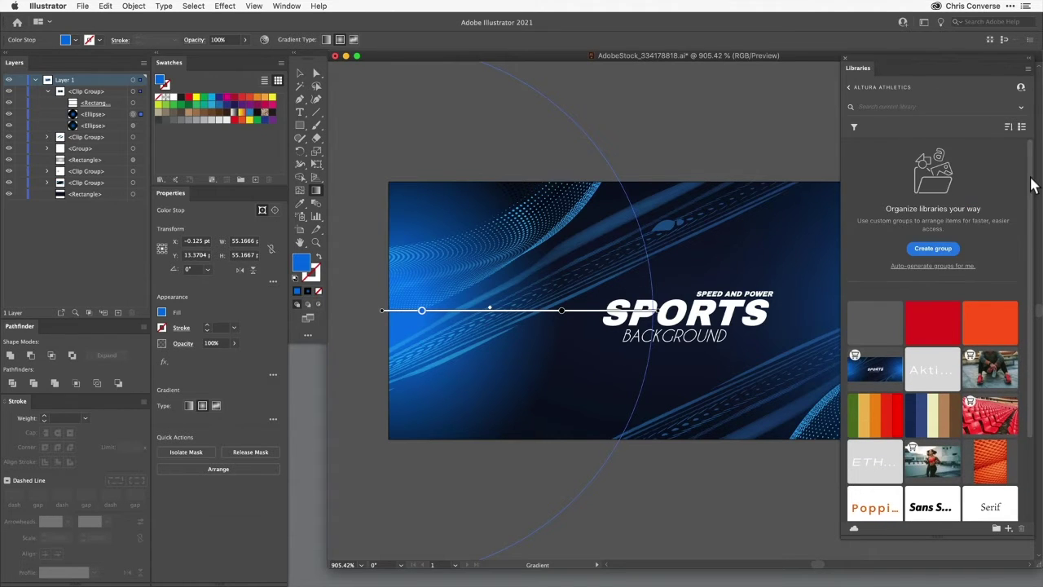
click(928, 267)
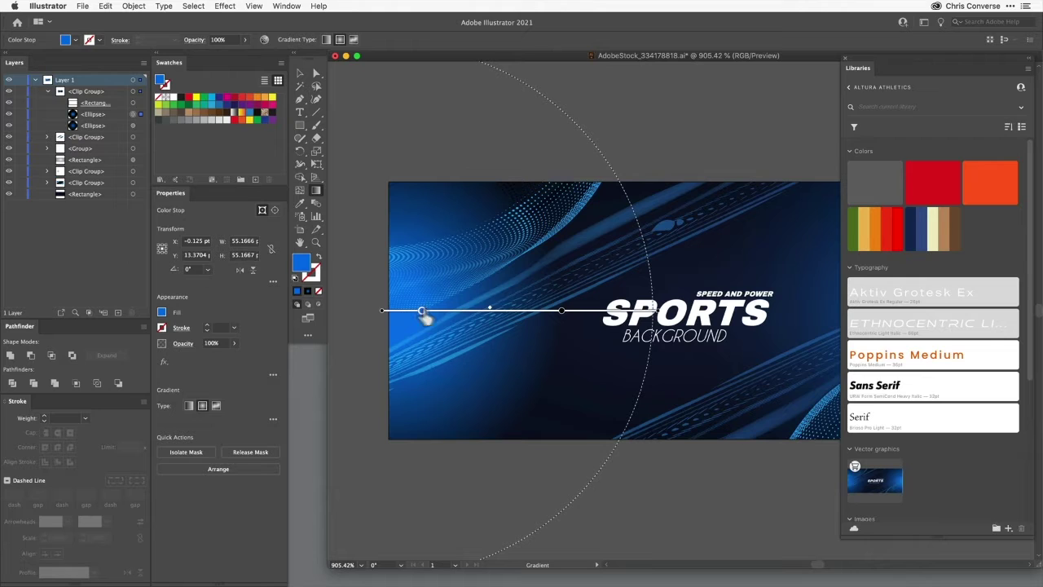
Apply library red #E51A1A to the ellipse gradient's inner stop and orange #FF5D18 to the outer one, with the red stop shifted slightly outward
click(936, 183)
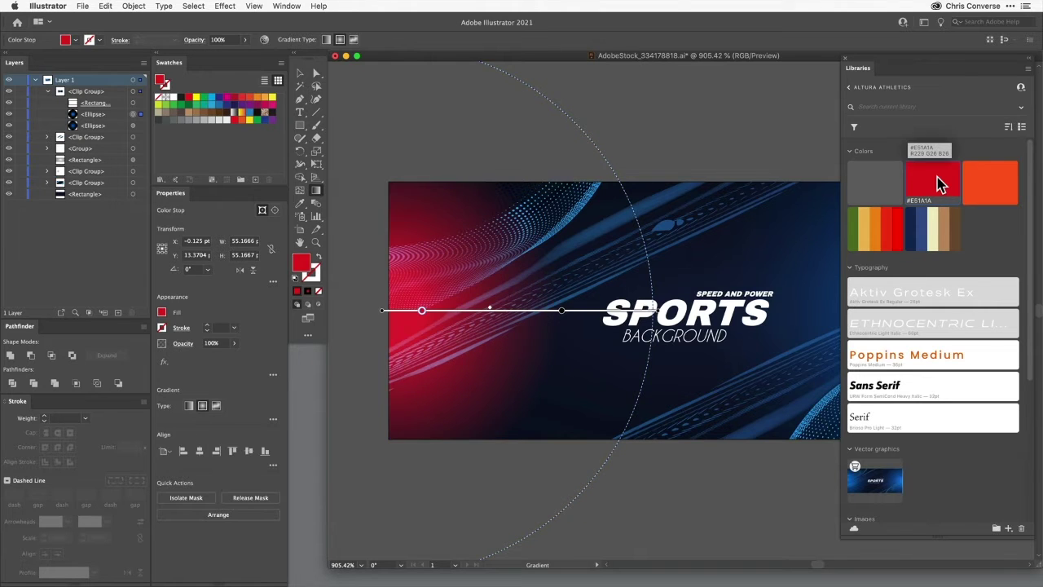
click(563, 313)
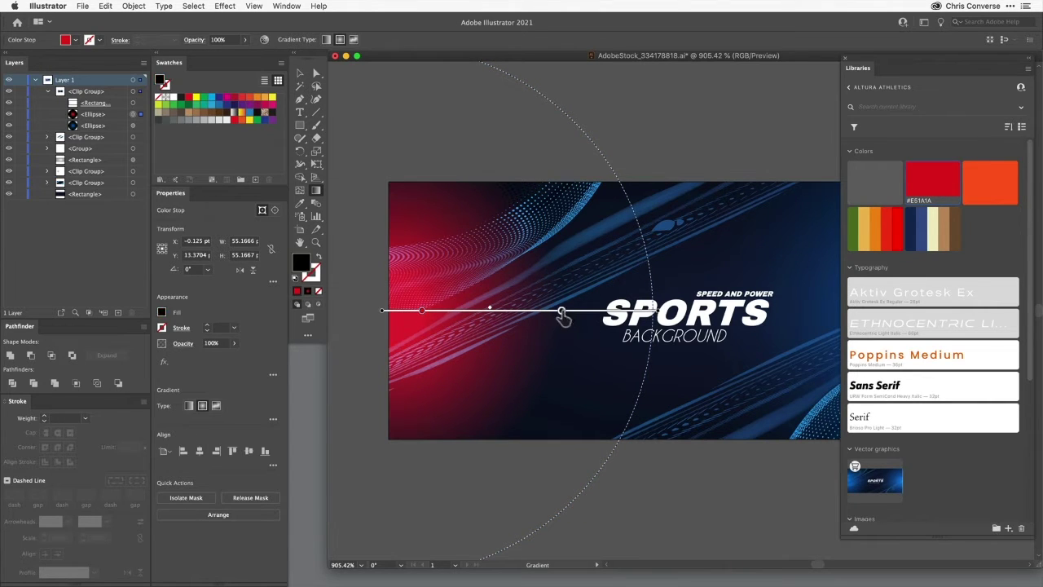
click(990, 182)
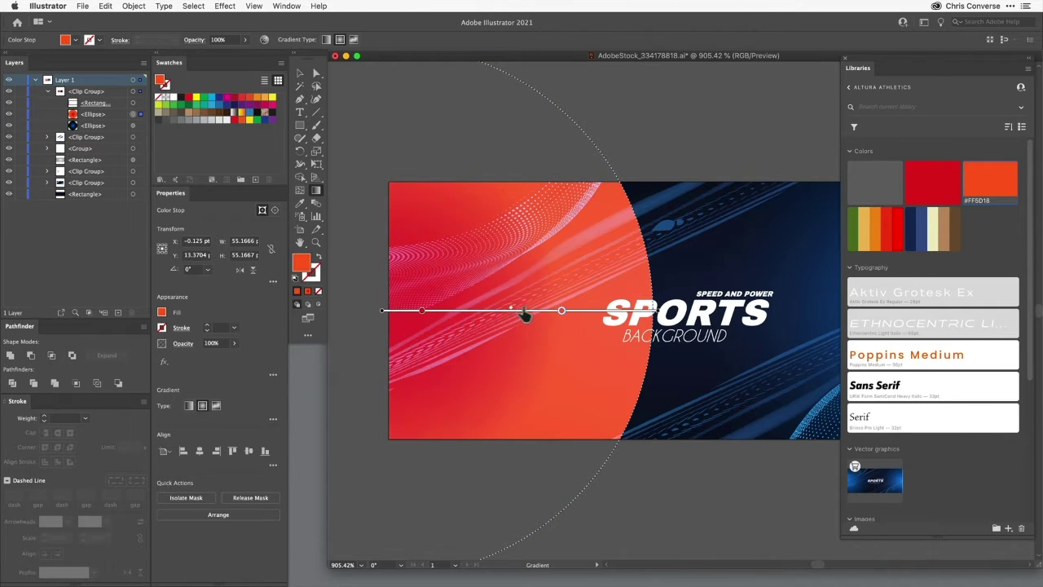
drag(422, 312, 444, 312)
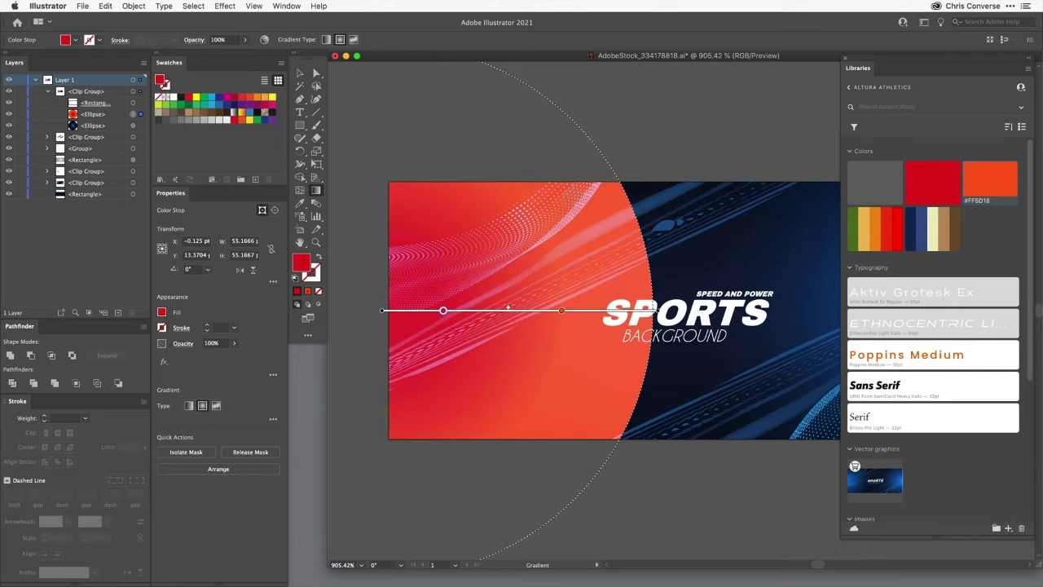
key(v)
click(684, 134)
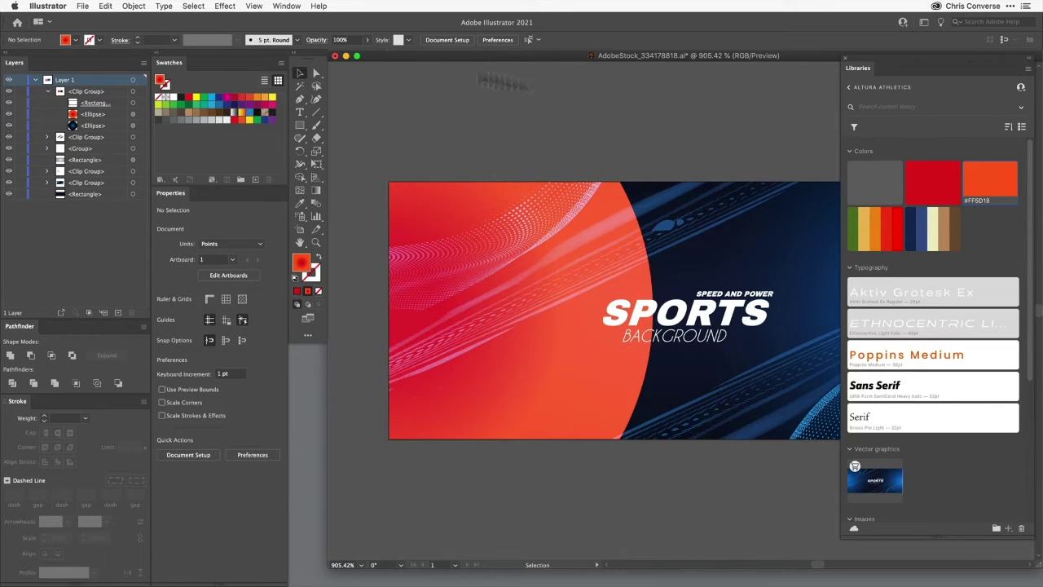
Revert the sports background document to its last saved version
click(83, 6)
click(121, 156)
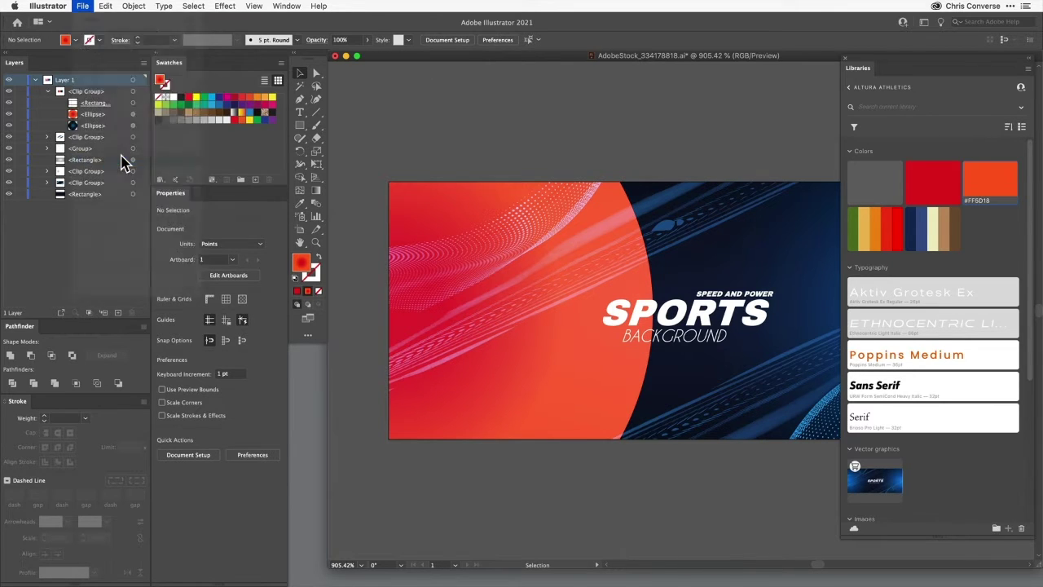
click(607, 321)
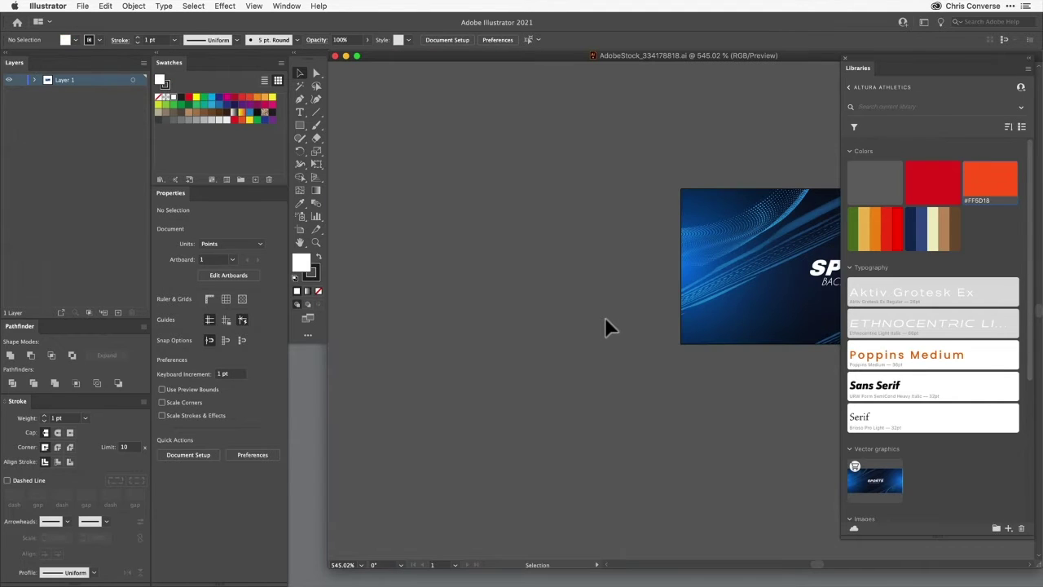
Delete the "SPORTS BACKGROUND" text group from the middle of the artwork
key(super+0)
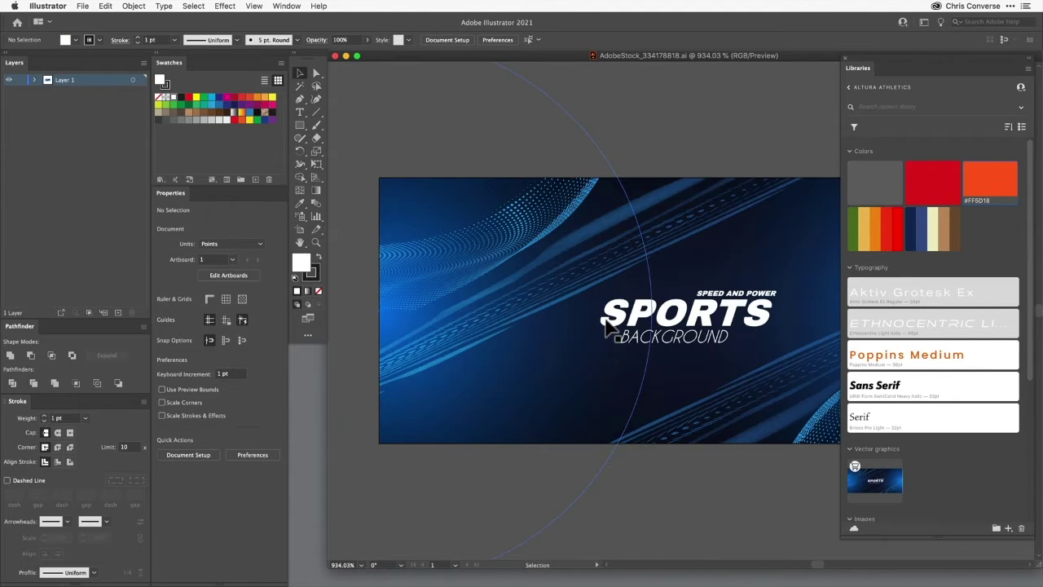
key(super+minus)
drag(704, 308, 621, 251)
click(602, 257)
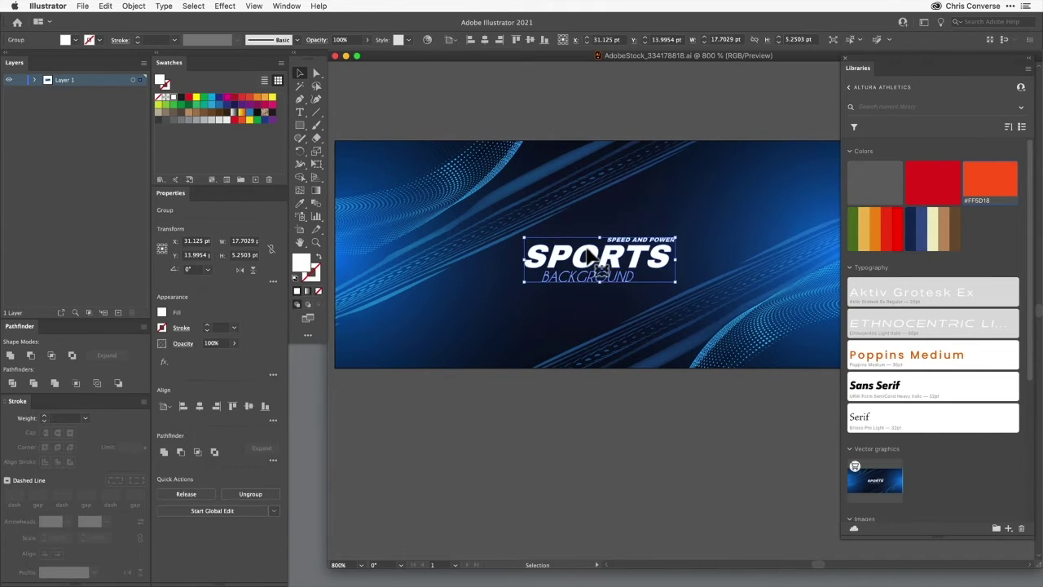
key(Delete)
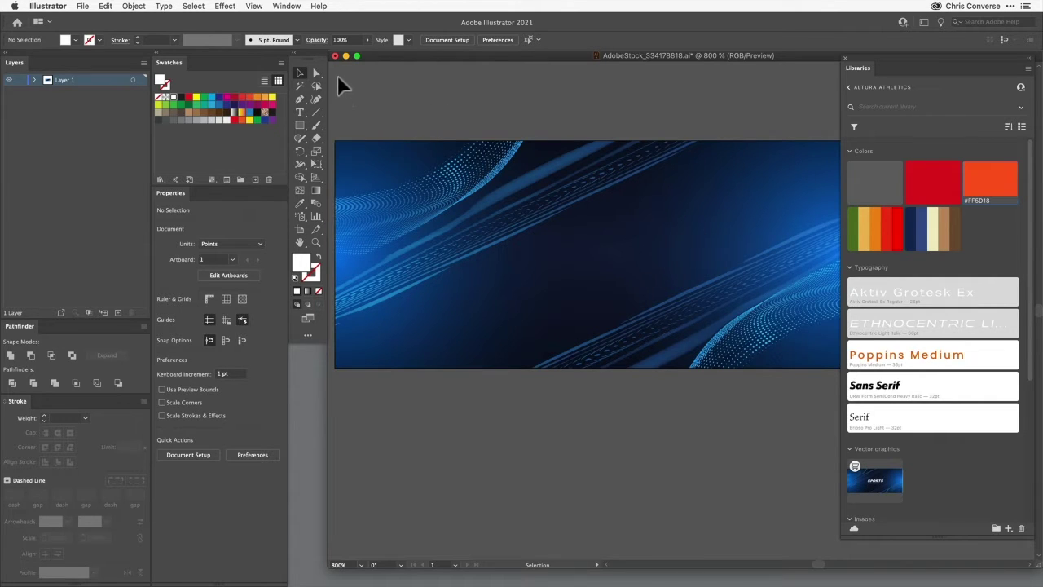
Expand Layer 1 and its lower two clip groups to check their contents, and select all of the layer's artwork
key(super+a)
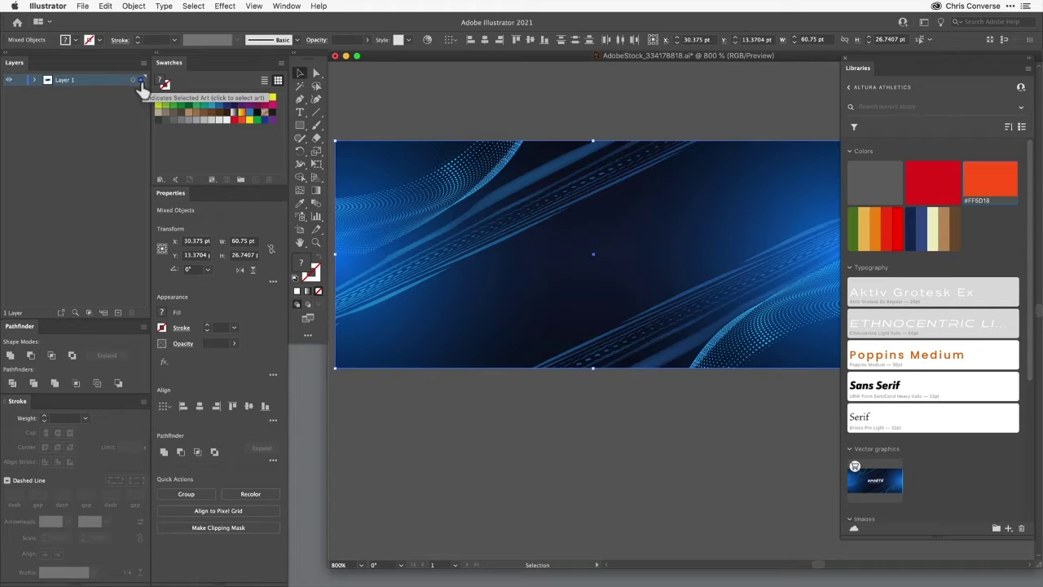
click(35, 80)
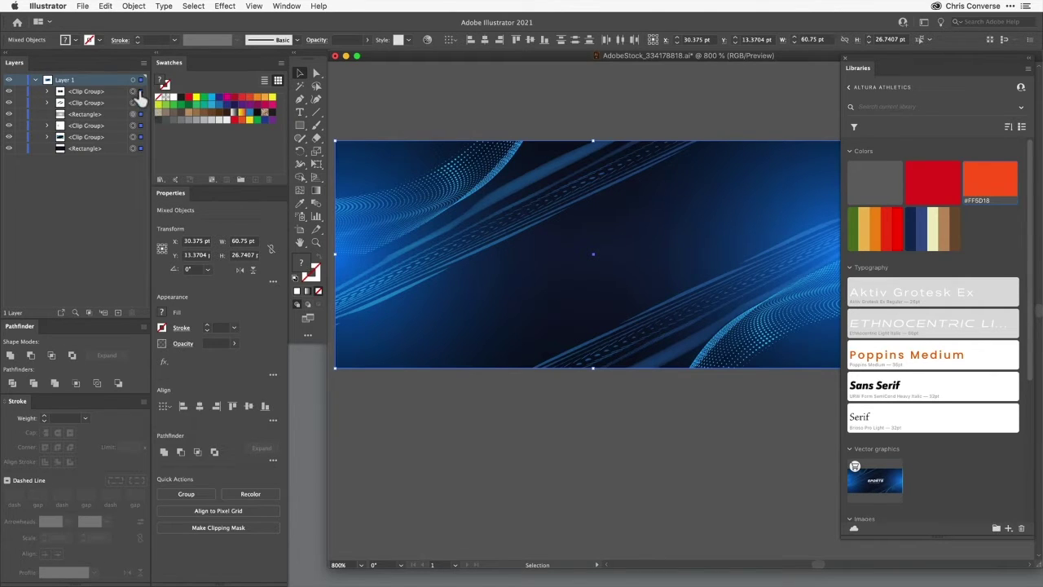
click(47, 126)
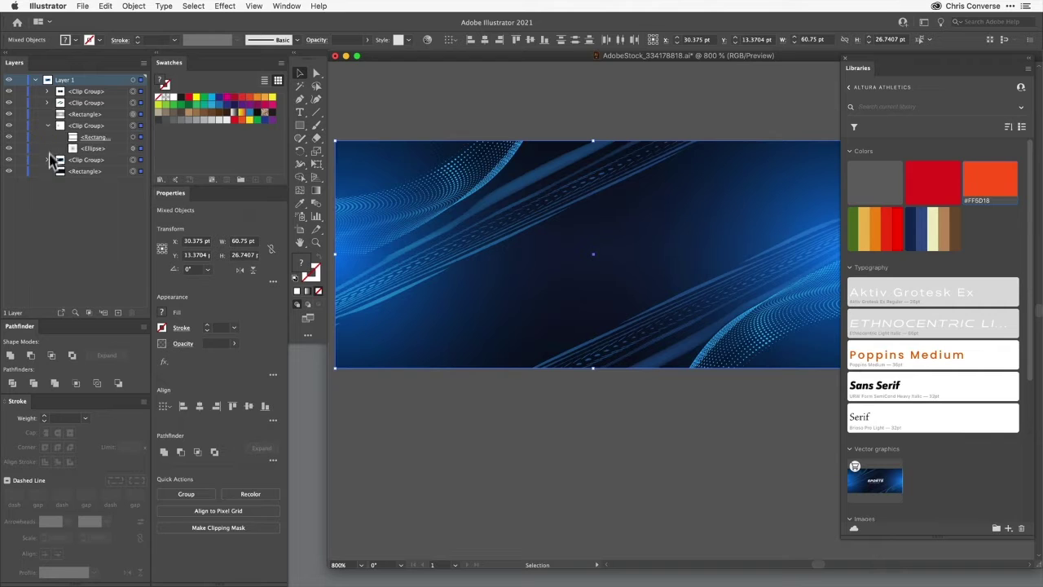
click(48, 161)
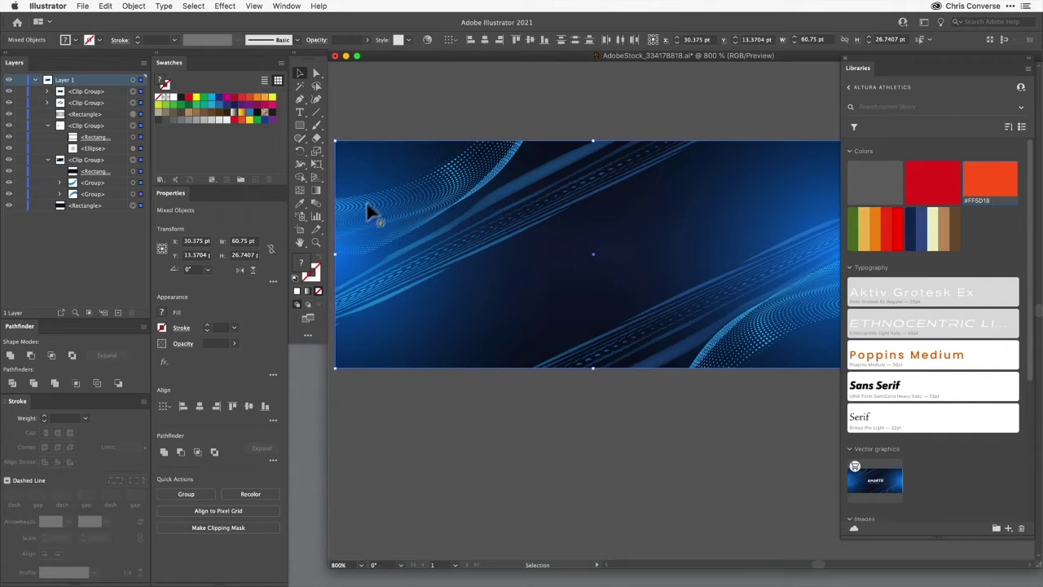
click(133, 149)
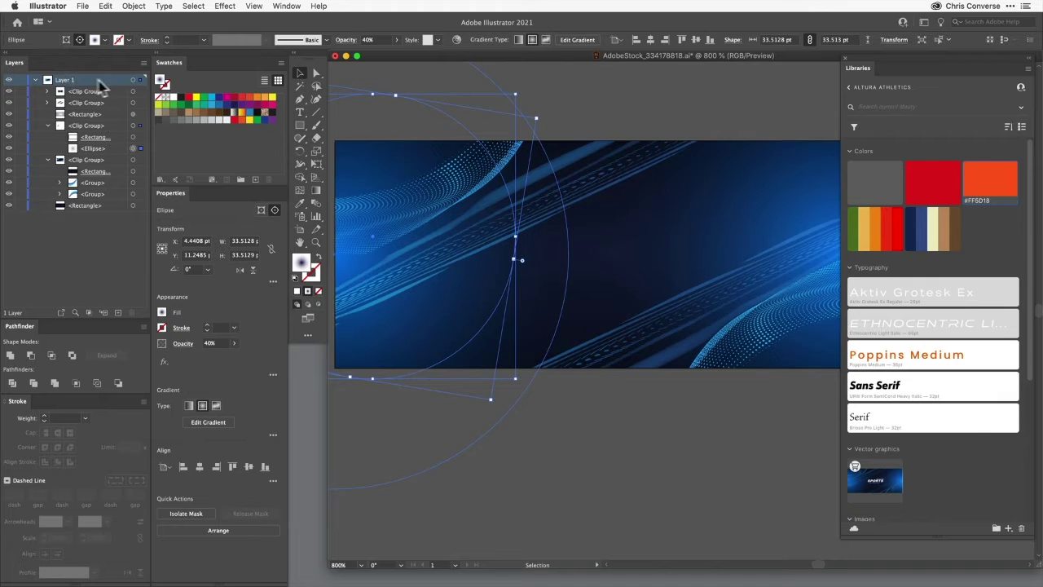
click(140, 81)
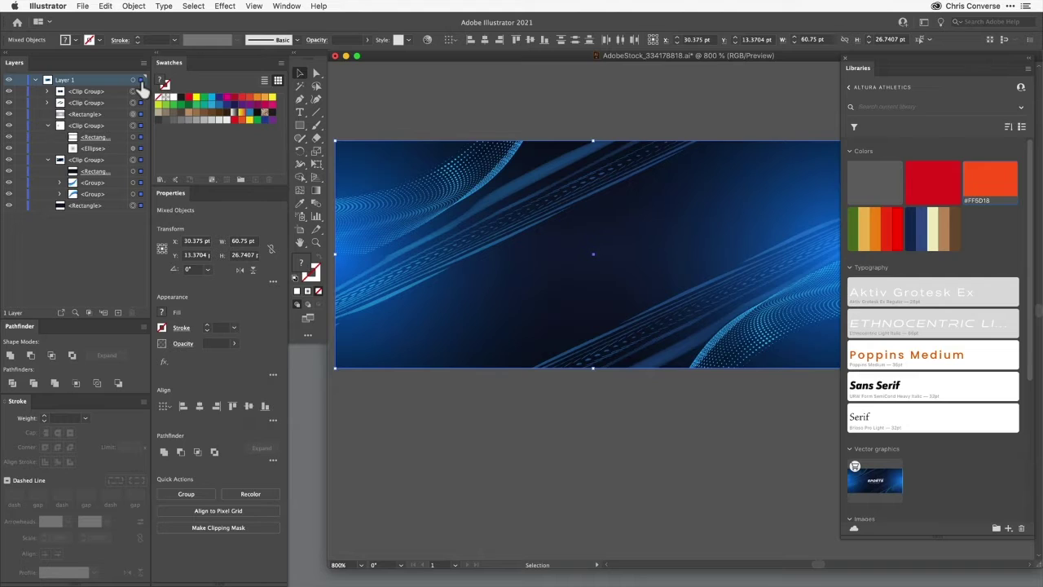
Try recoloring the whole artwork with linked harmony colors, rotating the hues from blue through green and yellow to orange
click(426, 42)
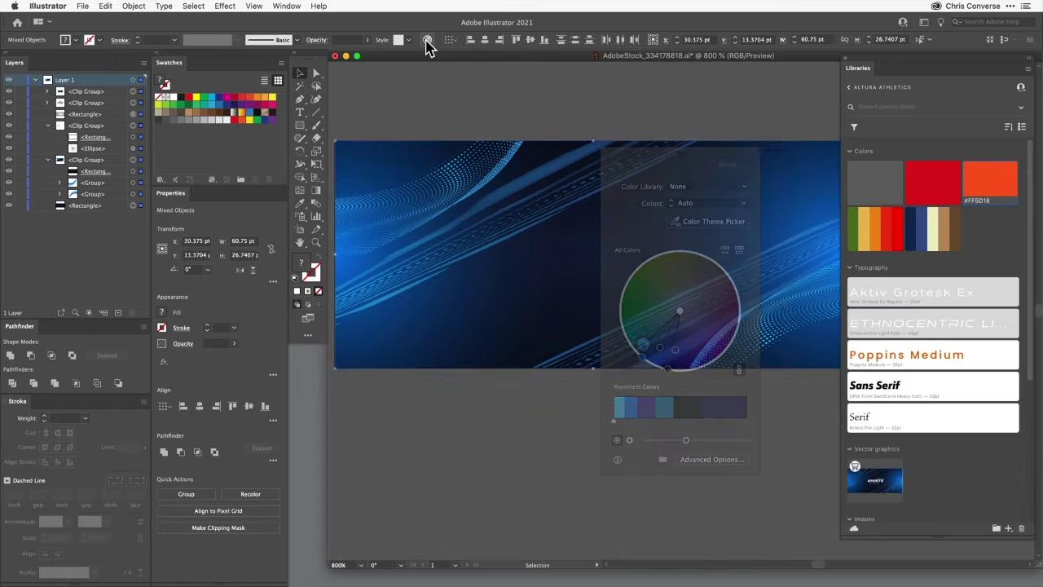
drag(664, 163, 470, 203)
click(480, 445)
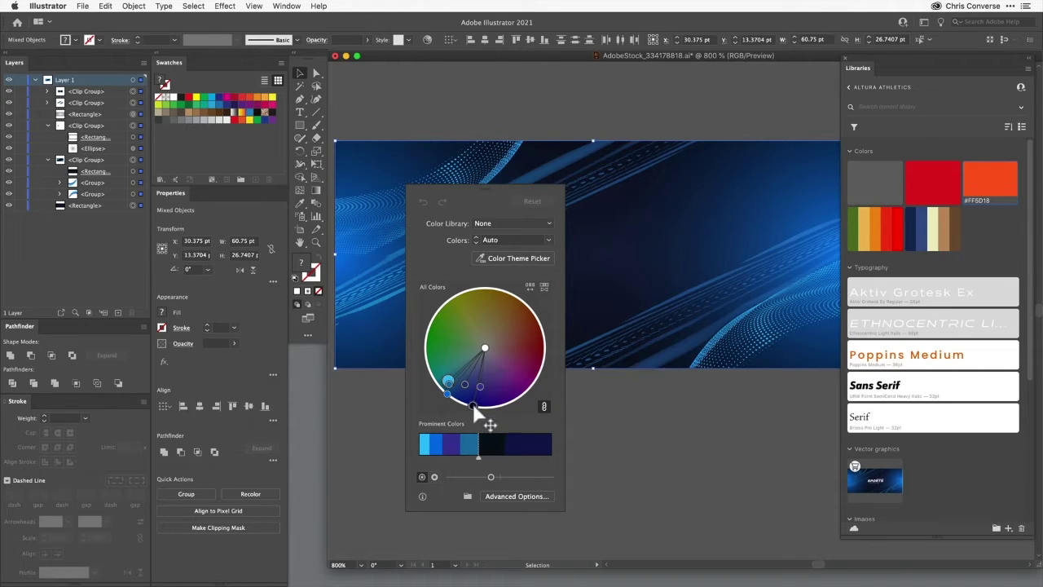
drag(472, 403, 434, 389)
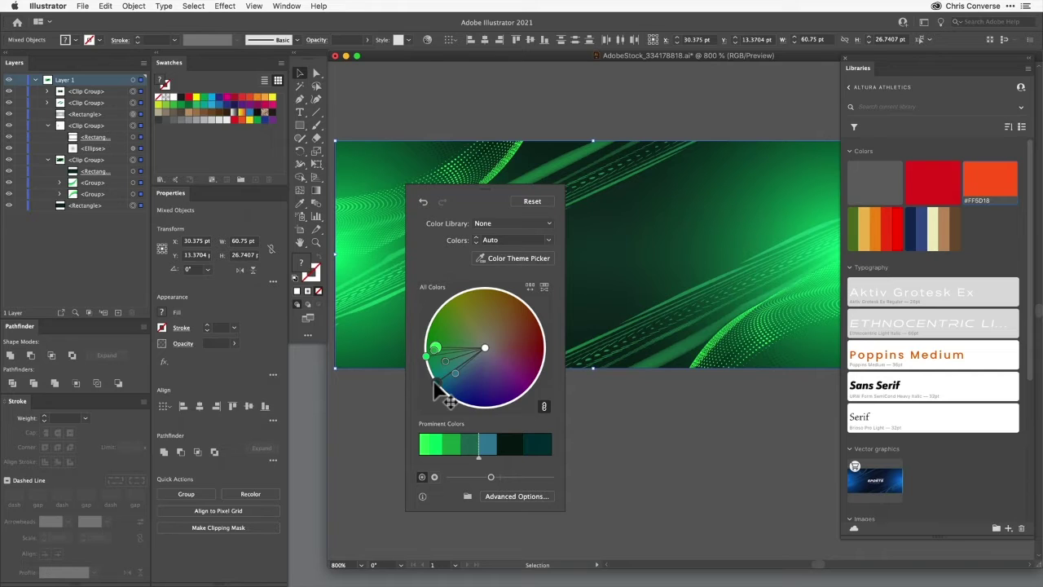
drag(435, 383, 473, 302)
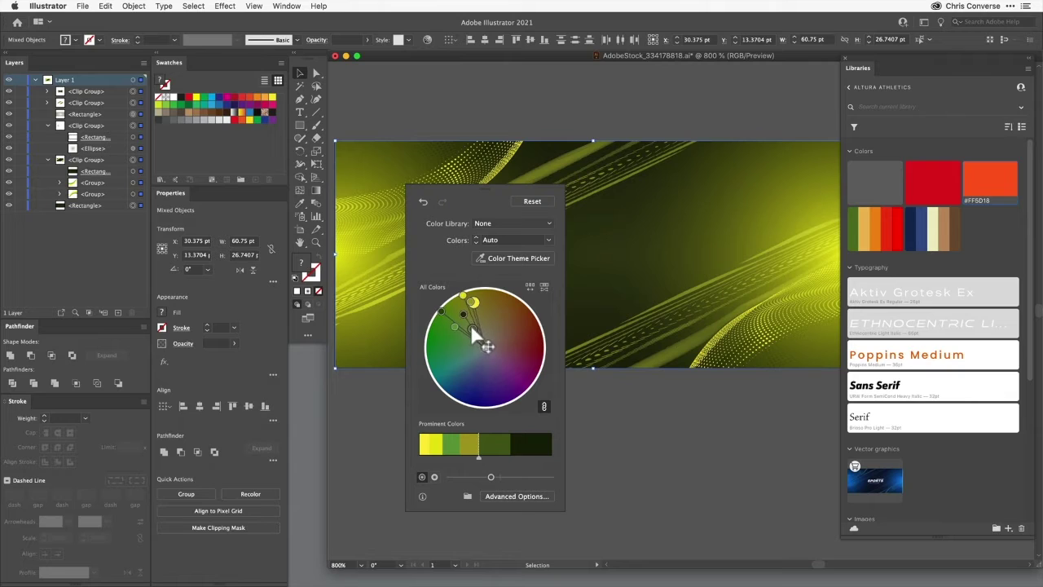
mouse_move(476, 336)
mouse_down()
mouse_move(459, 339)
mouse_move(468, 298)
mouse_move(477, 324)
mouse_move(511, 319)
mouse_up()
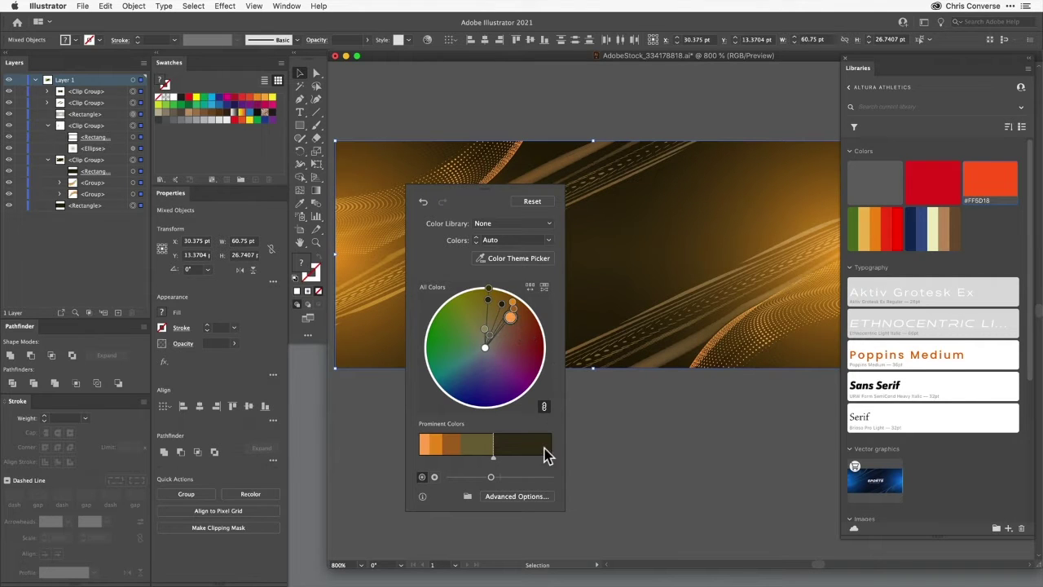
In the advanced recolor options, browse the harmony rules, shift the linked colors to red at H 9.18, S 62, B 100, and cancel the recoloring
click(516, 496)
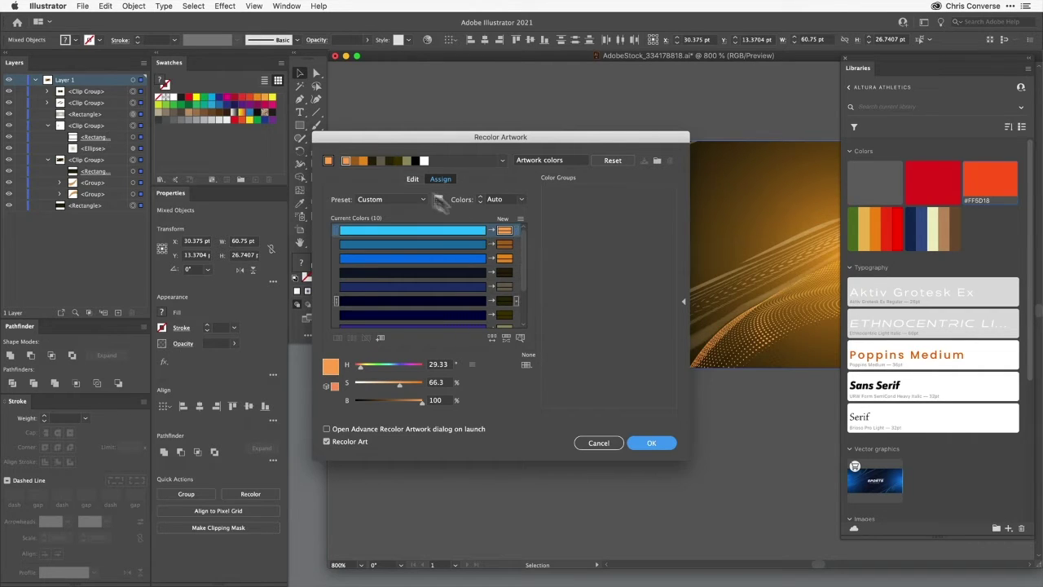
click(414, 180)
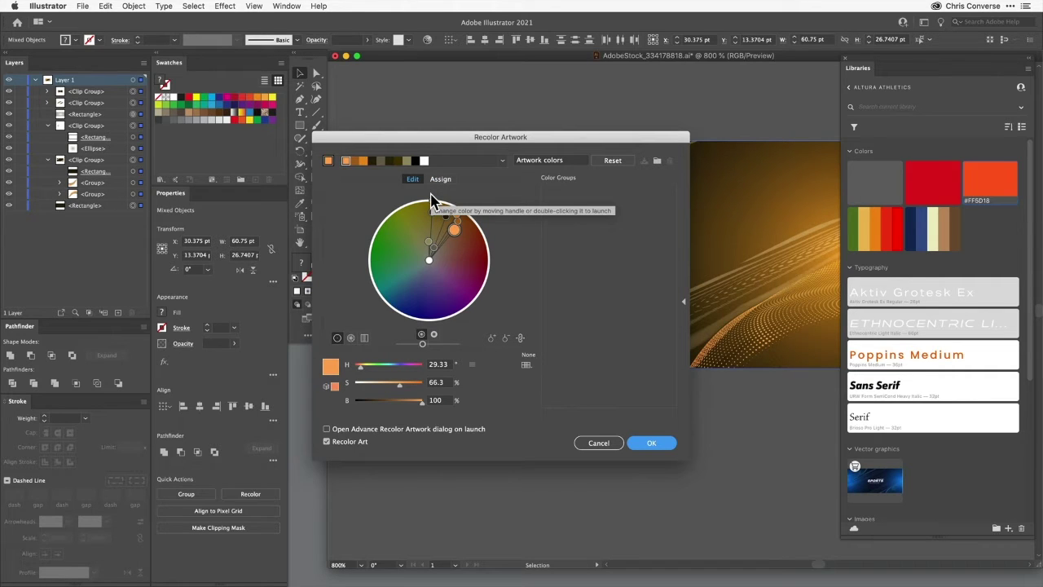
click(501, 163)
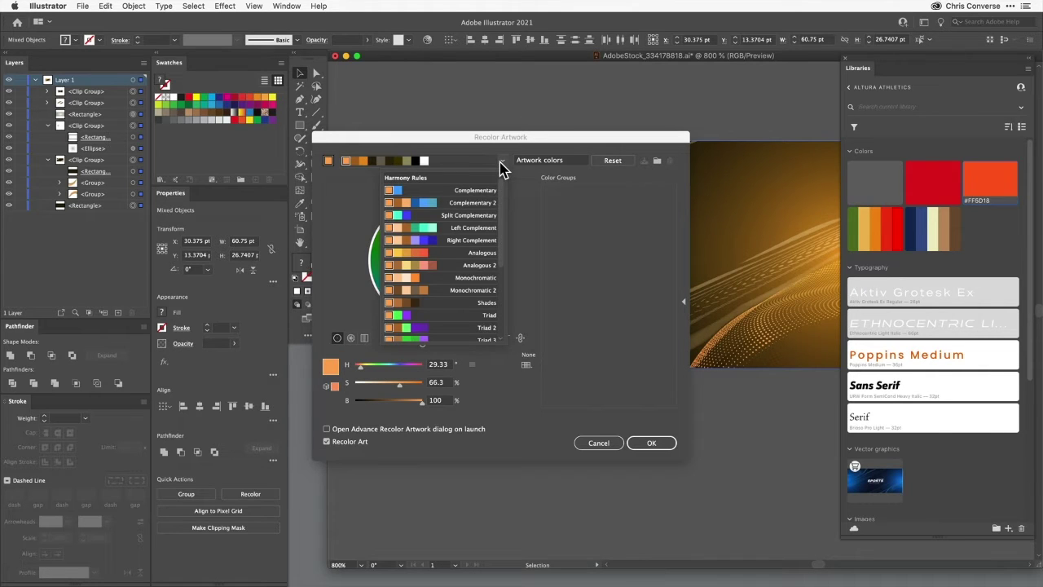
click(522, 197)
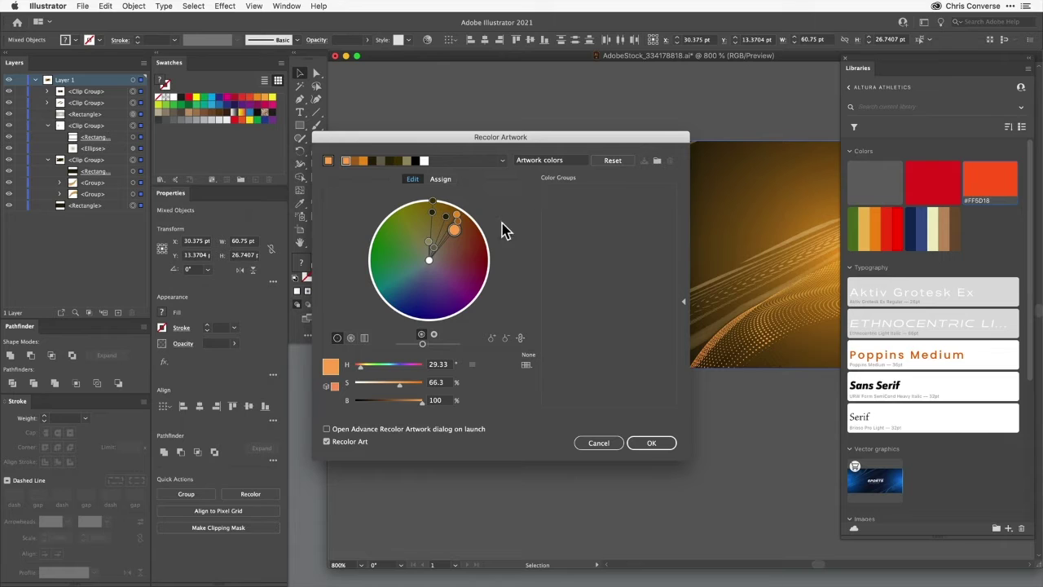
drag(454, 230, 467, 254)
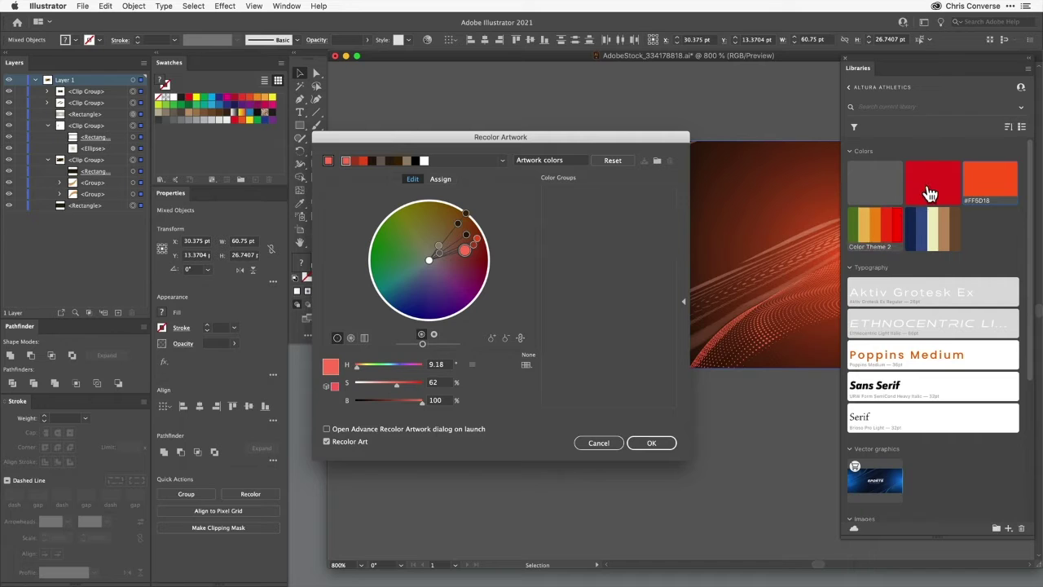
click(597, 443)
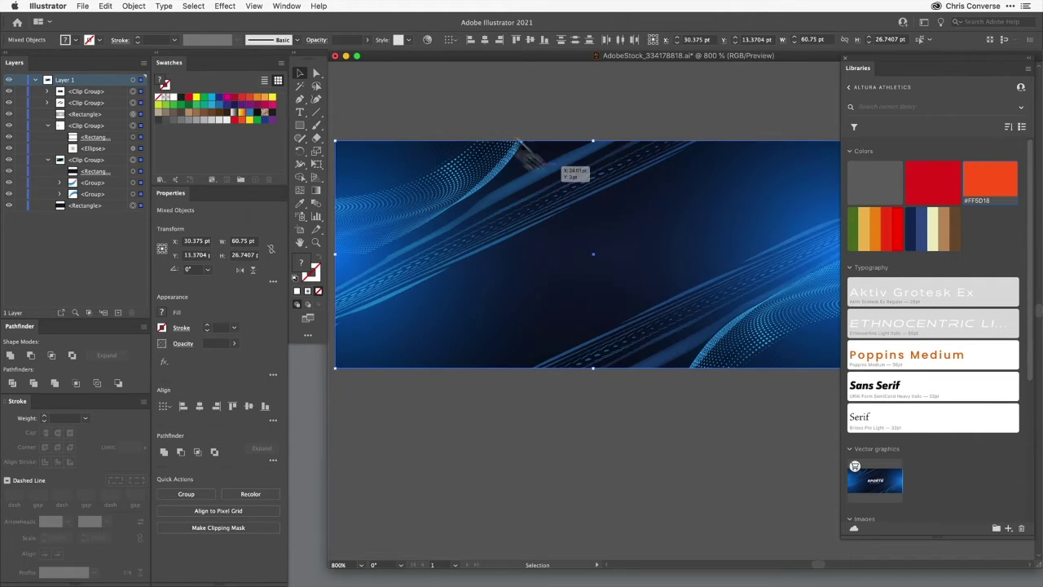
Open recoloring for the artwork, unlink the harmony colors and try shifting one dark color alone toward purple, undoing the shift
click(427, 40)
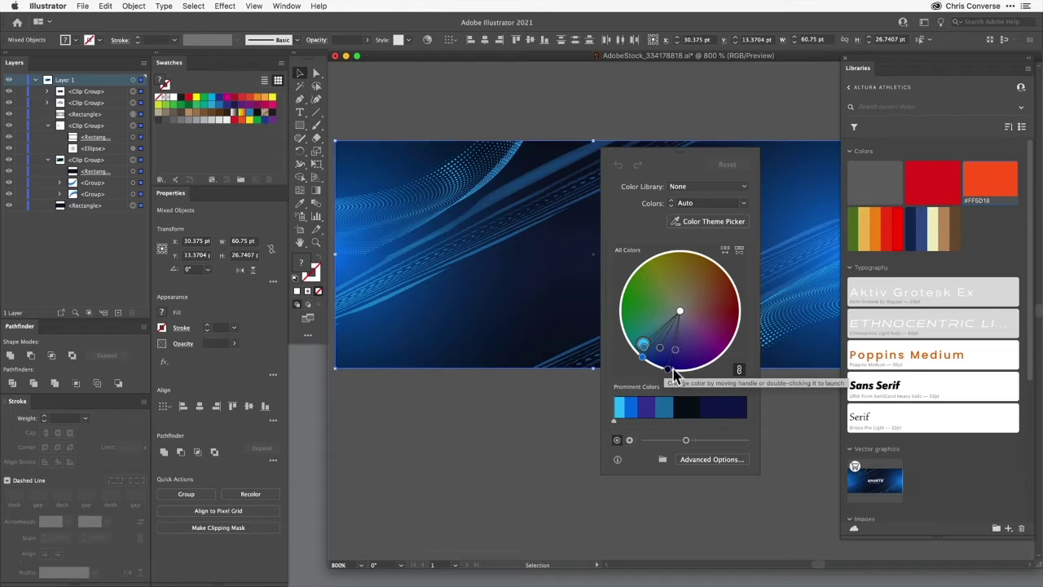
click(739, 374)
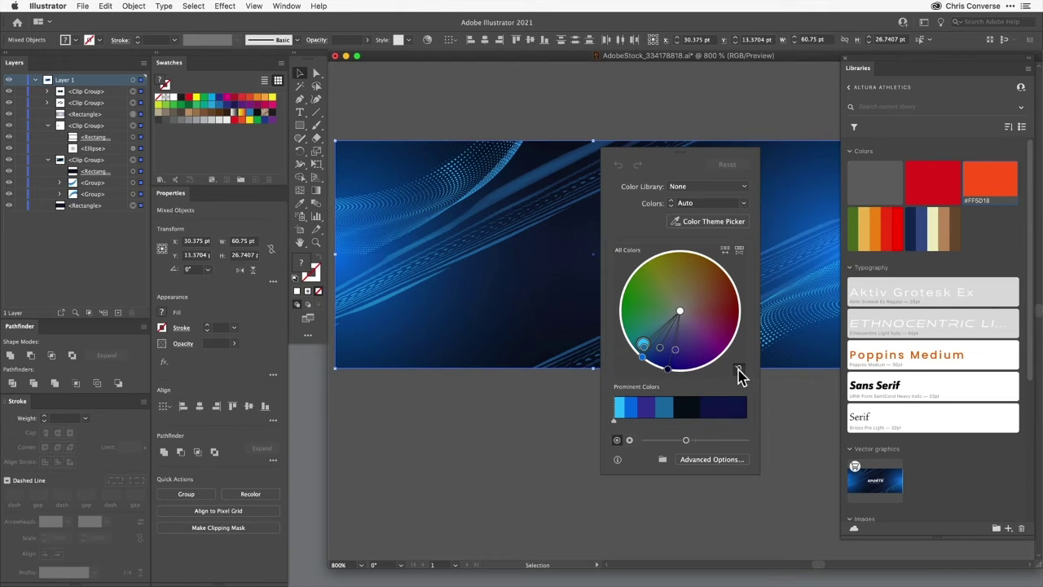
drag(710, 340, 712, 330)
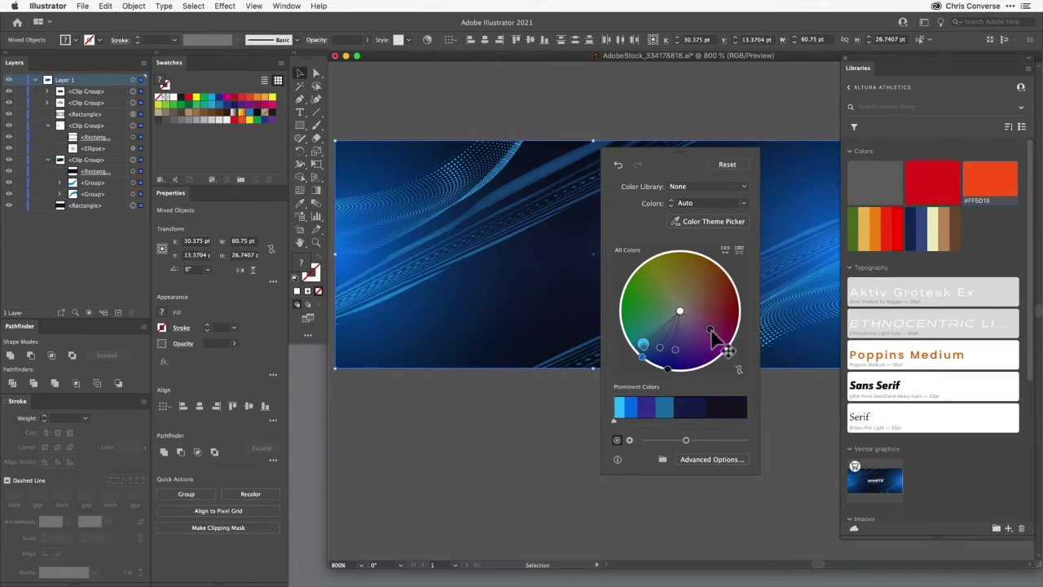
key(super+z)
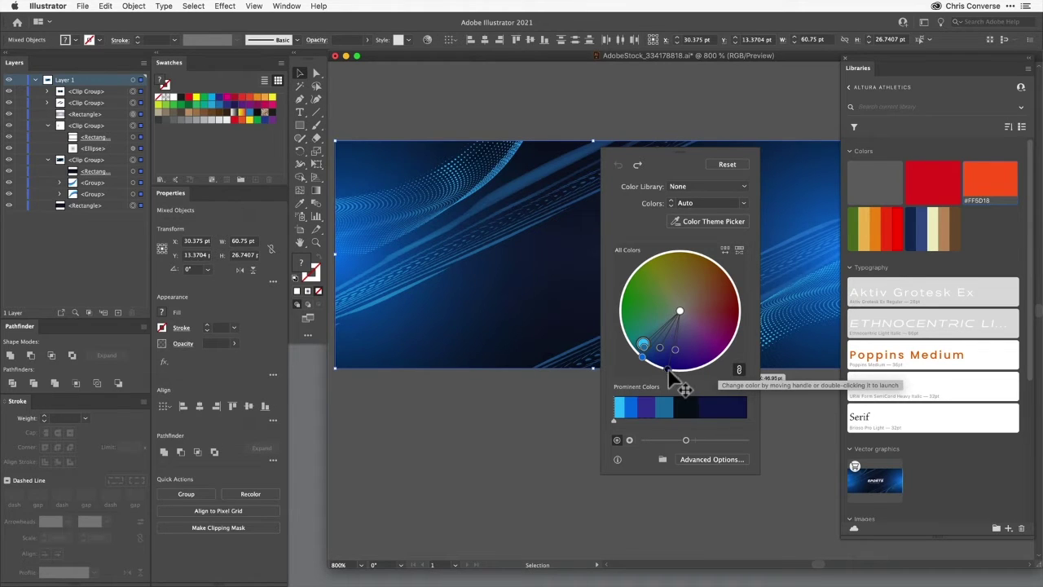
Recolor the whole artwork by shifting the linked harmony colors to red and reducing their saturation slightly
drag(670, 371, 734, 280)
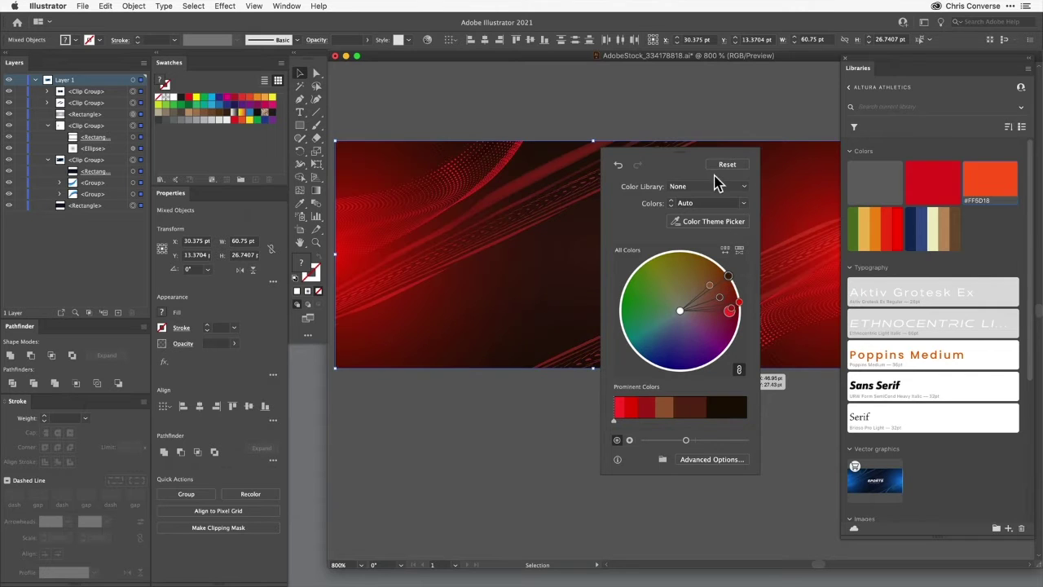
drag(697, 163, 576, 212)
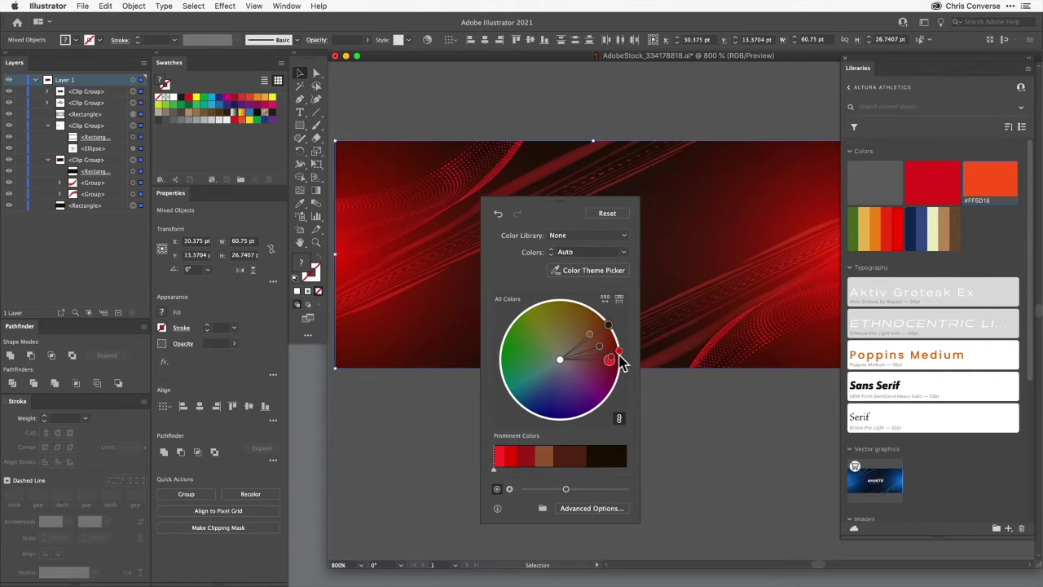
drag(620, 354, 601, 368)
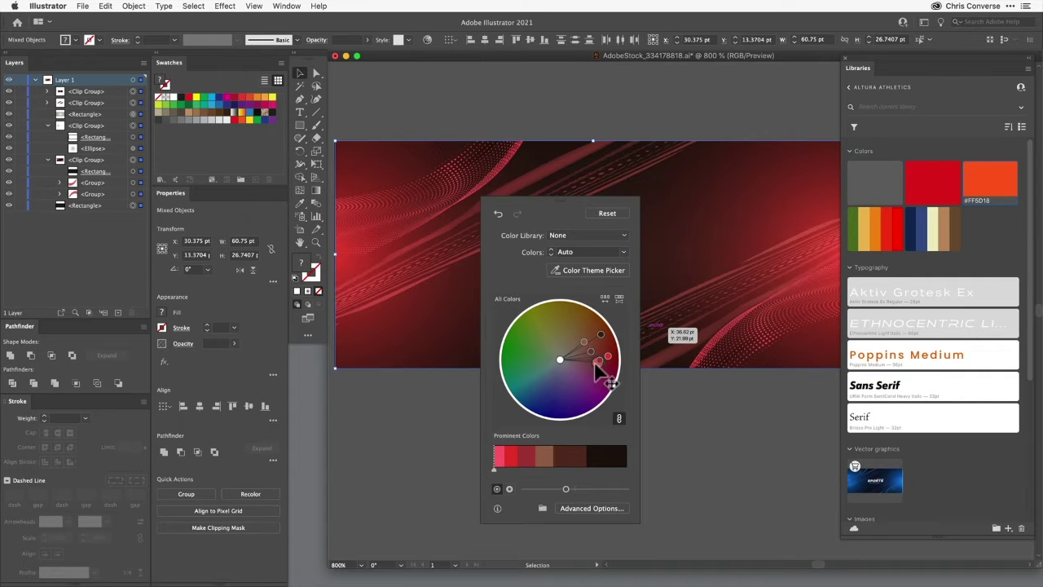
drag(595, 363, 599, 365)
click(709, 401)
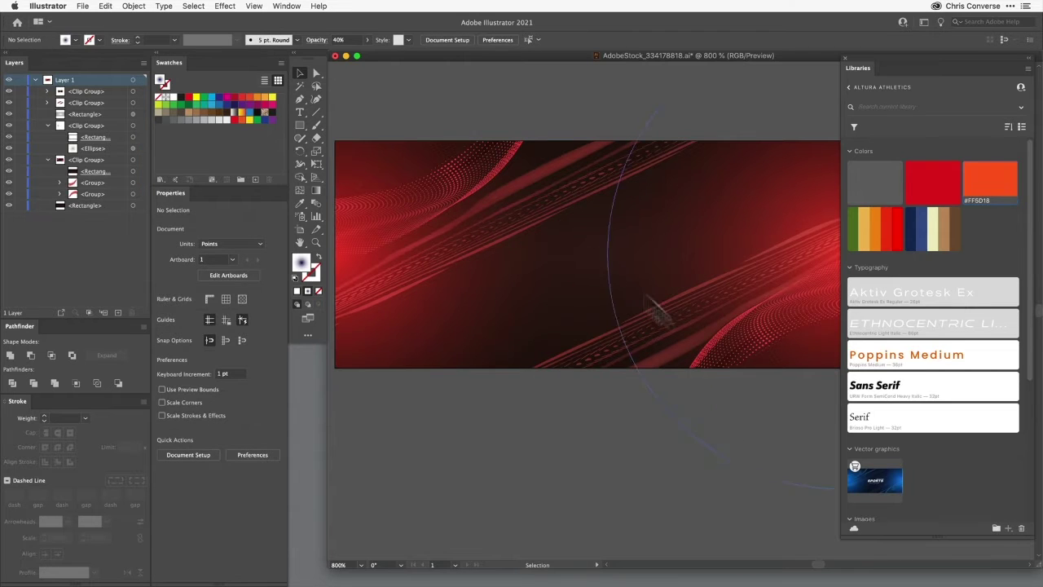
Select all of the red artwork and add it to the vector graphics of the Altura Athletics library
drag(348, 114, 790, 418)
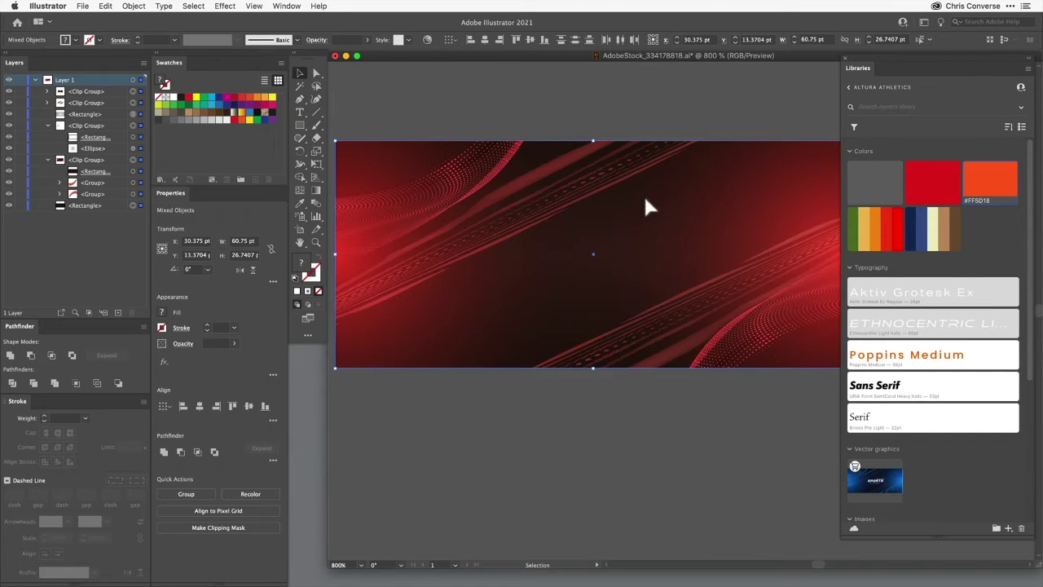
drag(646, 206, 904, 455)
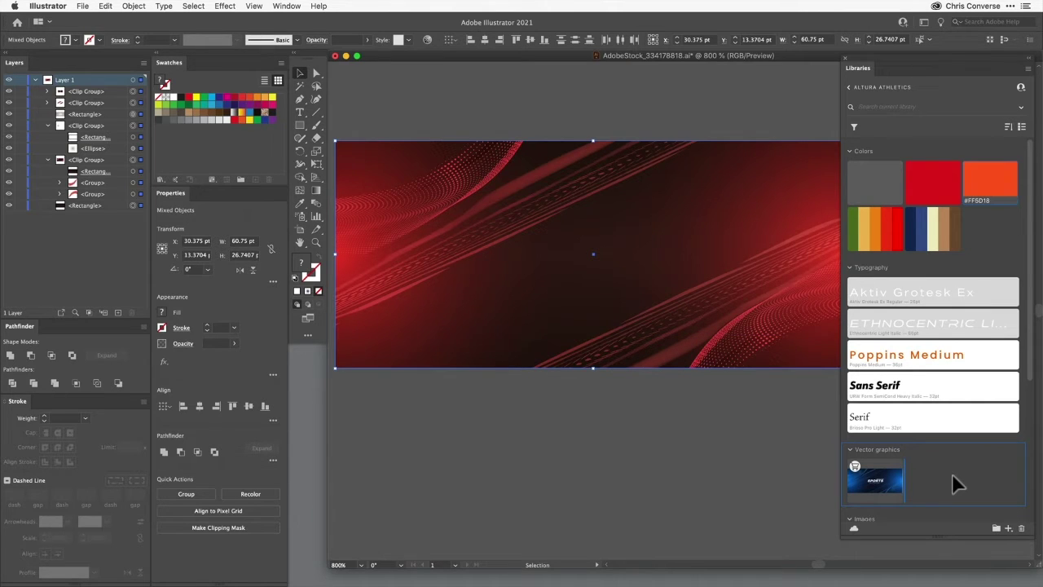
scroll(956, 483, down, 5)
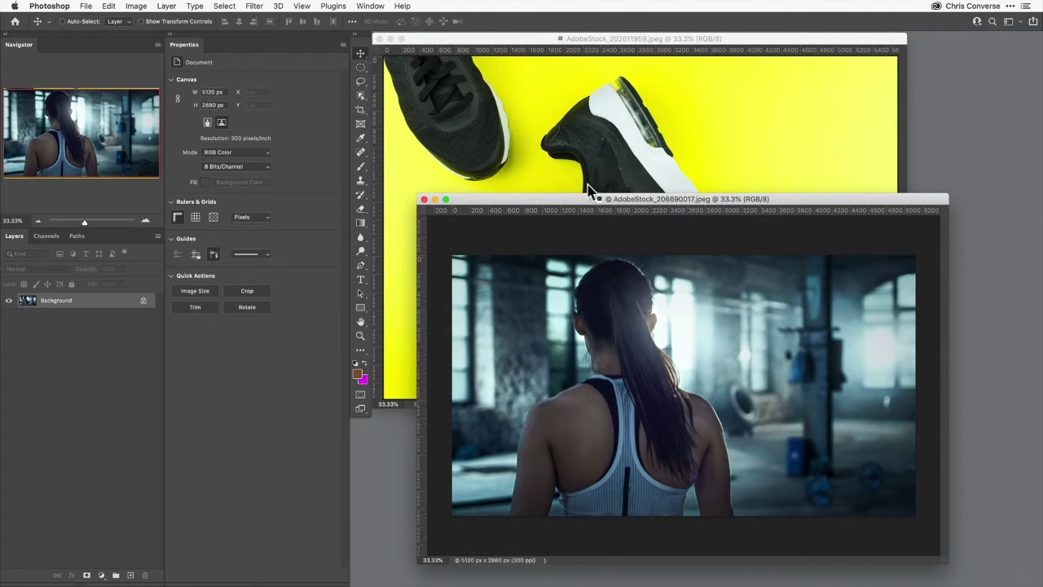
In Photoshop, bring the shoe photo AdobeStock_202611959.jpeg to the front and enlarge its document window
drag(576, 204, 573, 201)
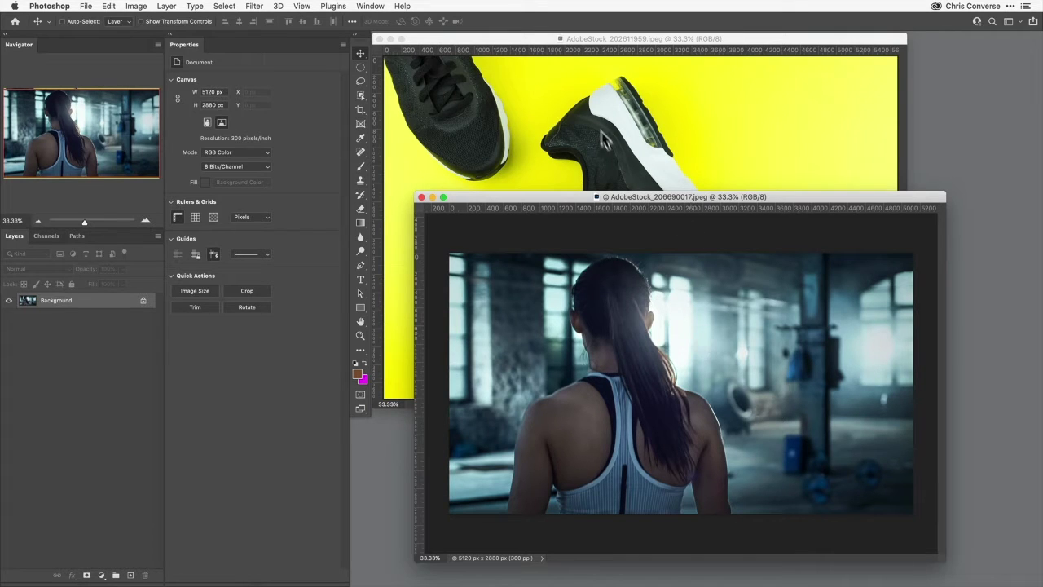
click(547, 65)
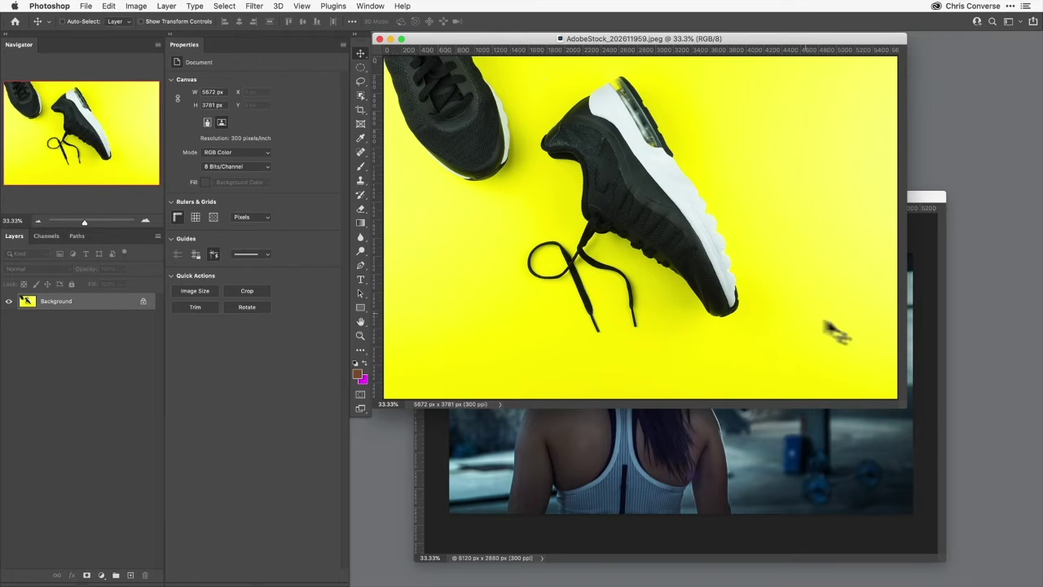
drag(903, 412, 1035, 580)
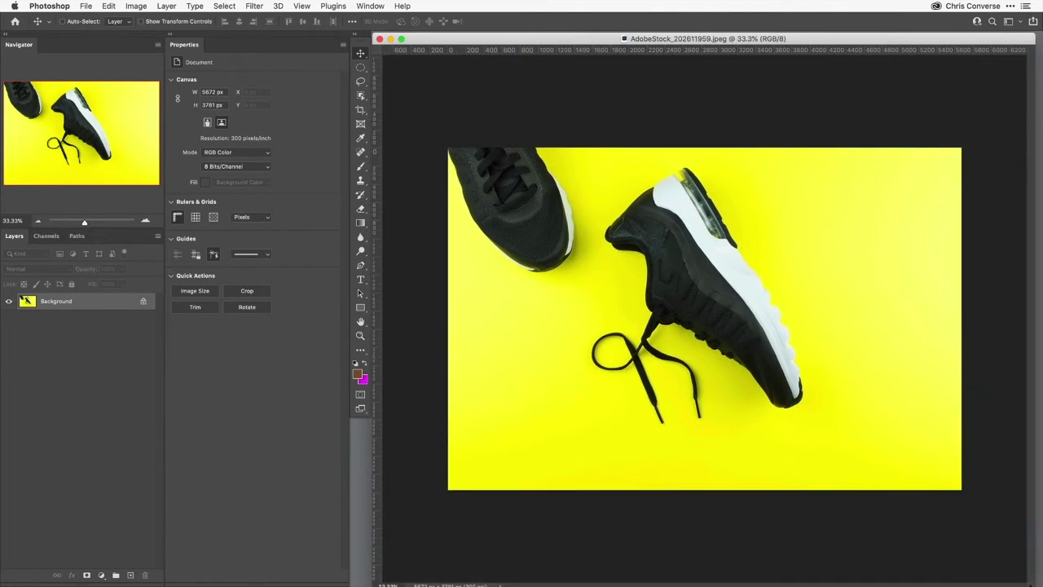
Select the fully visible shoe and its laces with the Object Selection Tool, and open the selection in Select and Mask
click(361, 96)
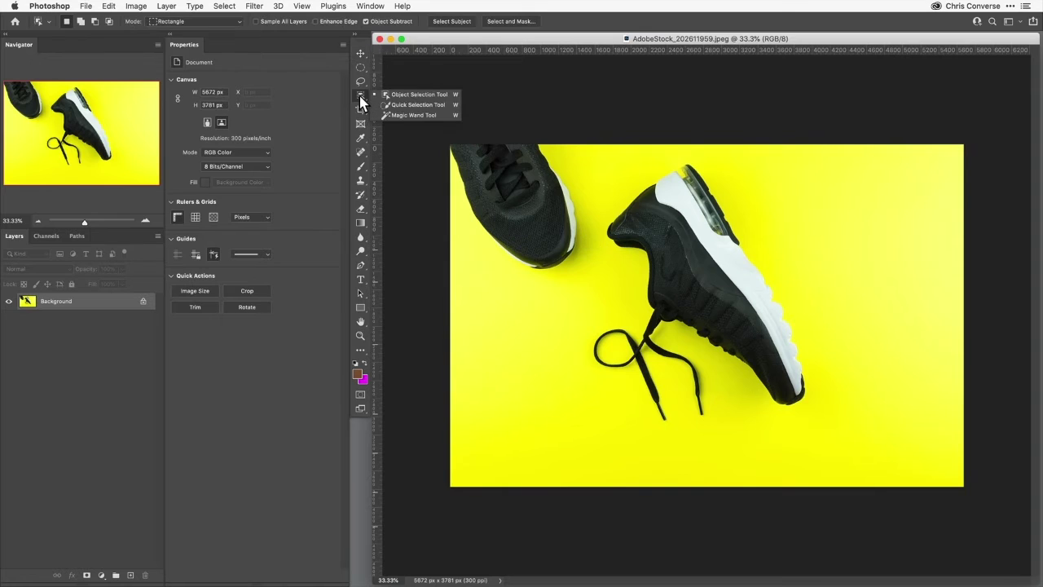
click(418, 105)
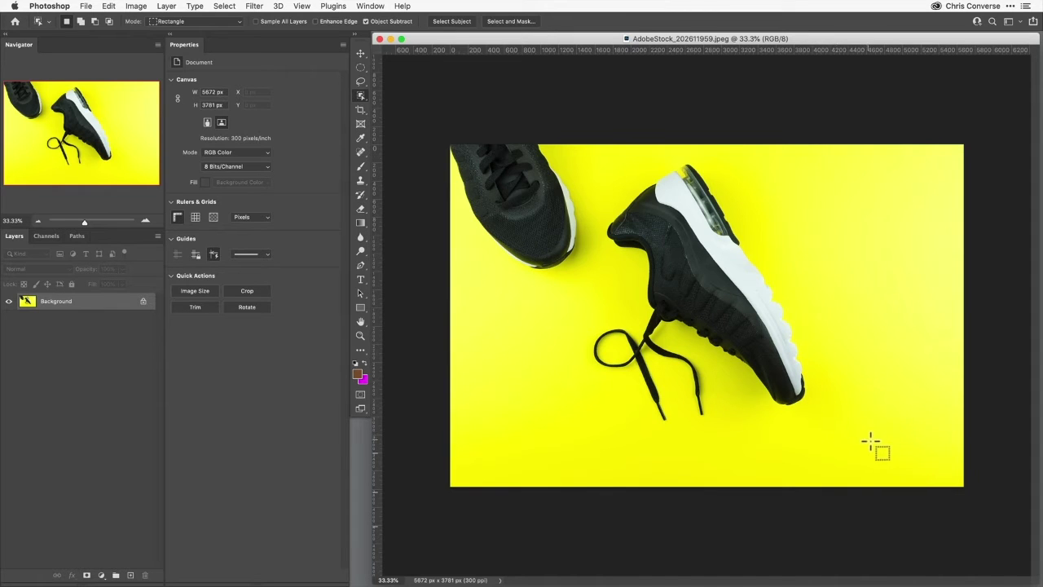
drag(872, 443, 586, 157)
click(509, 22)
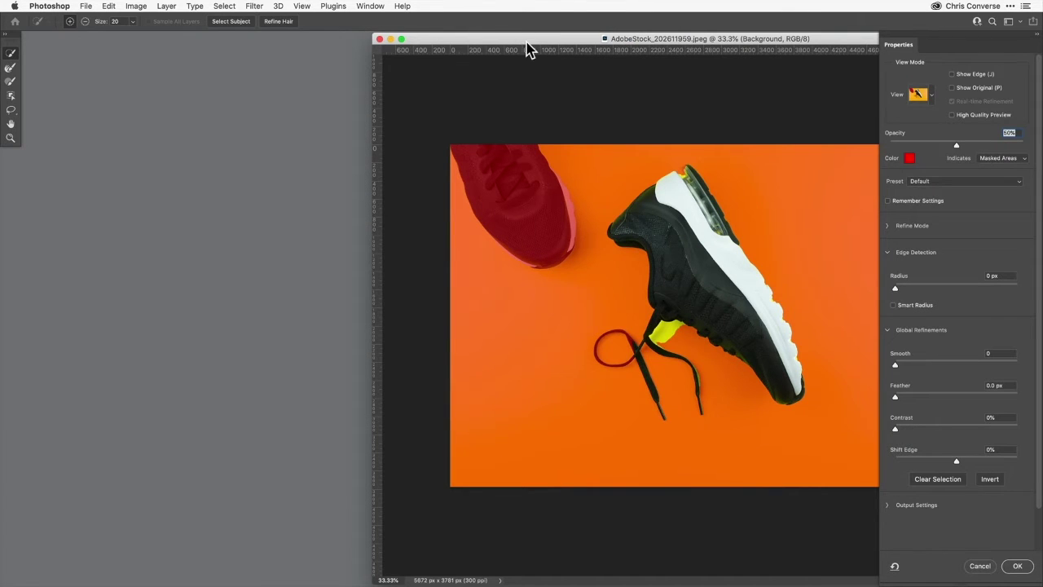
Examine the heel of the masked shoe at 100% in the enlarged document window, and check the available view modes
drag(526, 42, 180, 40)
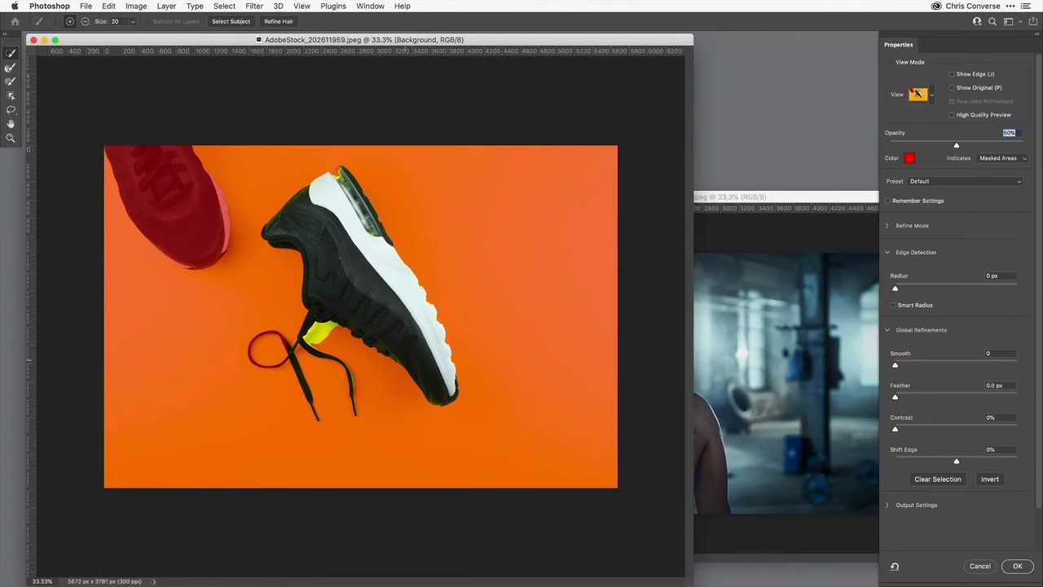
drag(688, 581, 864, 575)
super+click(499, 275)
super+click(477, 261)
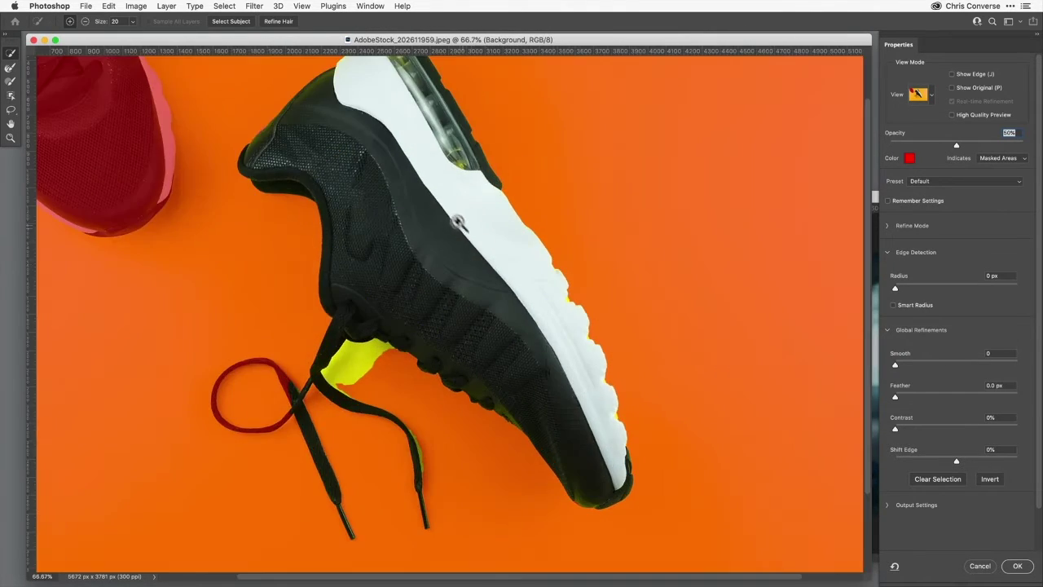
super+click(449, 214)
drag(449, 214, 609, 335)
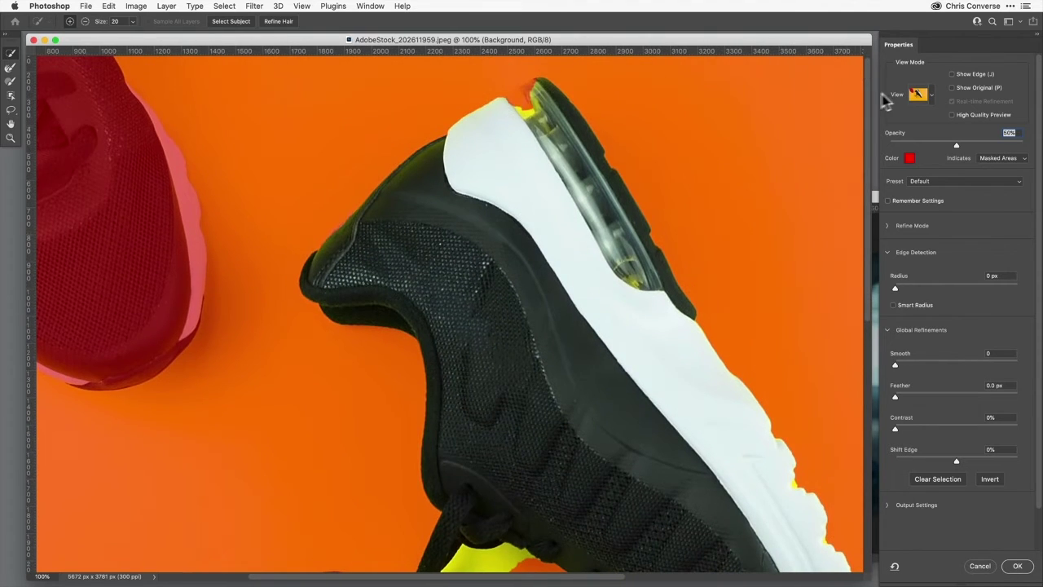
click(930, 95)
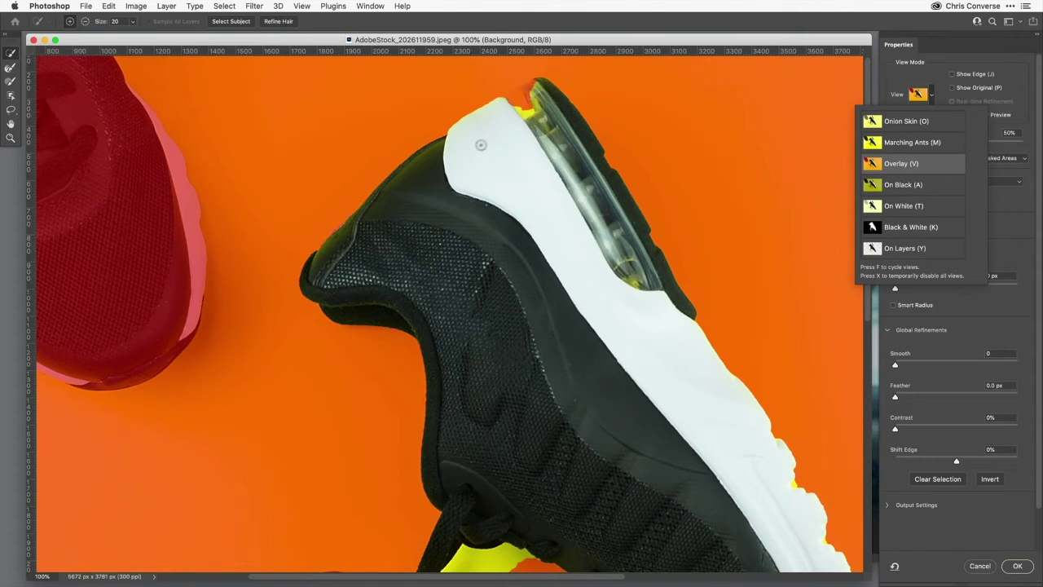
click(483, 145)
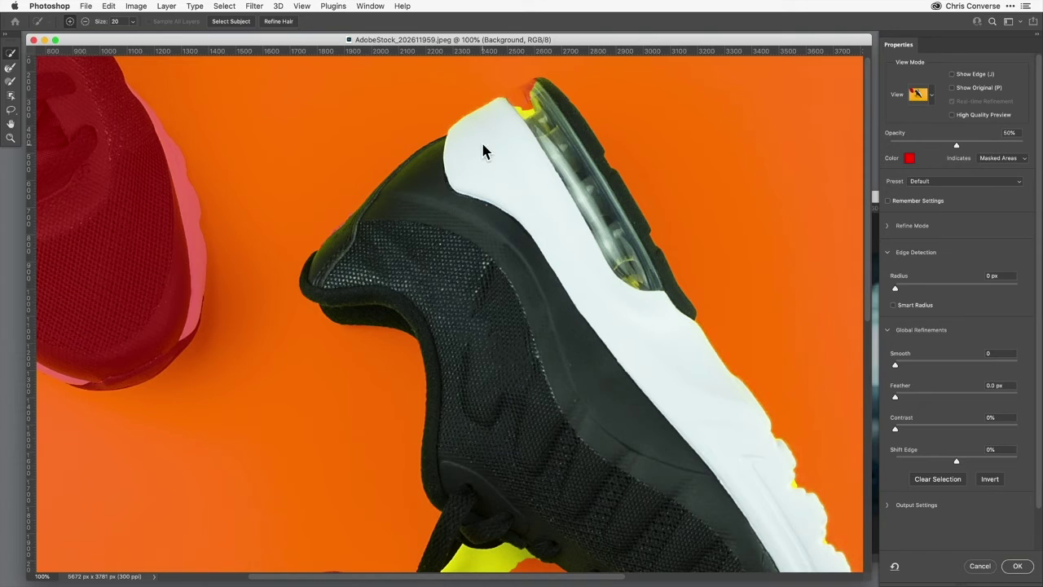
With the Quick Selection brush at size 90, add the missing top of the transparent heel cushion to the selection
key(bracketright)
key(bracketright)
key(bracketright)
key(bracketright)
key(bracketright)
key(bracketright)
mouse_move(523, 114)
mouse_down()
mouse_move(513, 110)
mouse_move(530, 86)
mouse_move(503, 111)
mouse_move(520, 111)
mouse_move(528, 90)
mouse_move(509, 100)
mouse_move(510, 115)
mouse_move(530, 89)
mouse_move(524, 104)
mouse_up()
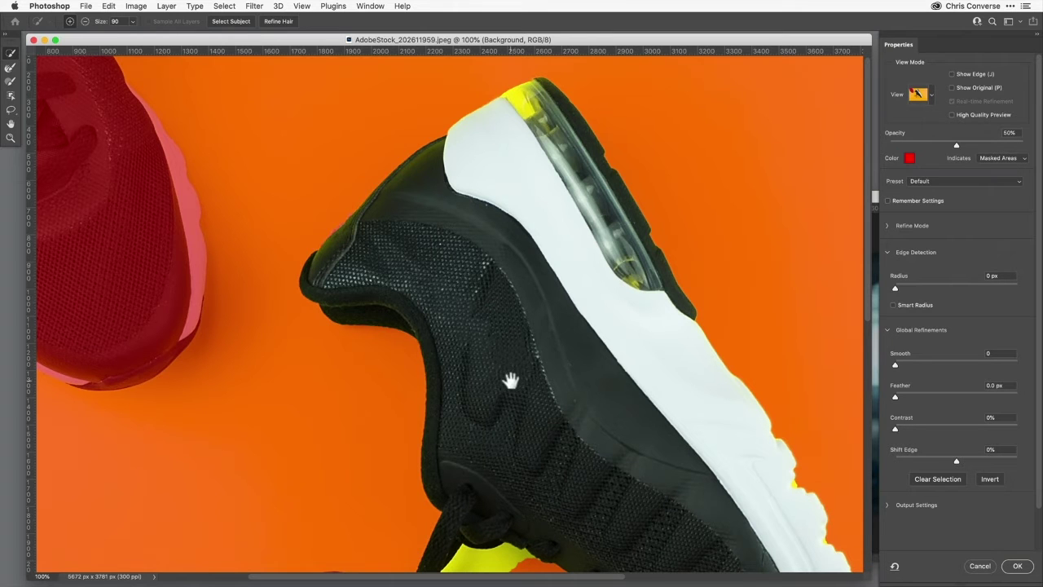
Subtract the yellow background patch between the lace and the shoe's tongue from the selection
drag(505, 395, 522, 179)
mouse_move(535, 305)
mouse_down()
mouse_move(543, 178)
mouse_move(543, 202)
mouse_up()
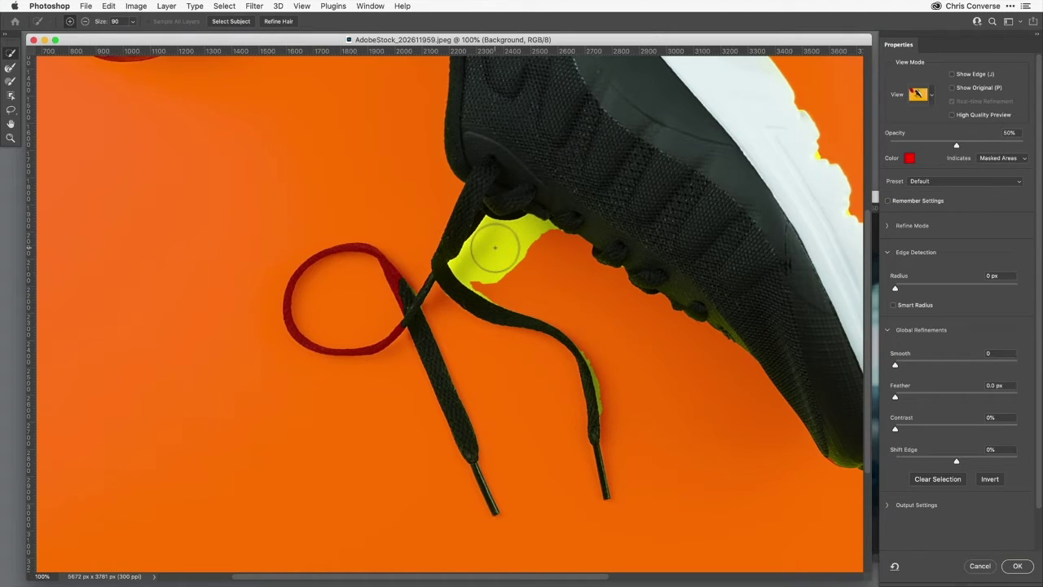
mouse_move(495, 247)
mouse_down()
mouse_move(513, 234)
mouse_move(507, 252)
mouse_move(495, 248)
mouse_up()
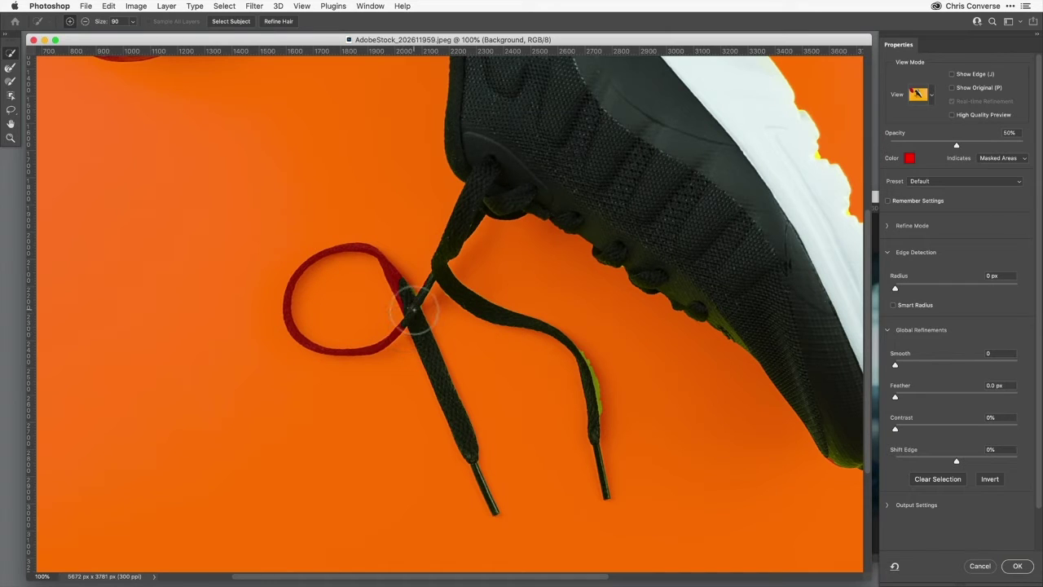
With the brush at size 40, add the round loop of the shoelace to the selection
key(bracketleft)
key(bracketleft)
key(bracketleft)
key(bracketleft)
key(bracketleft)
mouse_move(406, 298)
mouse_down()
mouse_move(368, 255)
mouse_move(323, 248)
mouse_move(301, 261)
mouse_move(297, 334)
mouse_up()
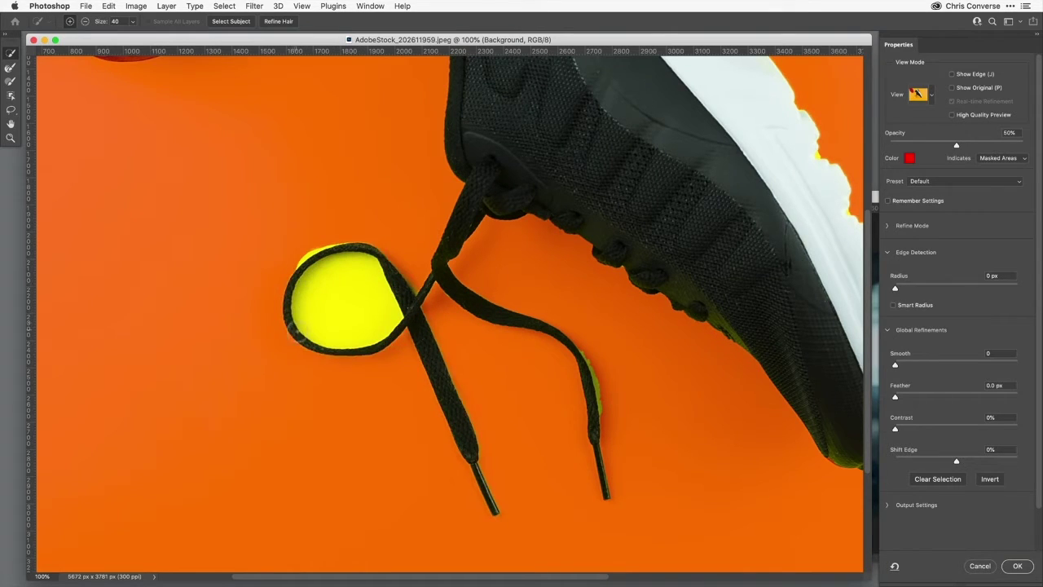
Subtract the yellow background inside the shoelace loop from the selection
alt+click(337, 289)
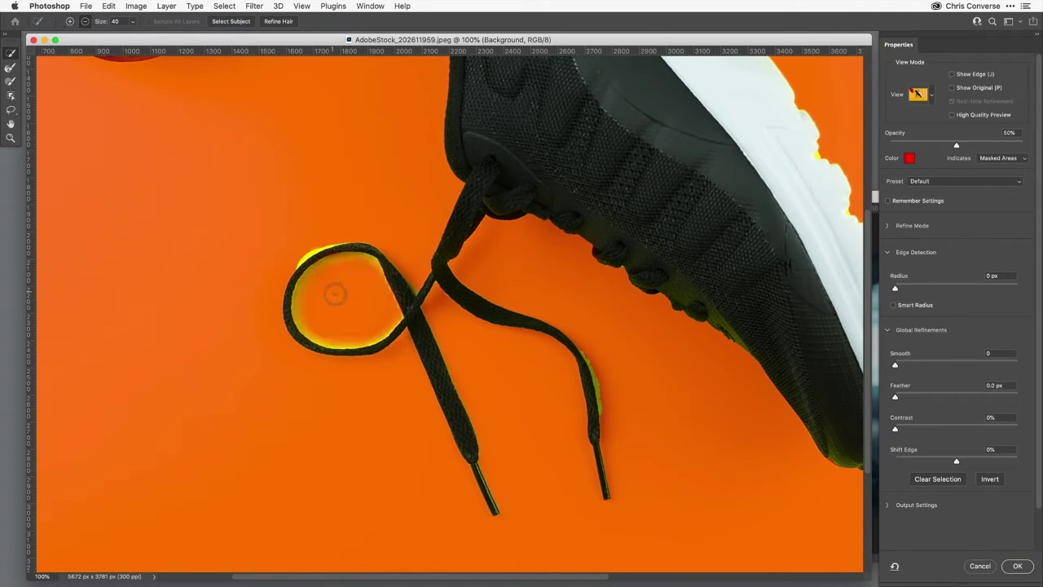
key(alt)
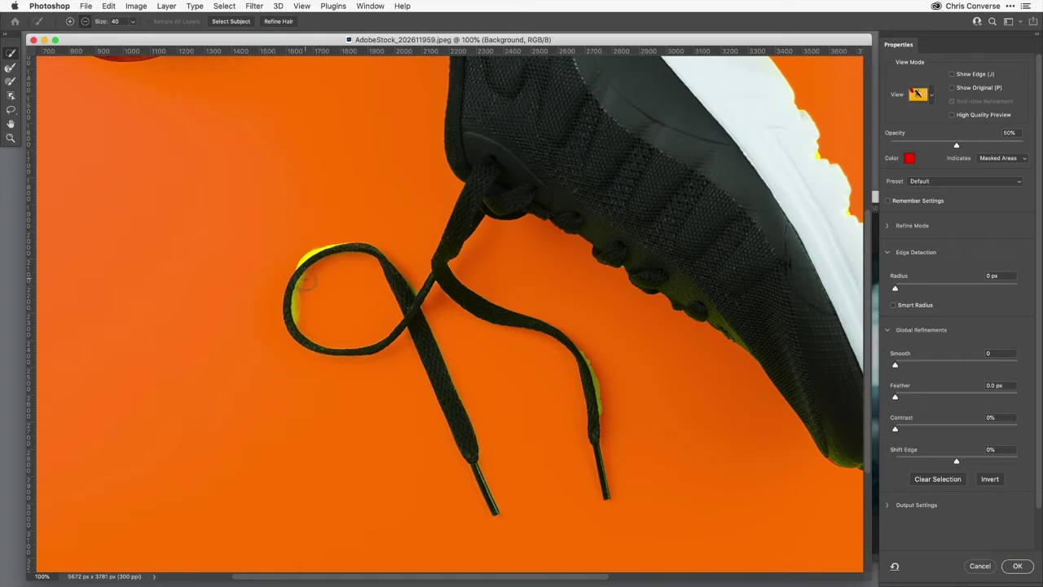
drag(303, 285, 308, 296)
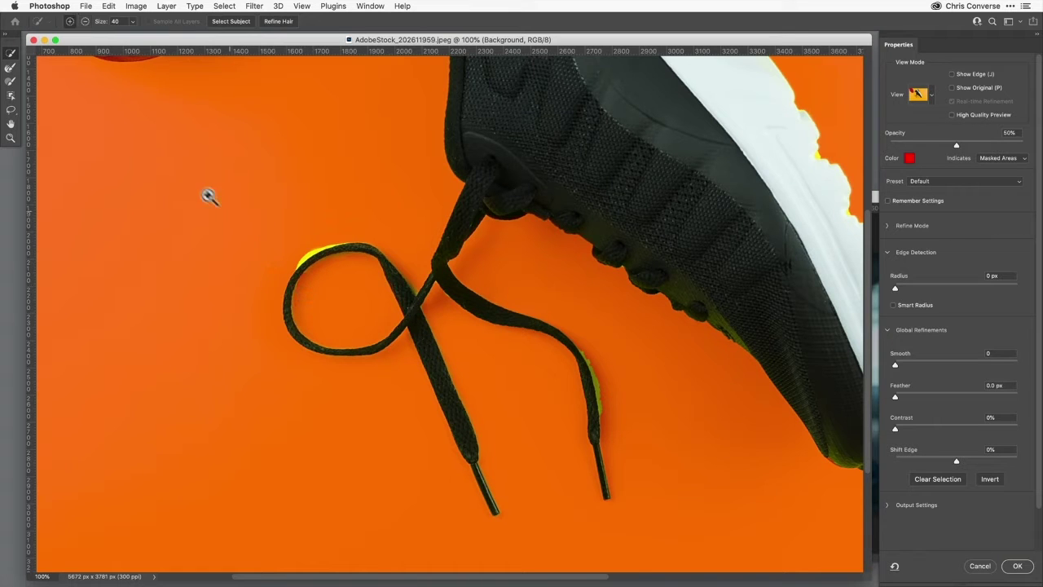
At 600% zoom, subtract the yellow sliver along the loop's outer edge from the selection with a size 20 brush
click(457, 411)
click(408, 215)
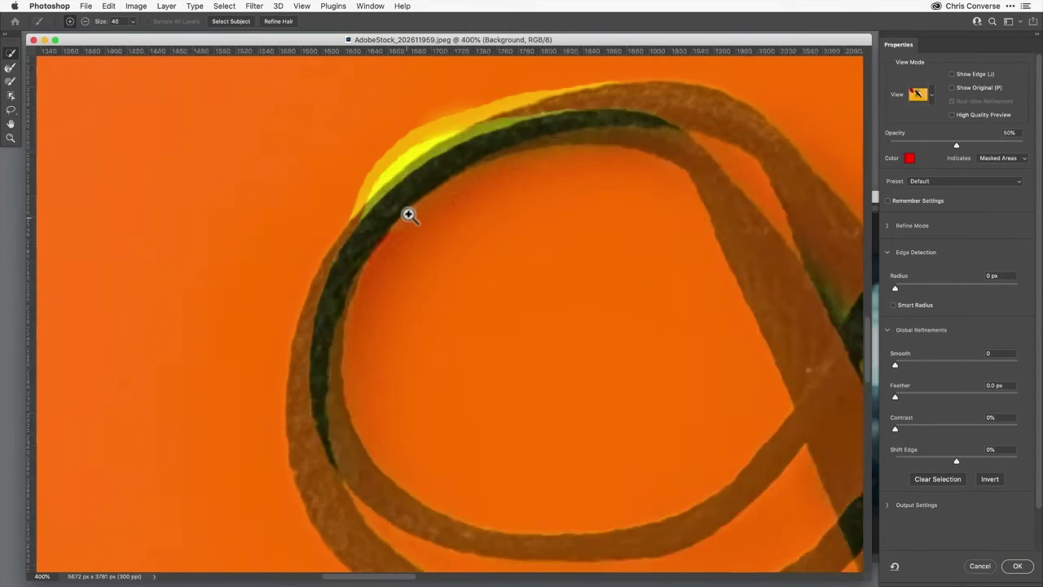
click(408, 216)
click(414, 207)
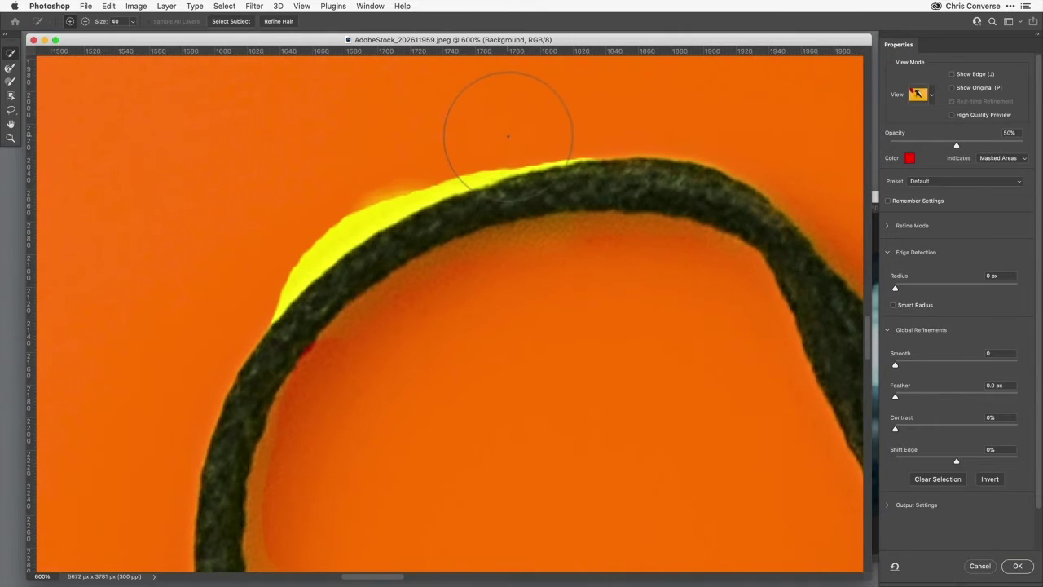
key(bracketleft)
key(bracketleft)
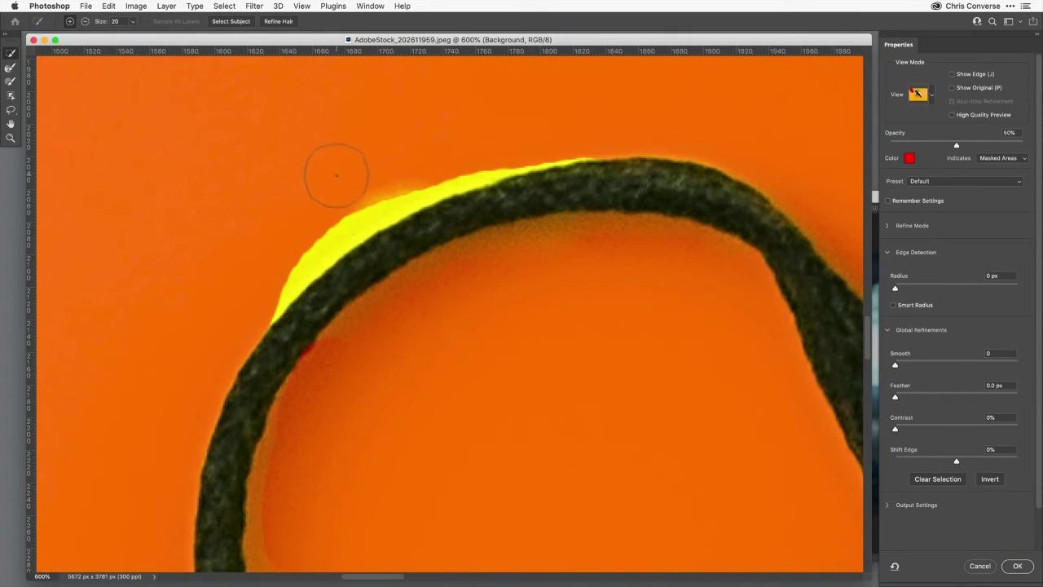
mouse_move(337, 174)
mouse_down()
mouse_move(322, 226)
mouse_move(337, 218)
mouse_move(293, 267)
mouse_move(397, 198)
mouse_move(537, 152)
mouse_move(603, 138)
mouse_up()
mouse_move(329, 241)
mouse_down()
mouse_move(241, 331)
mouse_move(300, 256)
mouse_move(343, 225)
mouse_move(264, 286)
mouse_move(263, 272)
mouse_move(265, 287)
mouse_move(423, 178)
mouse_move(412, 179)
mouse_move(396, 219)
mouse_move(408, 237)
mouse_move(343, 268)
mouse_move(391, 276)
mouse_move(354, 224)
mouse_move(380, 209)
mouse_up()
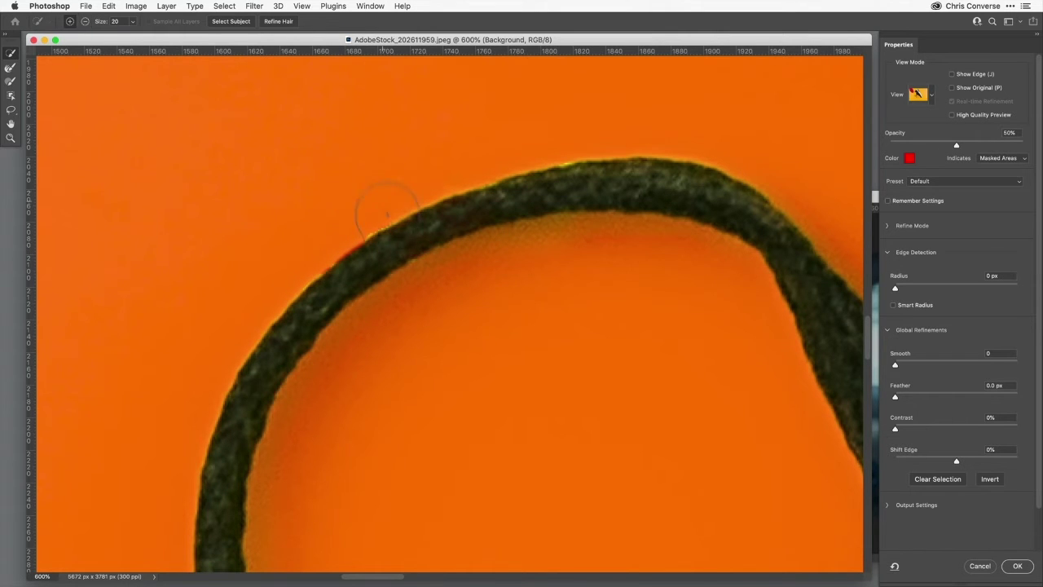
Subtract the yellow background strip along the outer edge of the second shoelace, above its tip, from the selection
click(505, 313)
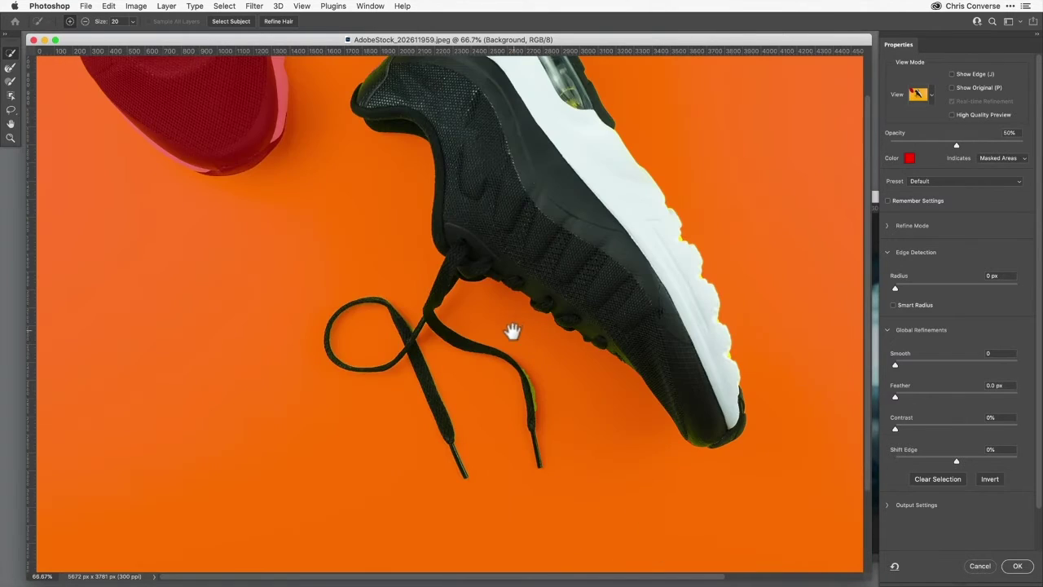
drag(499, 342, 572, 486)
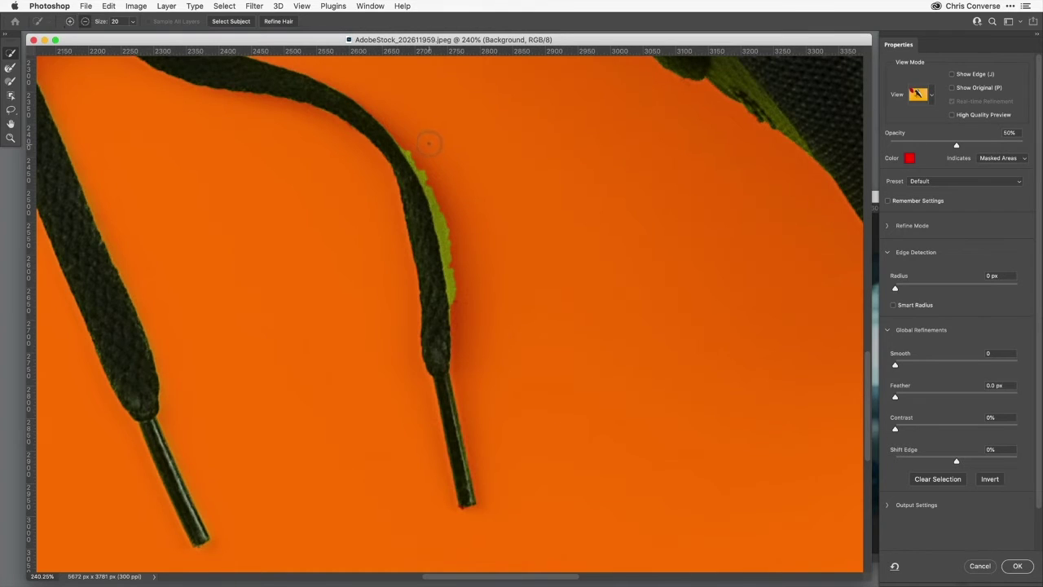
drag(413, 150, 418, 157)
drag(437, 222, 453, 258)
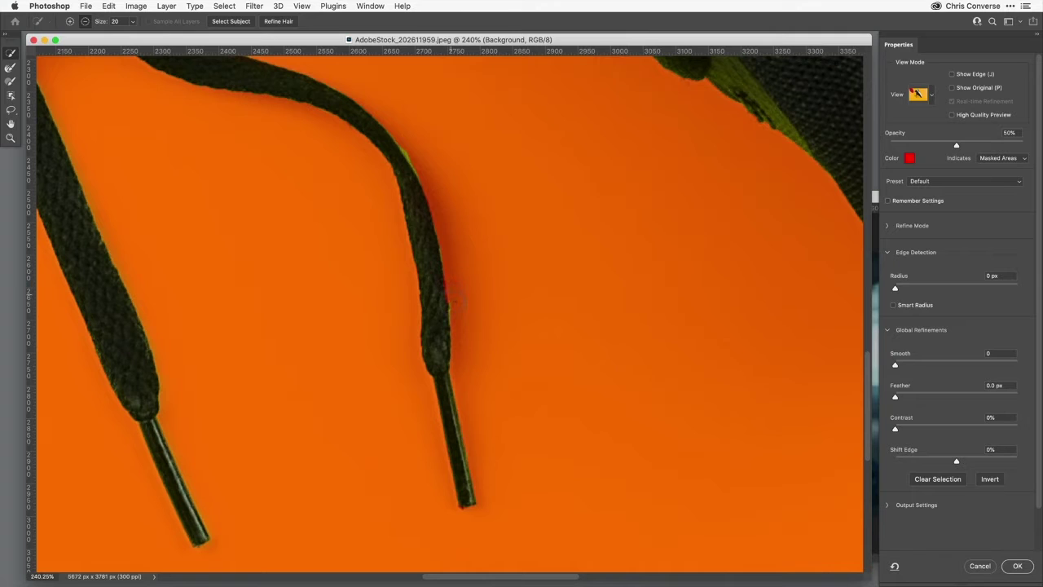
drag(456, 302, 457, 304)
Accept the refined shoe selection, enlarge the document window and mask the background layer with the selection
key(alt)
alt+click(455, 251)
alt+click(455, 251)
alt+click(455, 251)
alt+click(455, 251)
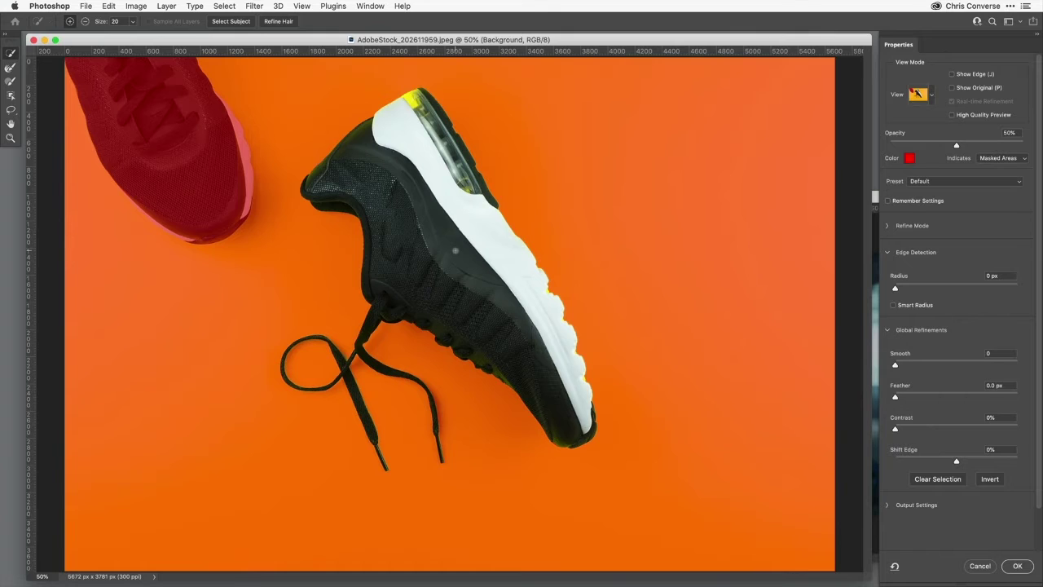
click(1017, 566)
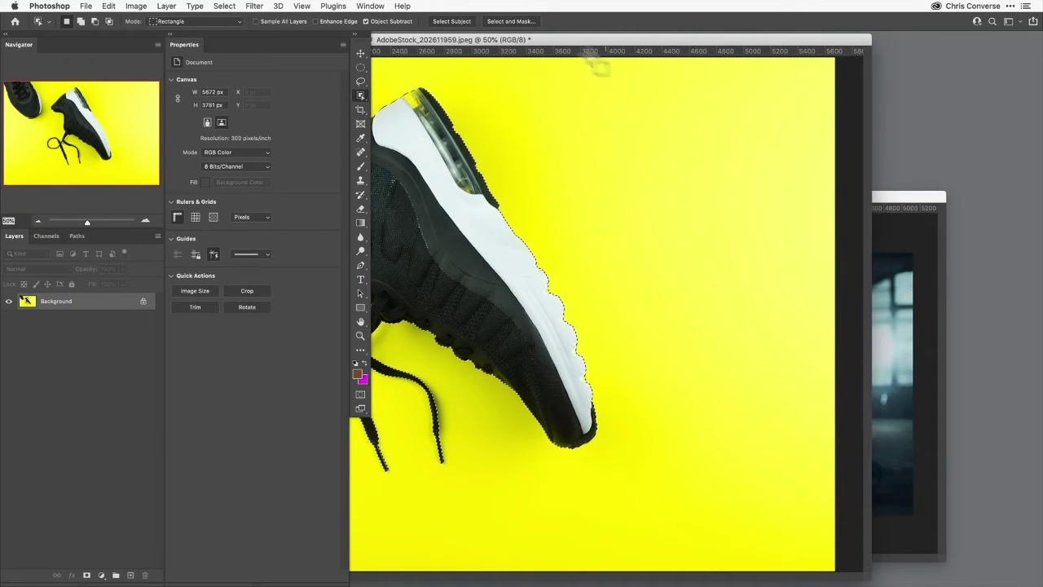
double_click(557, 40)
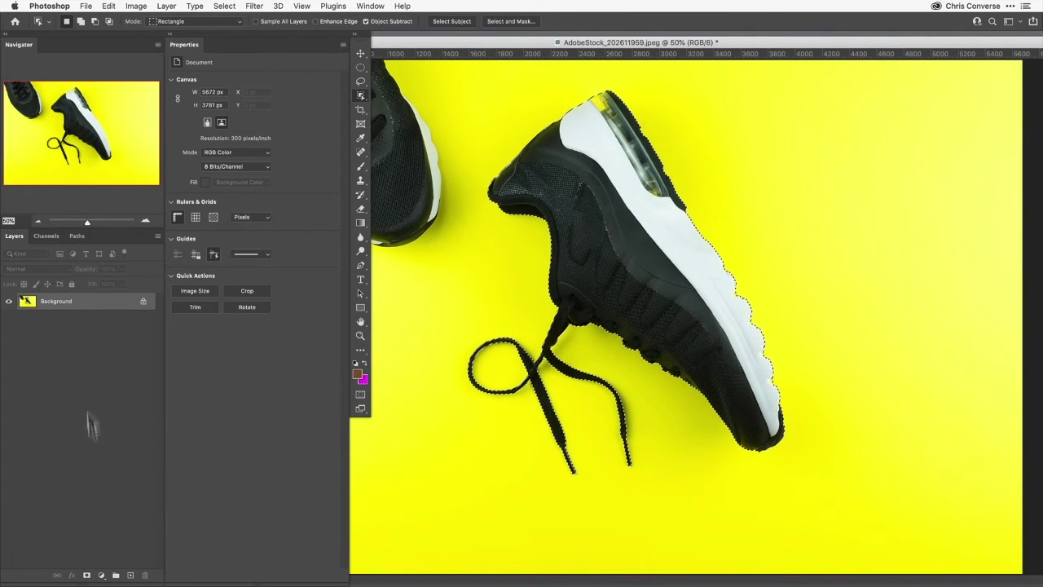
click(86, 576)
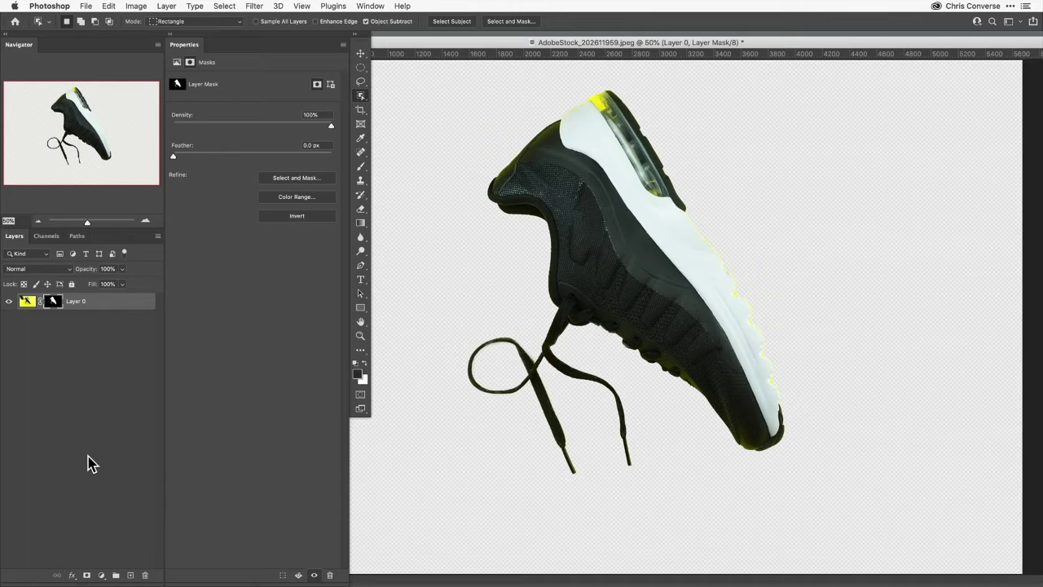
Add the masked shoe layer to the Altura Athletics library as a graphic
alt+click(615, 399)
alt+click(615, 399)
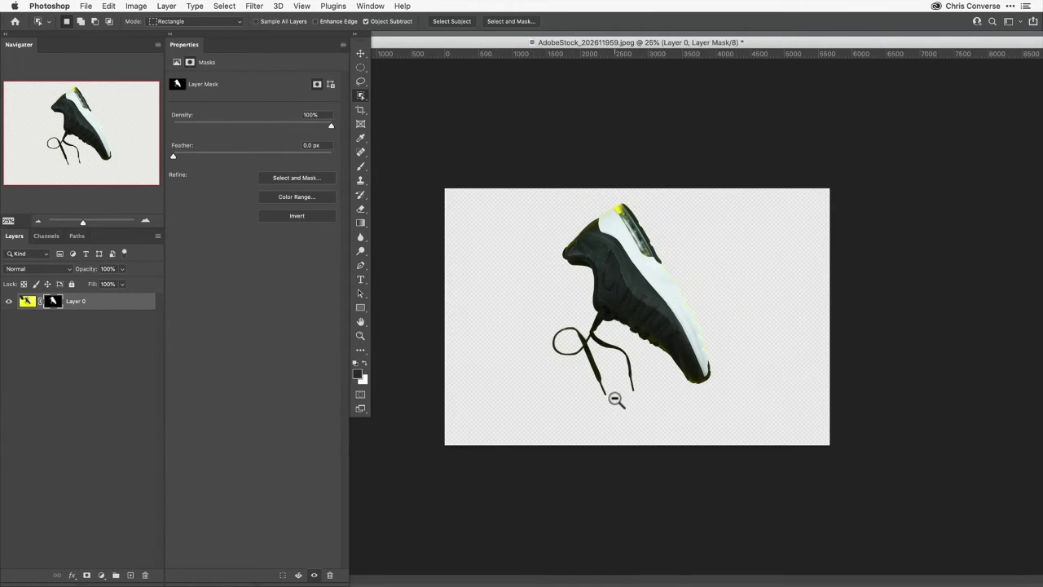
click(371, 6)
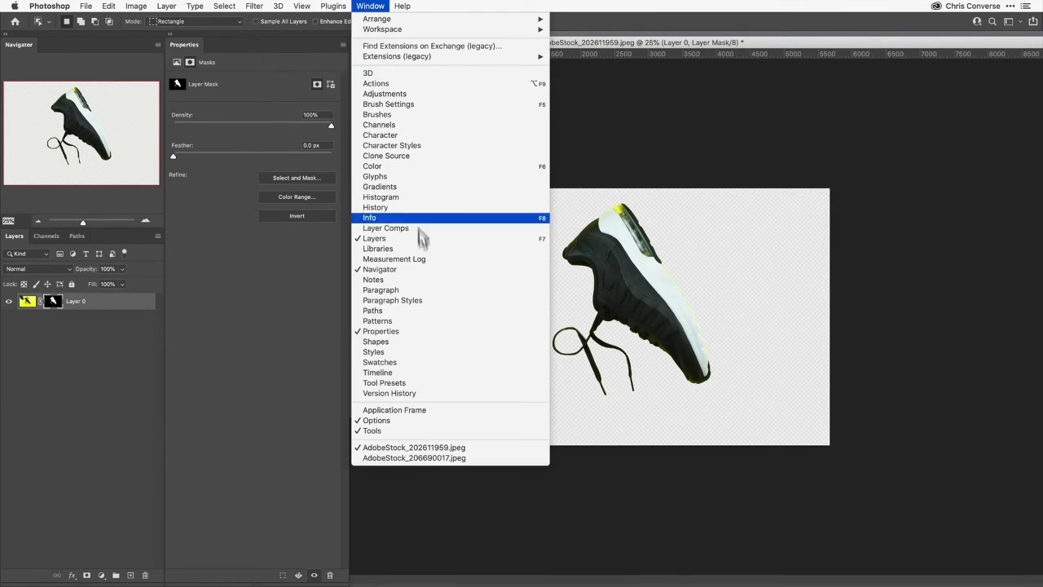
click(420, 248)
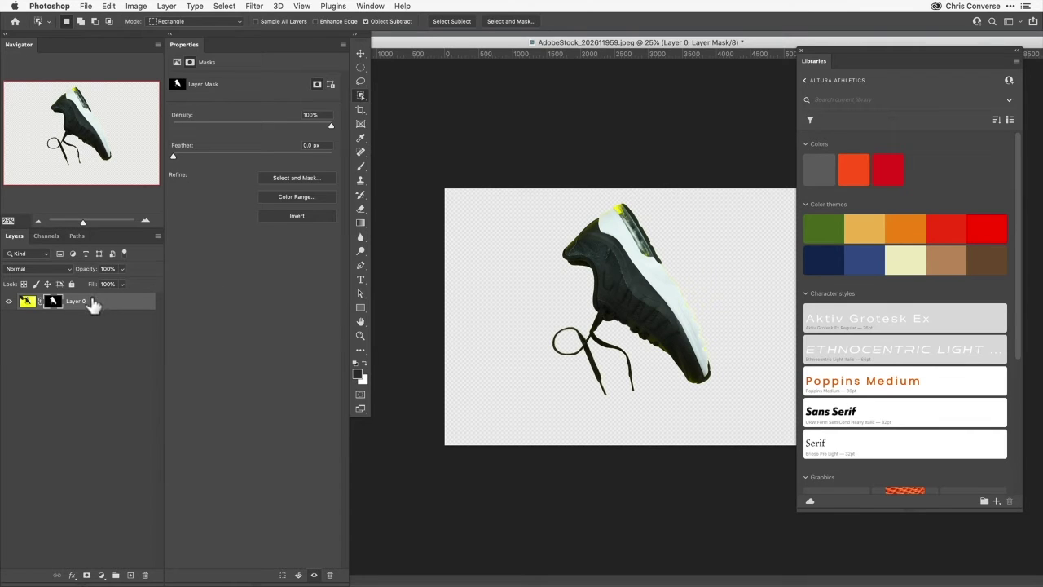
click(996, 502)
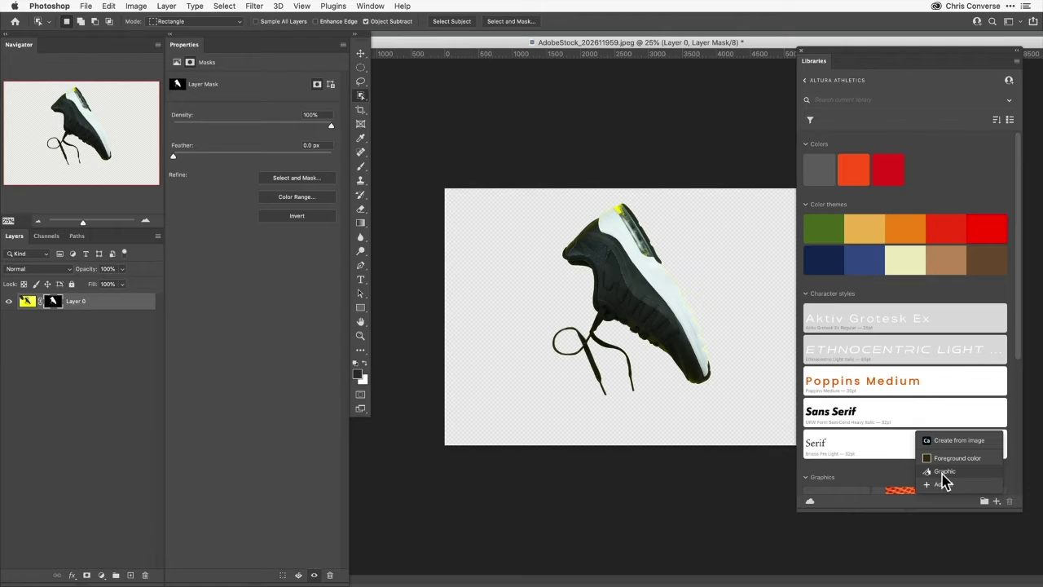
click(943, 474)
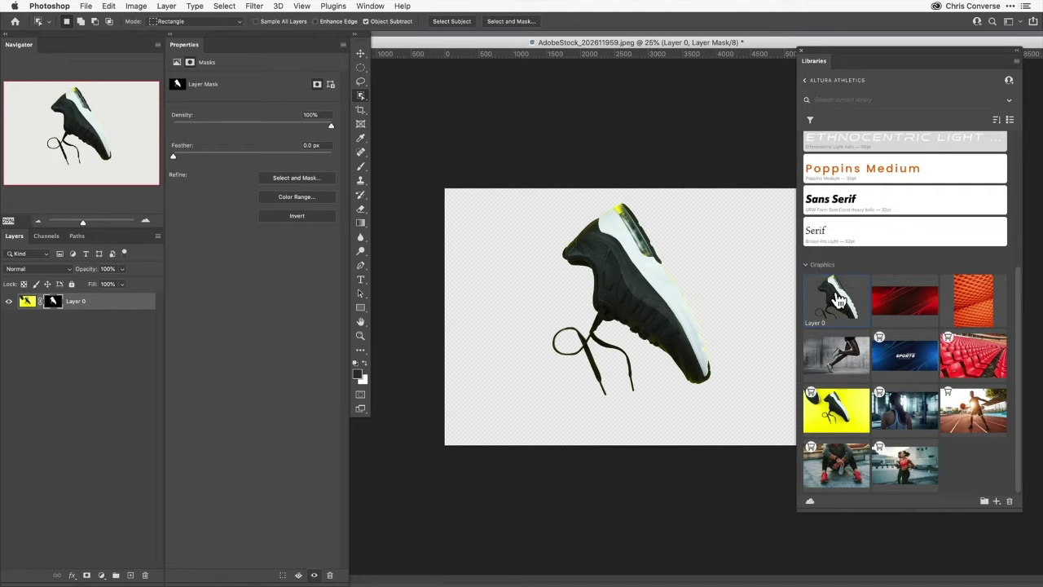
Close the shoe document without saving, then rearrange the gym photo window and the Libraries panel so the whole photo is uncovered
drag(518, 42, 770, 108)
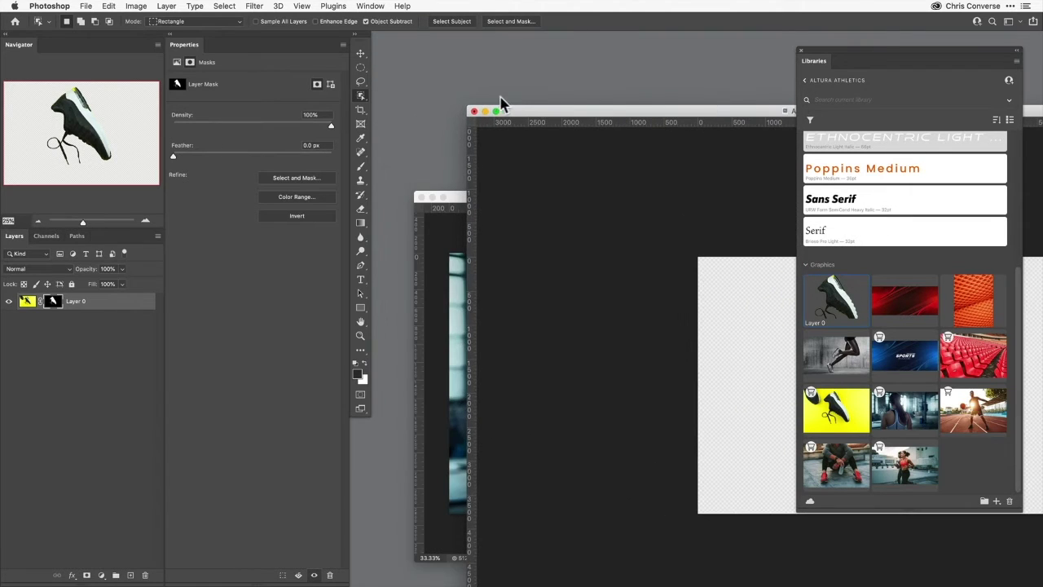
click(474, 112)
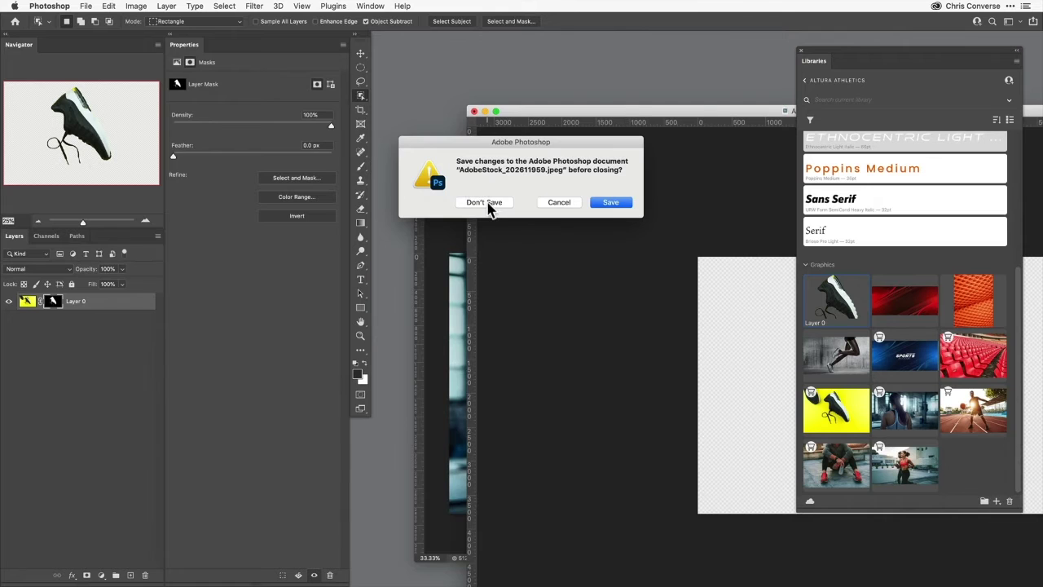
click(489, 205)
drag(535, 198, 499, 45)
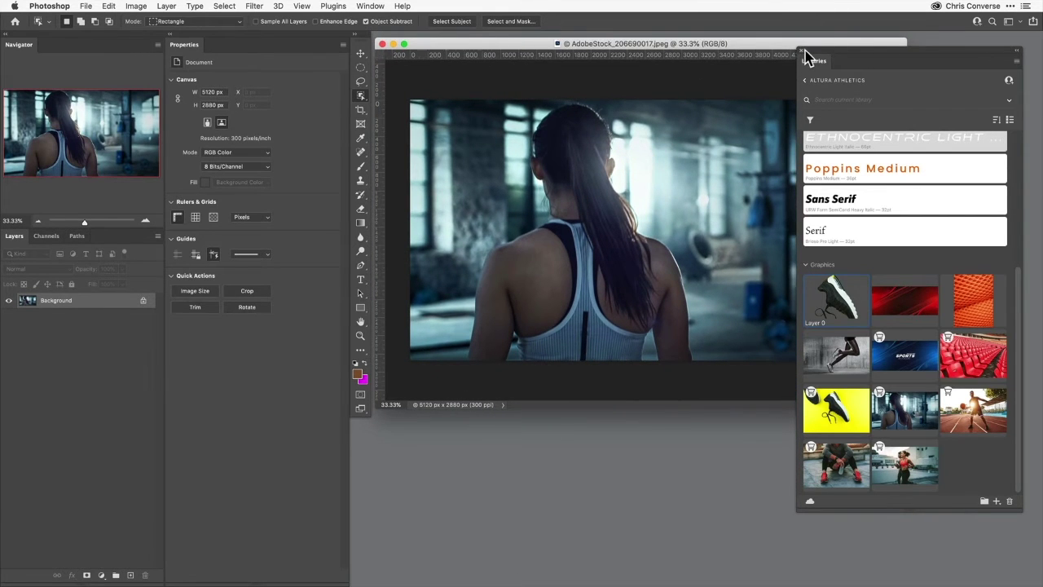
drag(807, 57, 929, 53)
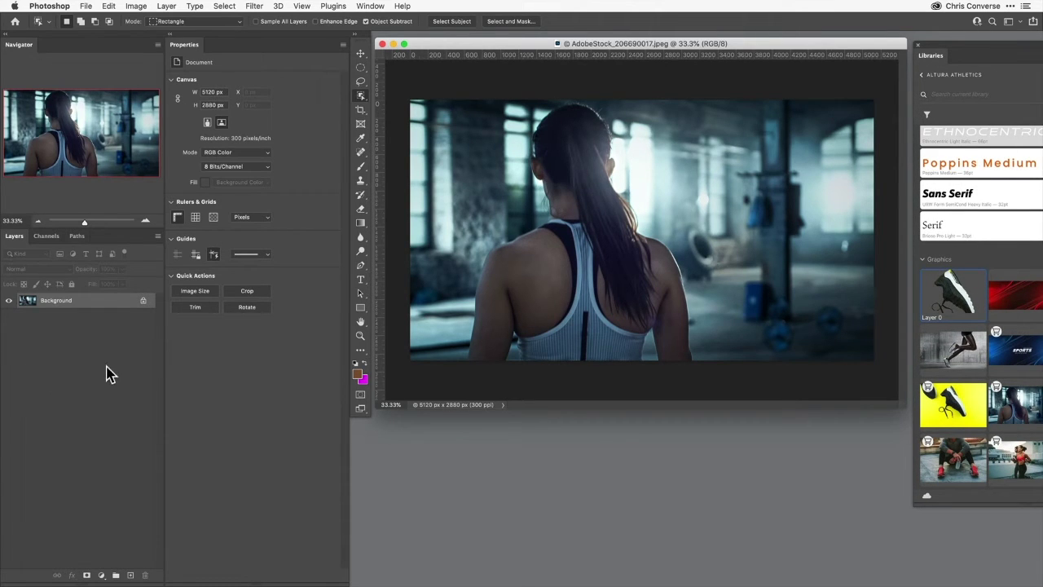
click(137, 6)
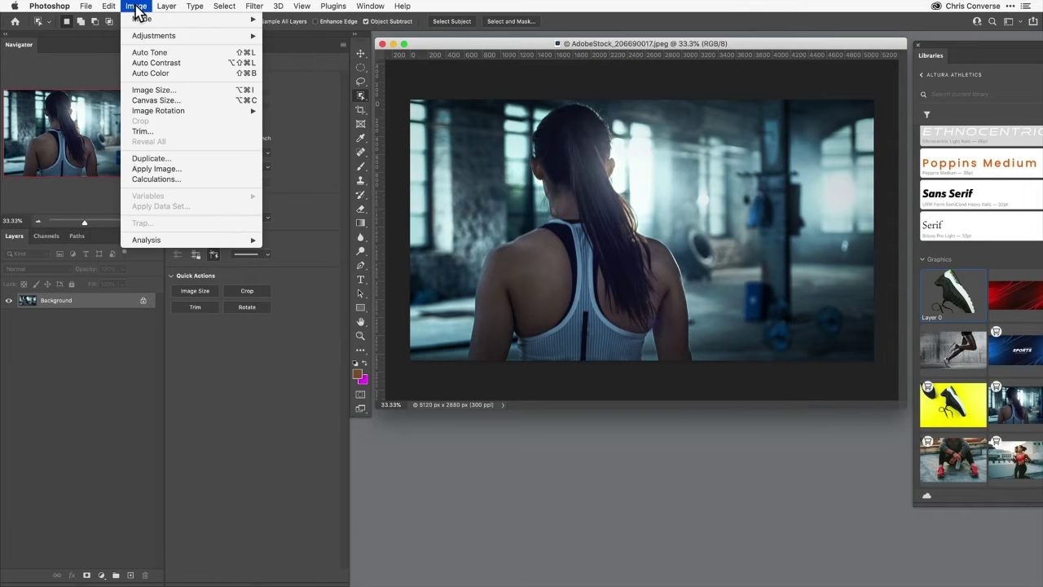
mouse_move(151, 40)
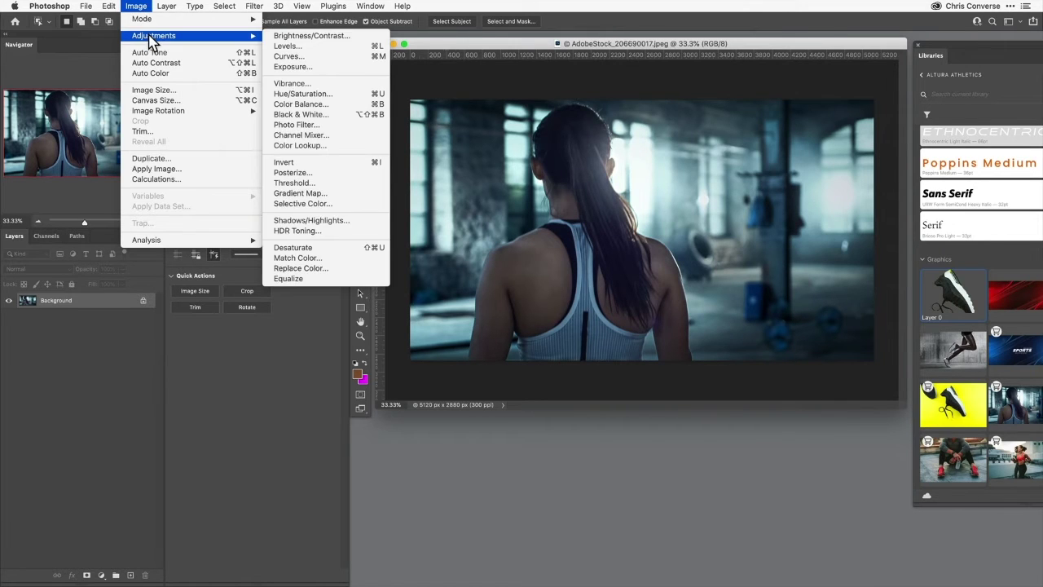
click(68, 391)
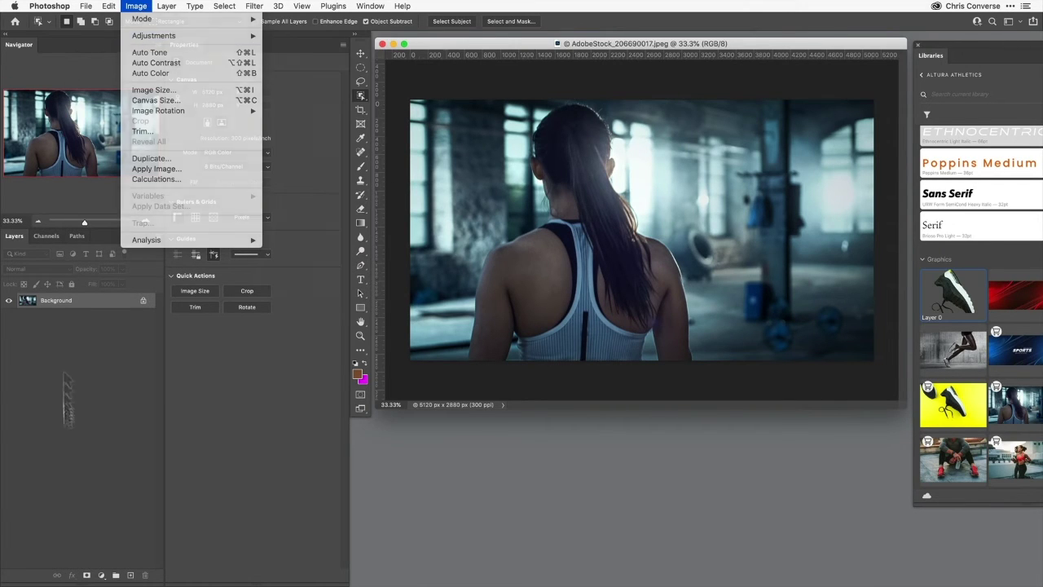
click(101, 575)
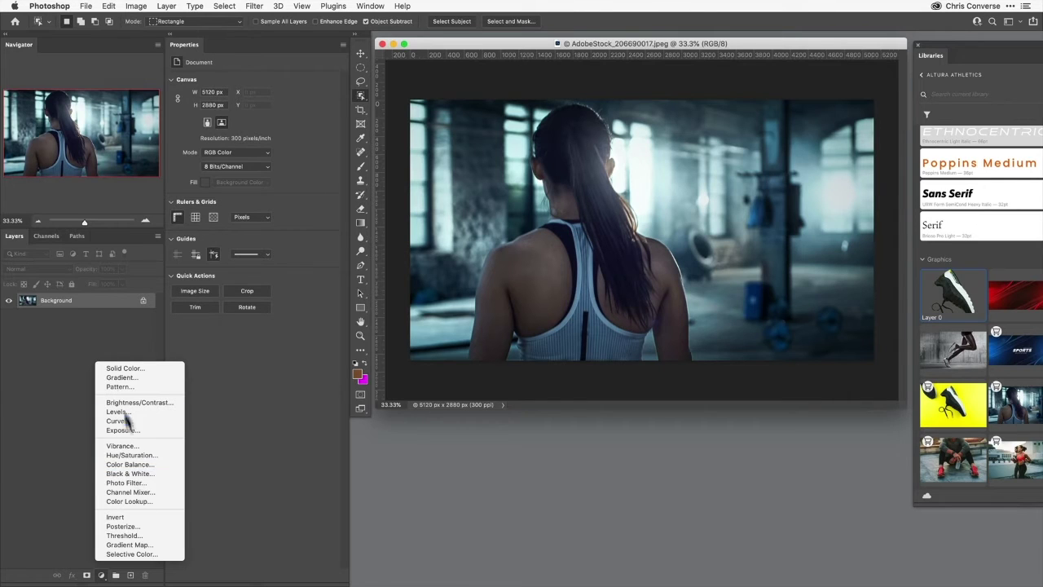
click(87, 336)
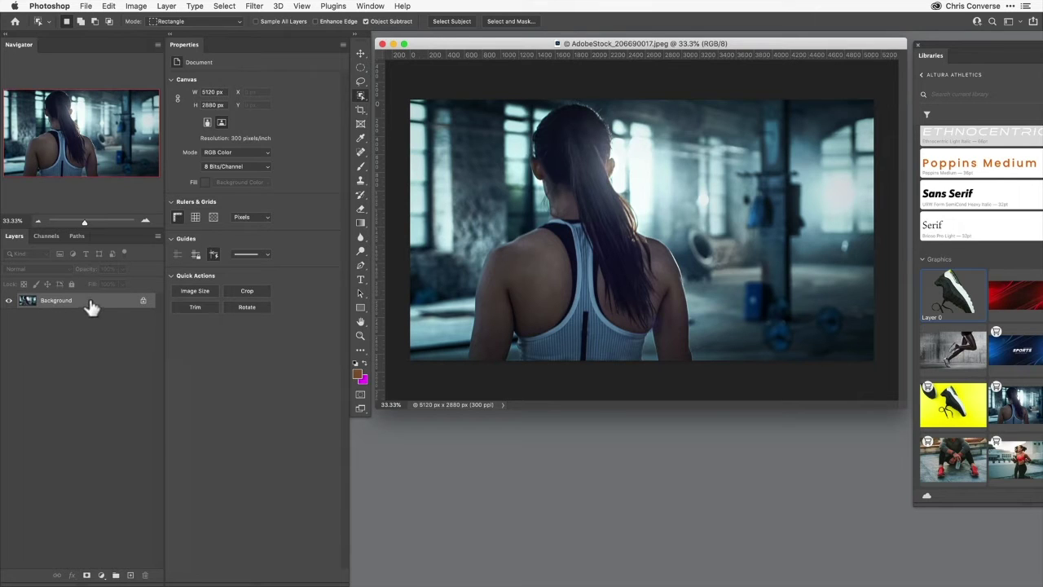
Convert the gym photo's background layer to a smart object and open it in the Camera Raw Filter
right_click(92, 306)
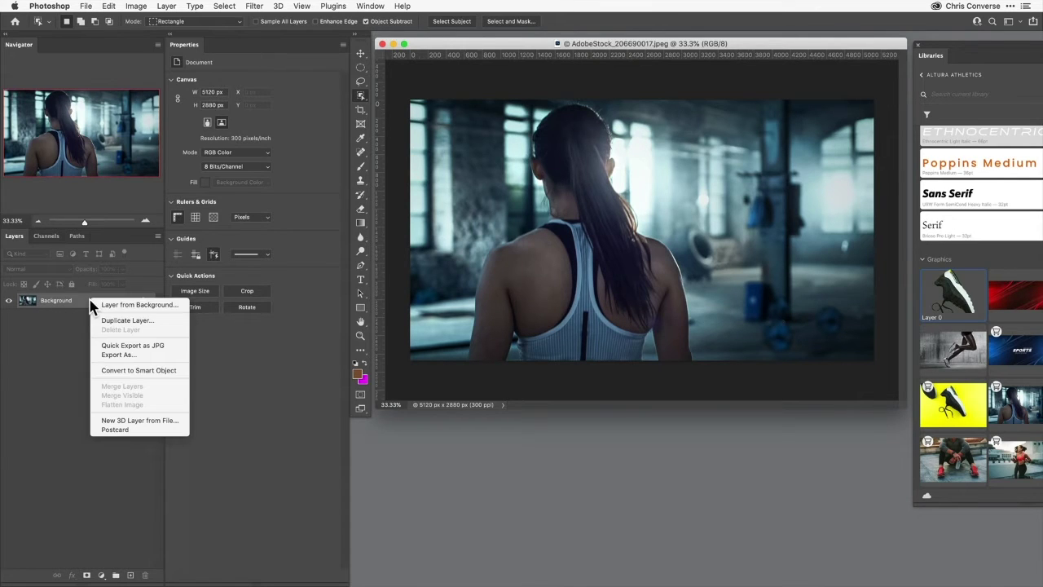
click(136, 370)
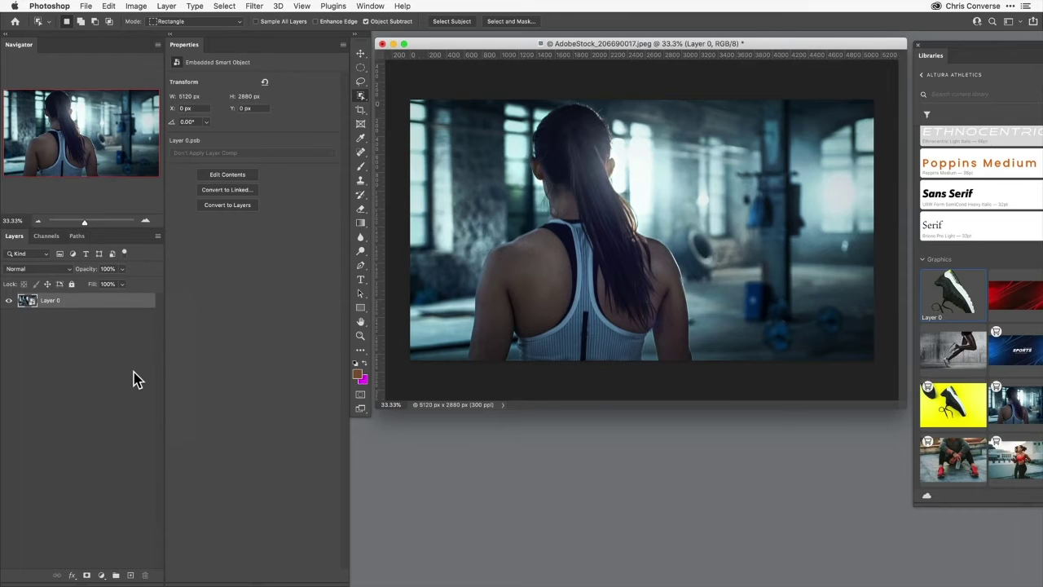
click(255, 6)
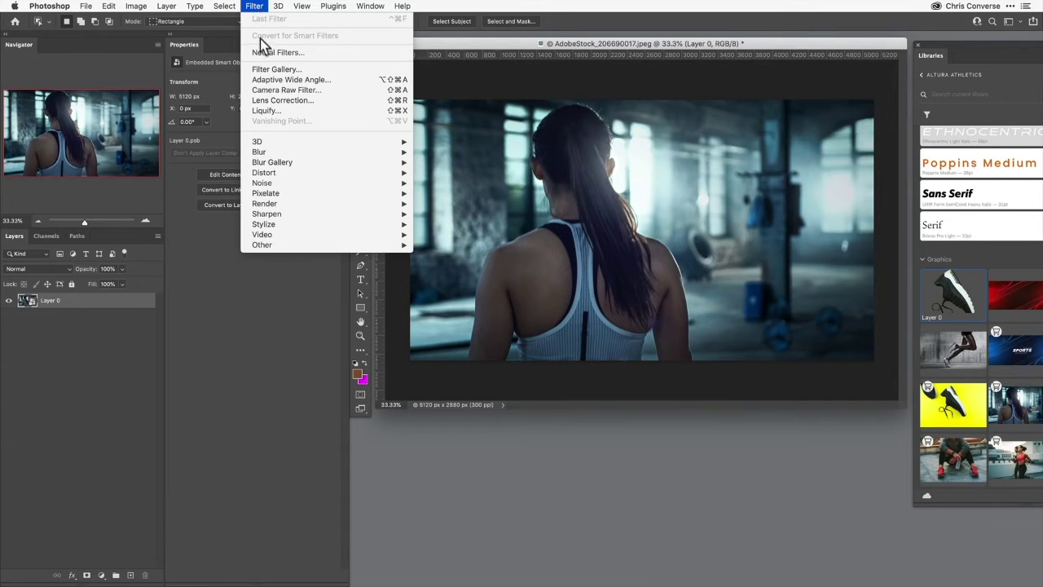
click(272, 92)
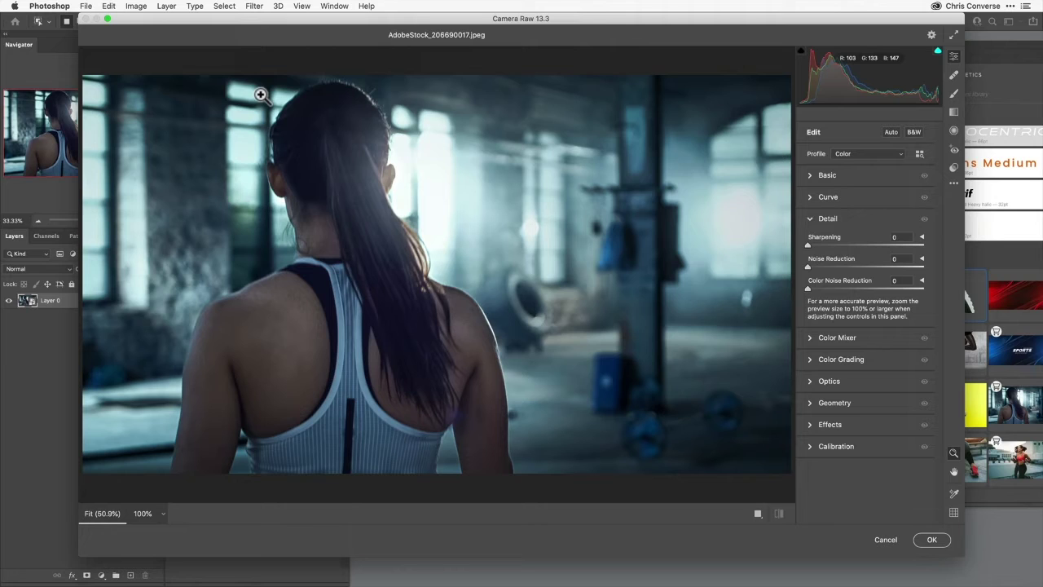
Set the photo's basic corrections to Temperature +10, Exposure +0.30 and Shadows +11
click(813, 177)
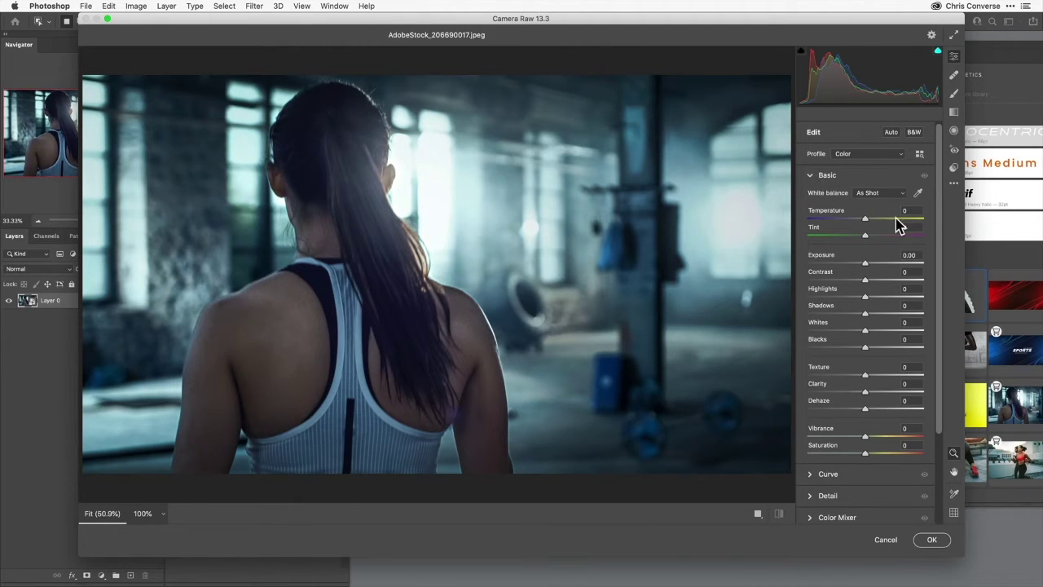
drag(866, 224, 870, 222)
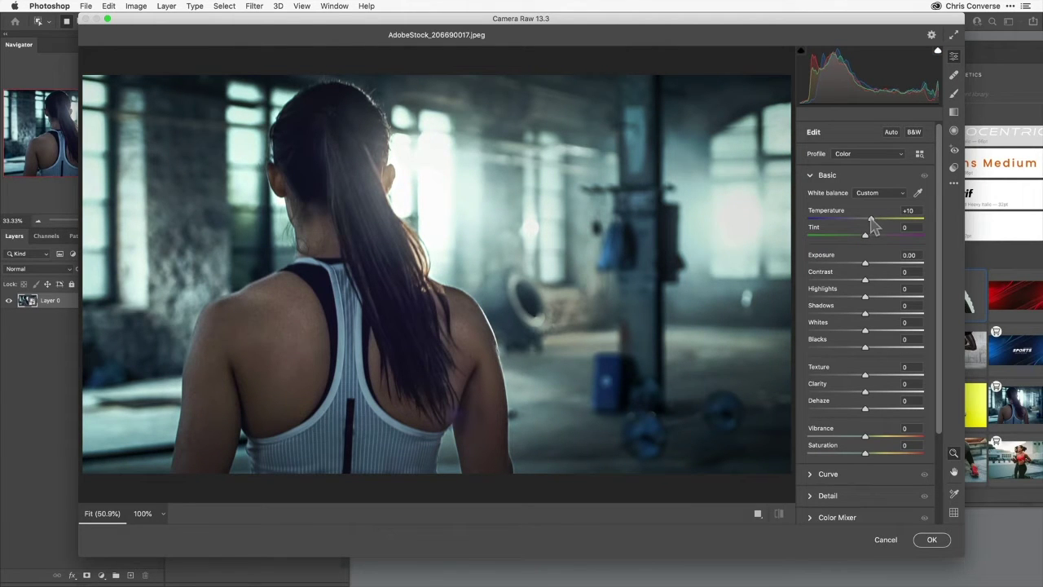
drag(866, 263, 868, 270)
drag(866, 313, 871, 320)
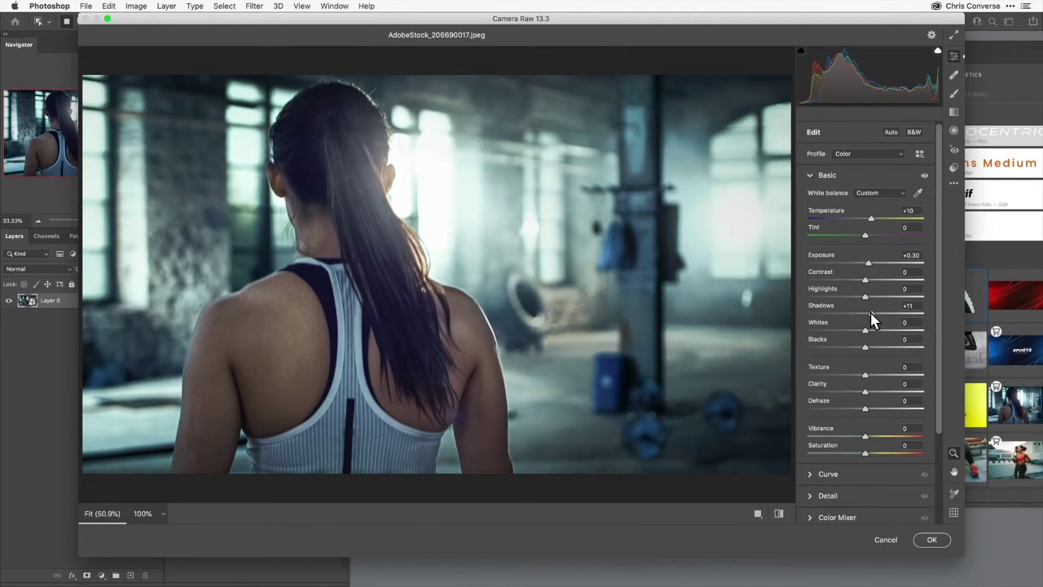
Add a highlight point to the red channel curve and raise it to input 191, output 196
alt+click(811, 479)
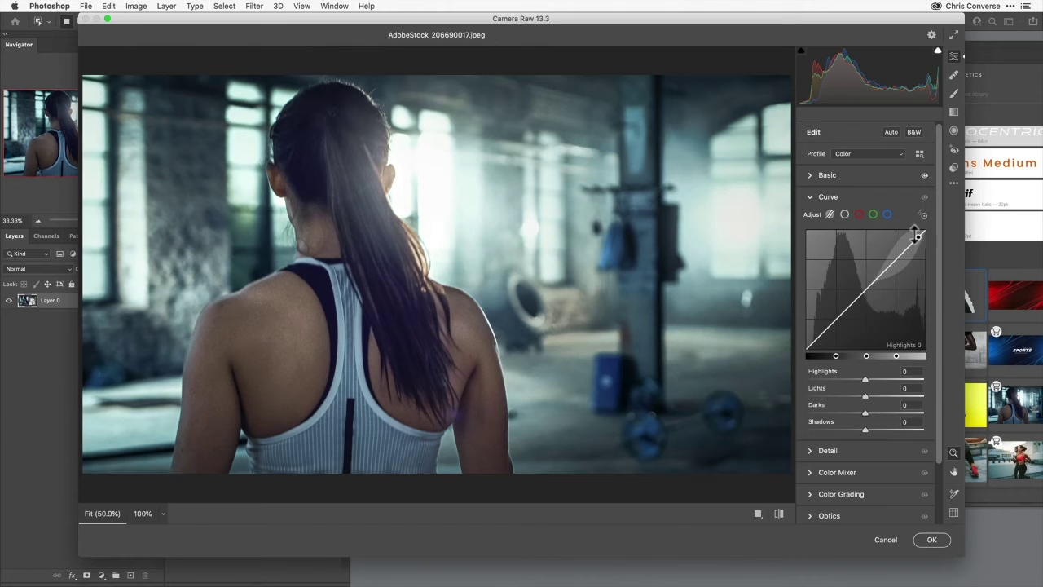
click(860, 216)
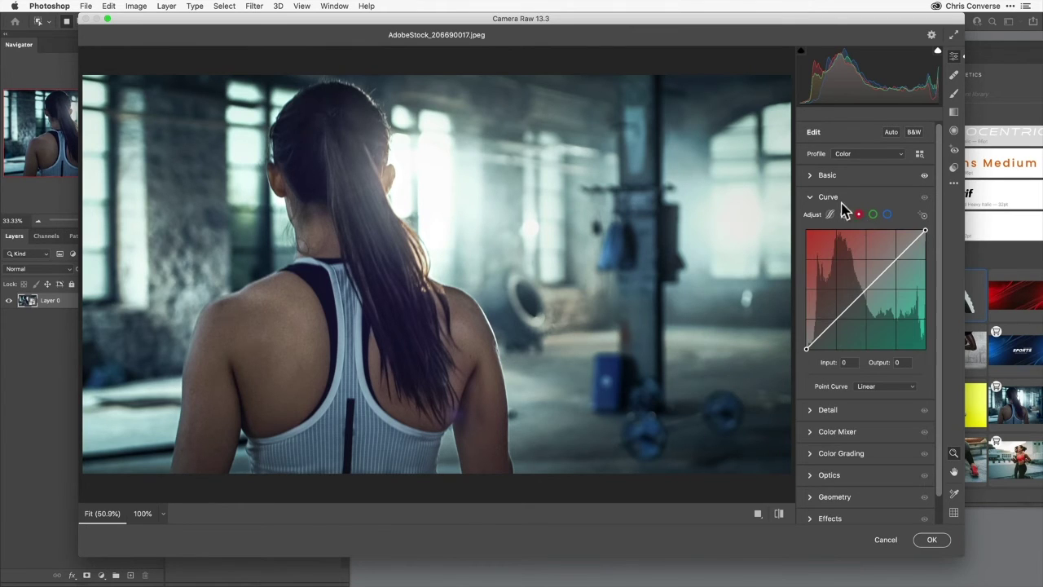
click(896, 259)
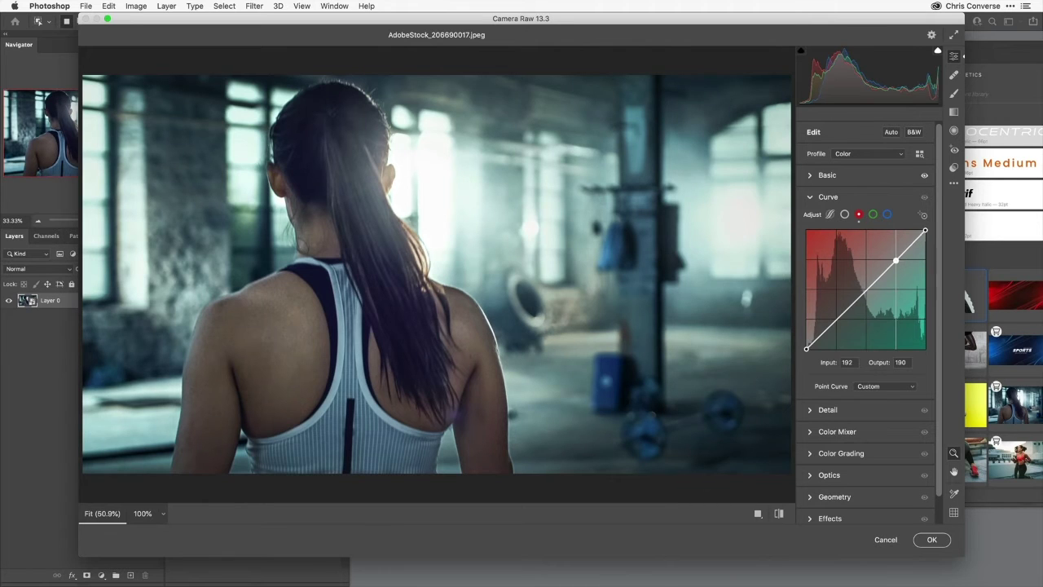
drag(896, 261, 895, 258)
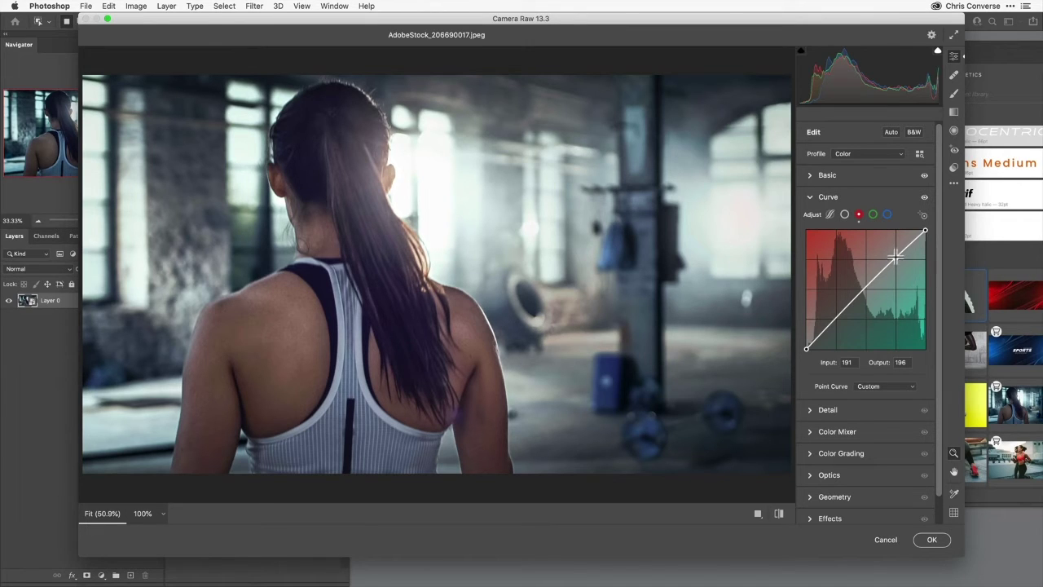
Lower the blue curve's shadows to input 73, output 57, and raise the red highlight point to input 187, output 202
click(889, 215)
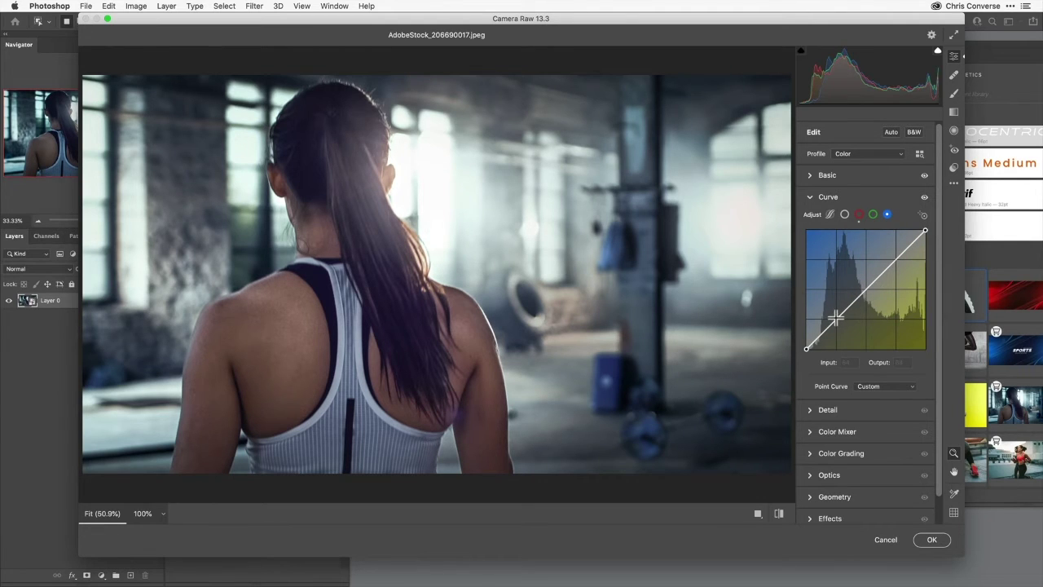
drag(836, 318, 841, 323)
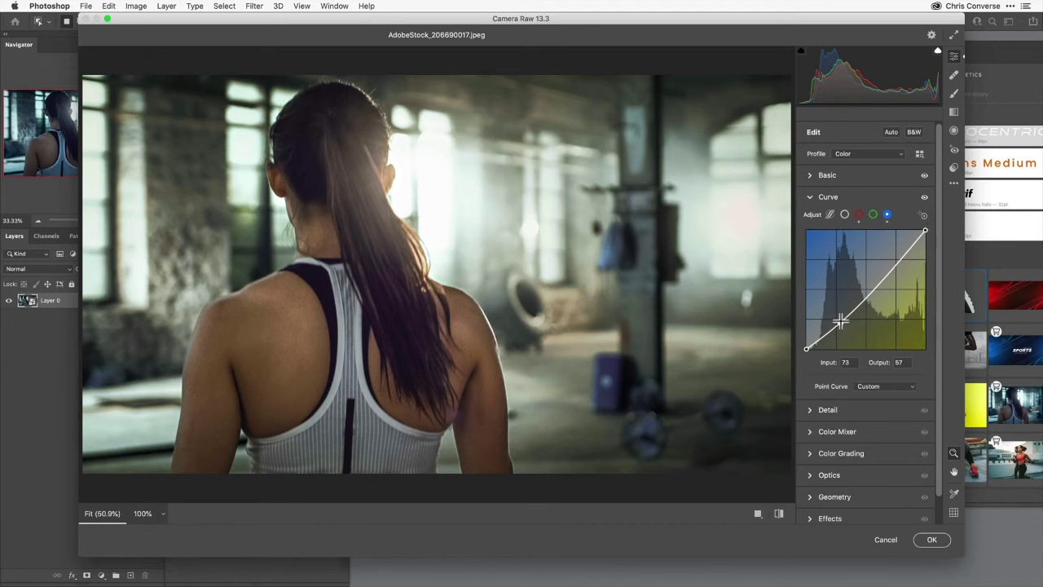
click(859, 215)
mouse_move(896, 256)
mouse_down()
mouse_move(894, 240)
mouse_move(894, 254)
mouse_up()
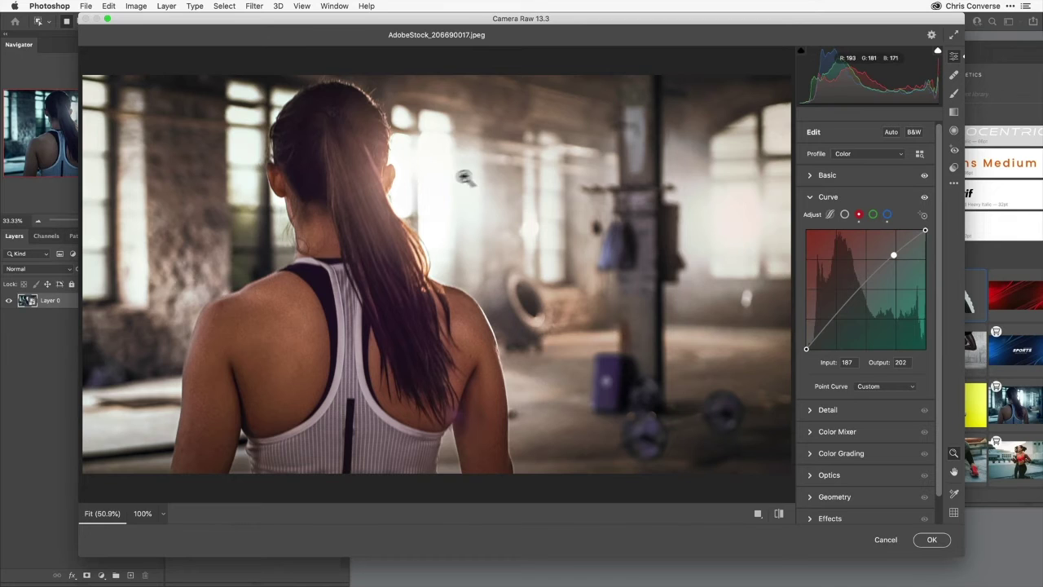
Nudge the gym photo's temperature and vibrance up slightly, compare before and after, and apply the Camera Raw Filter
click(811, 176)
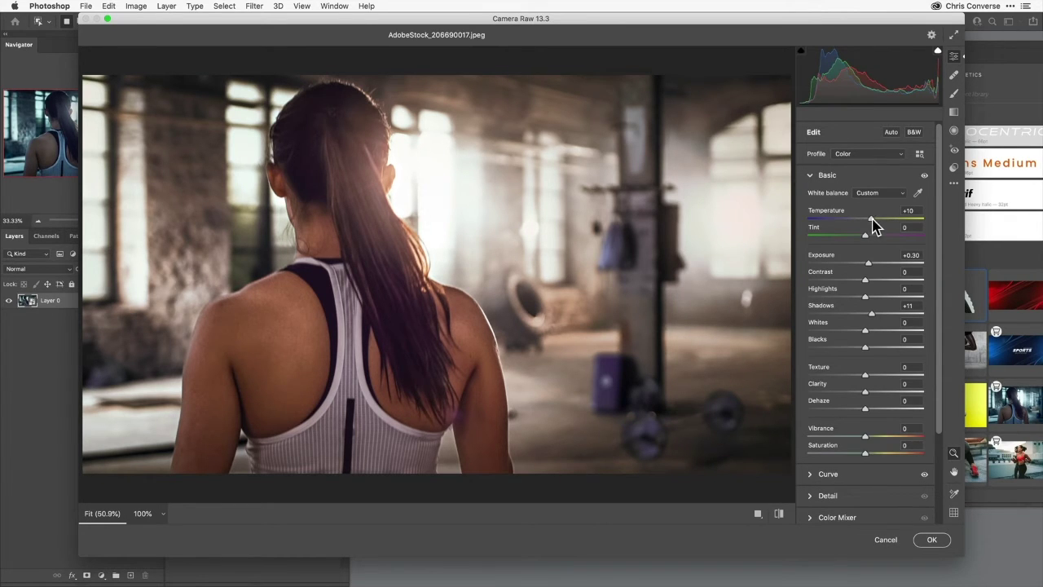
drag(873, 225, 875, 226)
drag(867, 443, 879, 441)
key(p)
key(p)
key(p)
key(p)
click(931, 544)
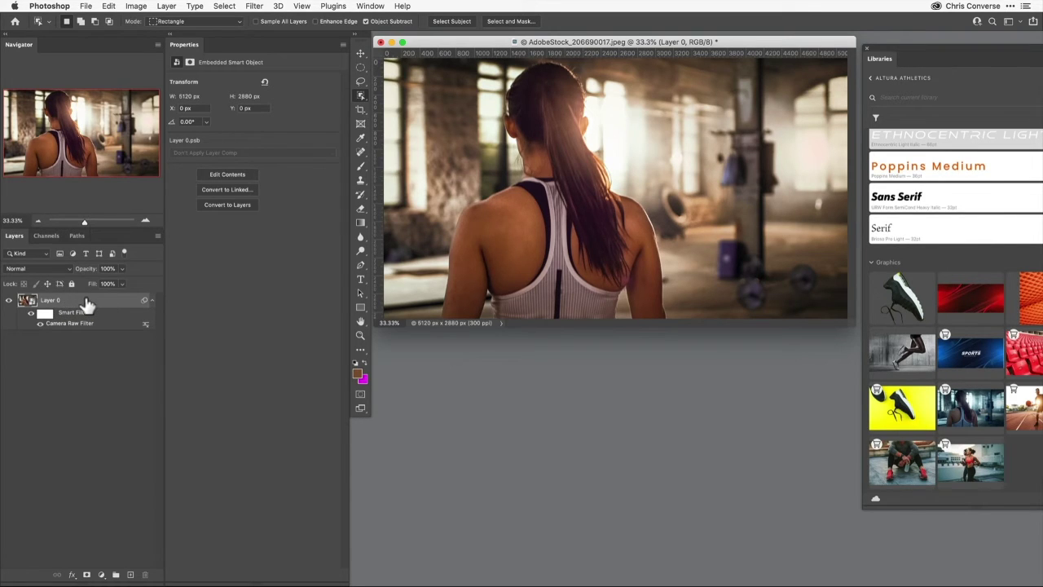
Duplicate the filtered photo layer, rasterize the copy and add it to the Altura Athletics library's graphics
key(super+j)
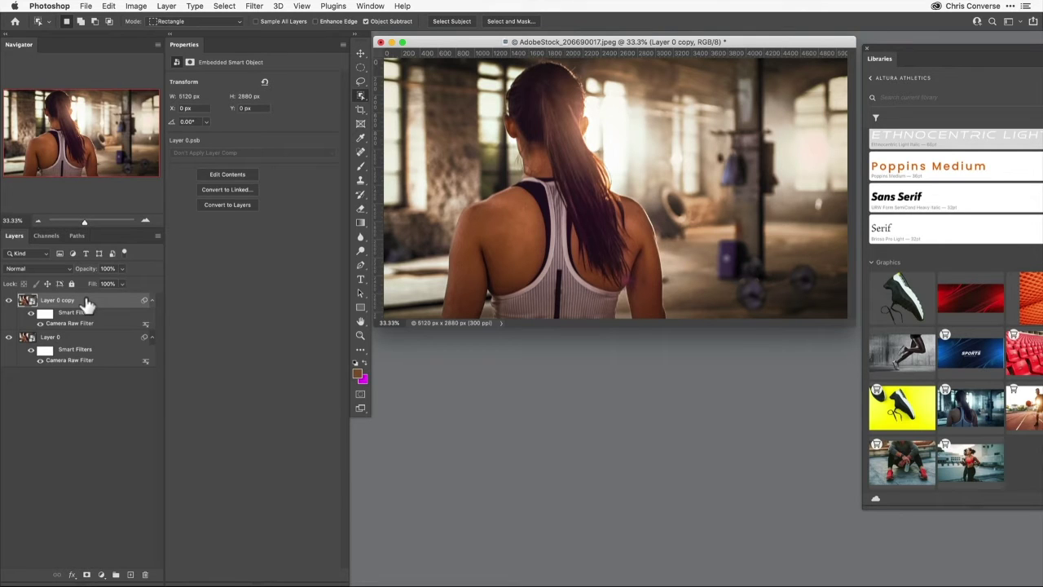
right_click(87, 304)
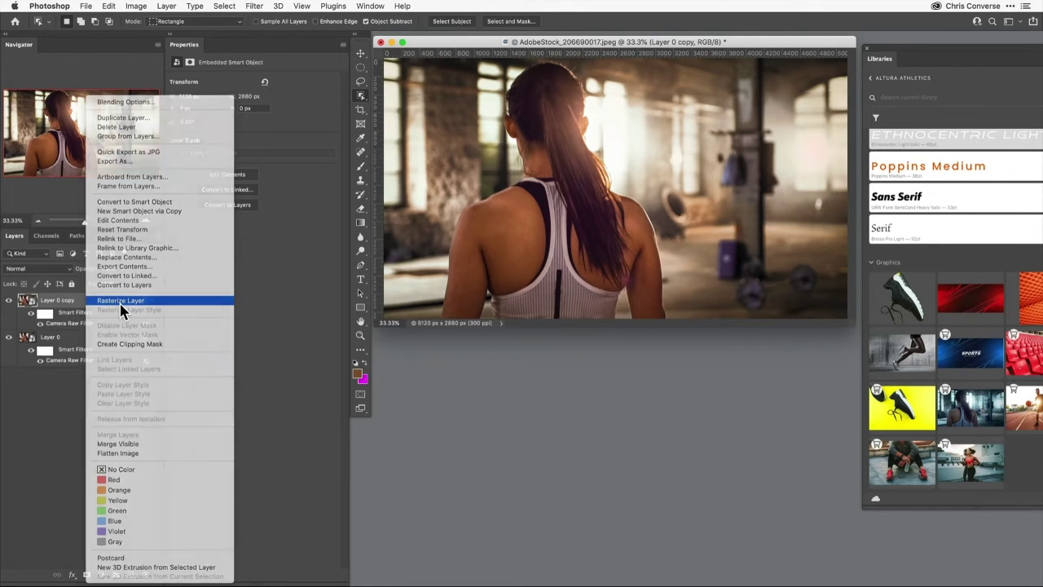
click(92, 301)
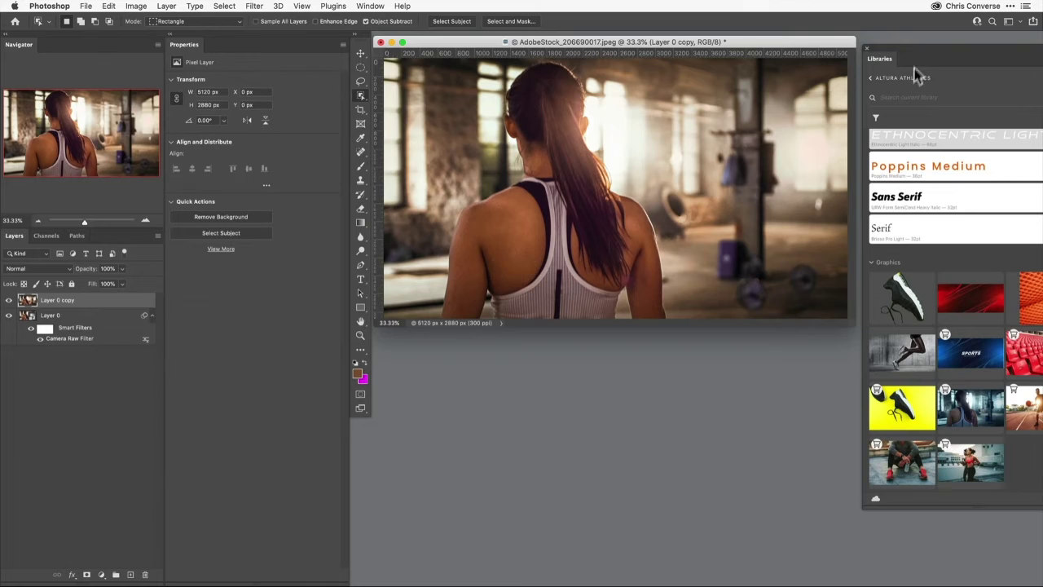
drag(918, 57, 860, 53)
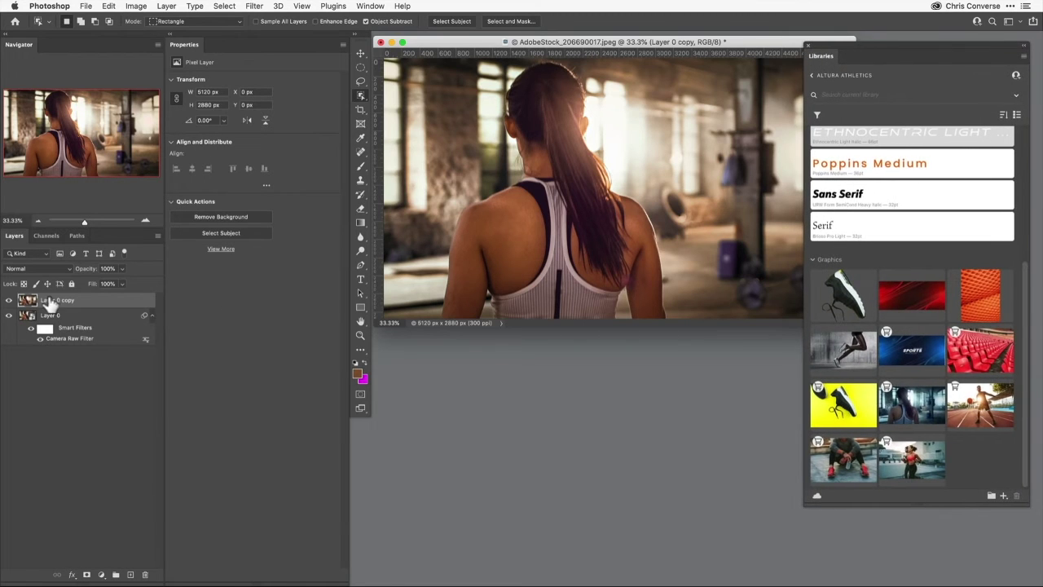
drag(28, 301, 841, 298)
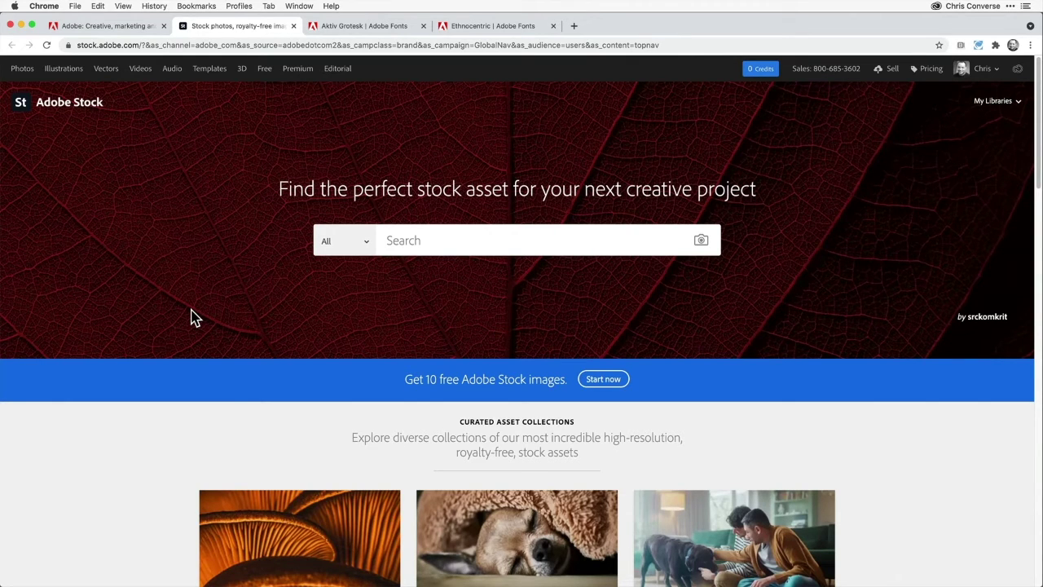
Search Adobe Stock for "mood board" with the content type limited to Templates
click(346, 244)
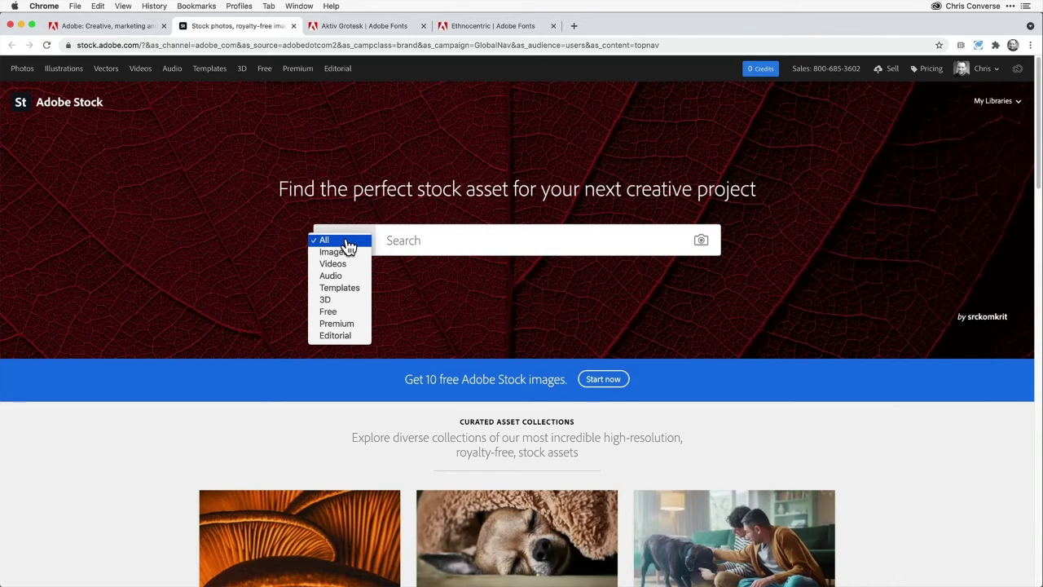
click(351, 290)
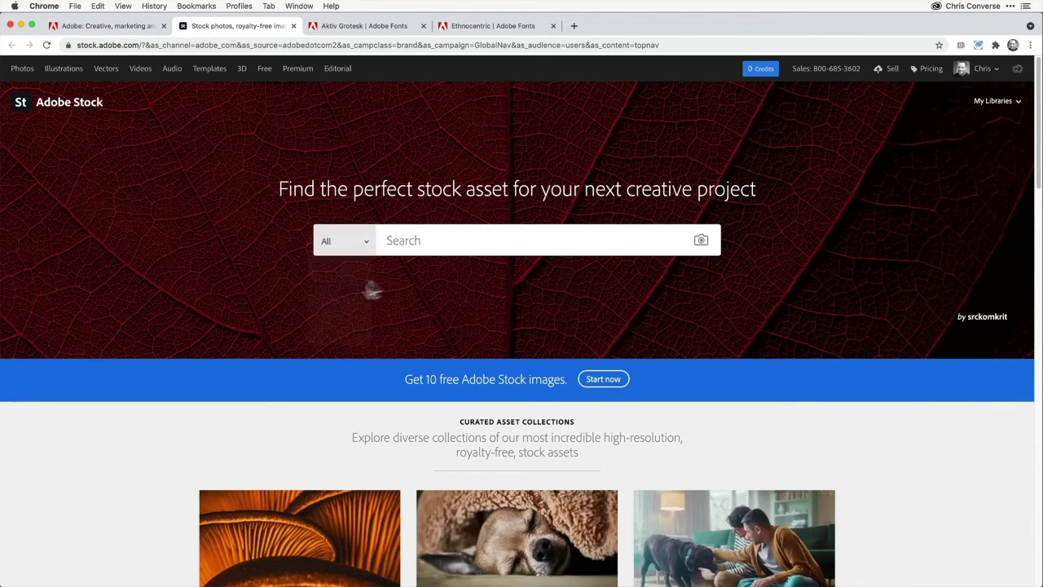
click(435, 236)
text(mood)
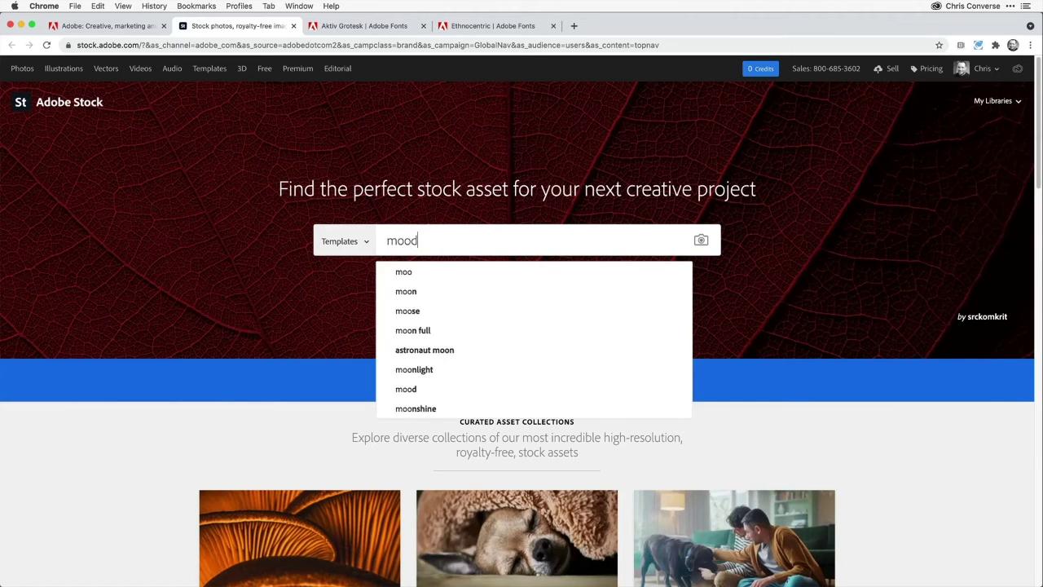
text( board)
key(Return)
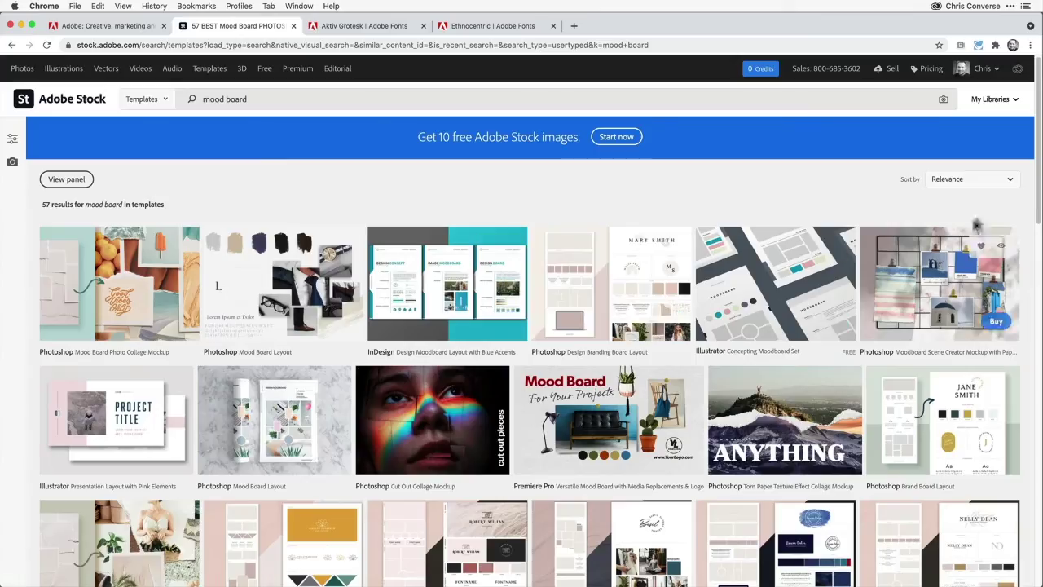
Show the search filters and restrict the mood board templates to the Photoshop app
mouse_move(1040, 203)
mouse_down()
mouse_move(1038, 542)
mouse_move(1032, 185)
mouse_up()
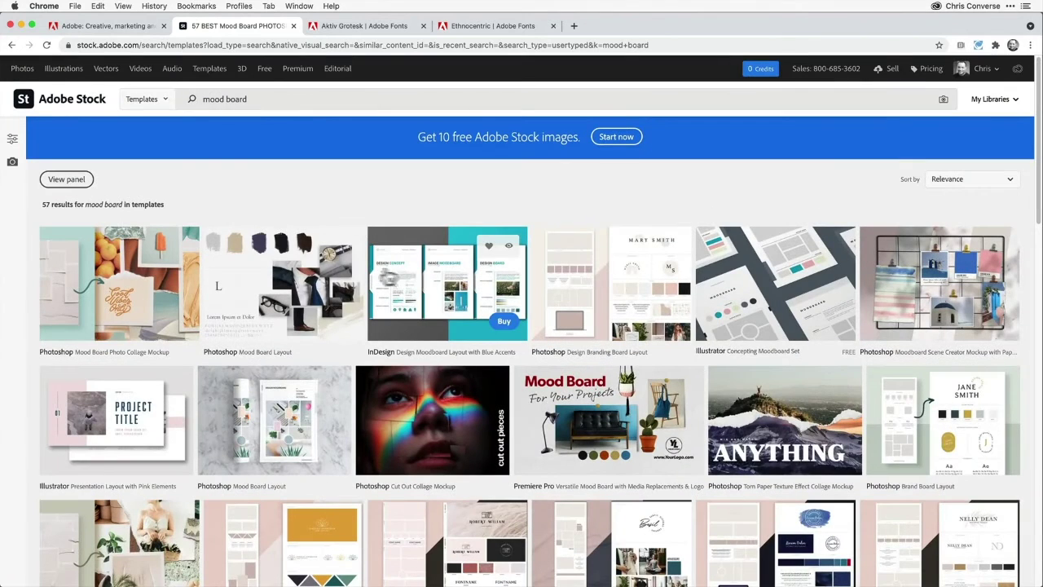
click(12, 142)
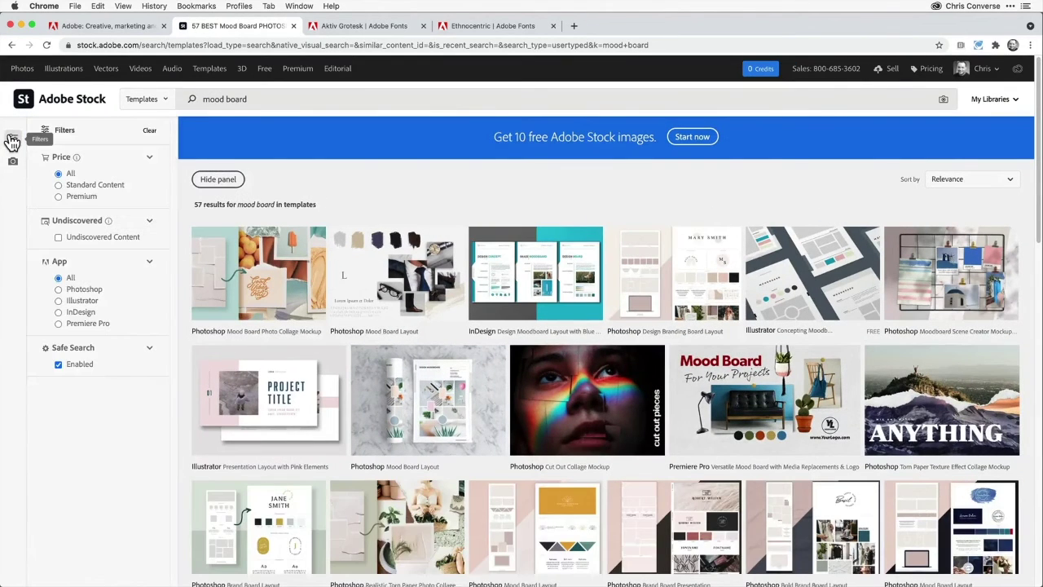
click(78, 290)
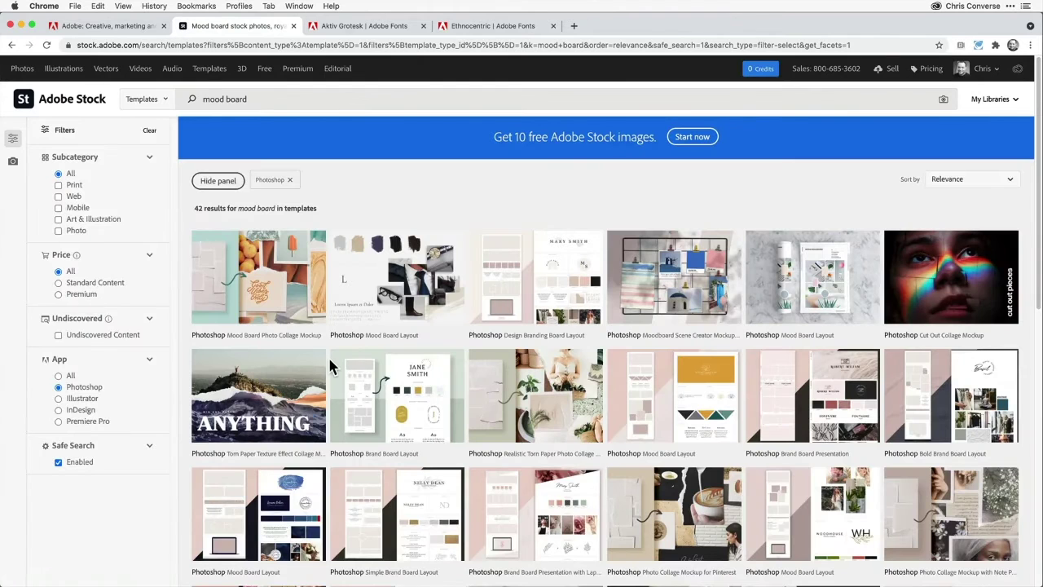
Browse the Photoshop mood board templates and open the details of the free "Maquette de moodboard artisanale naturelle"
scroll(326, 367, down, 2)
scroll(330, 364, down, 5)
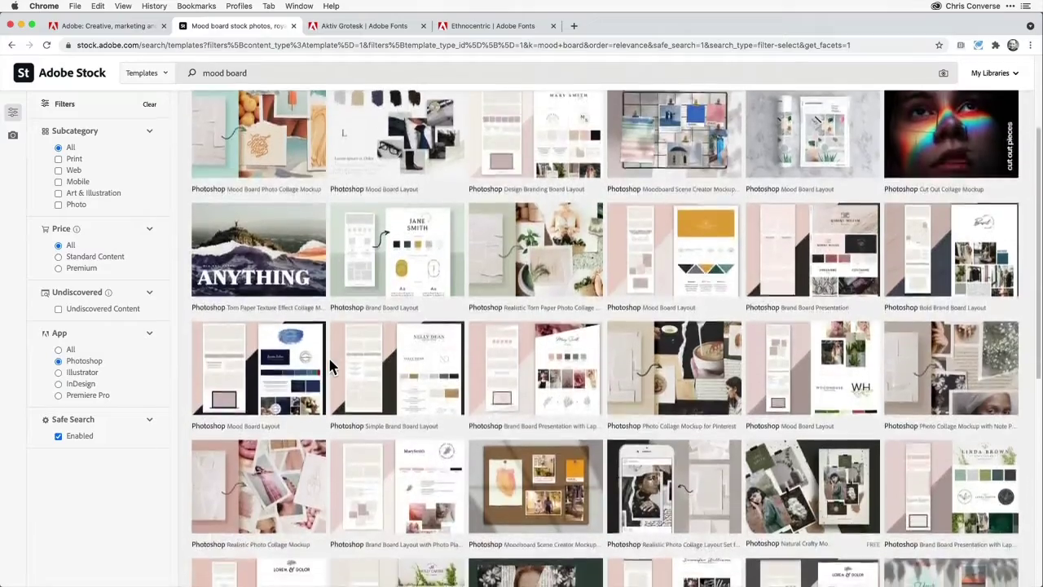
scroll(330, 367, down, 2)
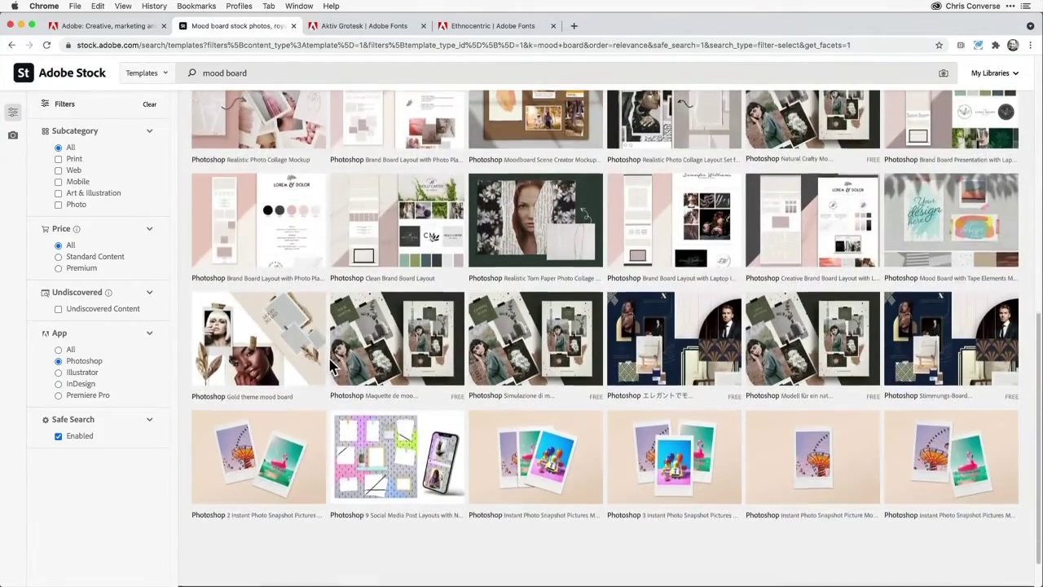
scroll(432, 343, down, 1)
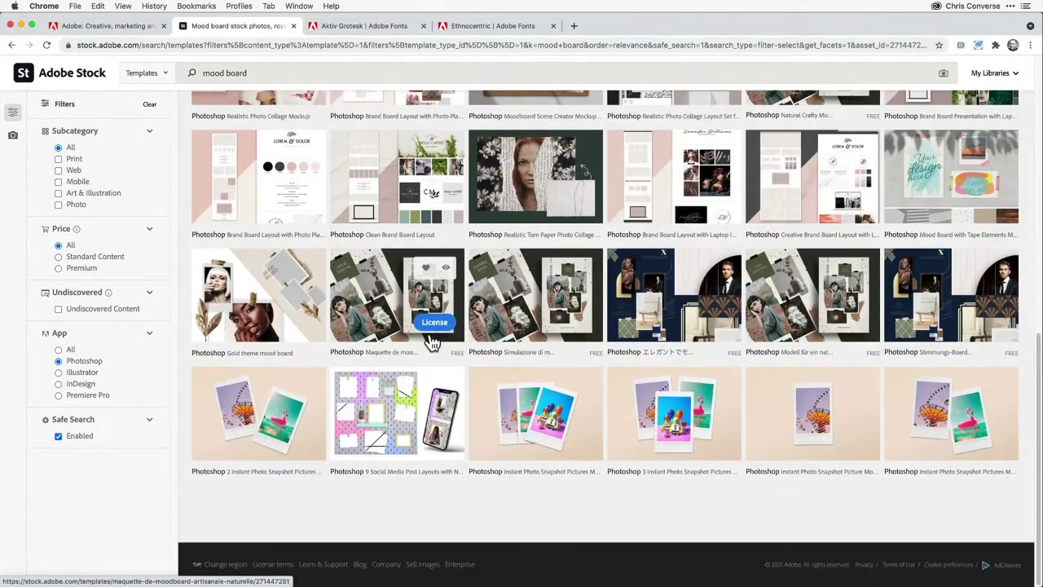
click(432, 341)
scroll(910, 500, down, 2)
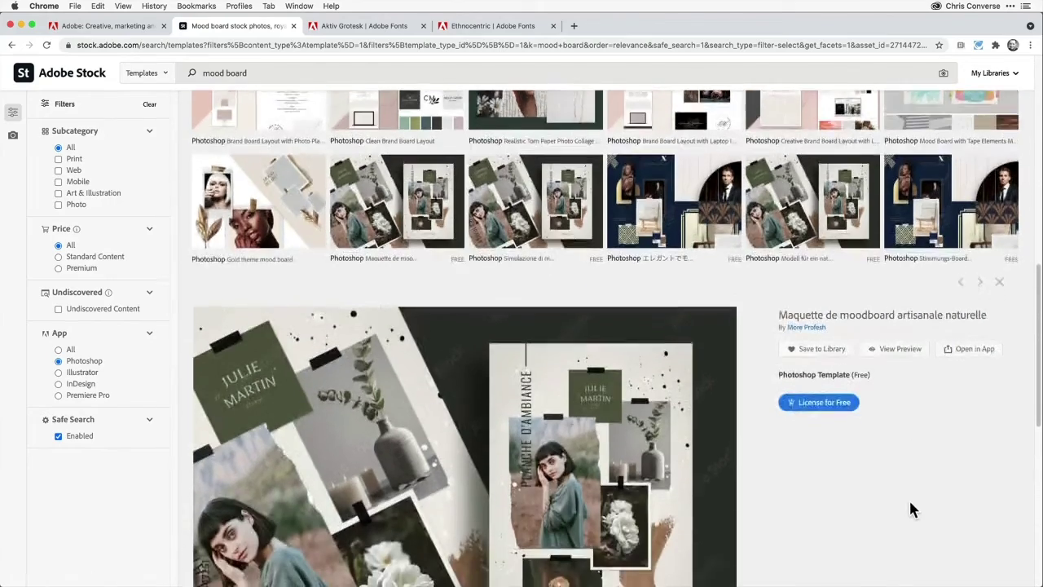
scroll(911, 508, down, 3)
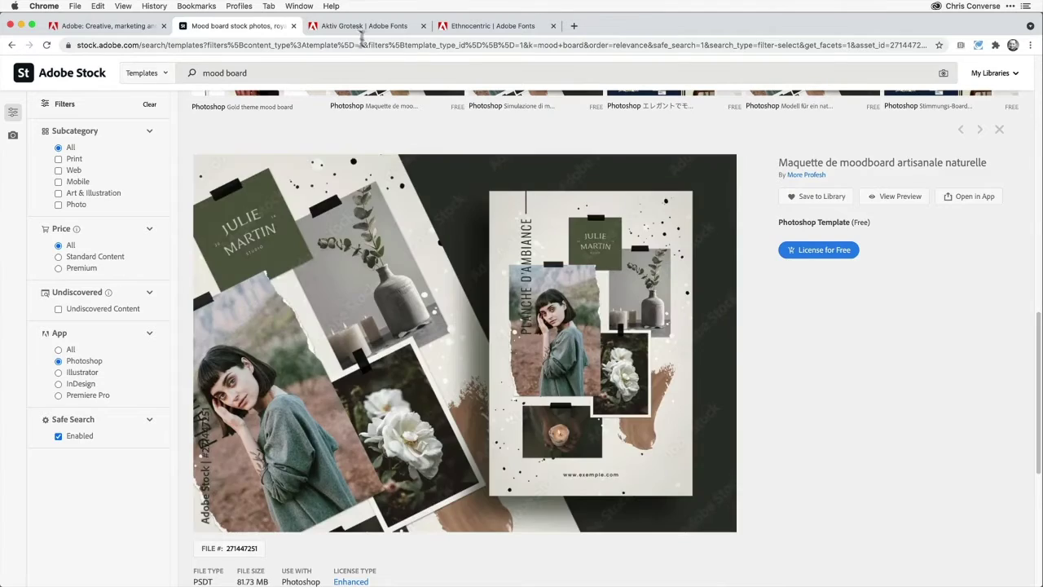
Review the Aktiv Grotesk and Ethnocentric pages on Adobe Fonts, including Ethnocentric's available styles
click(351, 27)
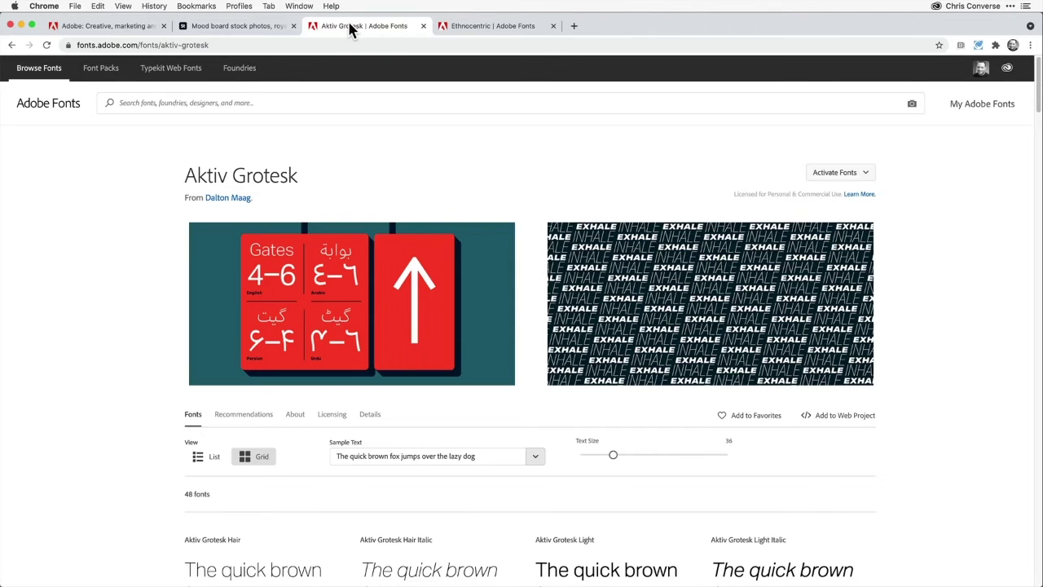
click(490, 26)
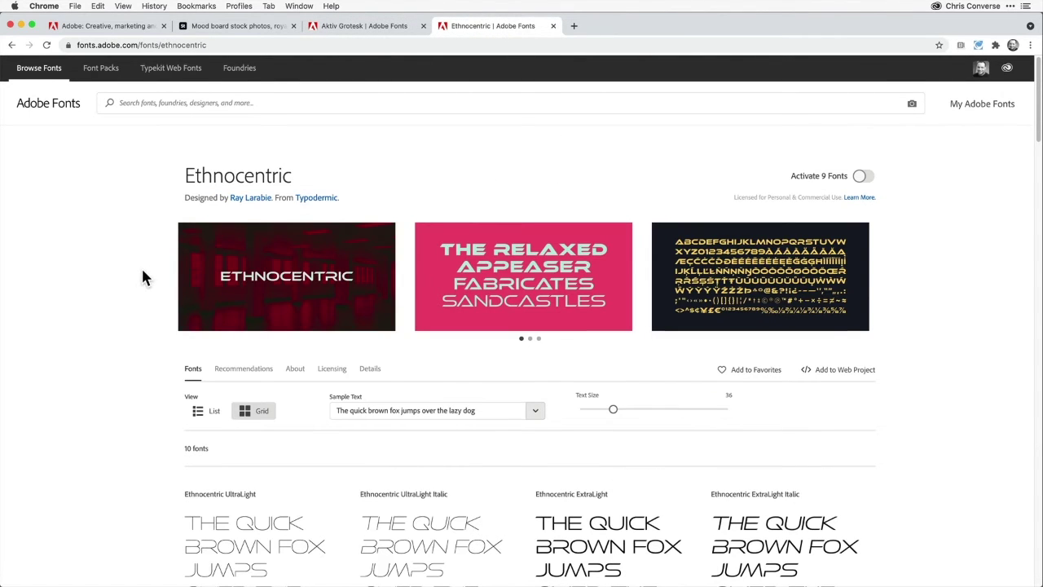
scroll(142, 278, down, 3)
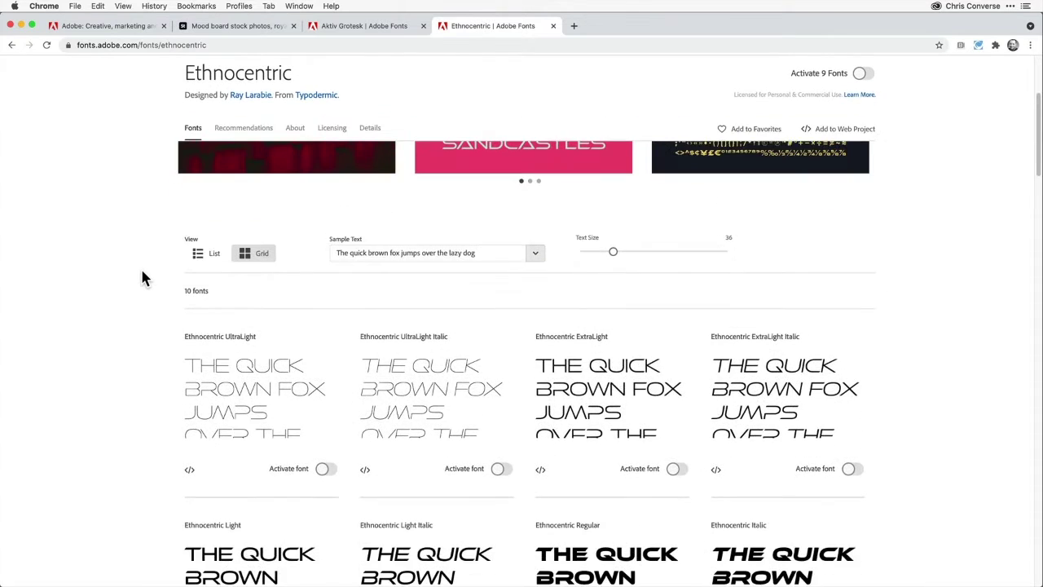
scroll(141, 278, up, 3)
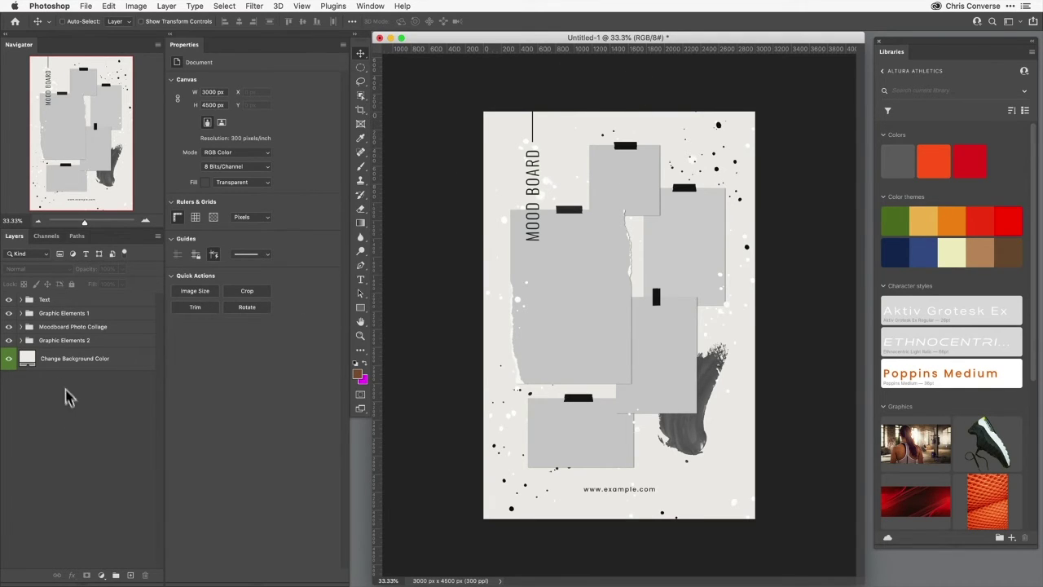
Expand the mood board's Graphic Elements 1, Moodboard Photo Collage and Torn Vertical Photo groups and select the torn vertical photo shape
click(21, 314)
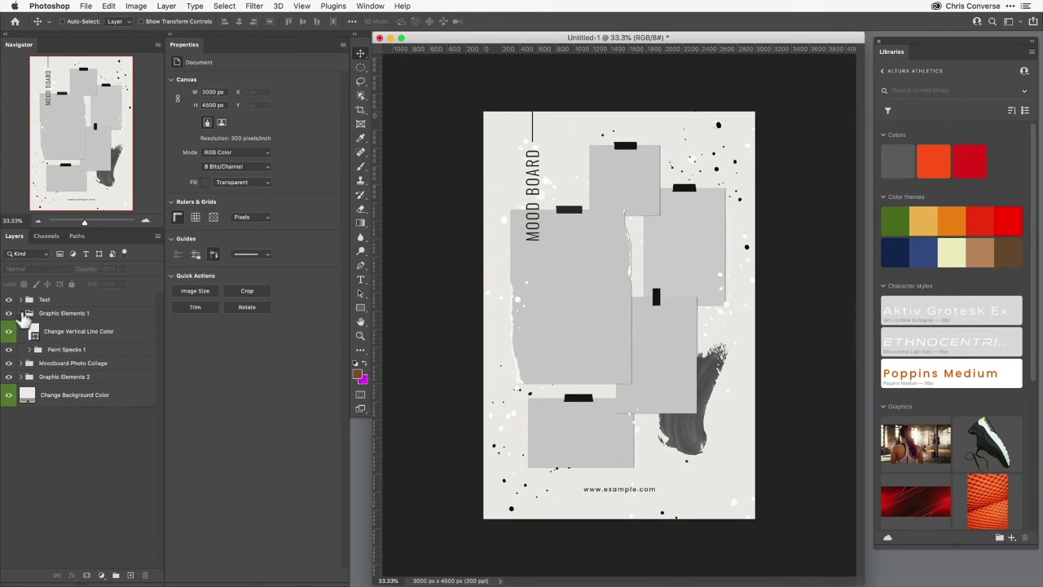
click(20, 363)
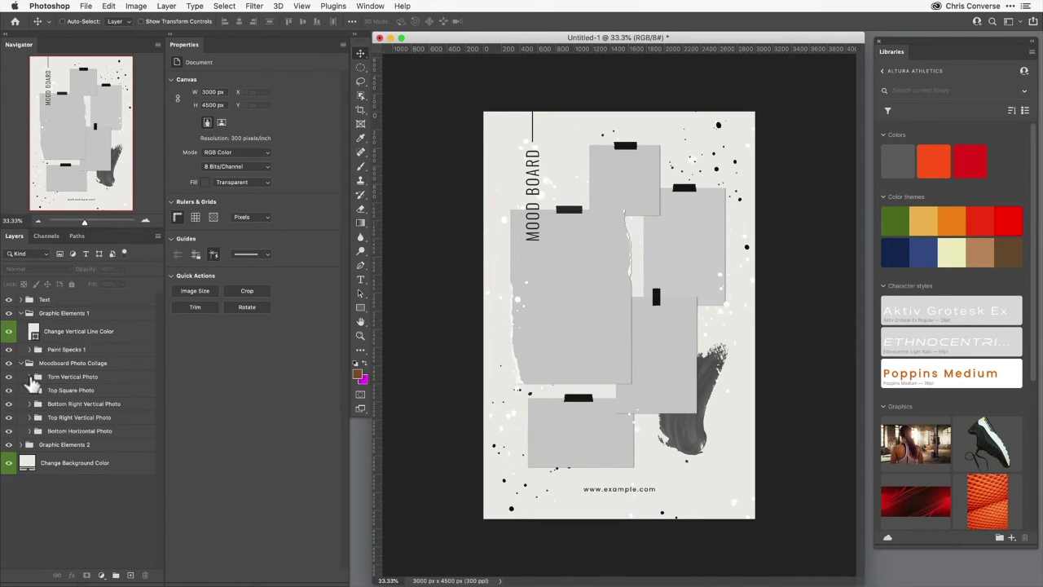
click(30, 377)
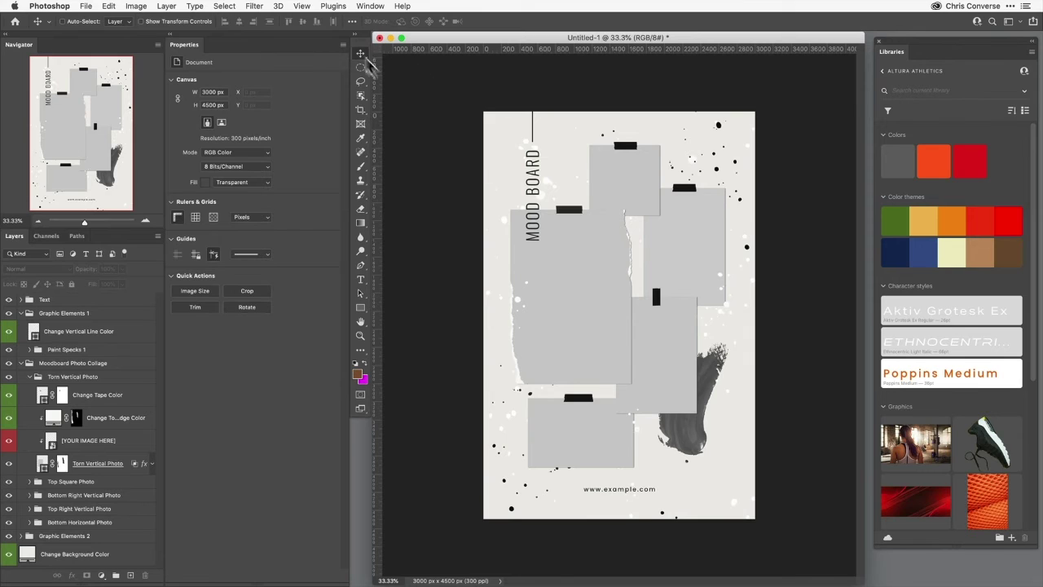
super+click(581, 287)
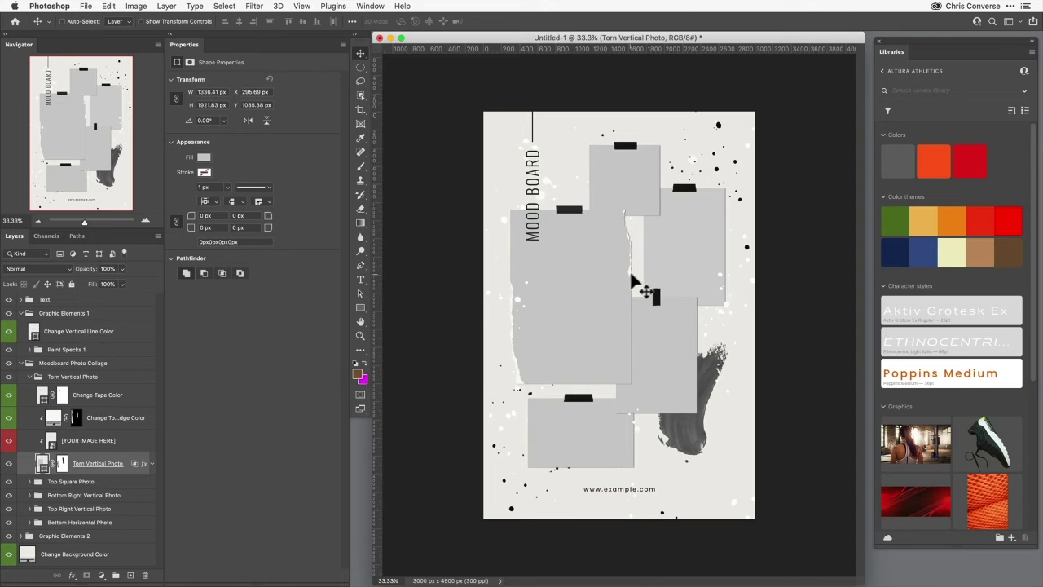
super+click(592, 274)
super+click(591, 277)
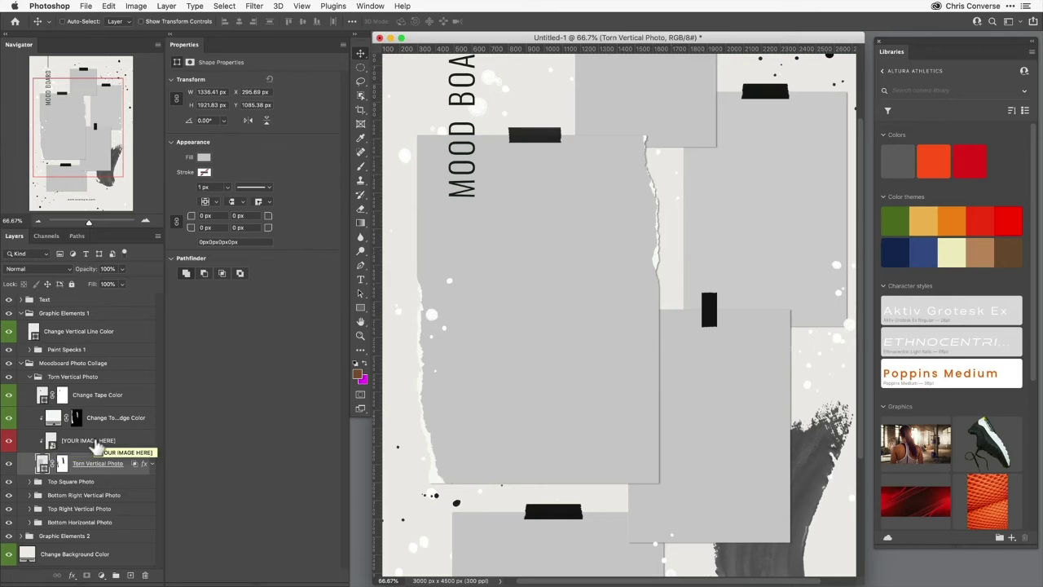
Open the torn photo's [YOUR IMAGE HERE] smart object and place the library image "Fitness women running together on rooftop" in it
double_click(51, 443)
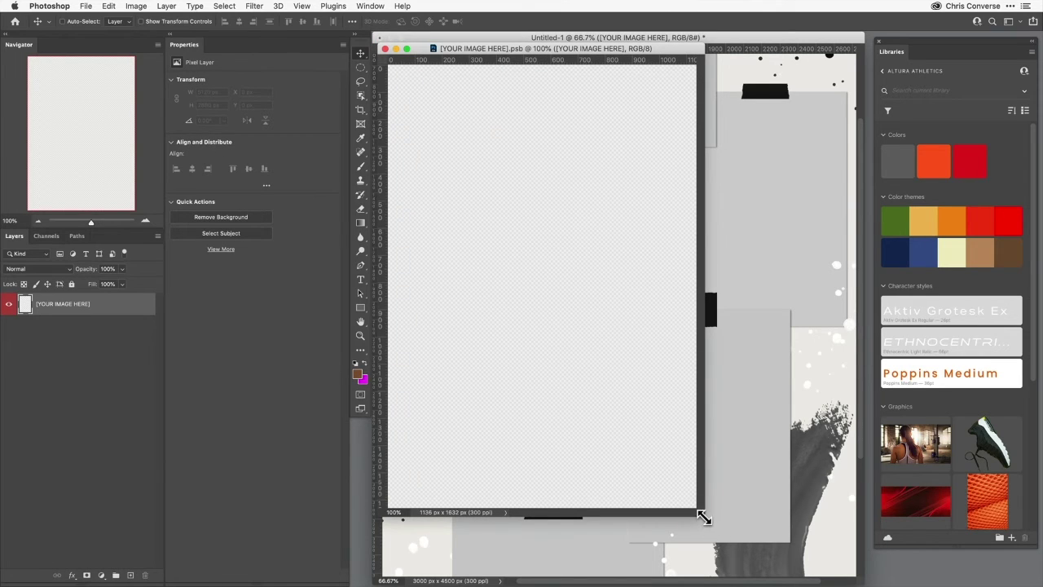
drag(701, 514, 766, 534)
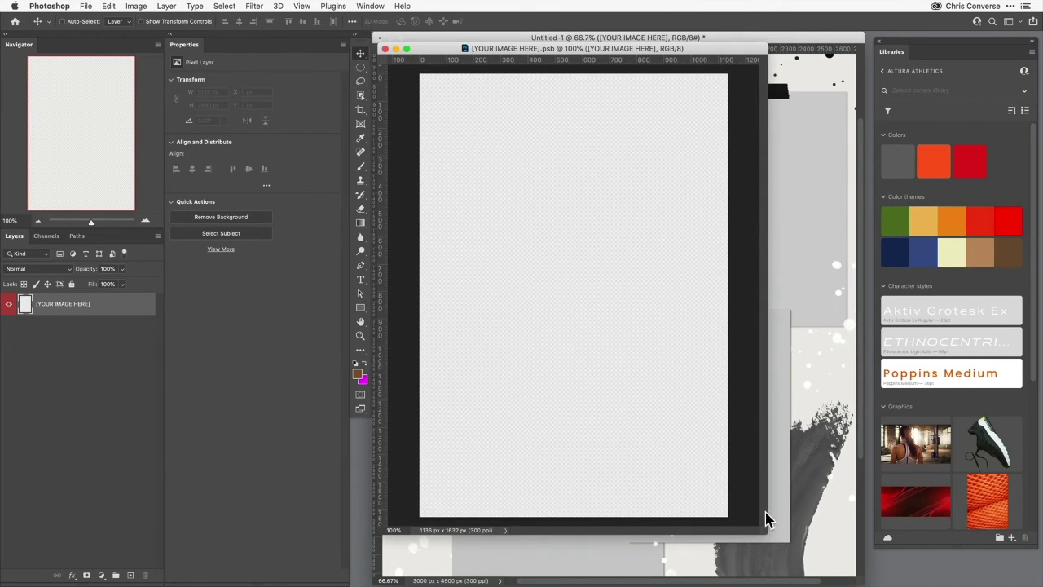
drag(1035, 354, 598, 312)
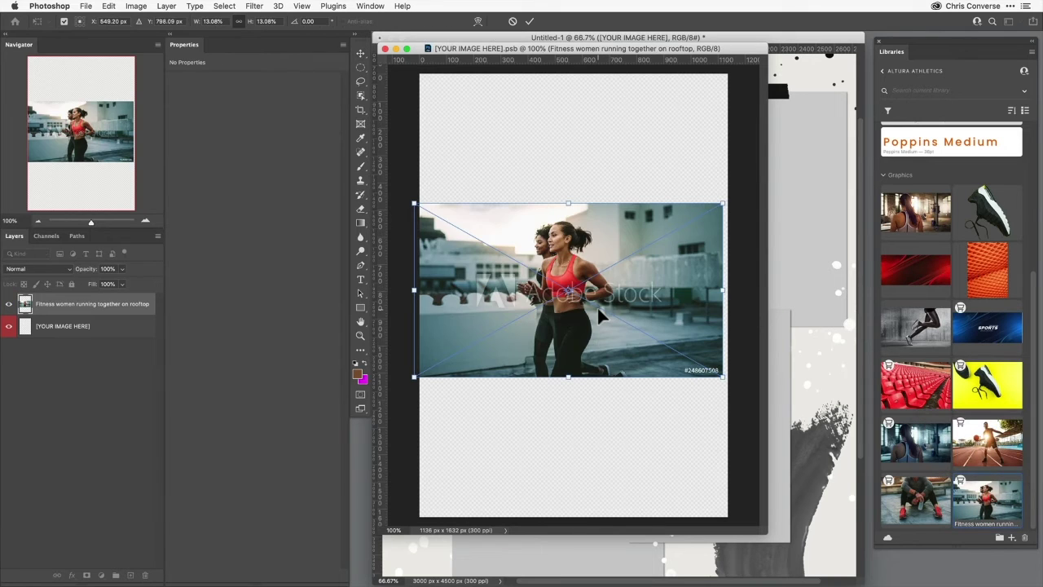
Enlarge the placed runners photo proportionally about its centre to about 38% so it covers the whole canvas
key(super+minus)
key(super+minus)
key(super+minus)
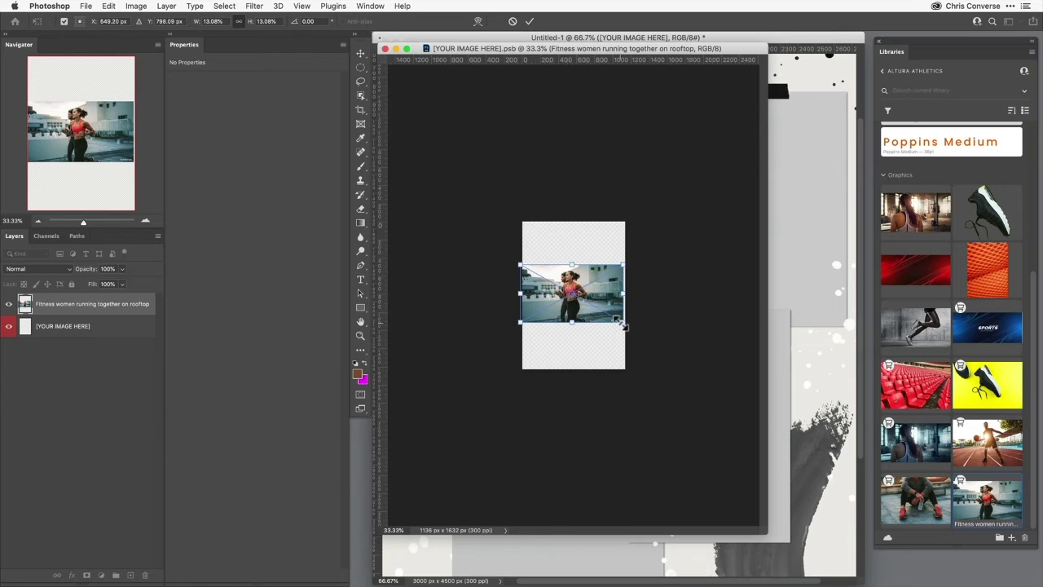
drag(621, 324, 697, 417)
Flip the runners photo horizontally, centre it on the canvas, and save and close the smart object
click(109, 7)
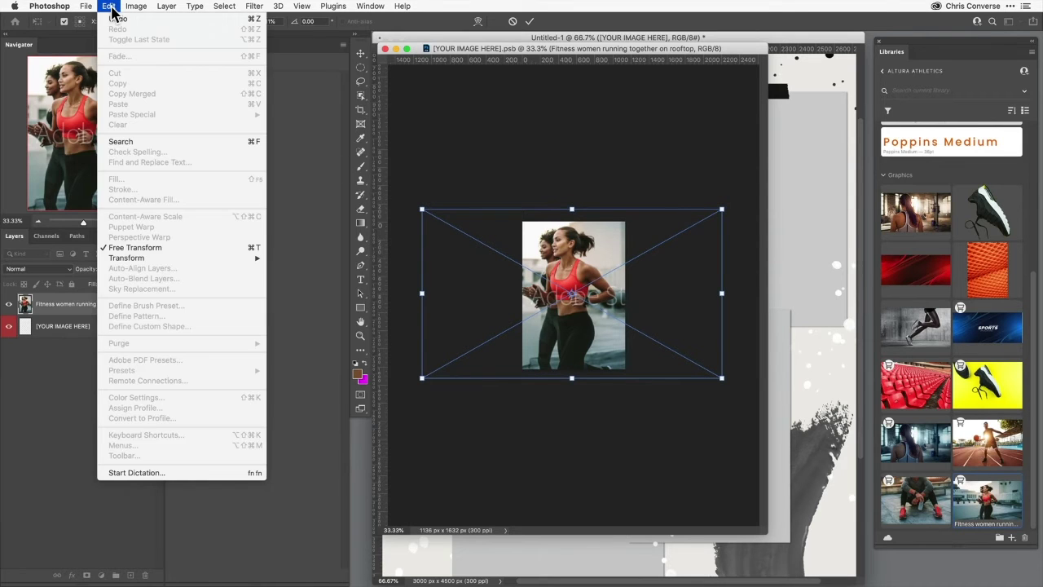
mouse_move(146, 262)
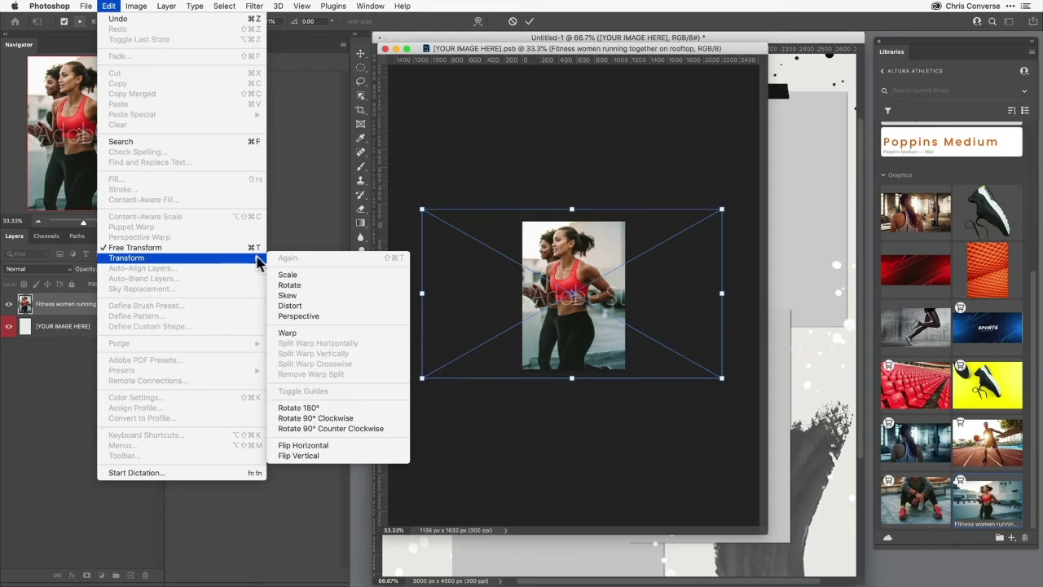
click(358, 446)
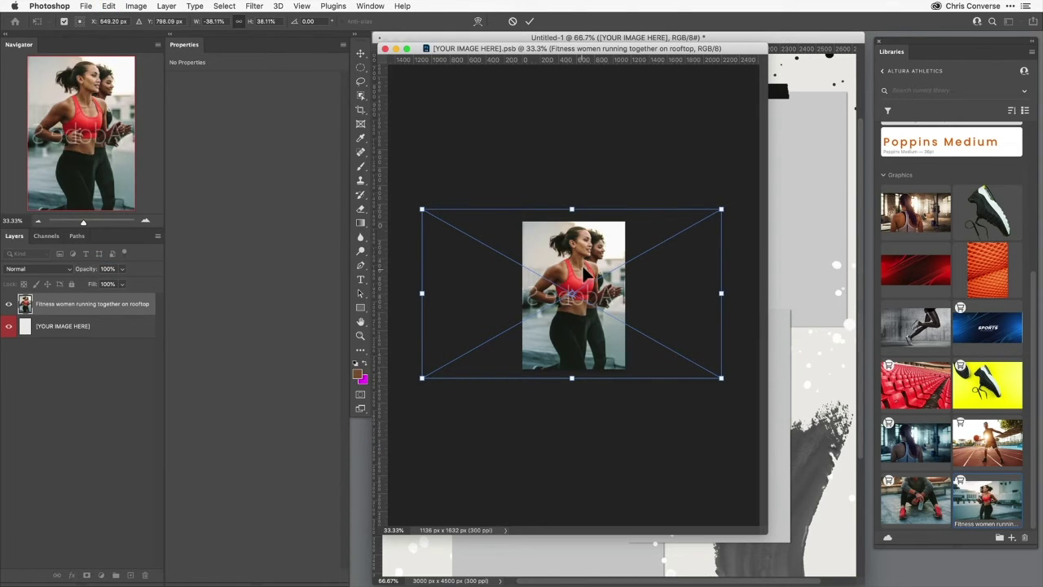
drag(584, 273, 586, 276)
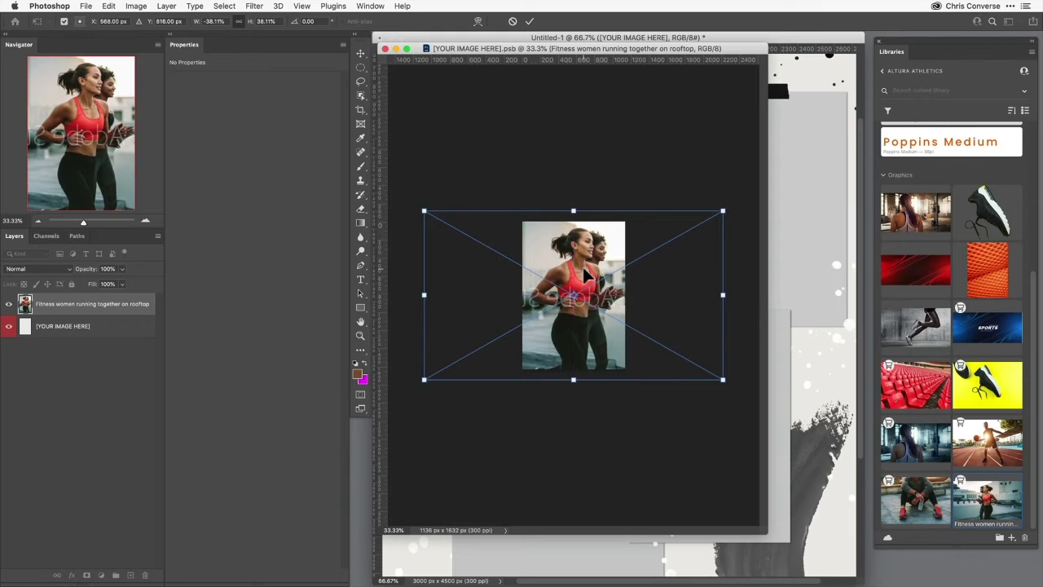
key(Return)
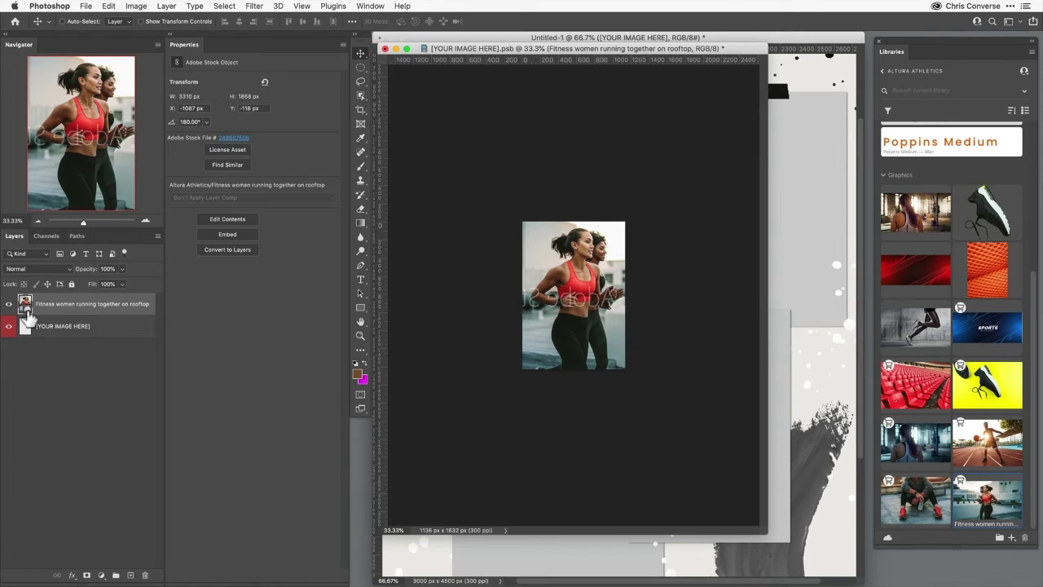
click(386, 50)
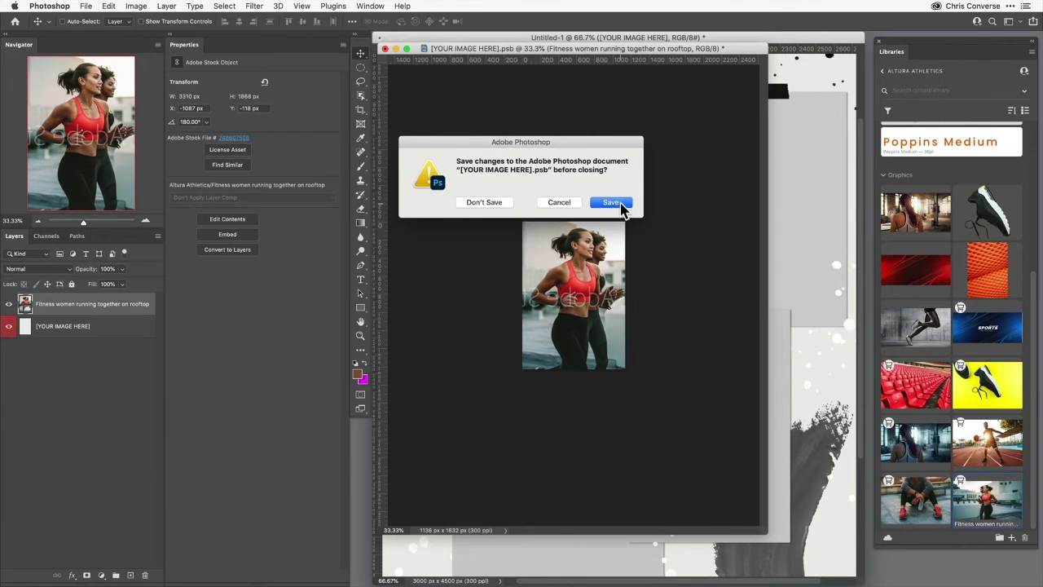
click(611, 203)
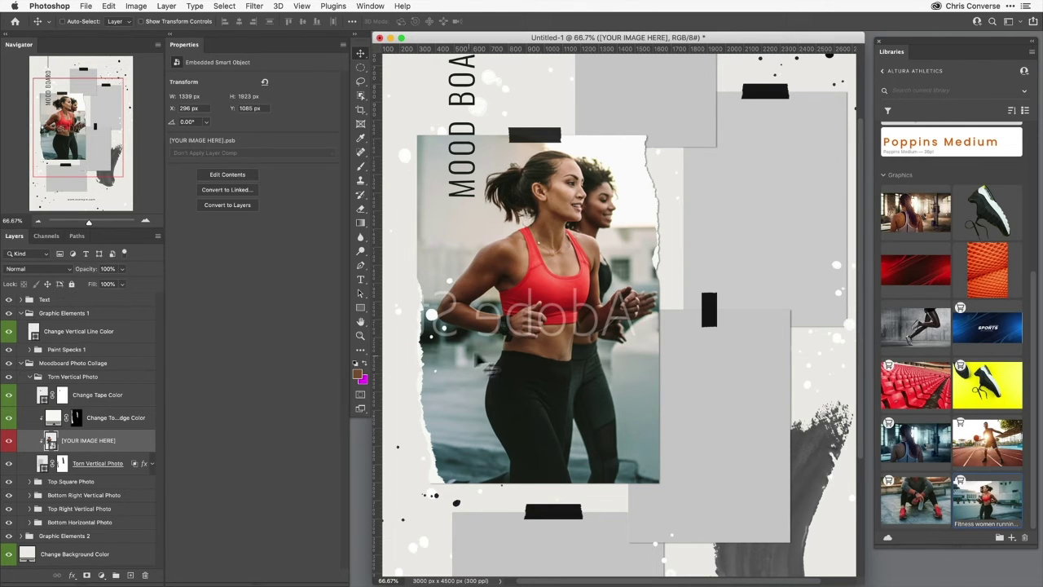
Scale the runners image in the torn vertical photo to about 123.6% and reposition it to fill the torn frame
drag(476, 357, 541, 326)
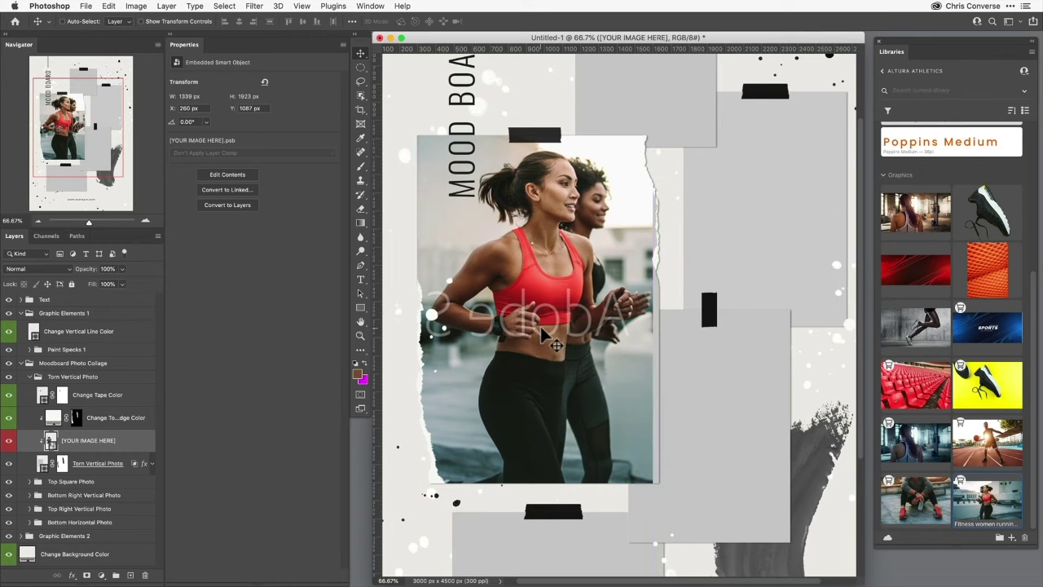
key(ctrl+t)
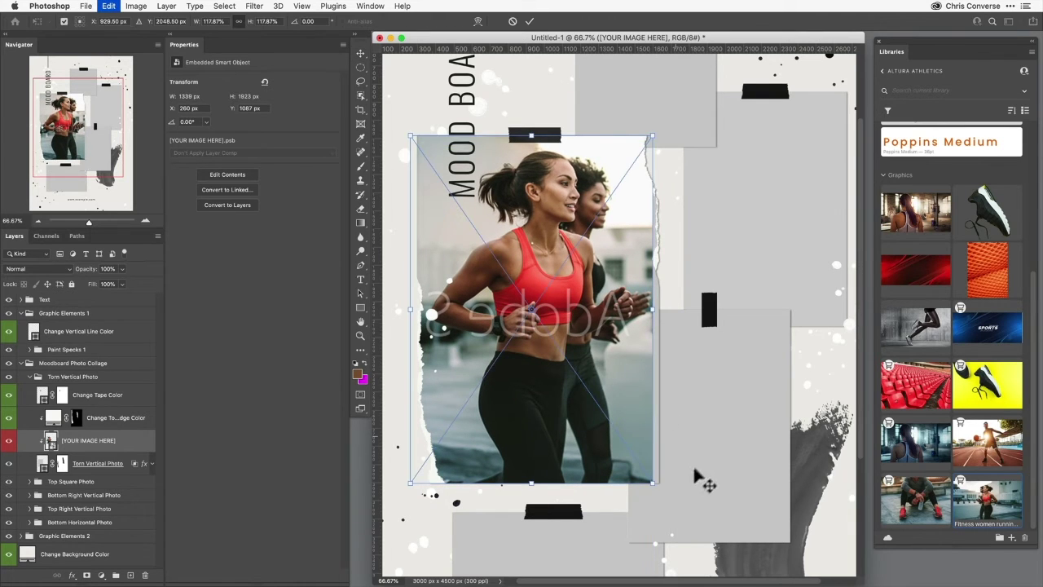
drag(655, 486, 670, 502)
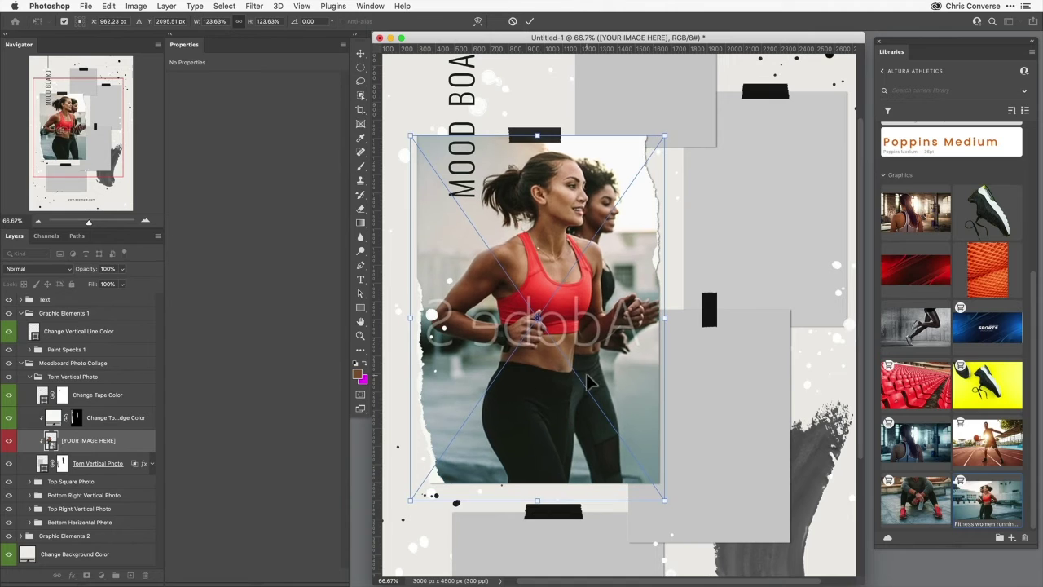
drag(587, 374, 591, 367)
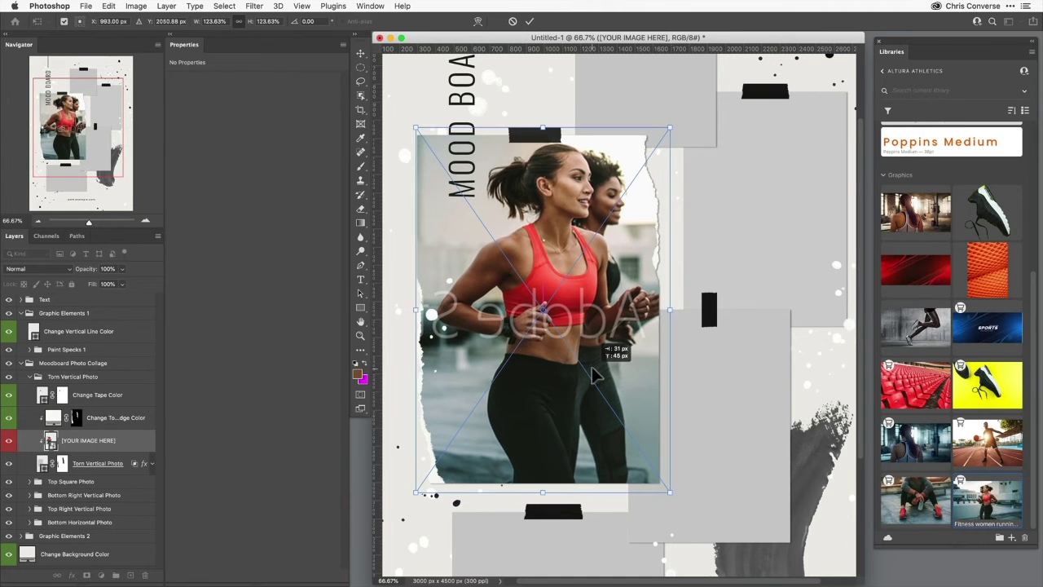
key(Return)
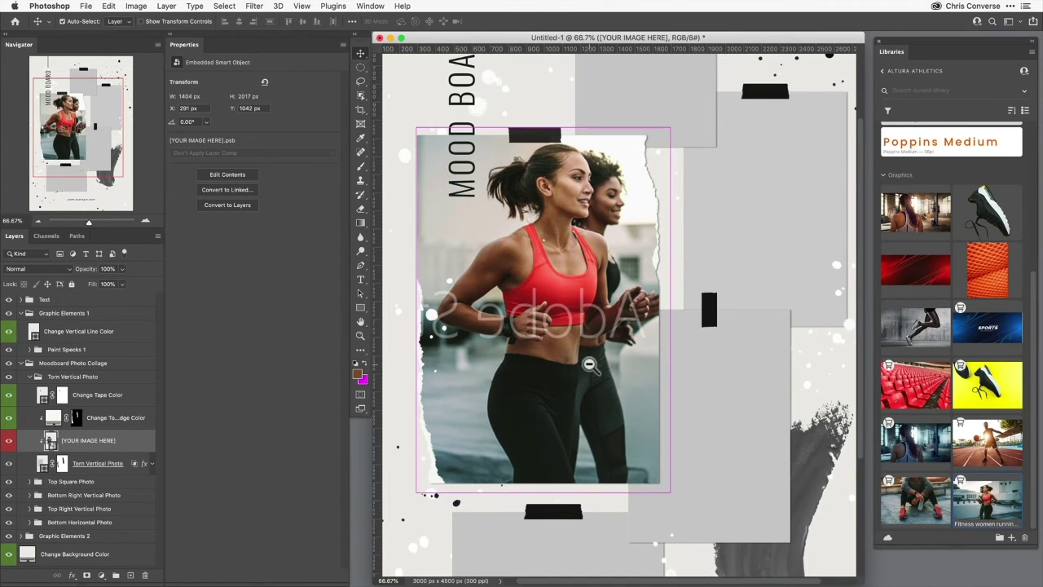
key(ctrl+minus)
key(ctrl+minus)
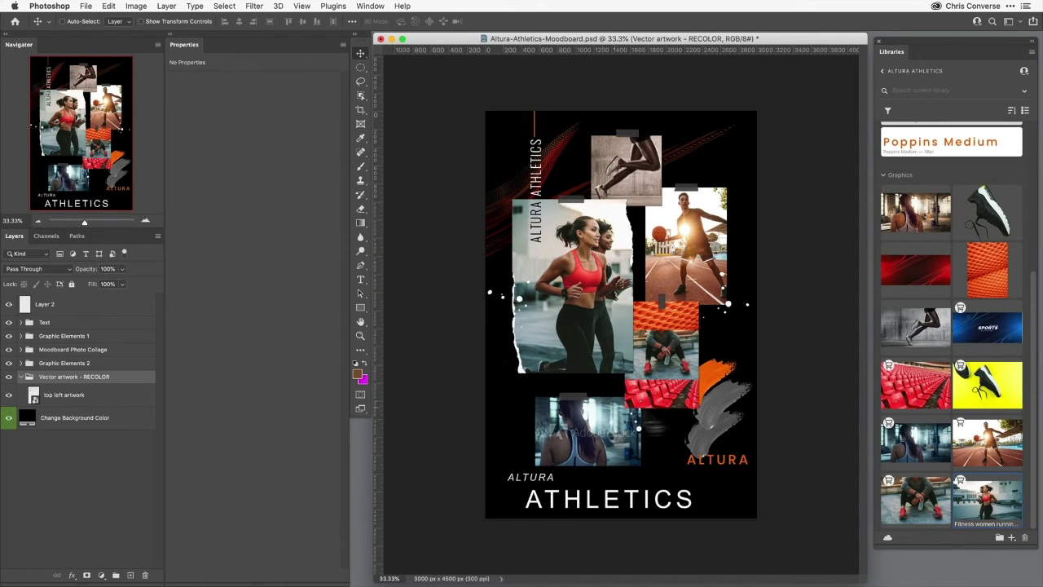
In Altura-Athletics-Moodboard.psd, select the bottom horizontal gym photo and open its [YOUR IMAGE HERE] smart object
super+click(628, 332)
super+click(627, 332)
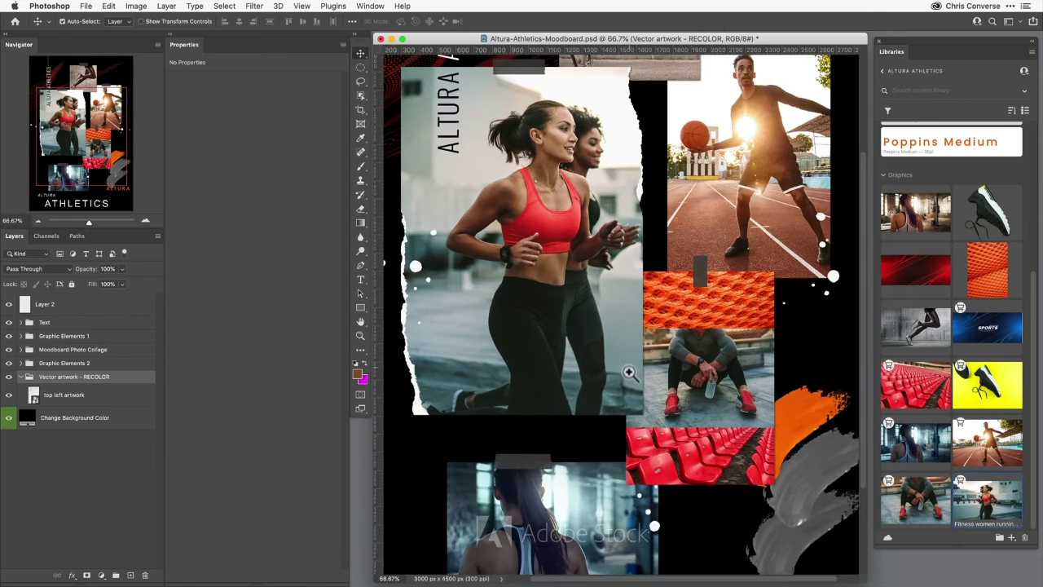
scroll(630, 373, down, 5)
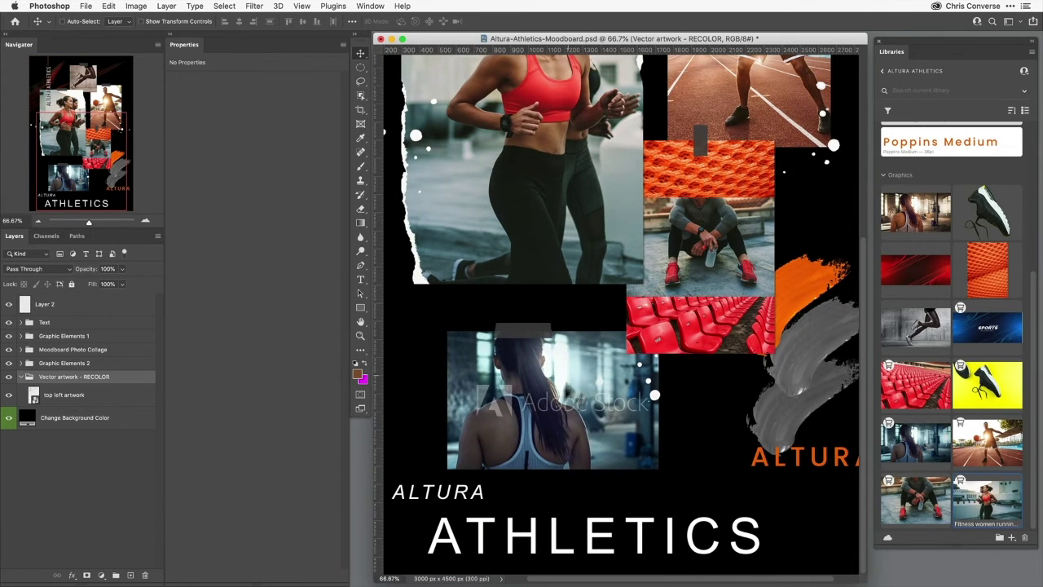
super+click(557, 393)
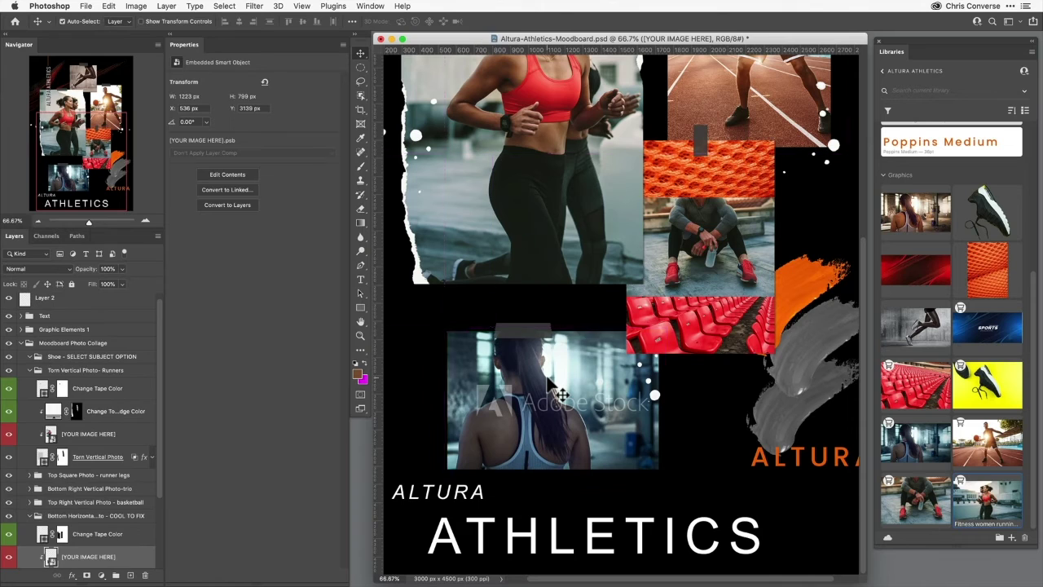
scroll(110, 432, down, 5)
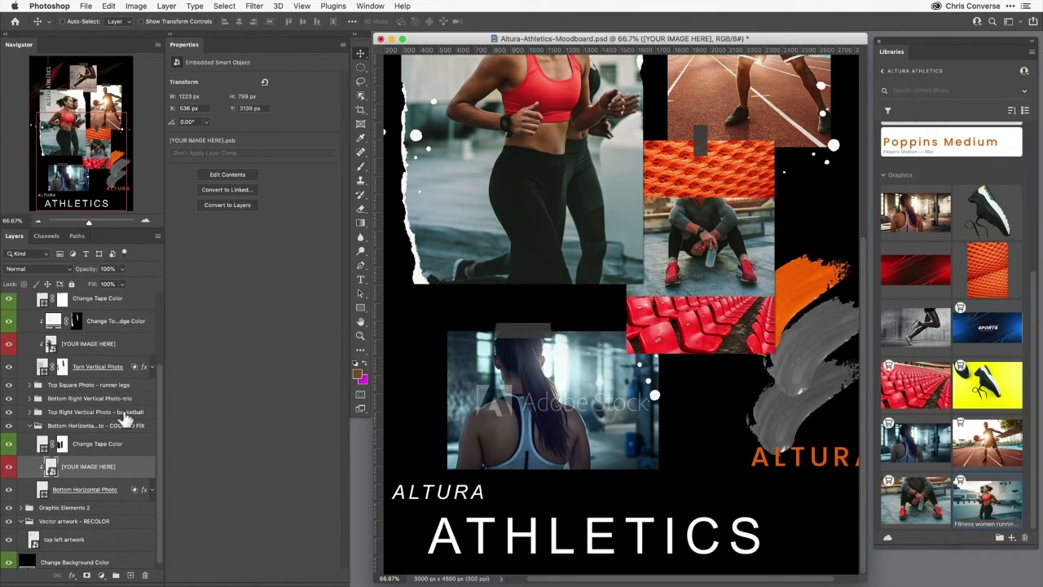
click(8, 467)
click(8, 467)
double_click(51, 466)
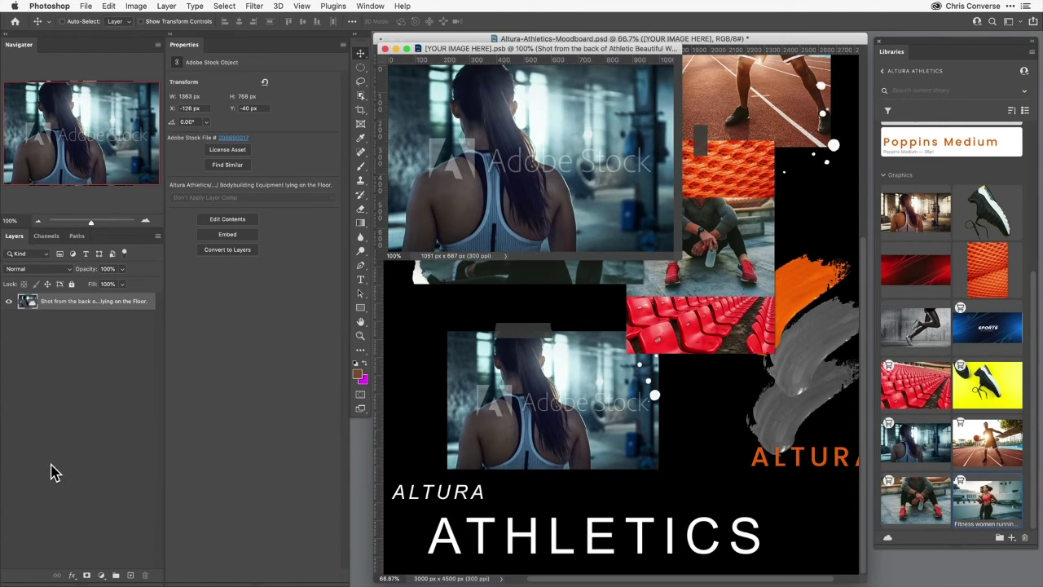
Relink the blue-toned gym photo to the warm library graphic "Layer 0 copy" and save and close the smart object
right_click(49, 305)
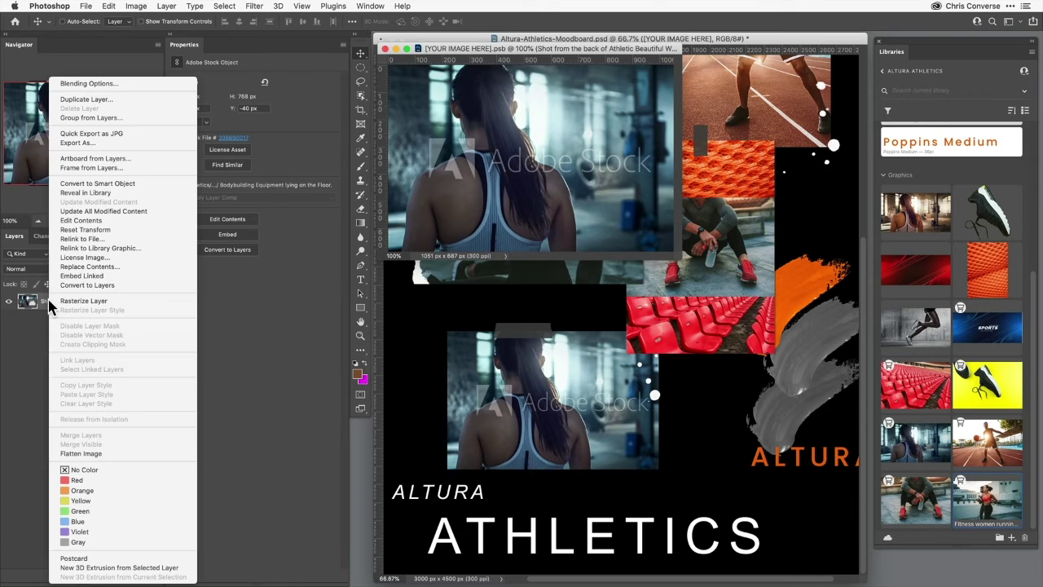
click(91, 248)
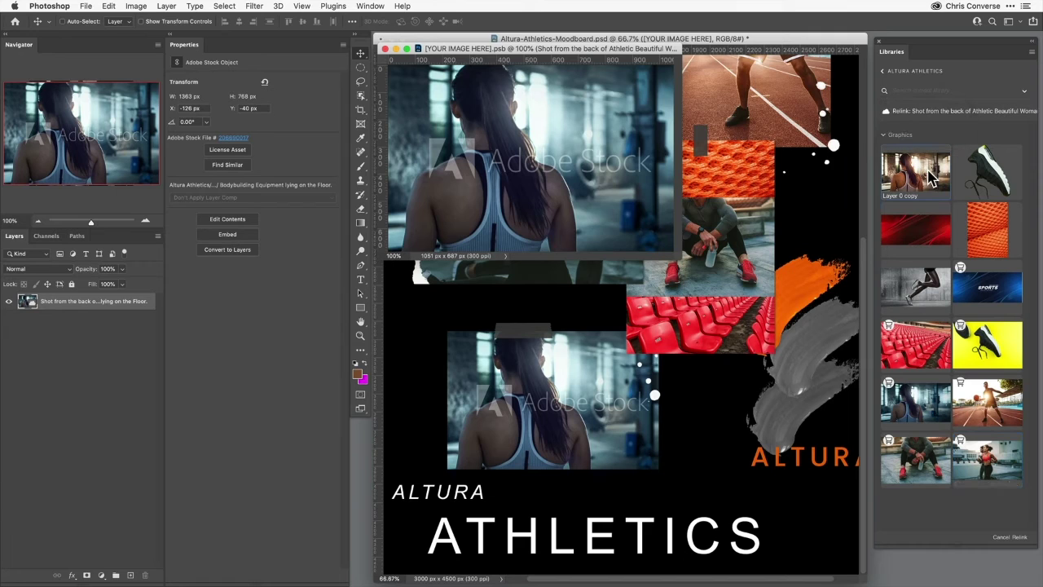
click(1018, 538)
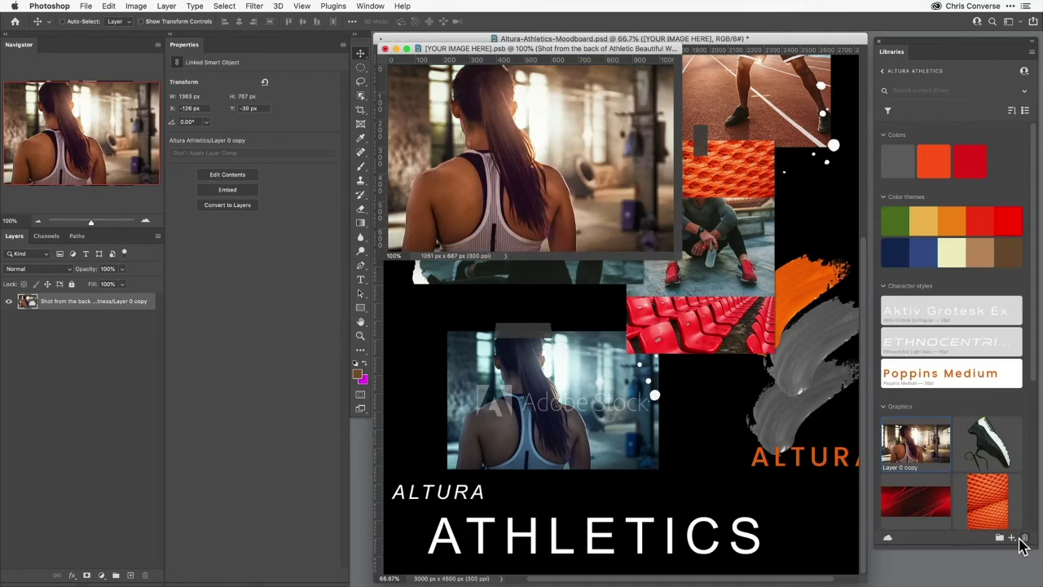
click(386, 50)
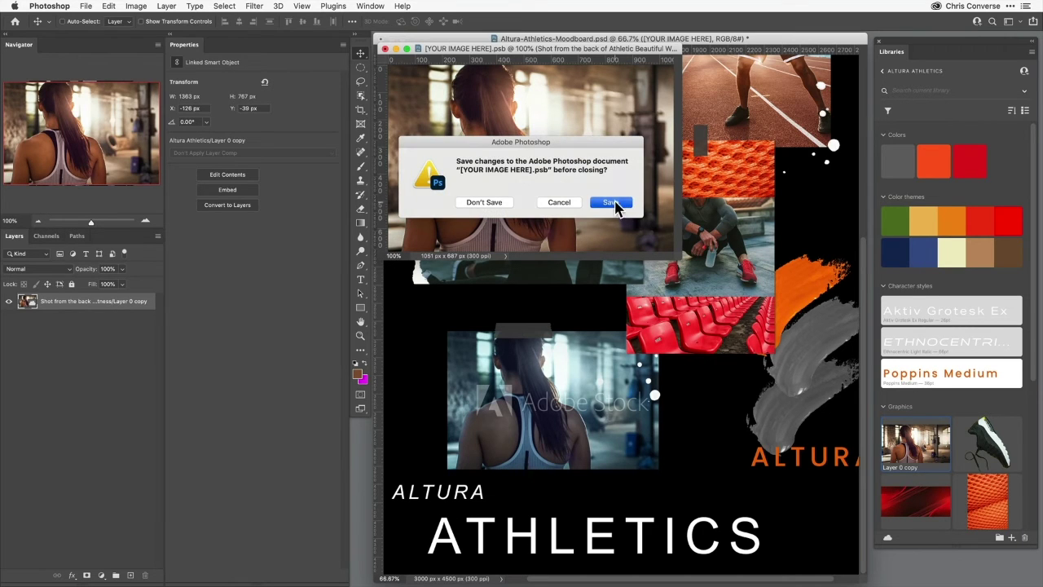
click(613, 203)
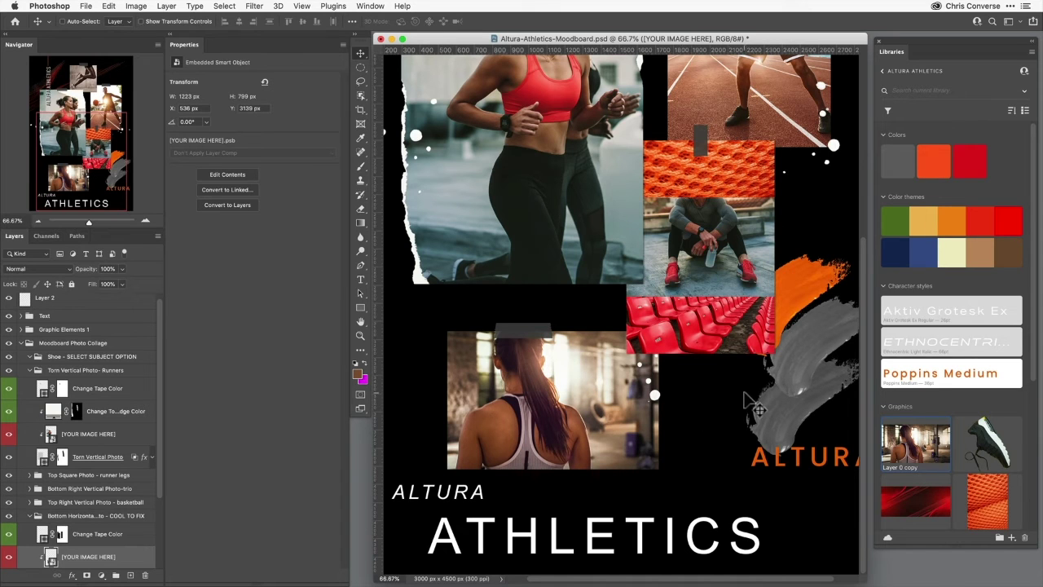
Recolor the lowest gray paint stroke through Paint Swatch - red's Adjust Paint Color layer with the library red #E51A1A
drag(741, 380, 616, 323)
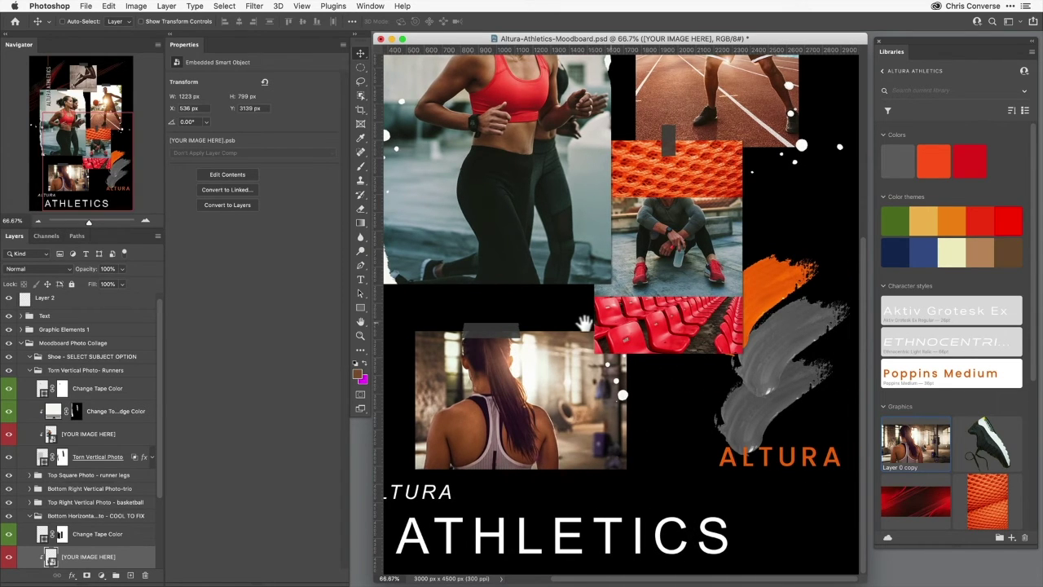
ctrl+click(753, 410)
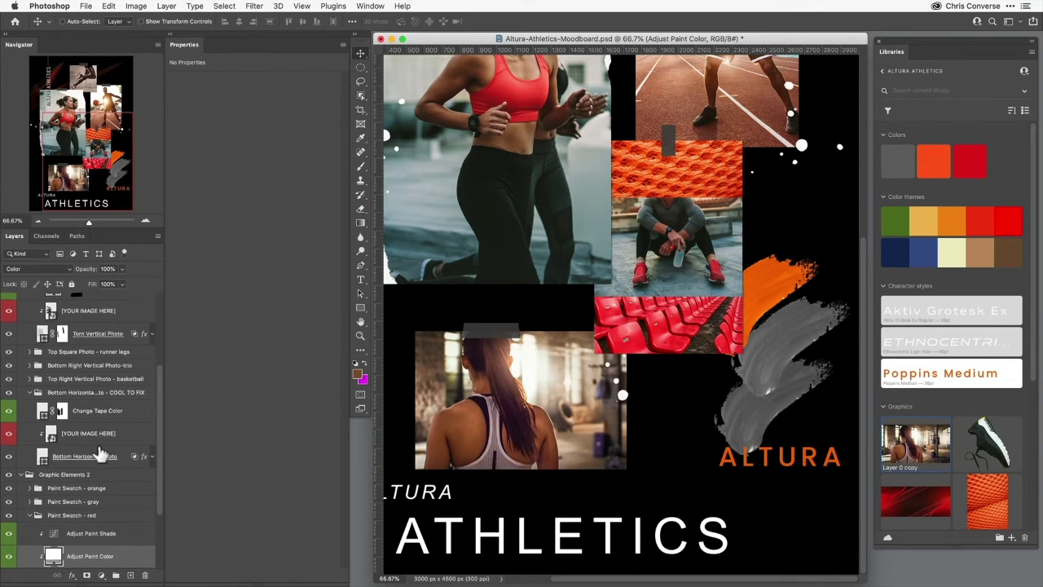
scroll(97, 452, down, 4)
scroll(106, 424, down, 1)
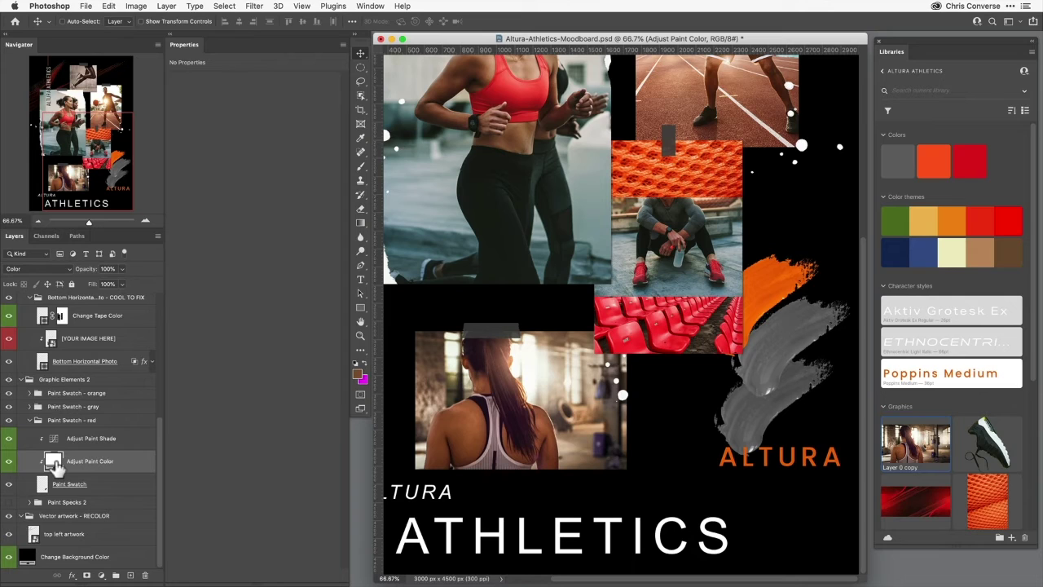
click(101, 576)
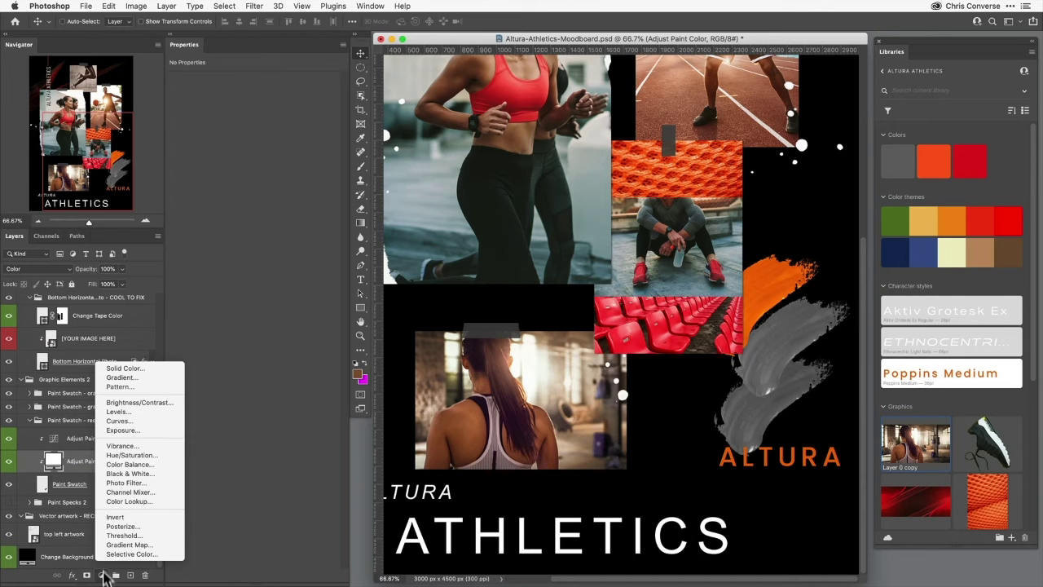
click(119, 351)
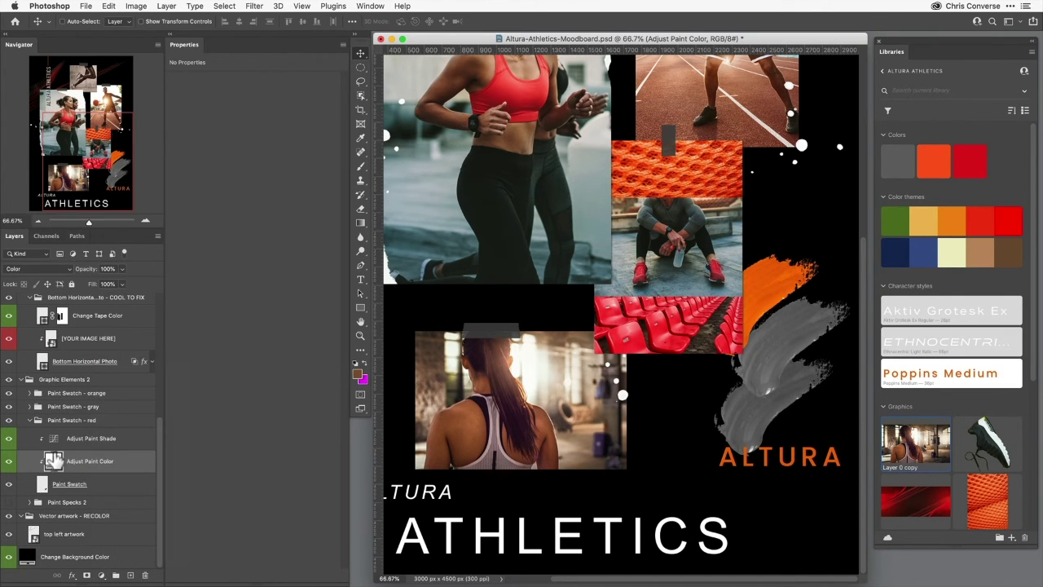
click(975, 169)
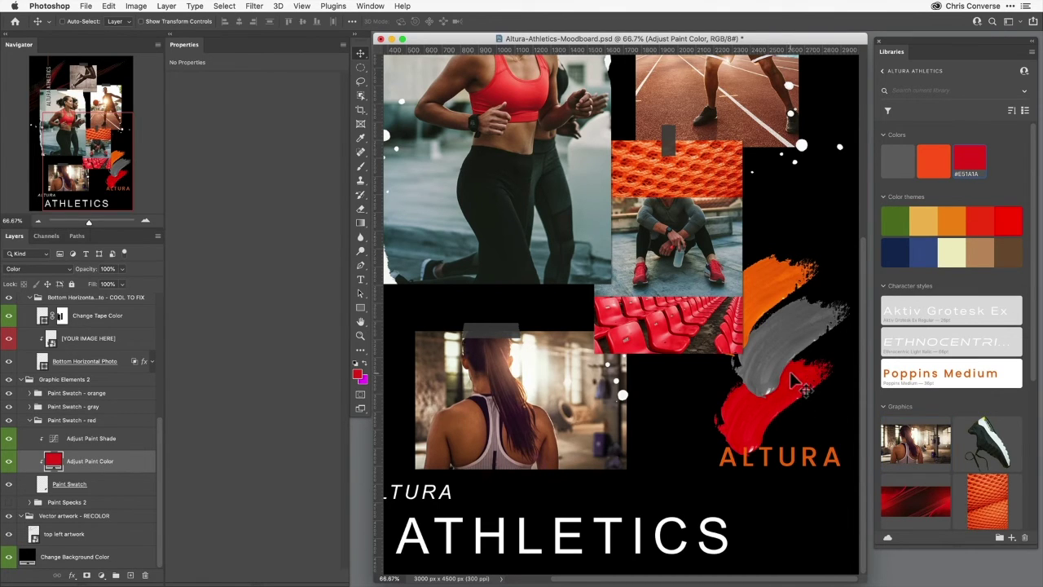
Apply the library's Ethnocentric Light Italic style to the ATHLETICS text and the Aktiv Grotesk Ex style to the white ALTURA above it
drag(512, 445, 580, 440)
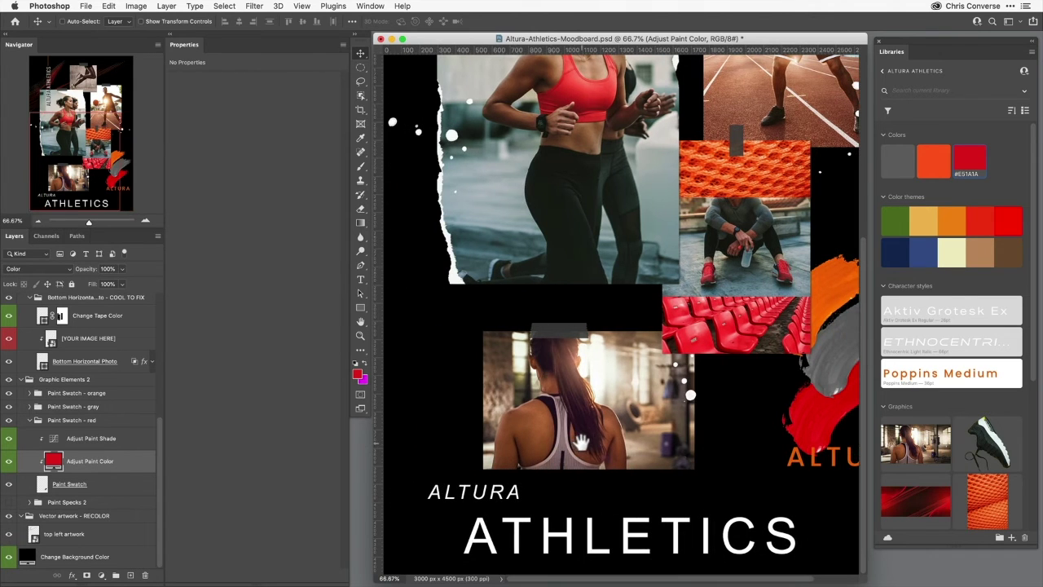
click(594, 555)
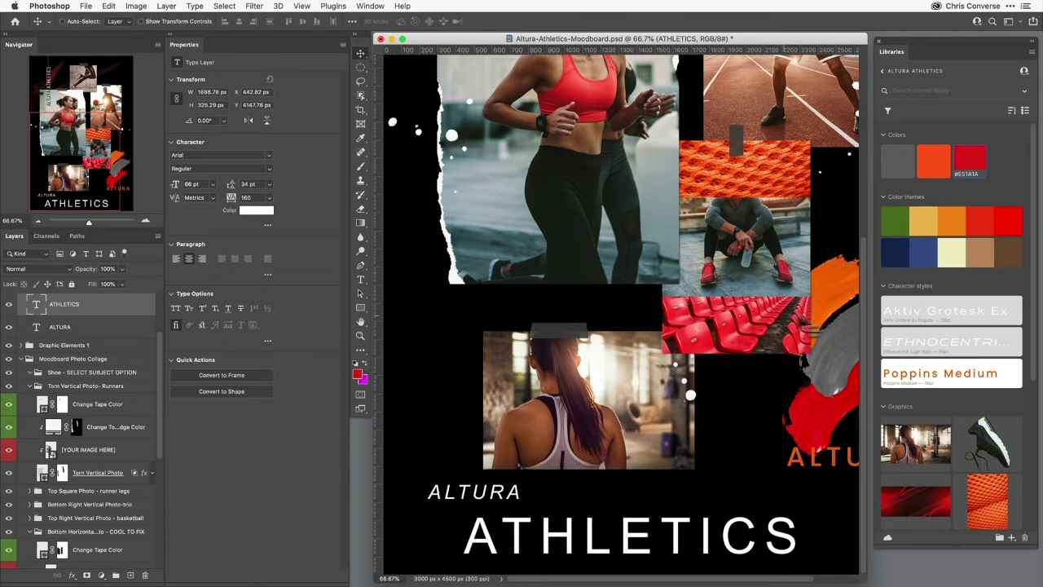
click(958, 347)
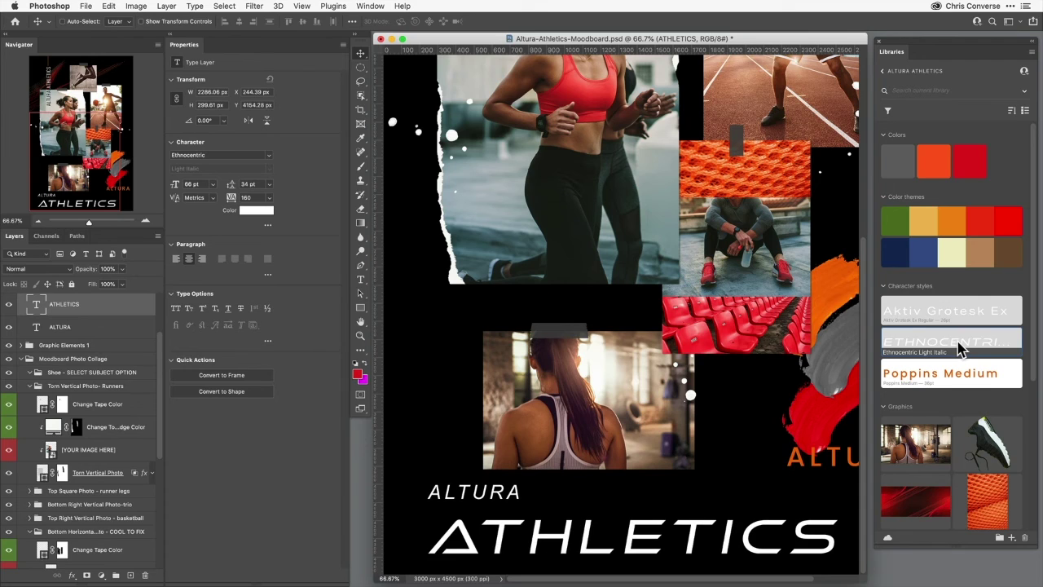
super+click(449, 496)
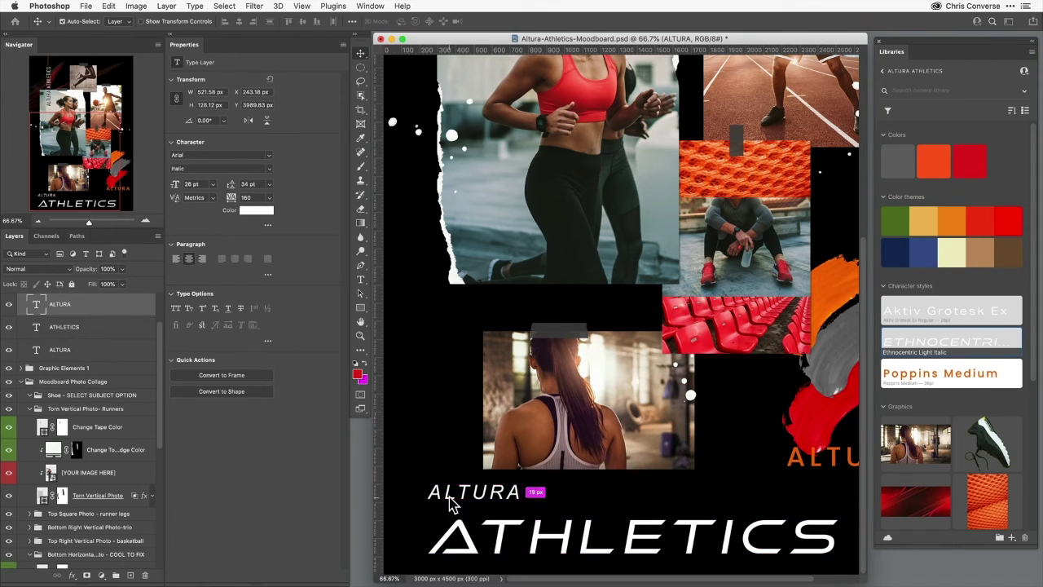
click(921, 323)
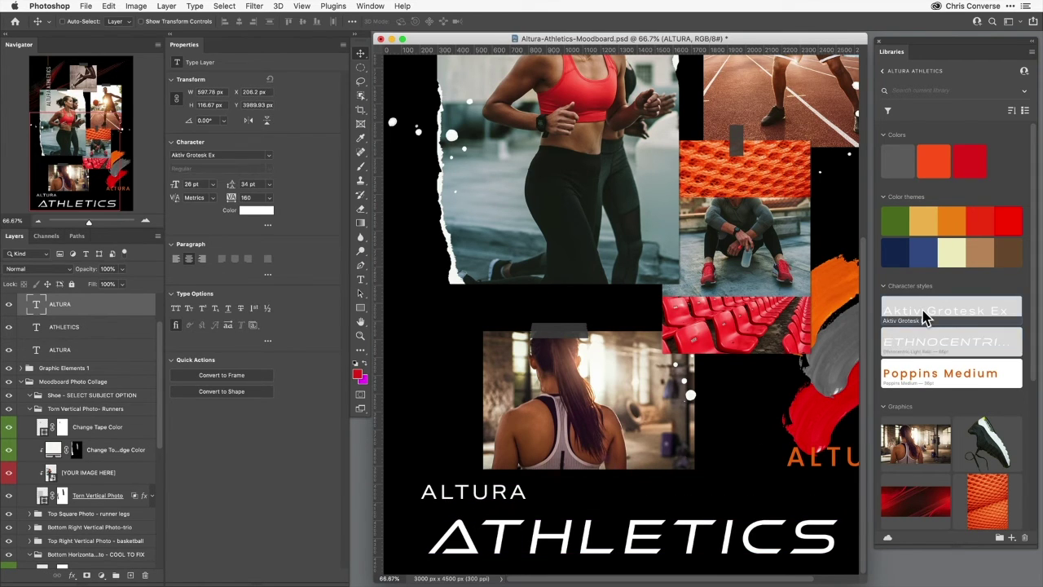
Place the library graphic Artwork 2 directly above the top left artwork layer in the Vector artwork - RECOLOR group
alt+super+click(652, 385)
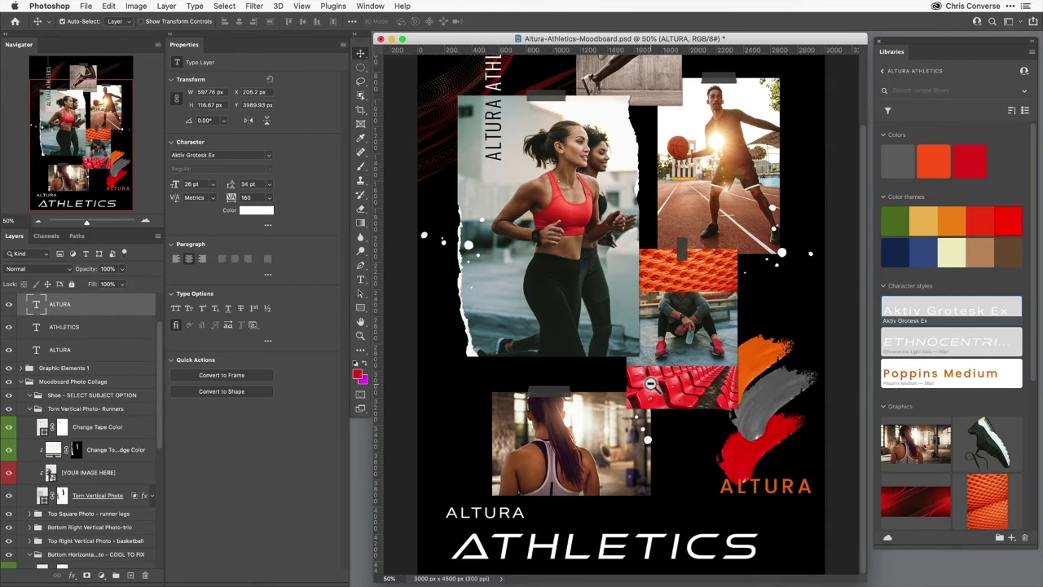
alt+super+click(651, 385)
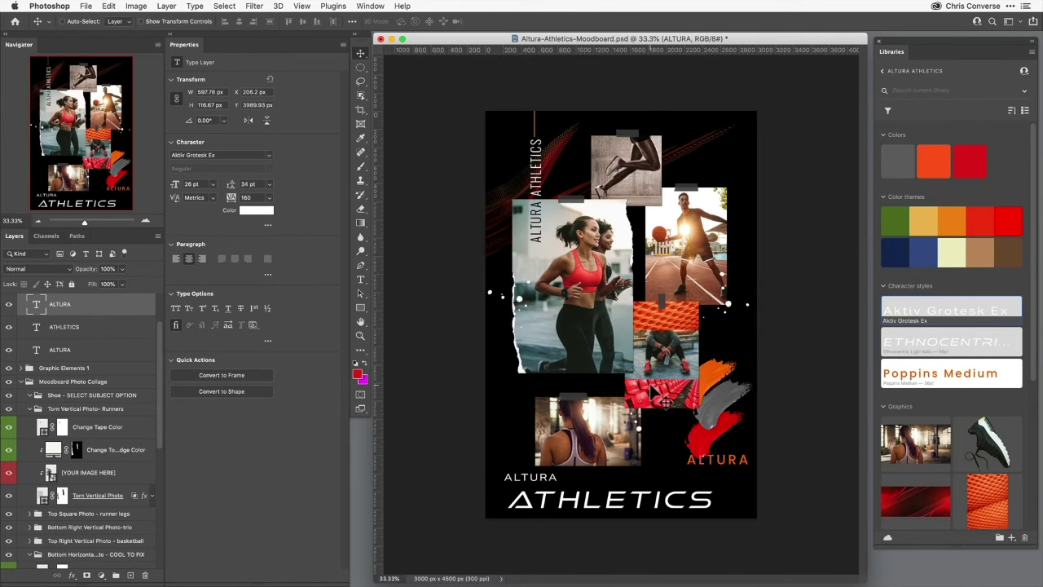
drag(159, 343, 163, 471)
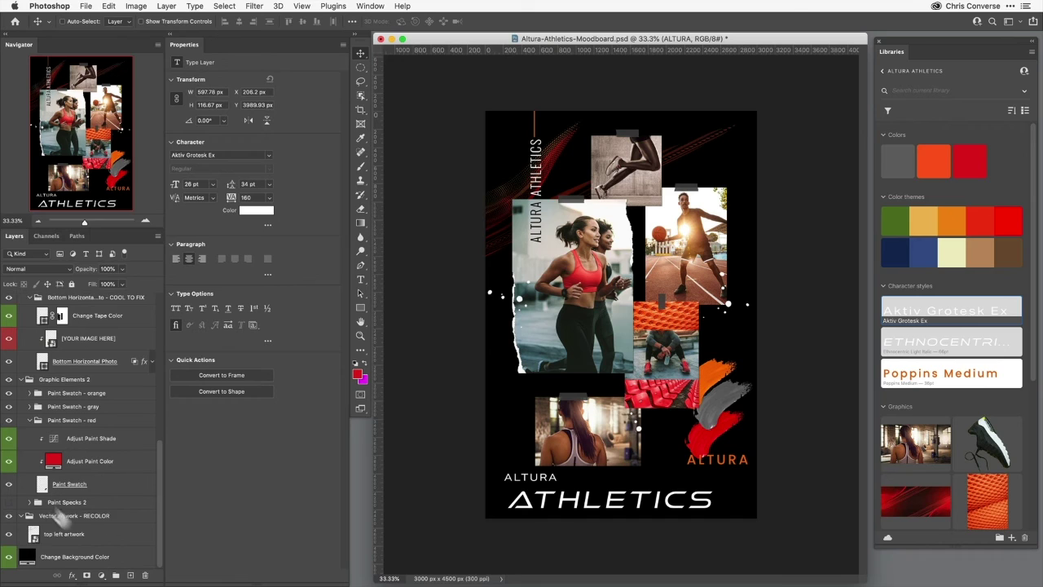
click(41, 517)
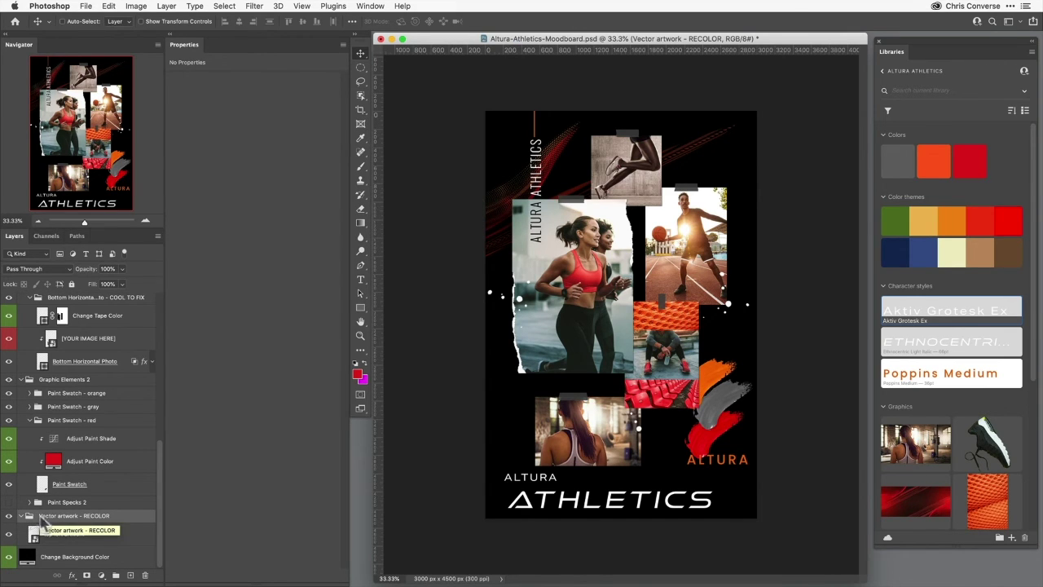
click(98, 535)
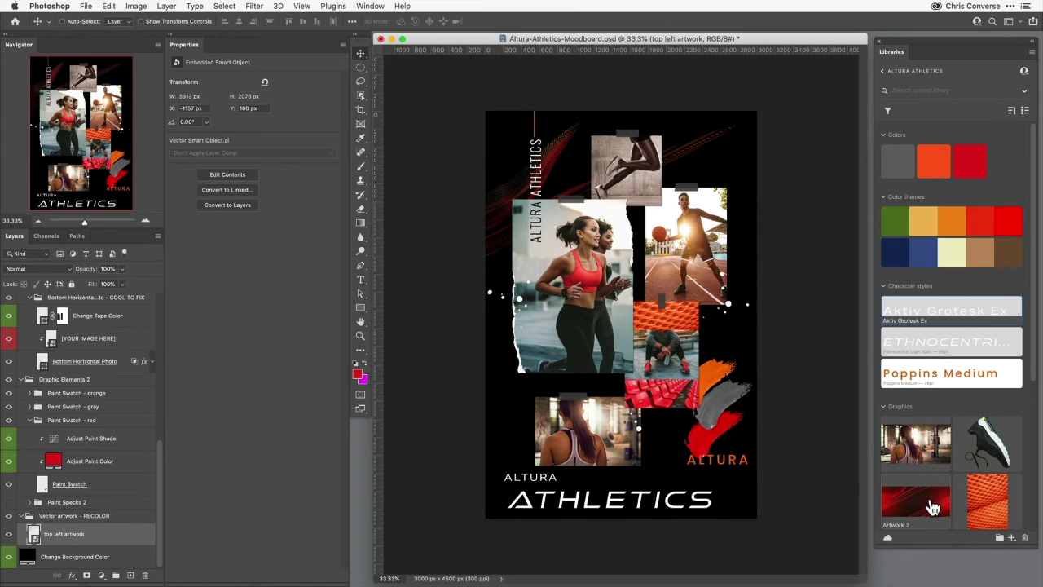
drag(933, 507, 821, 522)
key(super+minus)
key(super+minus)
key(super+minus)
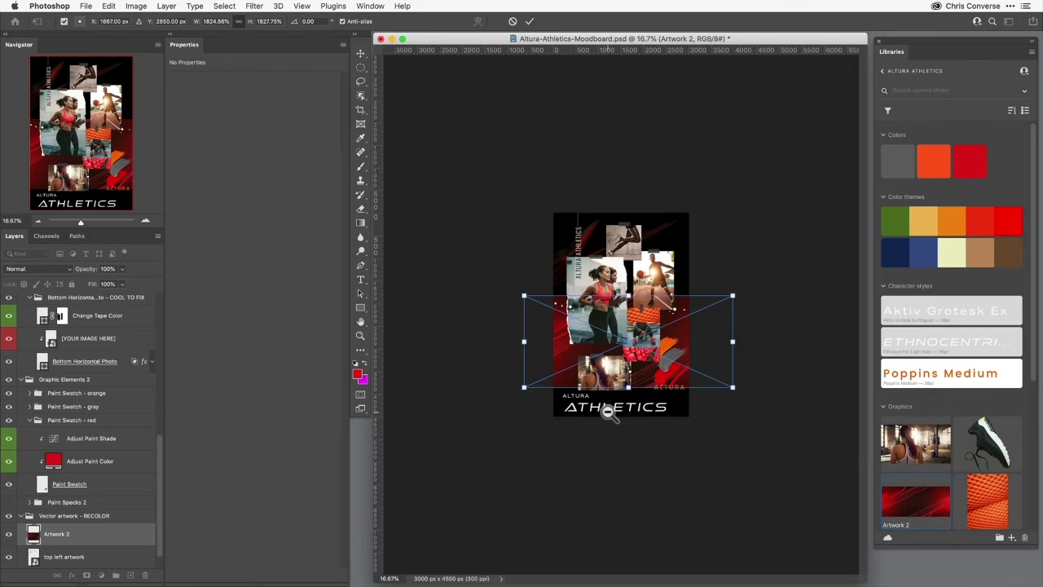
Enlarge Artwork 2 to about 6391 px wide, position it across the lower part of the mood board, and commit the placement
drag(707, 372, 756, 418)
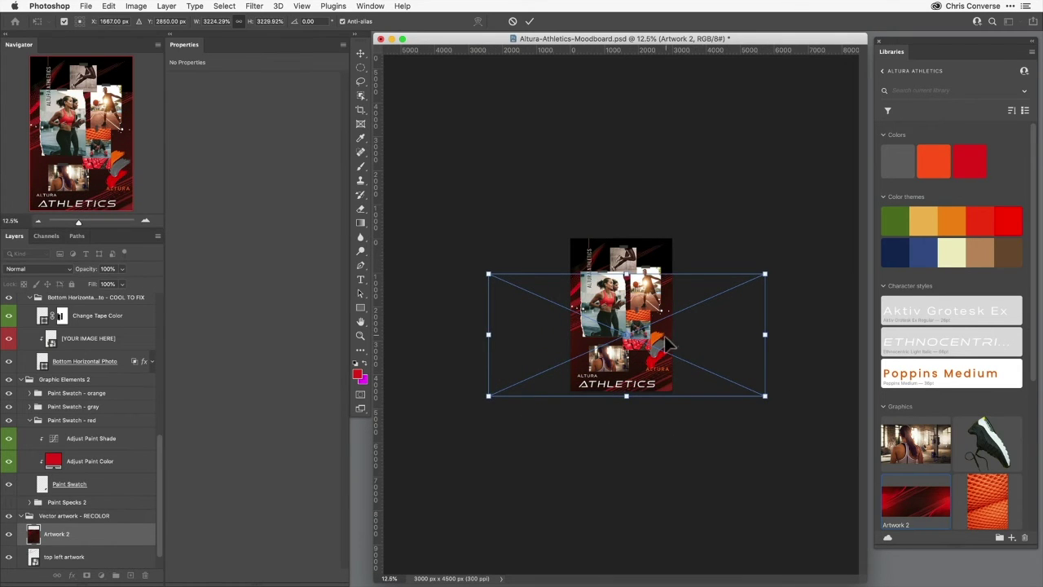
drag(665, 336, 655, 345)
drag(757, 283, 680, 380)
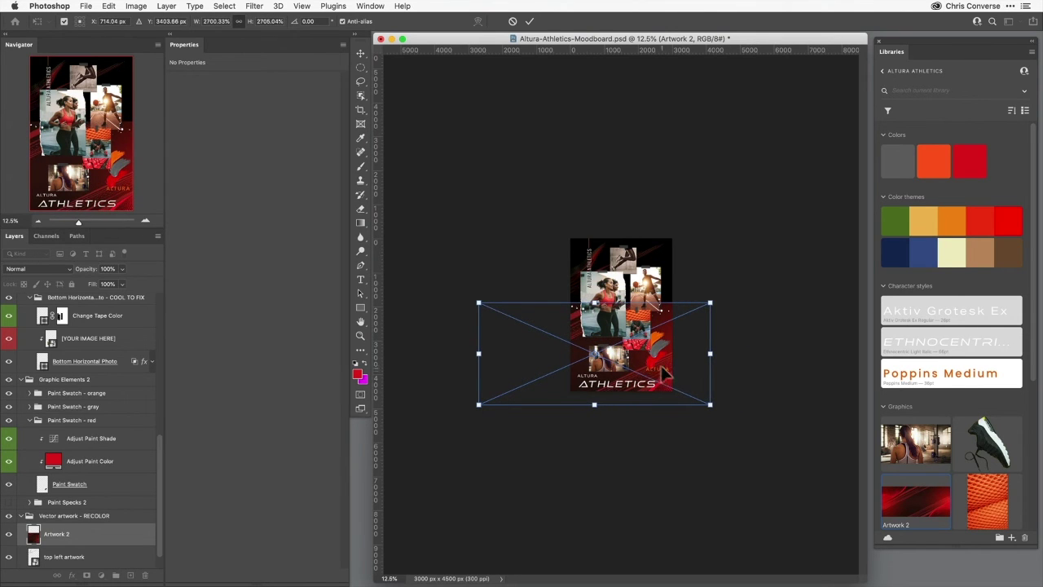
drag(479, 302, 494, 308)
drag(670, 379, 674, 369)
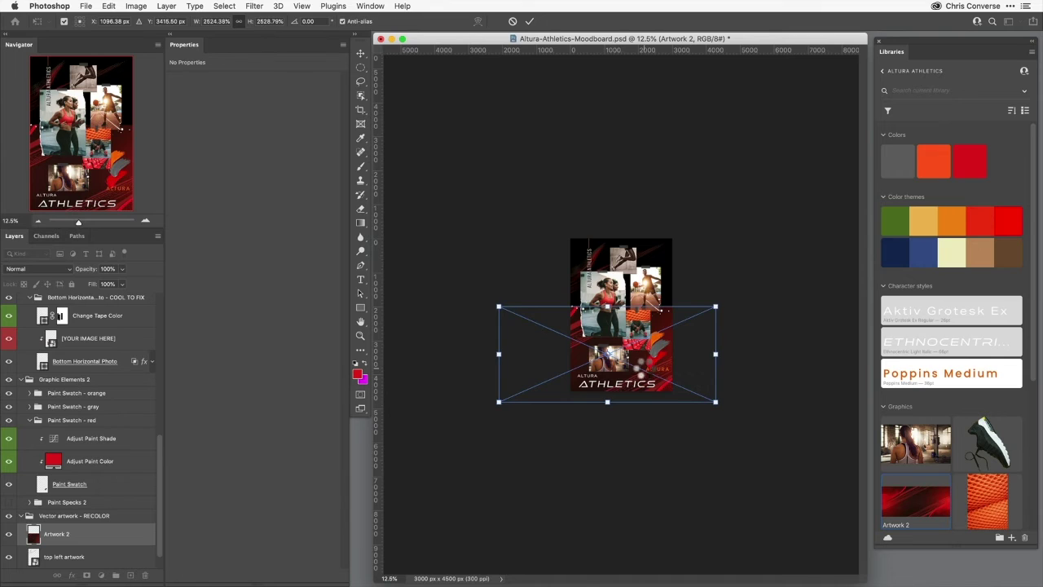
key(Return)
super+click(659, 375)
super+click(660, 375)
super+click(660, 375)
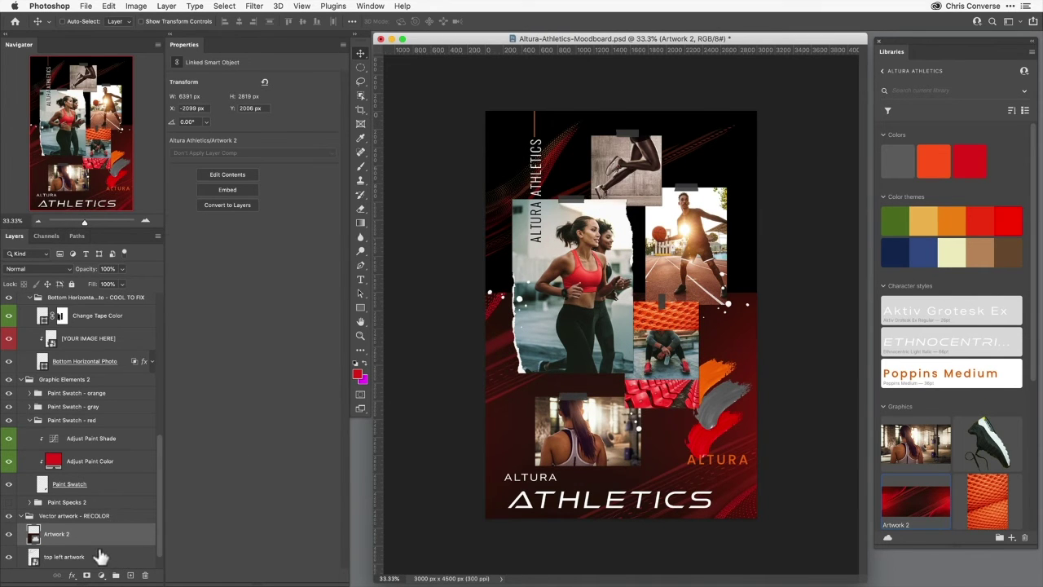
Add a layer mask to Artwork 2 and draw a black-to-white linear gradient downward on it to fade out its upper edge
click(86, 575)
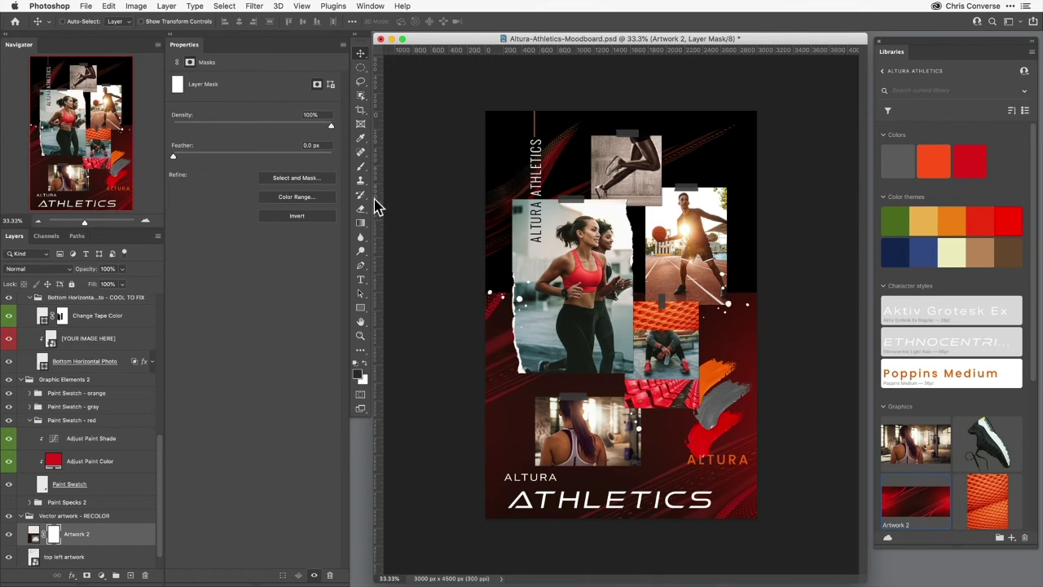
click(361, 224)
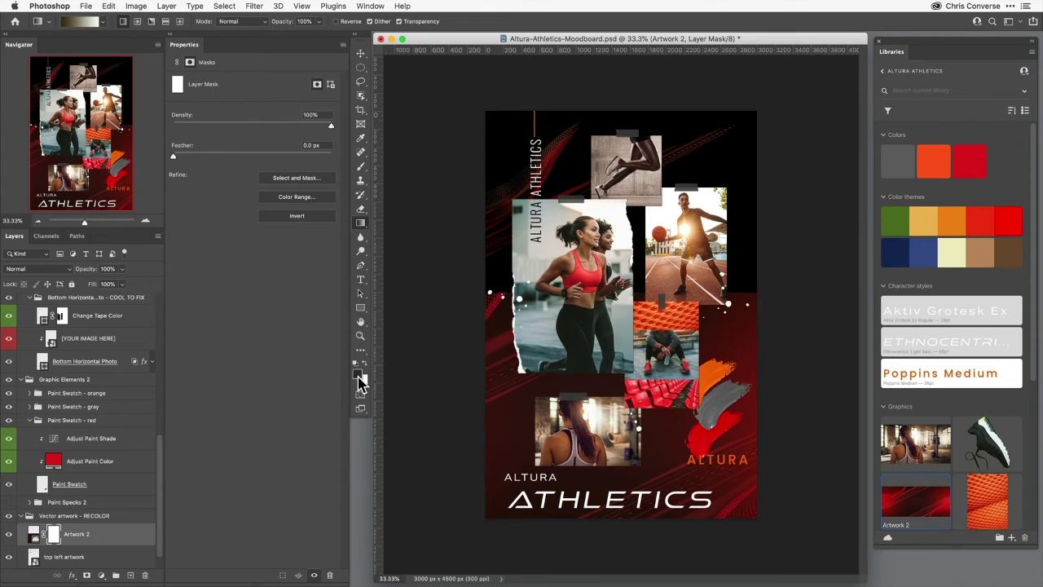
key(x)
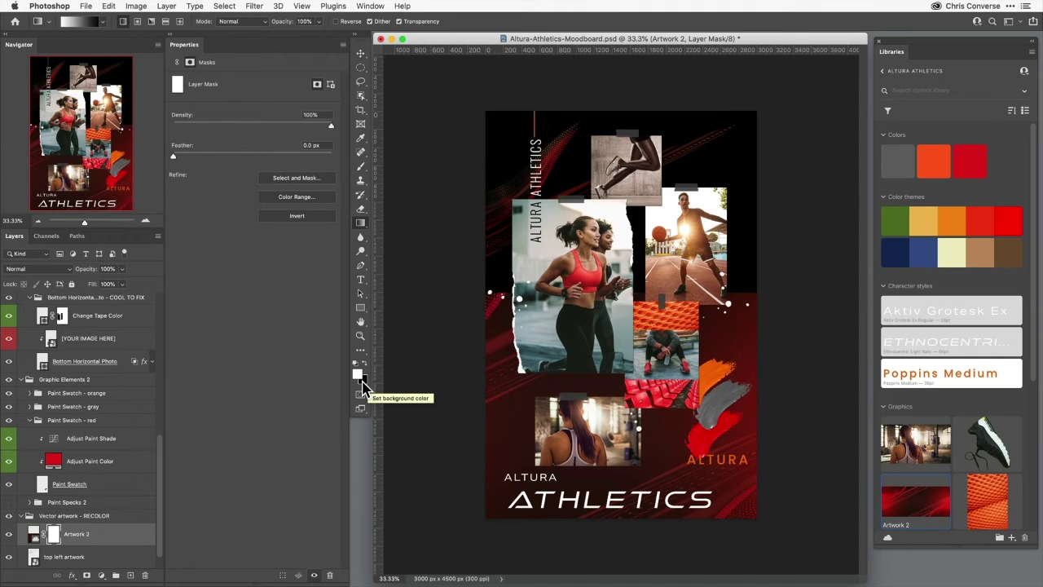
key(x)
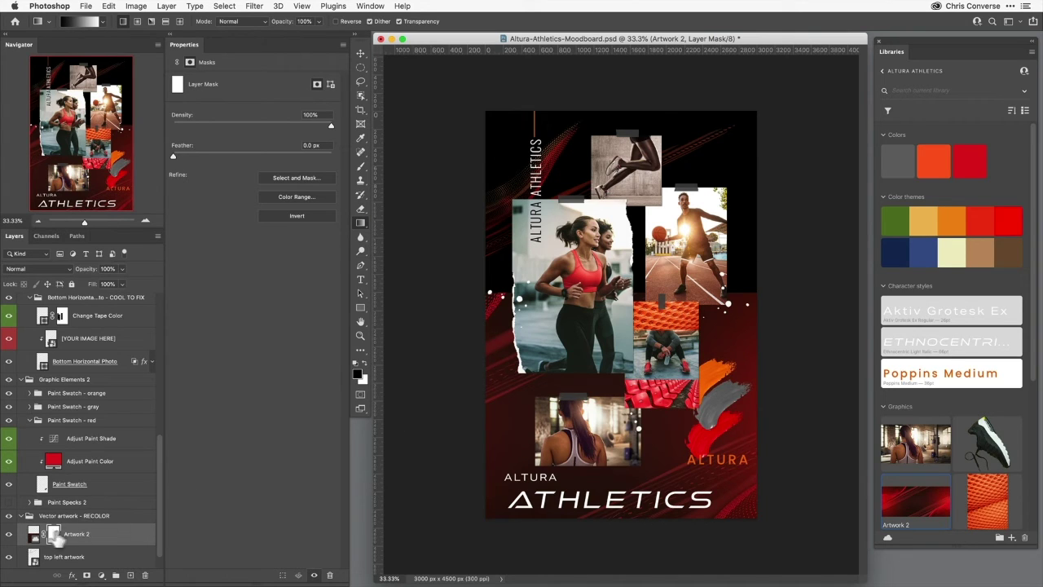
drag(706, 345, 721, 476)
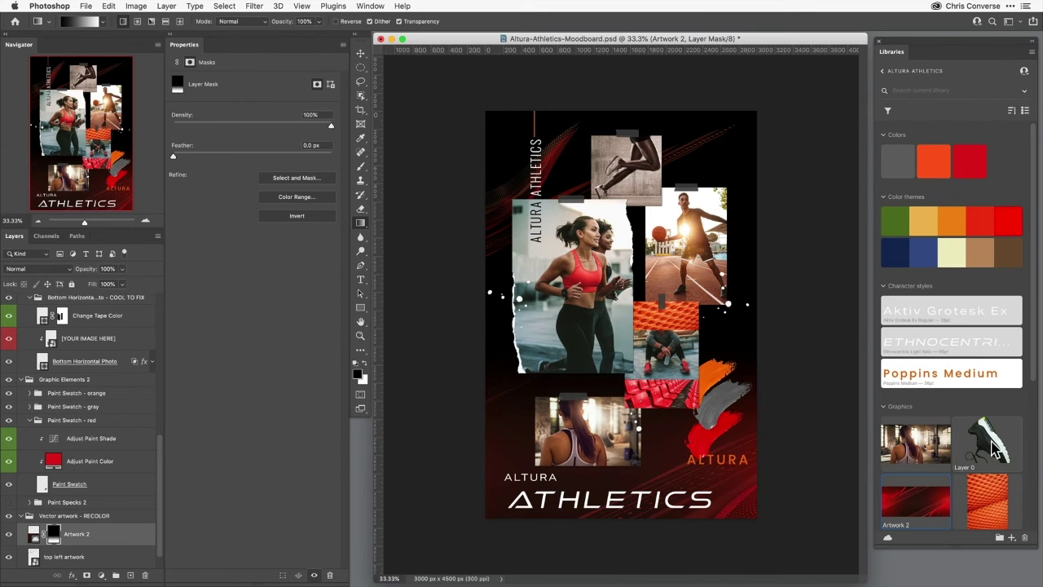
Place the library shoe graphic Layer 0 on the mood board and move its layer directly above the Text group
drag(993, 447, 642, 316)
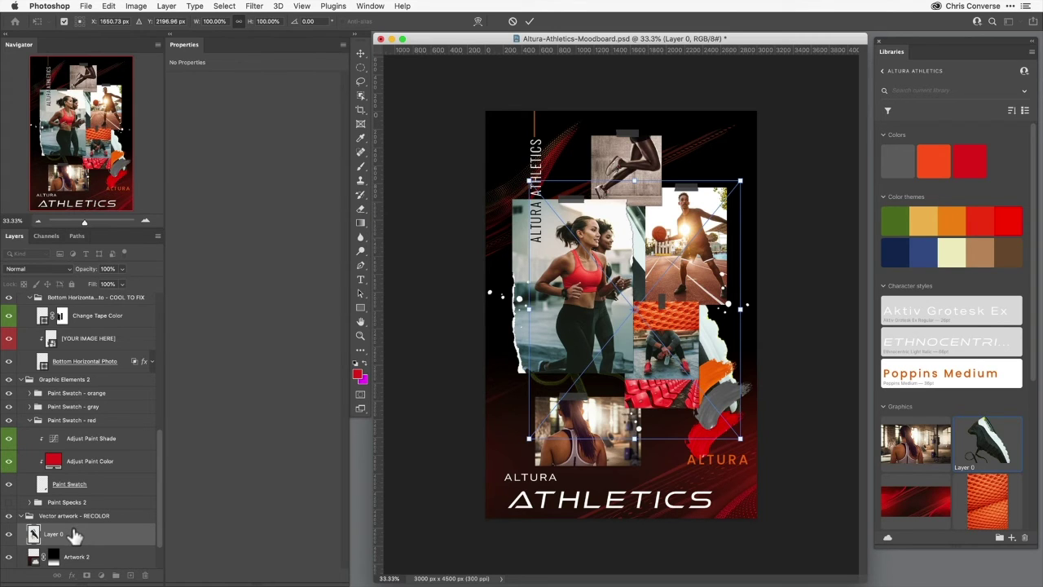
key(Return)
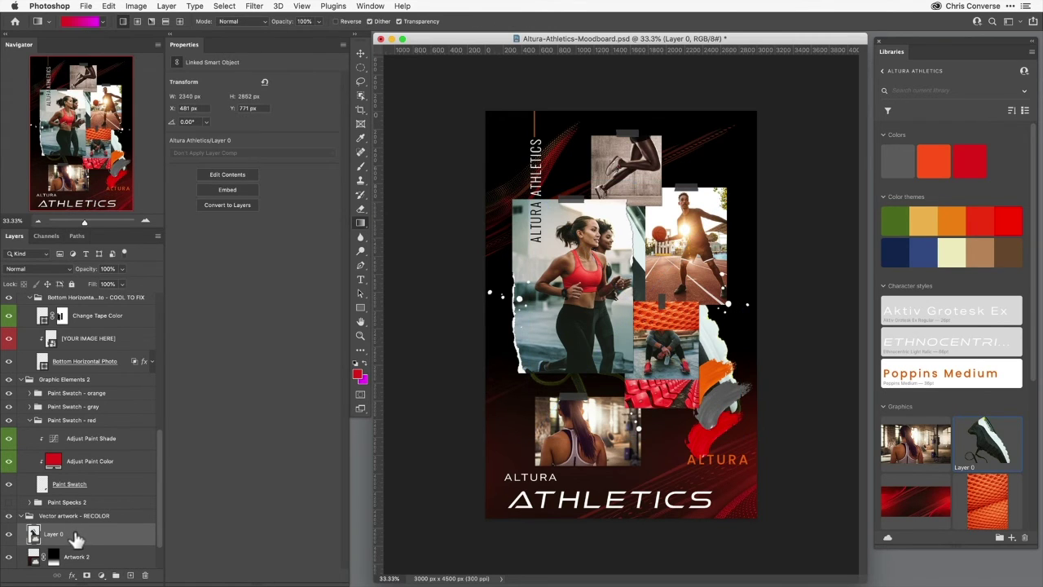
drag(75, 542, 81, 318)
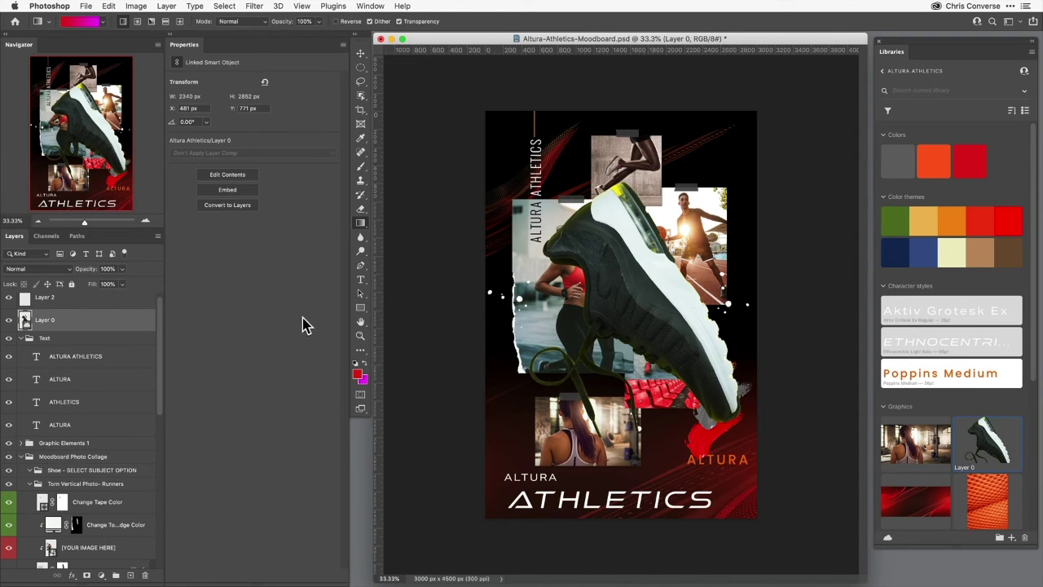
Start a free transform on the shoe and flip it horizontally
key(super+t)
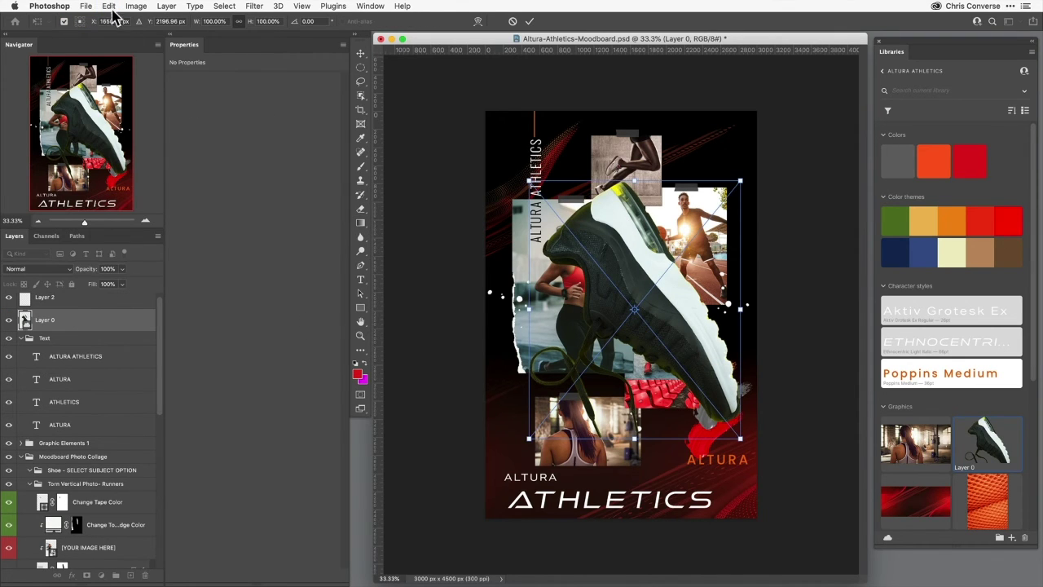
click(109, 6)
mouse_move(189, 257)
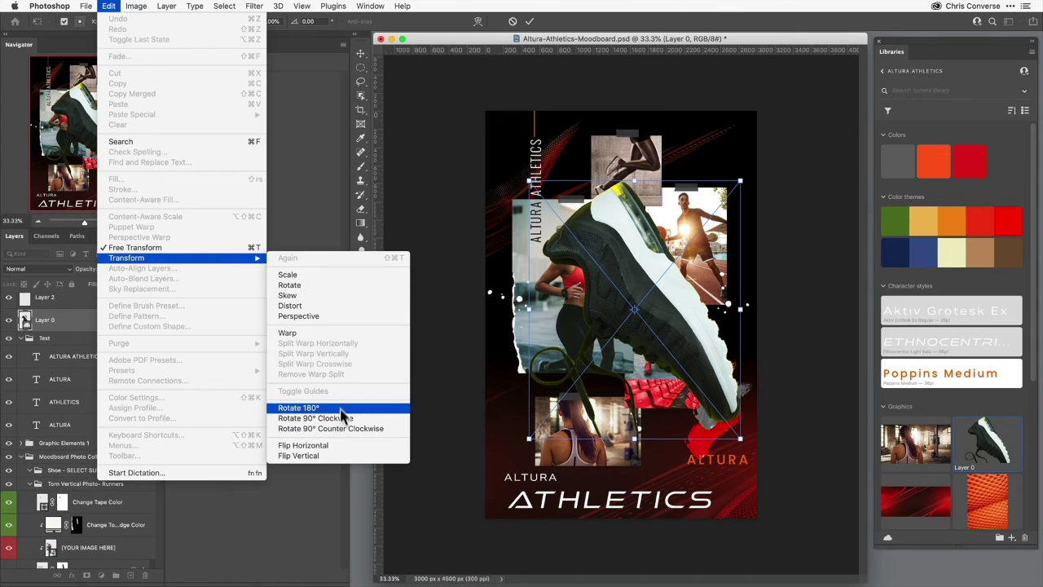
click(342, 455)
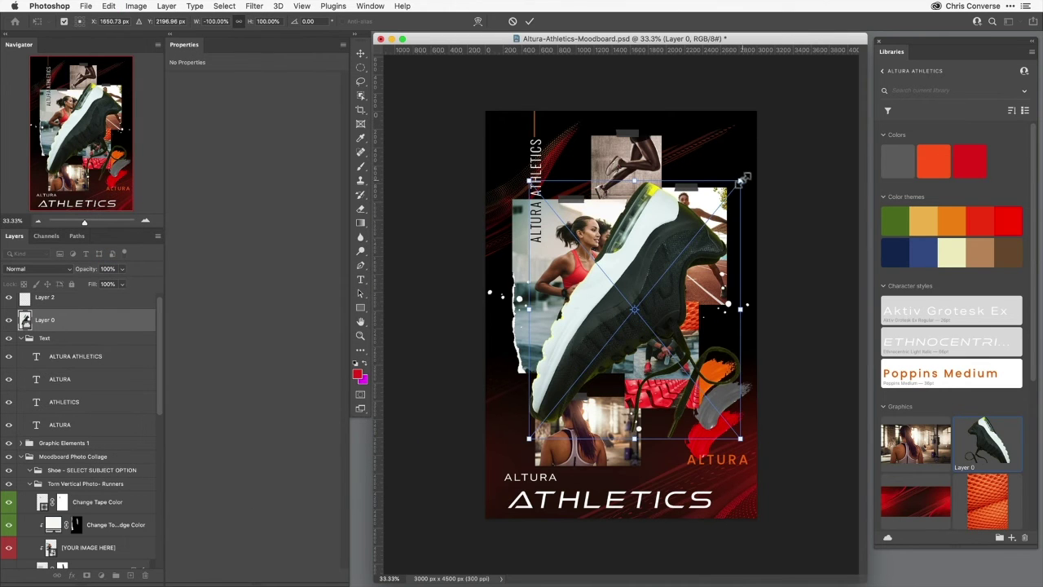
Rotate the shoe about 90° counterclockwise, shrink it to about 882 by 723 px between the gym photo and the orange ALTURA text, and commit
drag(746, 171, 485, 135)
drag(521, 184, 592, 261)
drag(677, 360, 691, 490)
drag(586, 367, 762, 526)
drag(695, 494, 699, 485)
drag(591, 438, 617, 456)
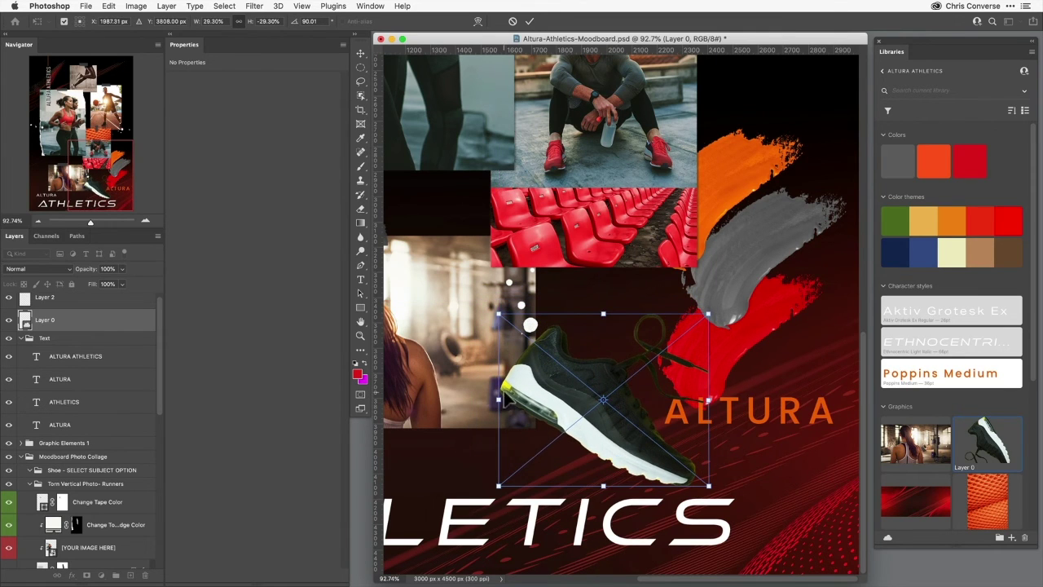
drag(561, 405, 566, 429)
drag(716, 342, 728, 330)
key(Return)
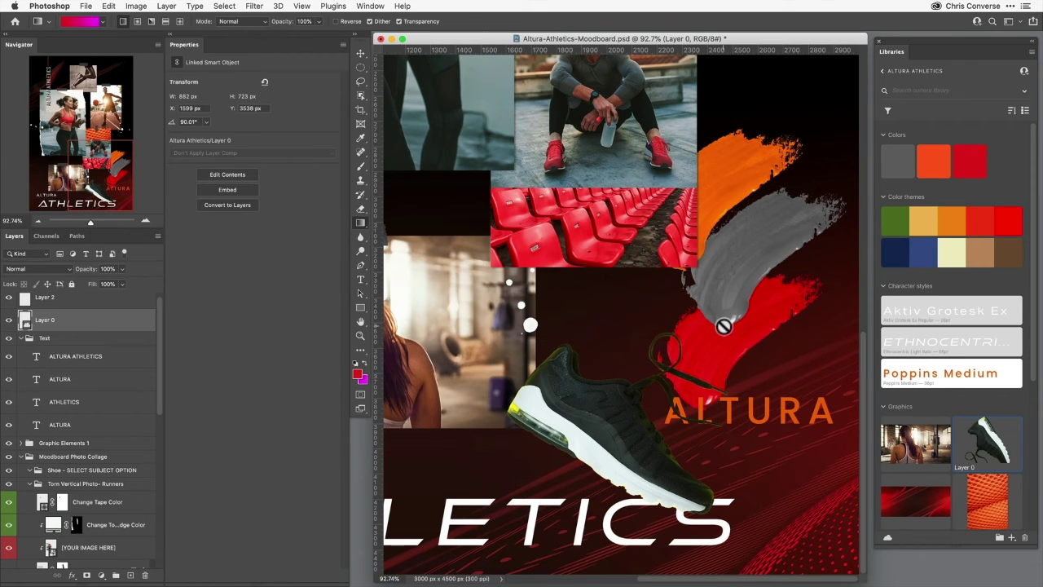
Move the shoe's layer directly below the Text group and nudge the shoe slightly left on the canvas
click(20, 338)
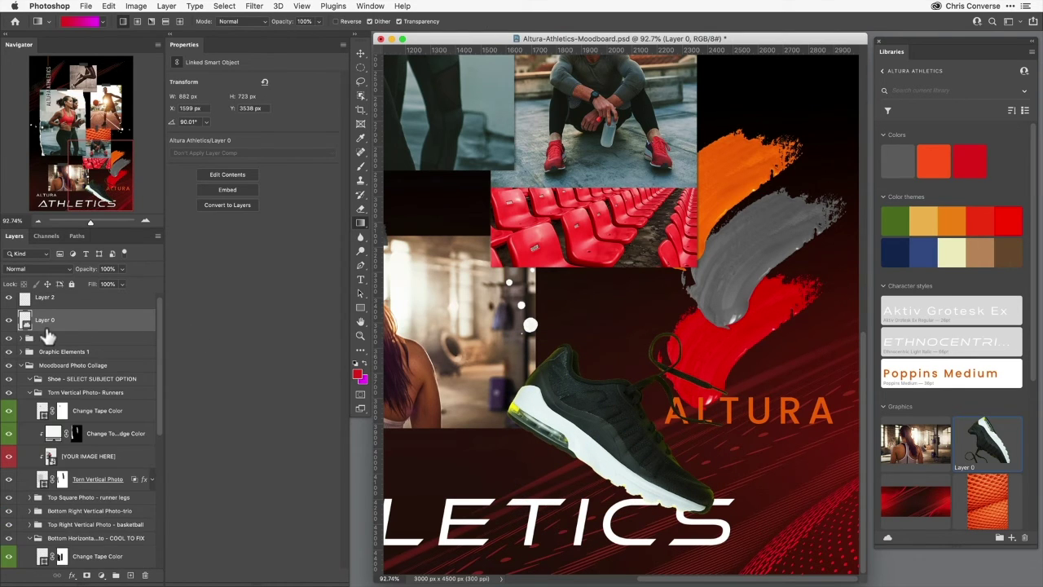
drag(49, 327, 80, 348)
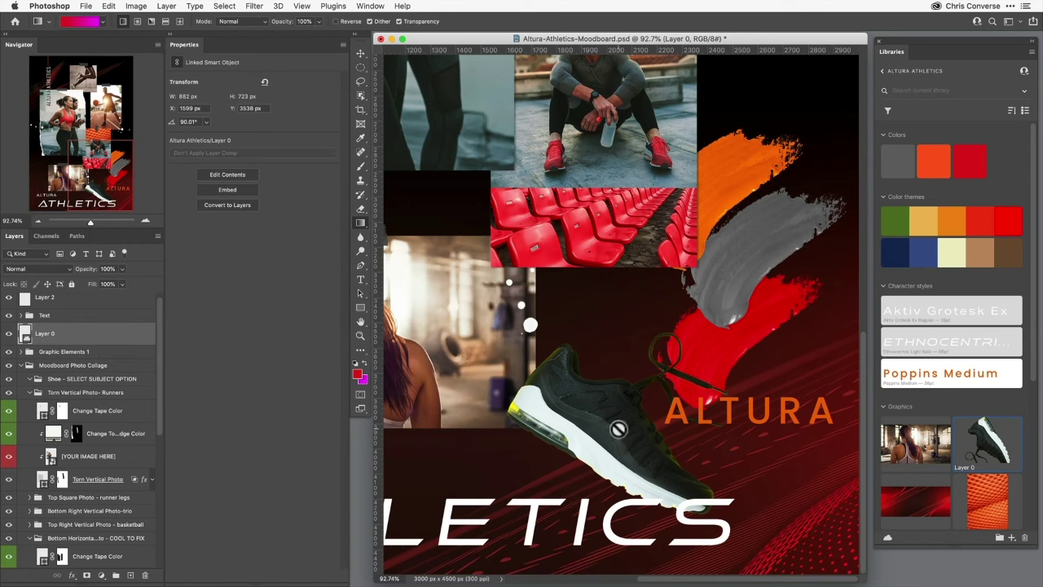
key(v)
drag(610, 435, 600, 438)
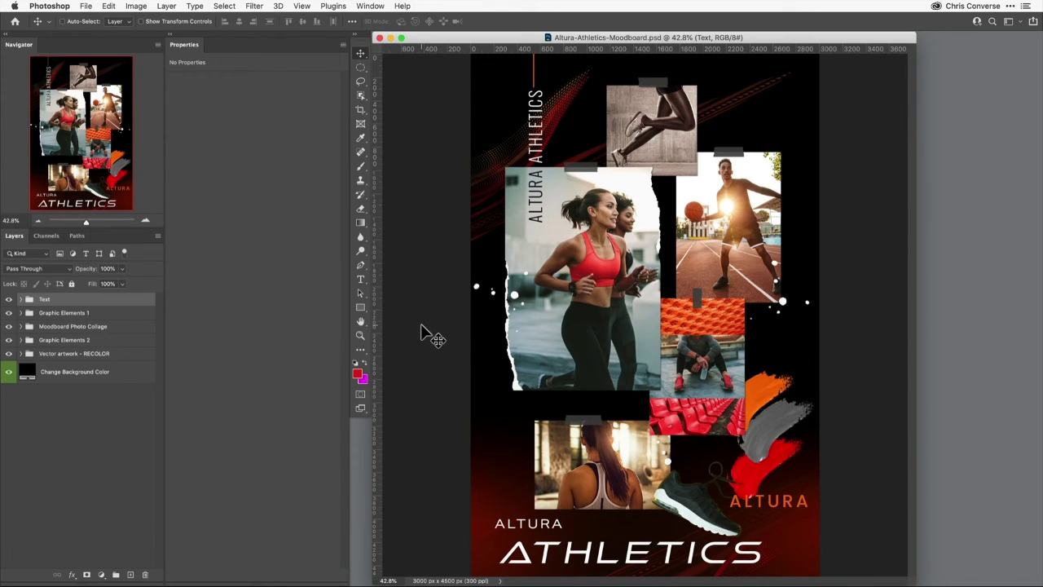
Save the mood board as a cloud document named Altura-Athletics-Moodboard
click(84, 8)
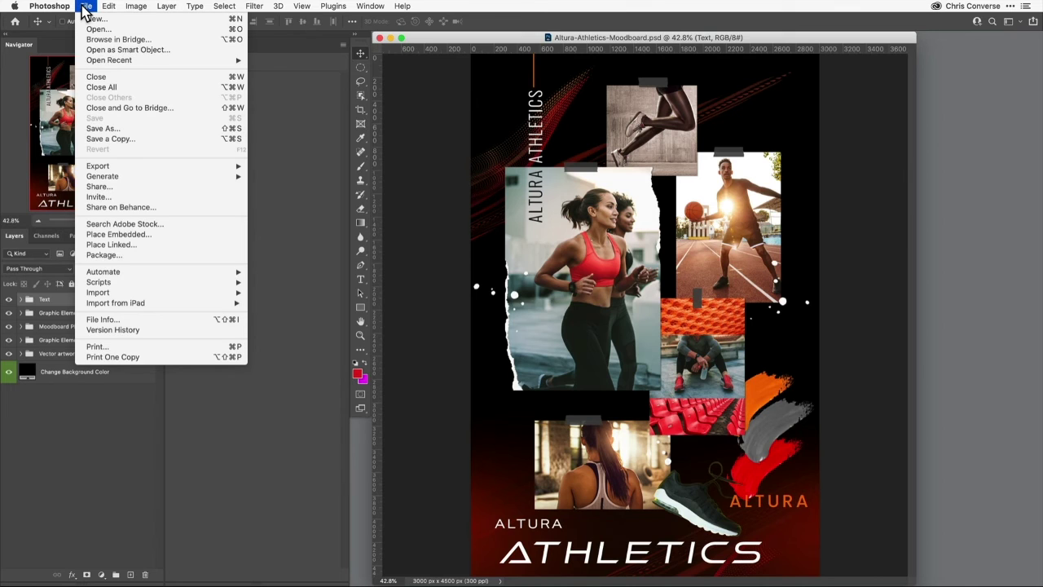
click(140, 131)
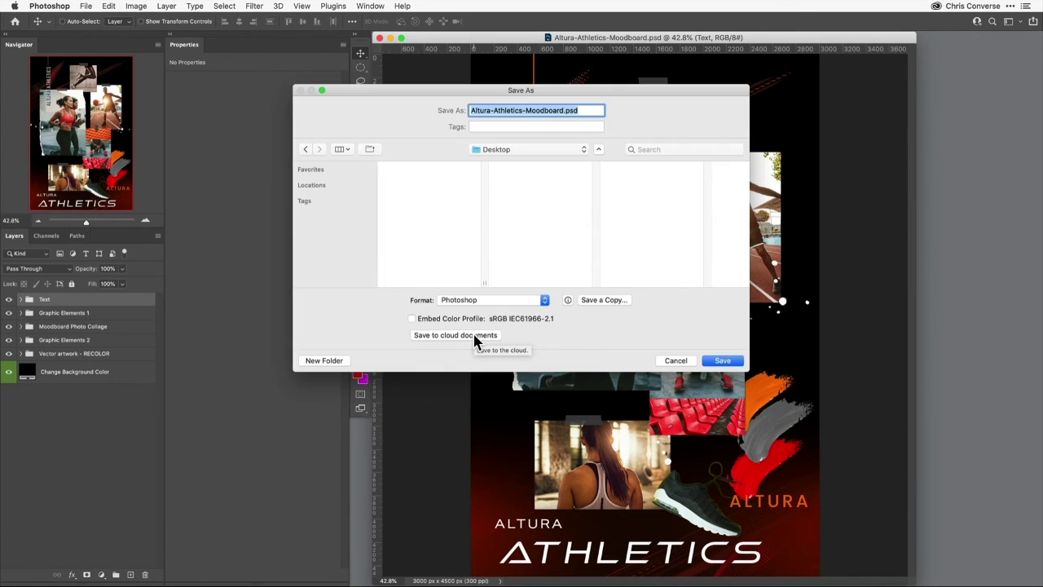
click(475, 335)
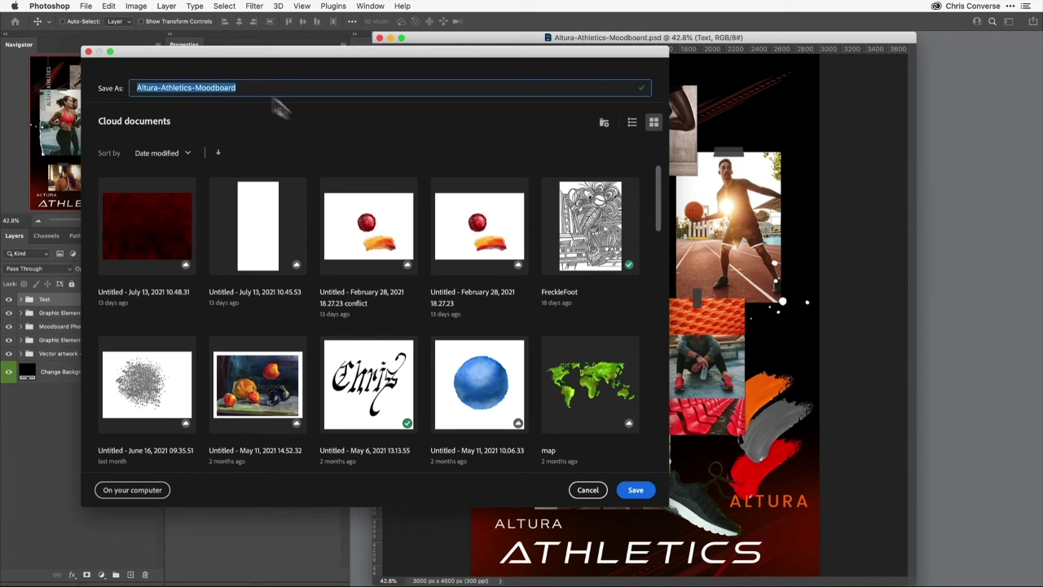
click(636, 490)
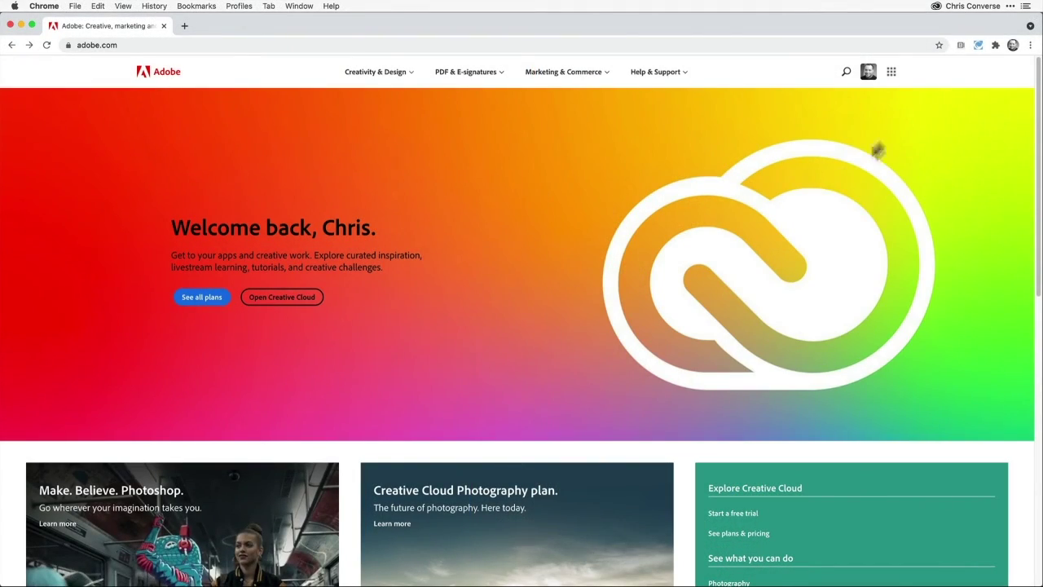
In Chrome, go from adobe.com to the Creative Cloud files and open the Altura-Athletics-Moodboard cloud document
click(893, 73)
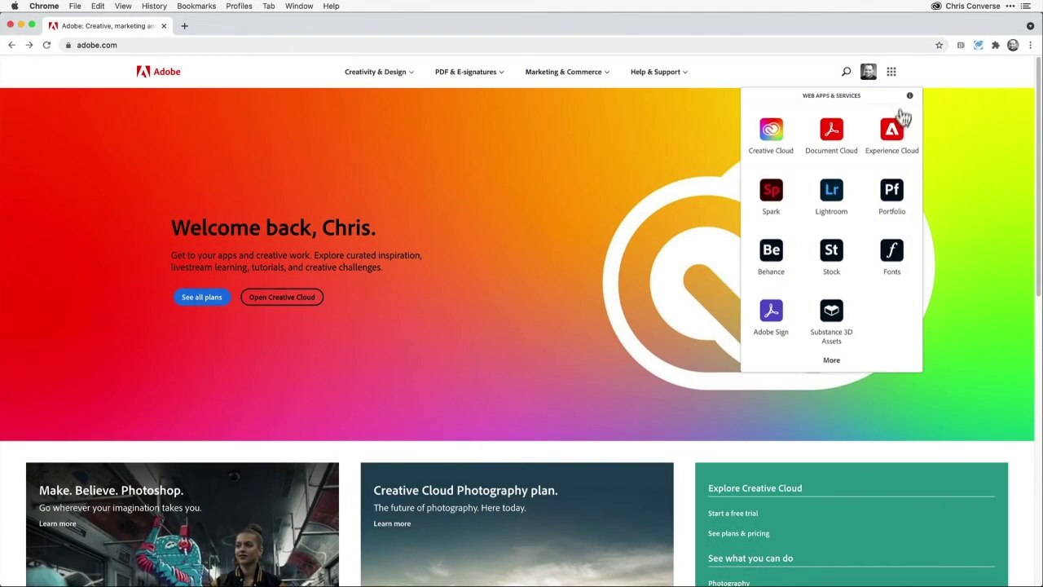
click(766, 143)
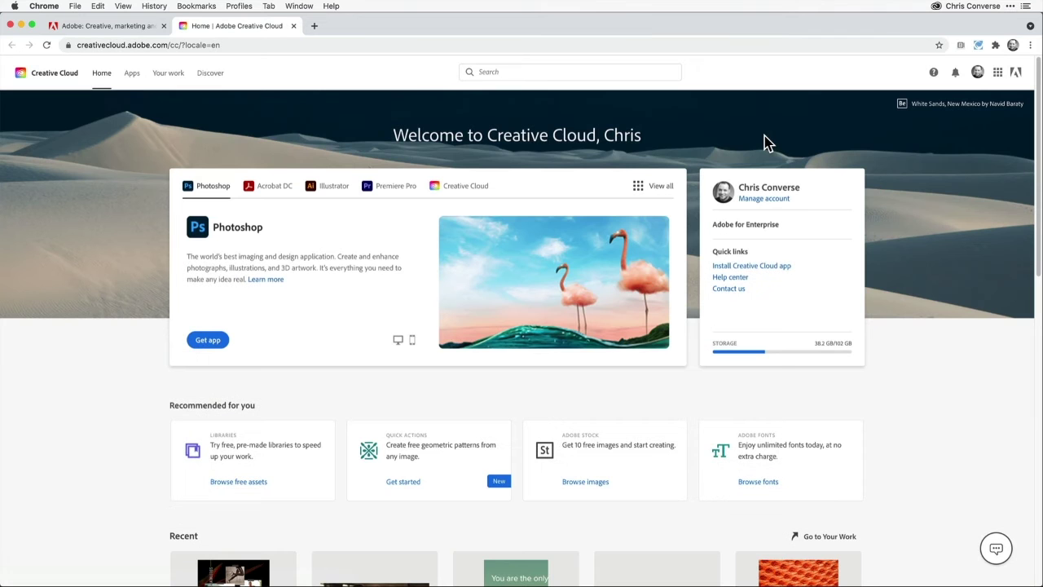
click(169, 80)
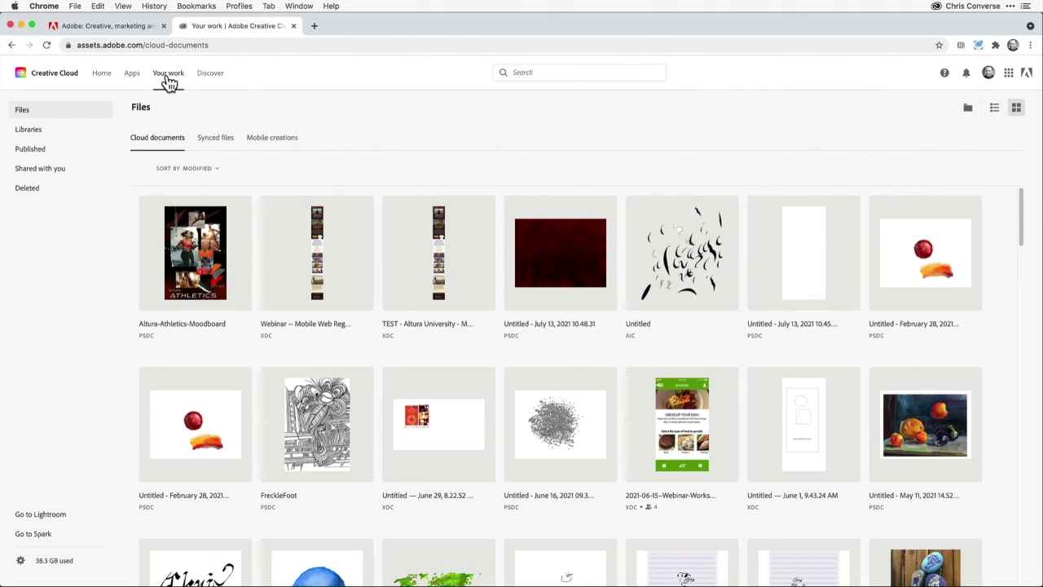
click(196, 277)
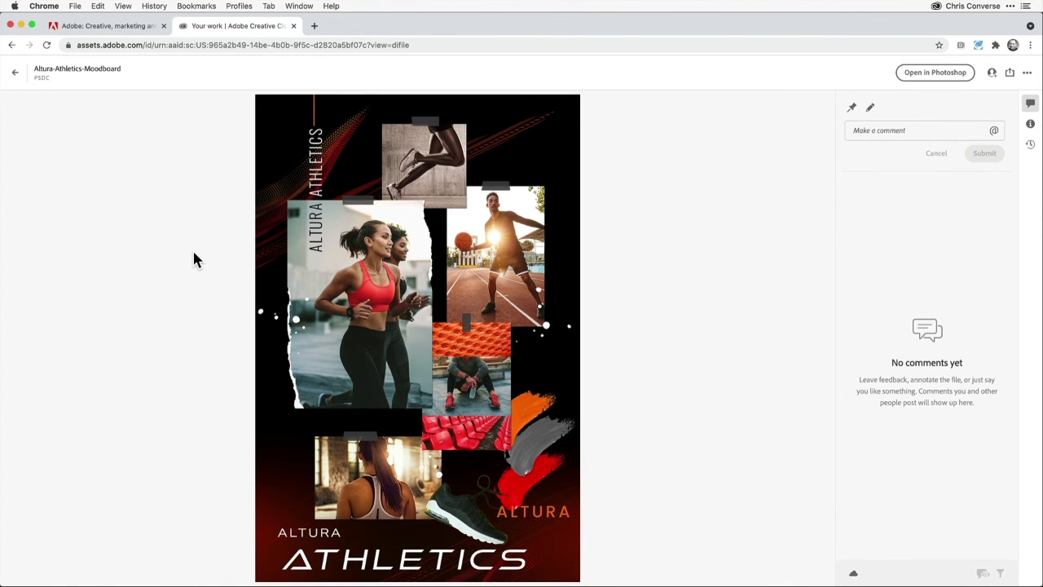
Pin a comment to the gray paint stroke reading "What do you think of the colors?" and submit it
click(852, 108)
click(534, 438)
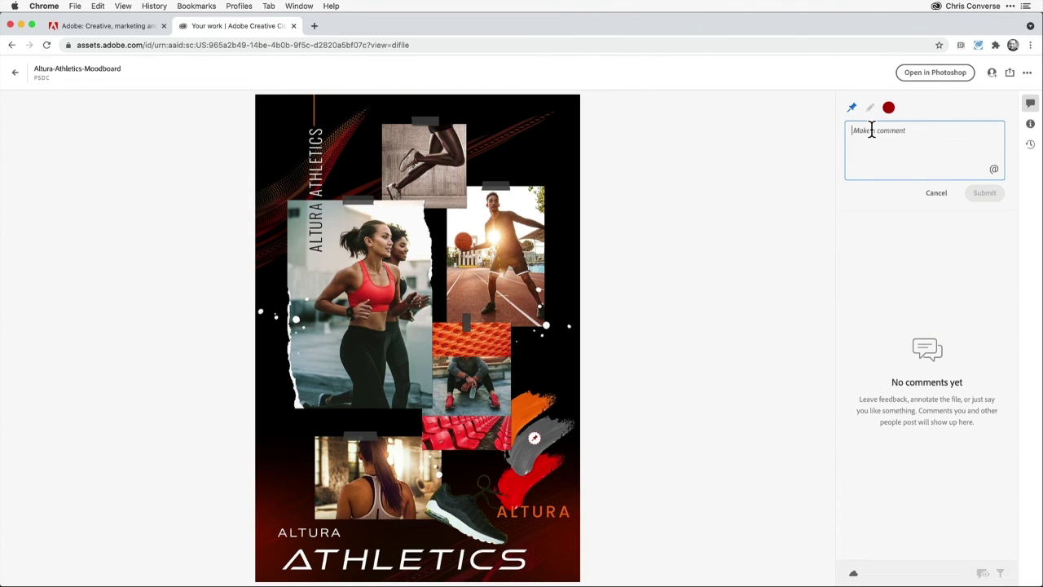
text(What do you think of the colors?)
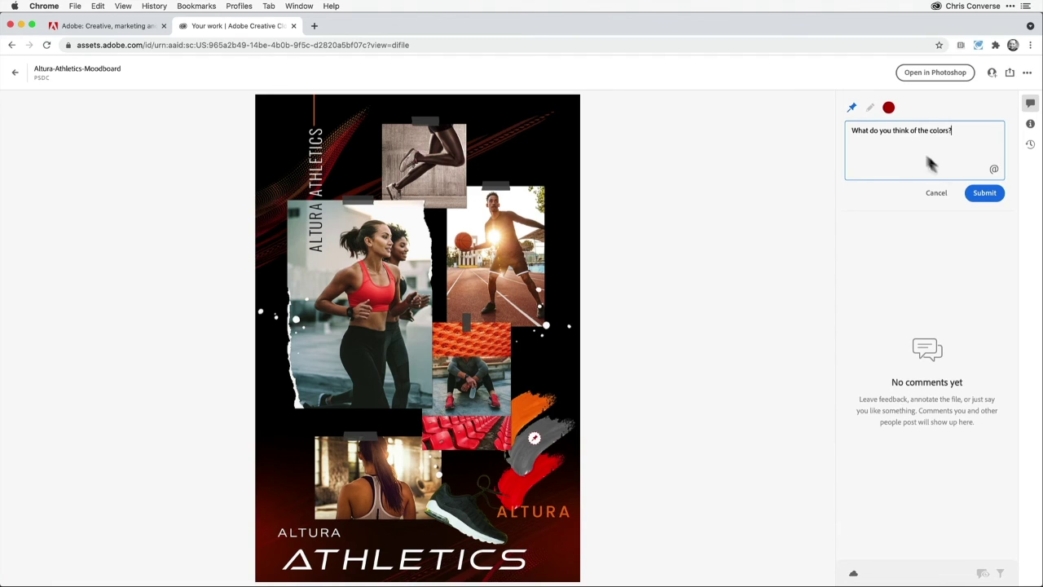
click(983, 194)
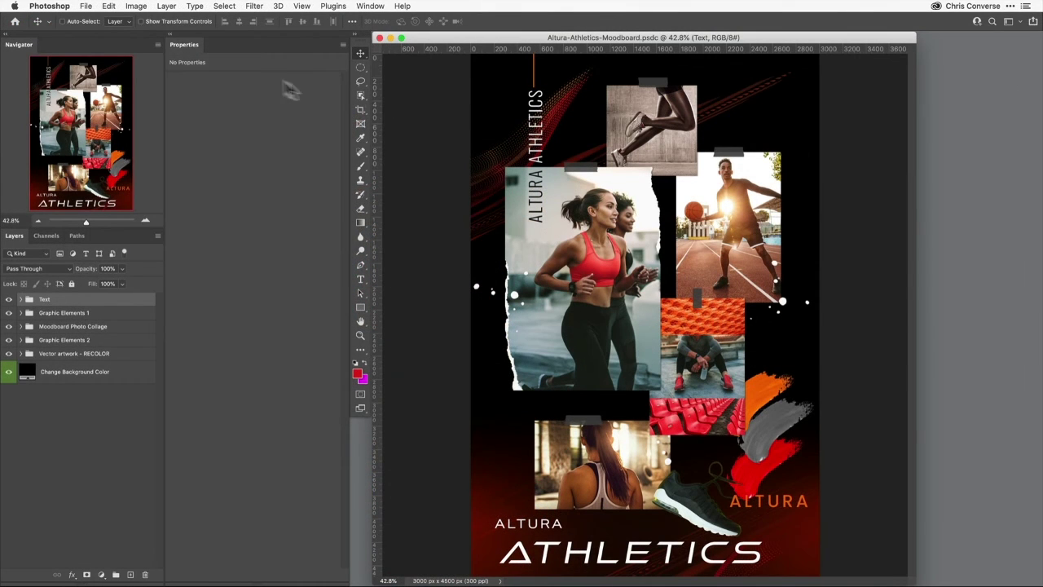
In Photoshop, export the mood board as a JPG at 83% quality and save it on the Desktop as Altura-Athletics-Moodboard.jpg
click(85, 7)
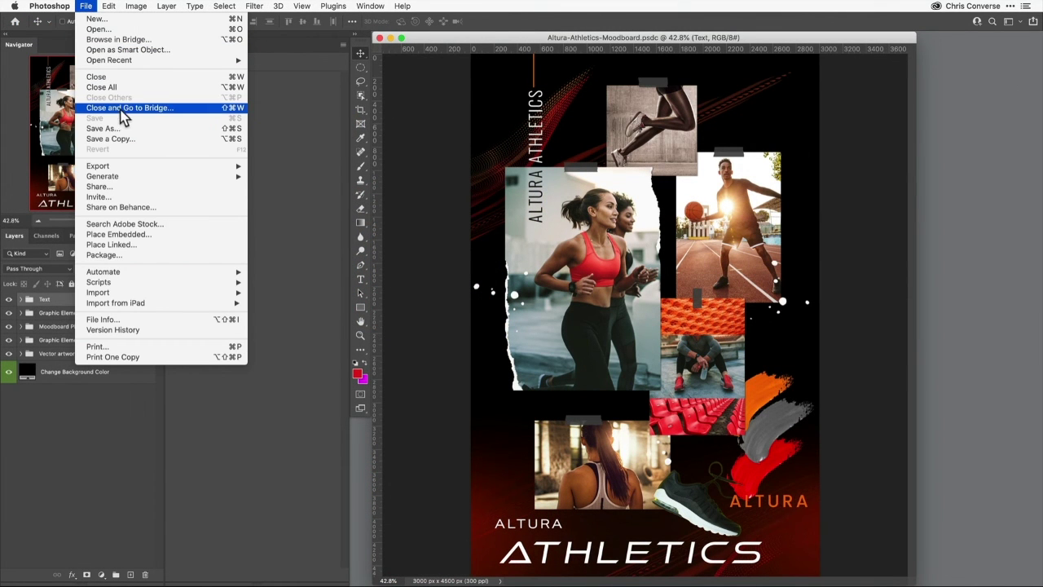
mouse_move(135, 167)
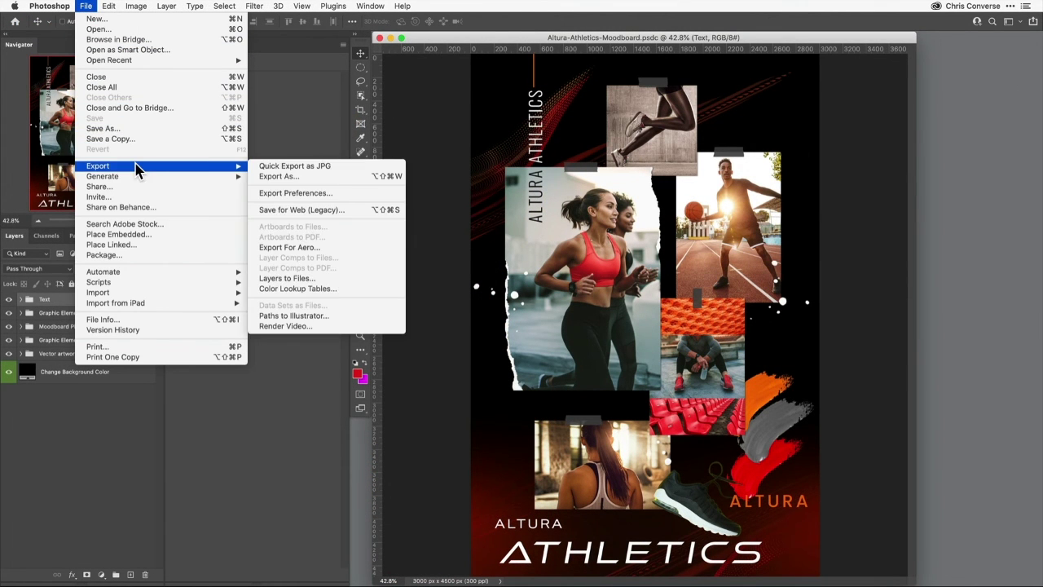
click(291, 177)
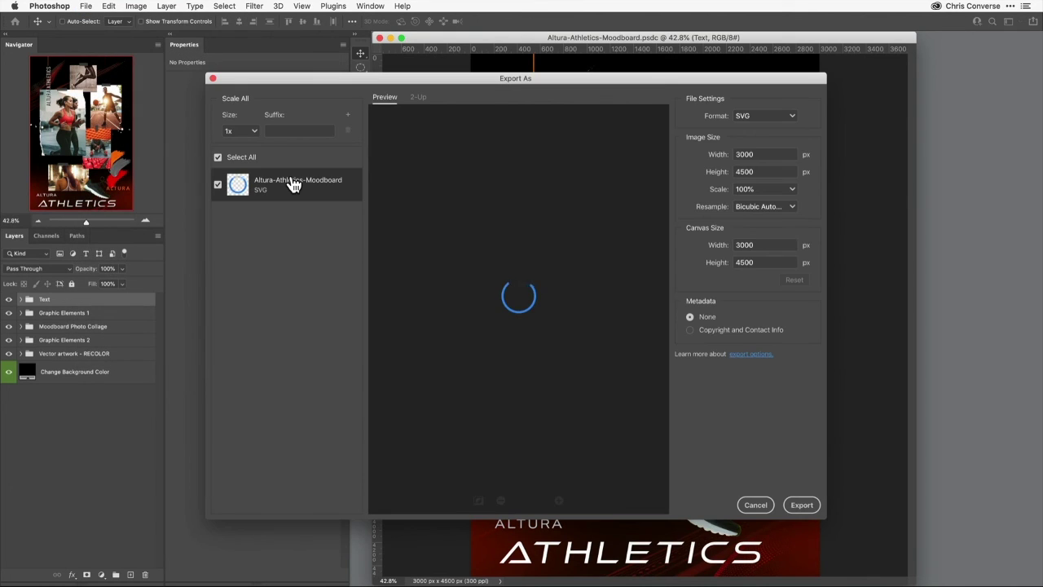
click(767, 121)
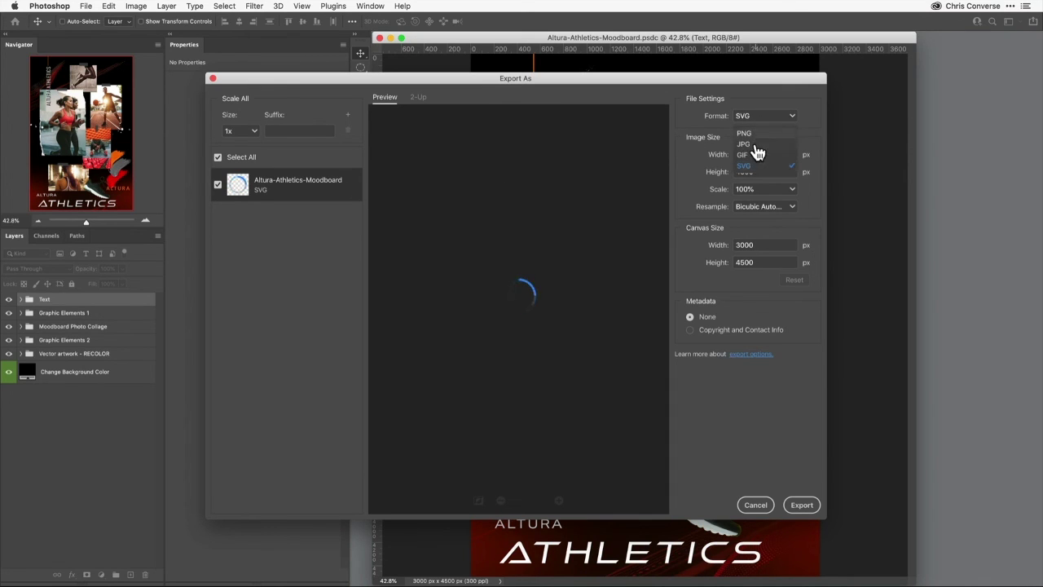
click(755, 145)
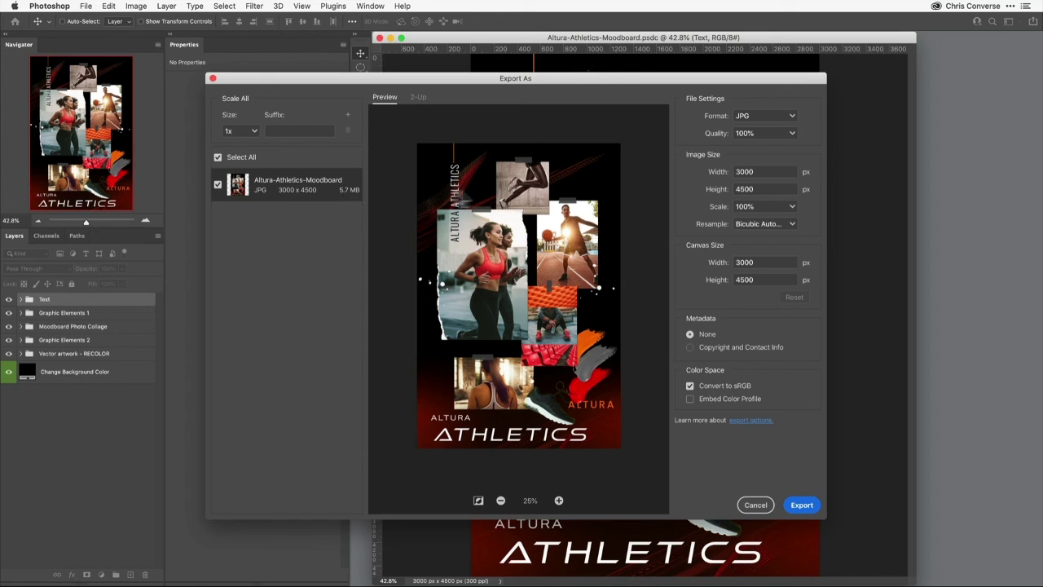
click(792, 135)
drag(799, 157, 790, 157)
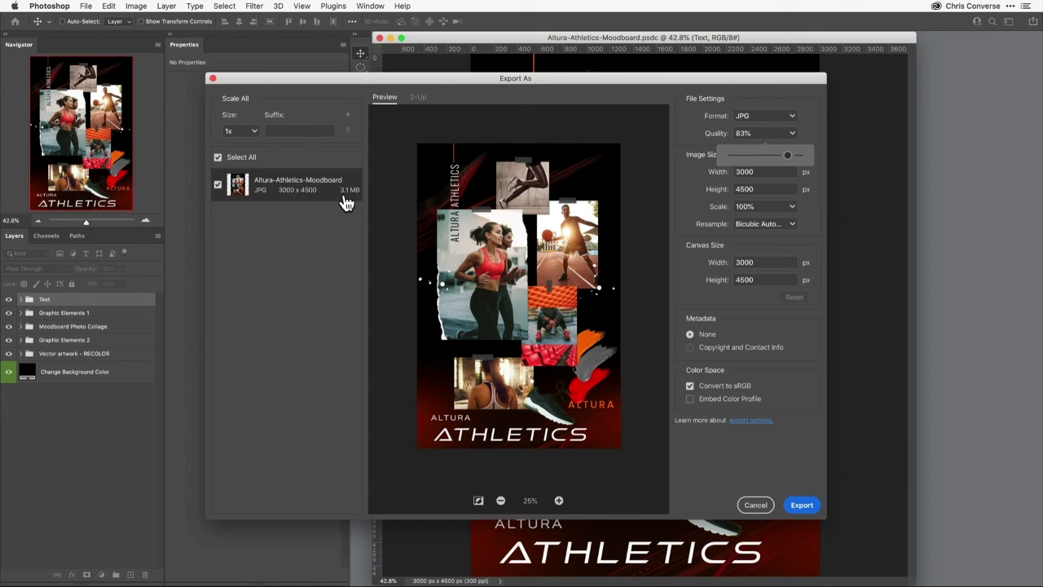
click(803, 505)
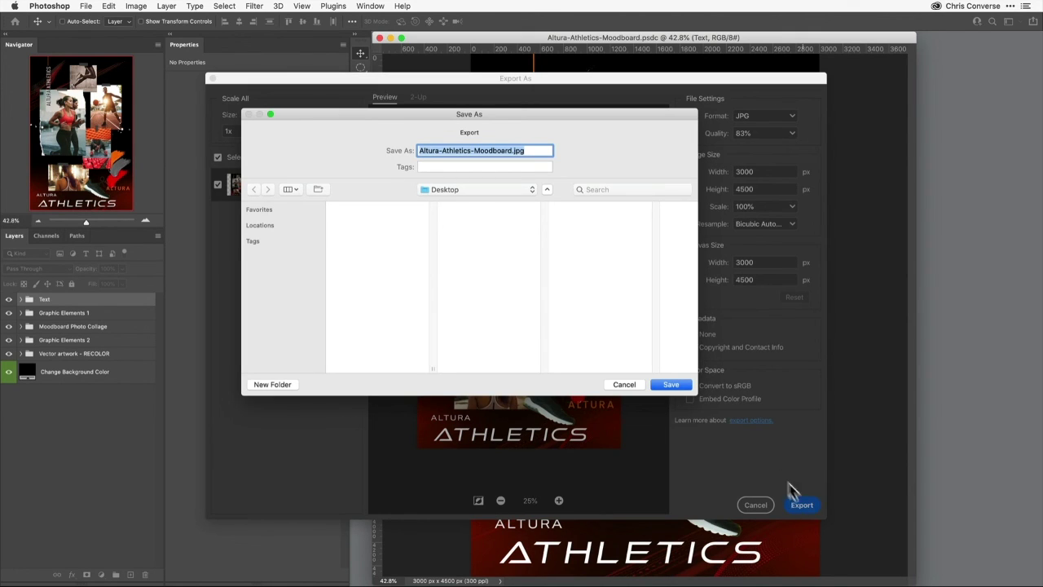
click(672, 385)
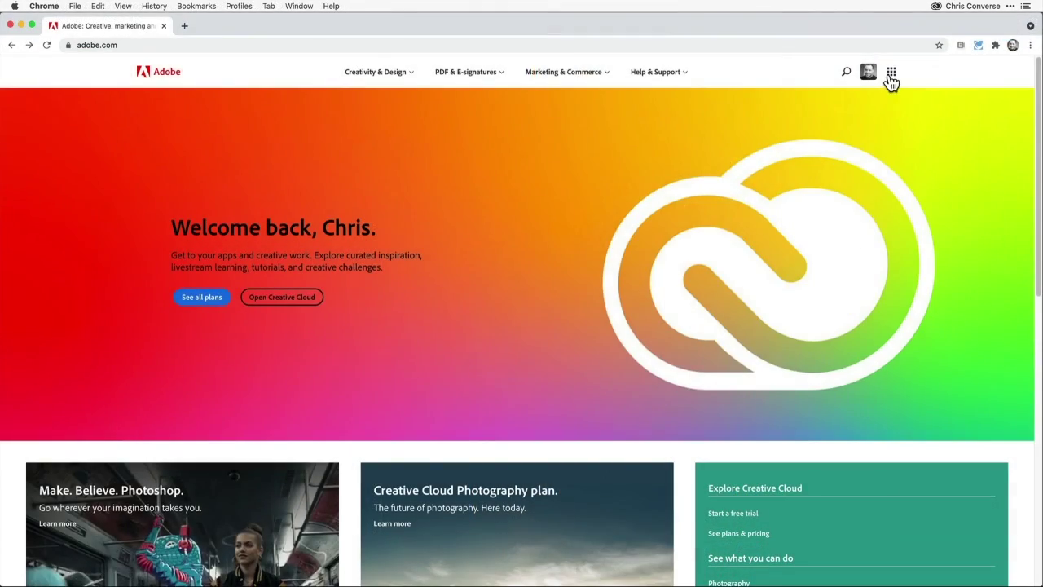
In Chrome, go from adobe.com to Behance and start a new project
click(892, 74)
click(775, 255)
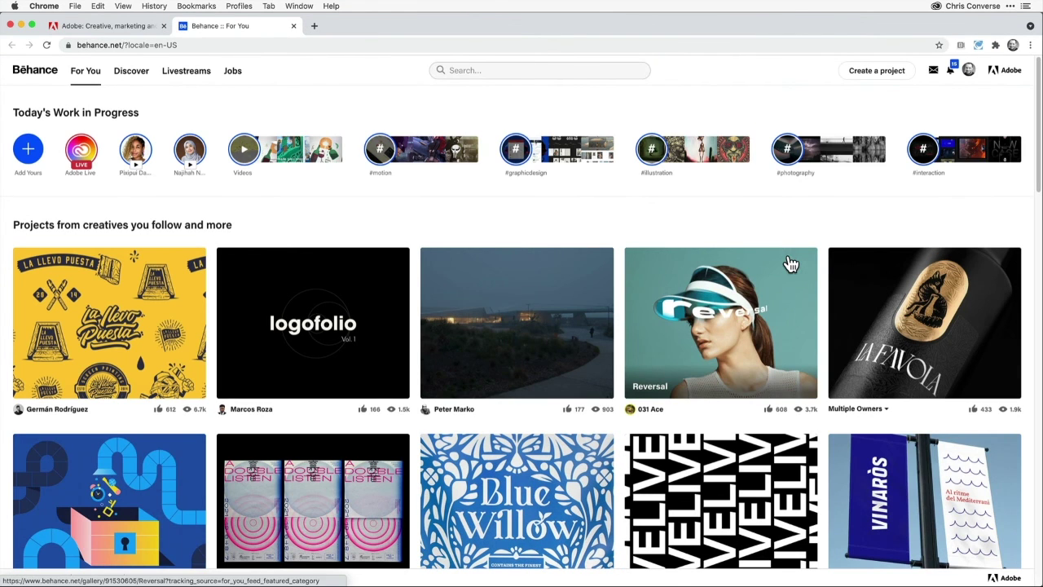
click(867, 75)
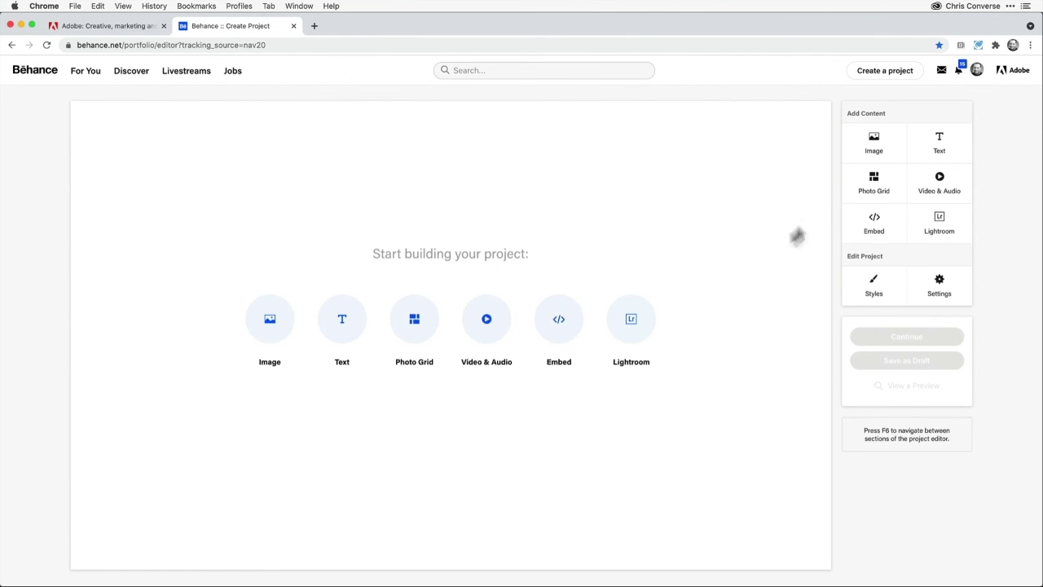
Add the exported Altura-Athletics mood board JPG from the Desktop to the project as an image
click(874, 141)
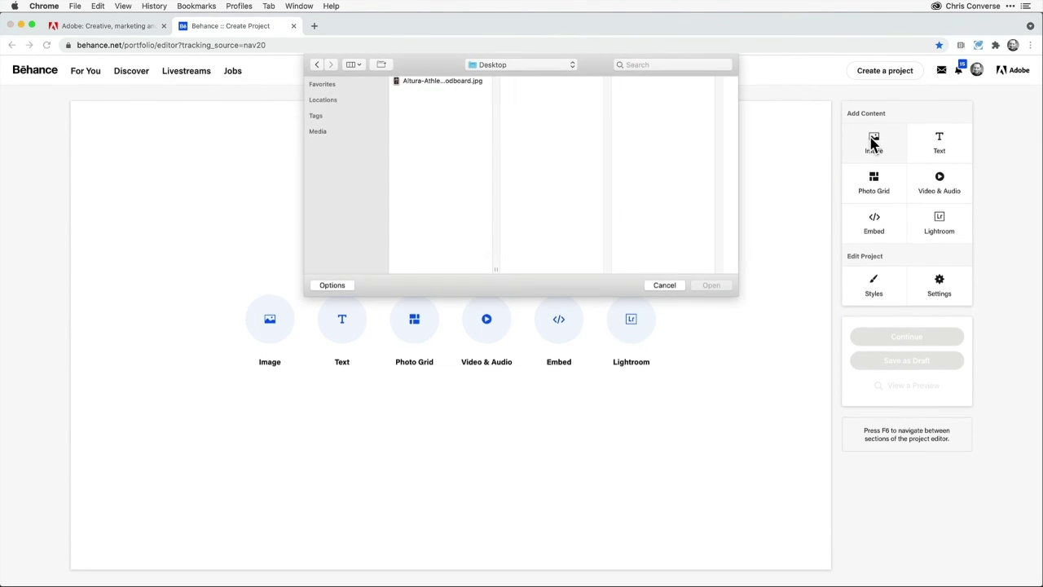
click(437, 83)
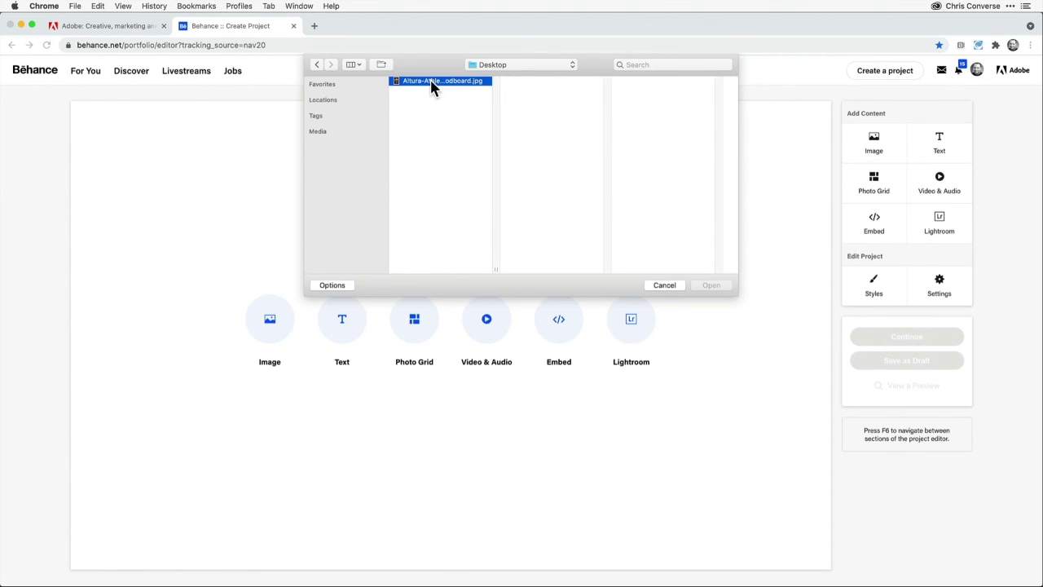
click(712, 287)
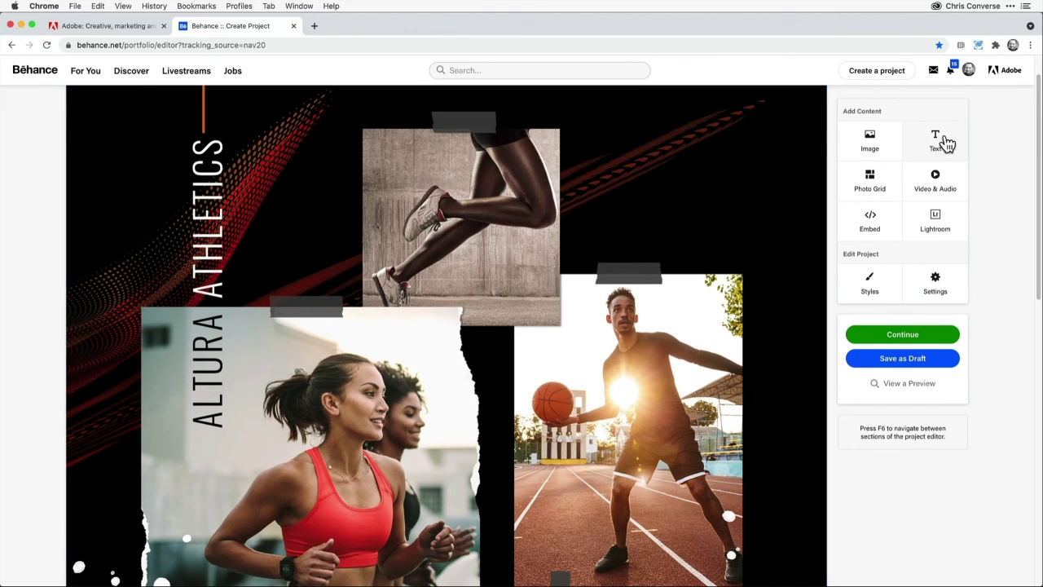
Continue to the project's publishing details and set its Behance visibility to Private
click(893, 333)
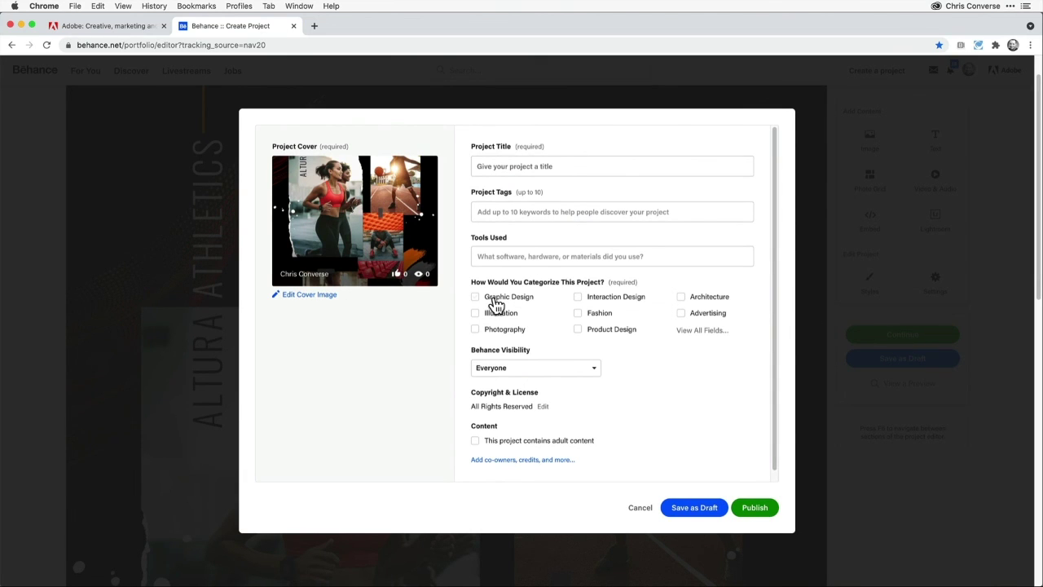
click(511, 163)
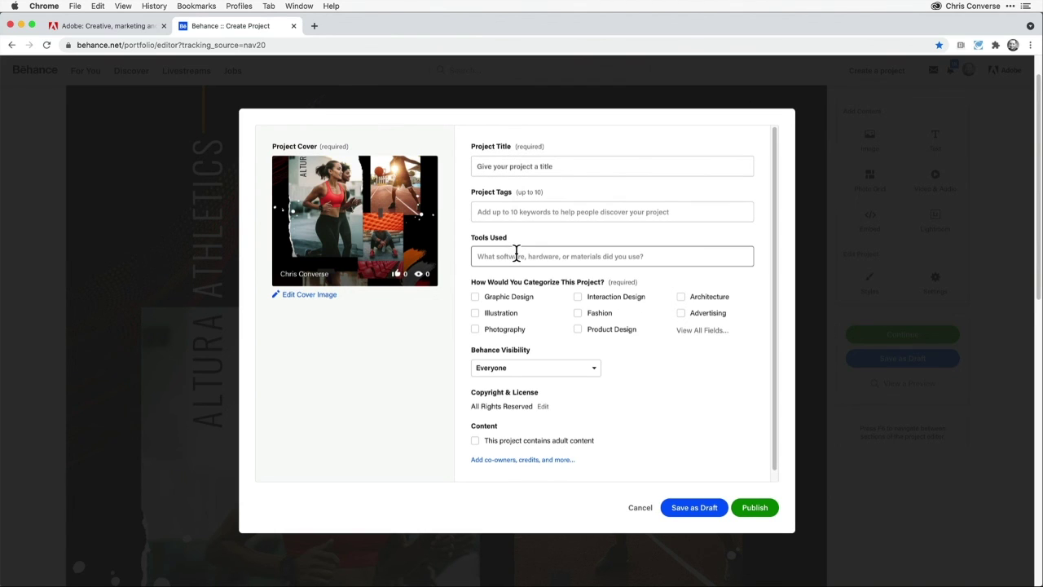
click(550, 370)
click(537, 405)
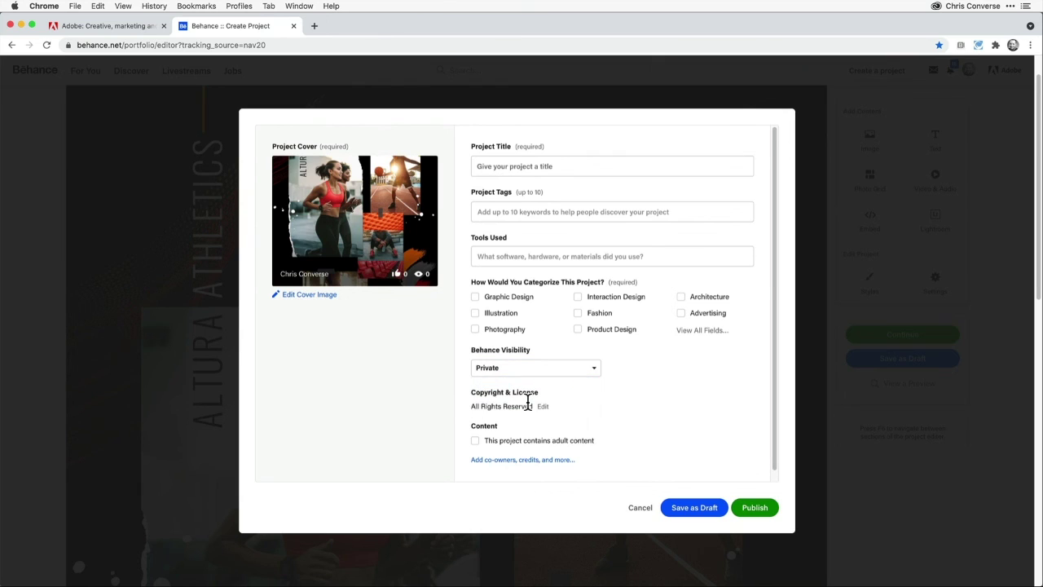